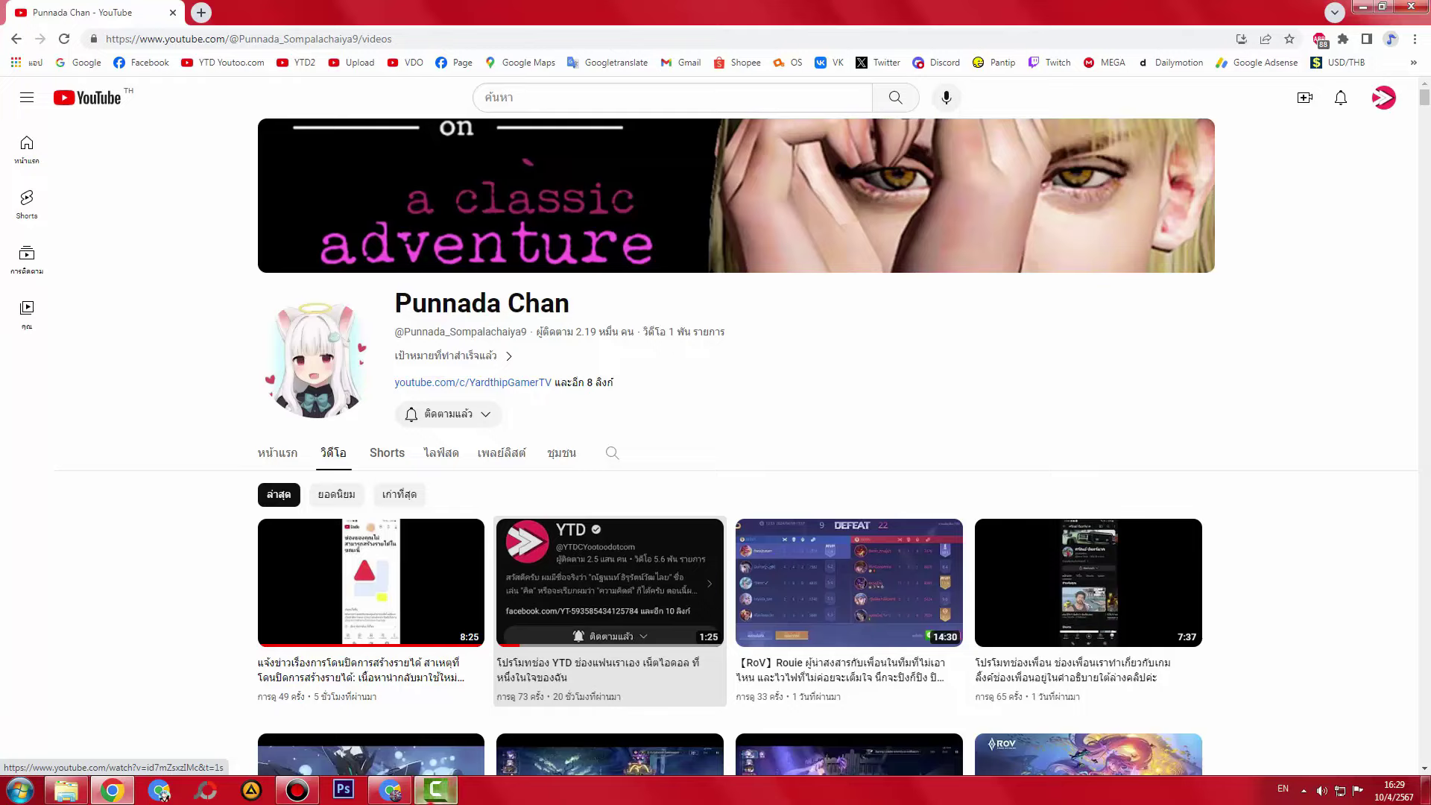
# - Switch to Camtasia Studio and extend the channel URL text clip on Track 1 to 30 seconds
pyautogui.click(437, 790)
pyautogui.moveTo(264, 746); pyautogui.dragTo(115, 754)
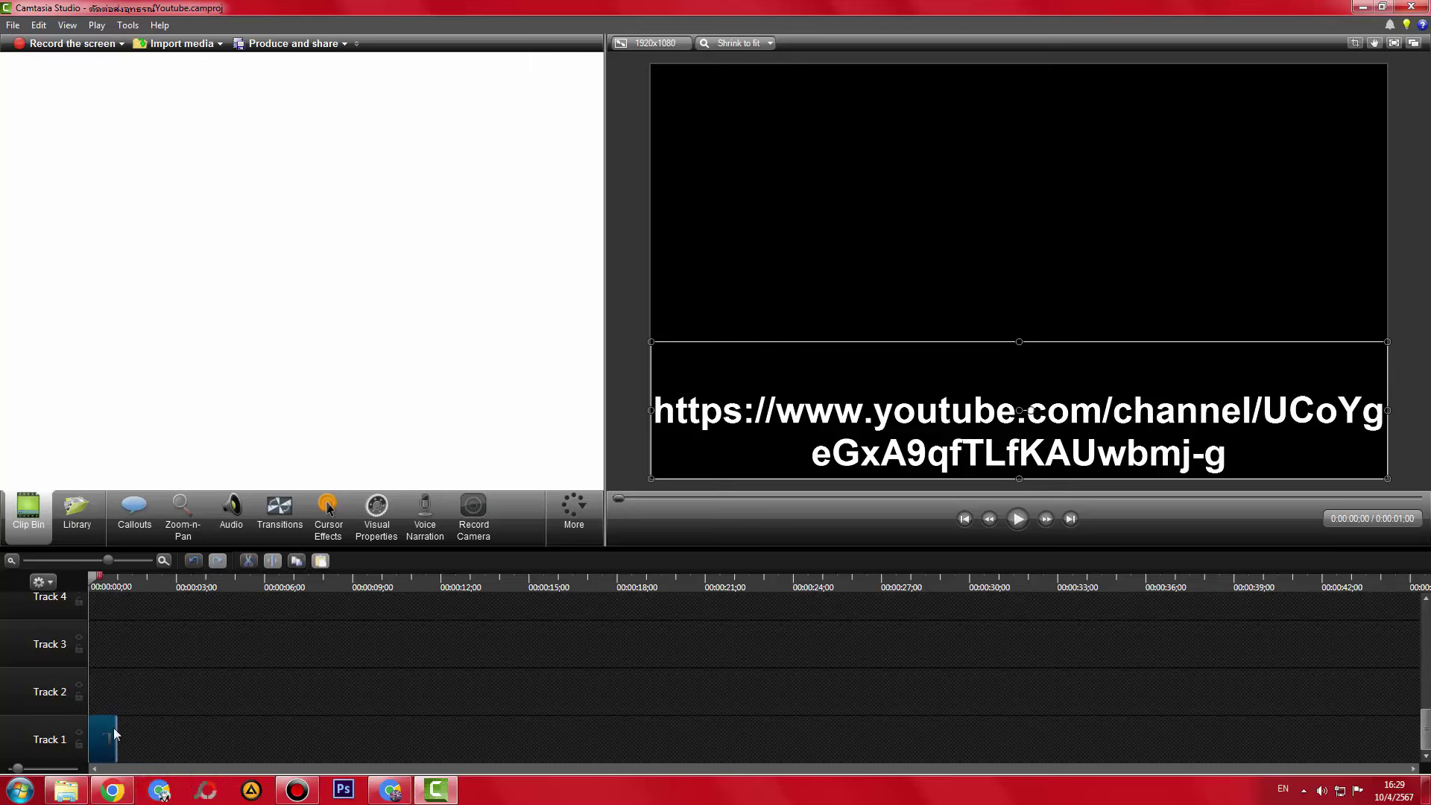
pyautogui.click(112, 581)
pyautogui.click(89, 581)
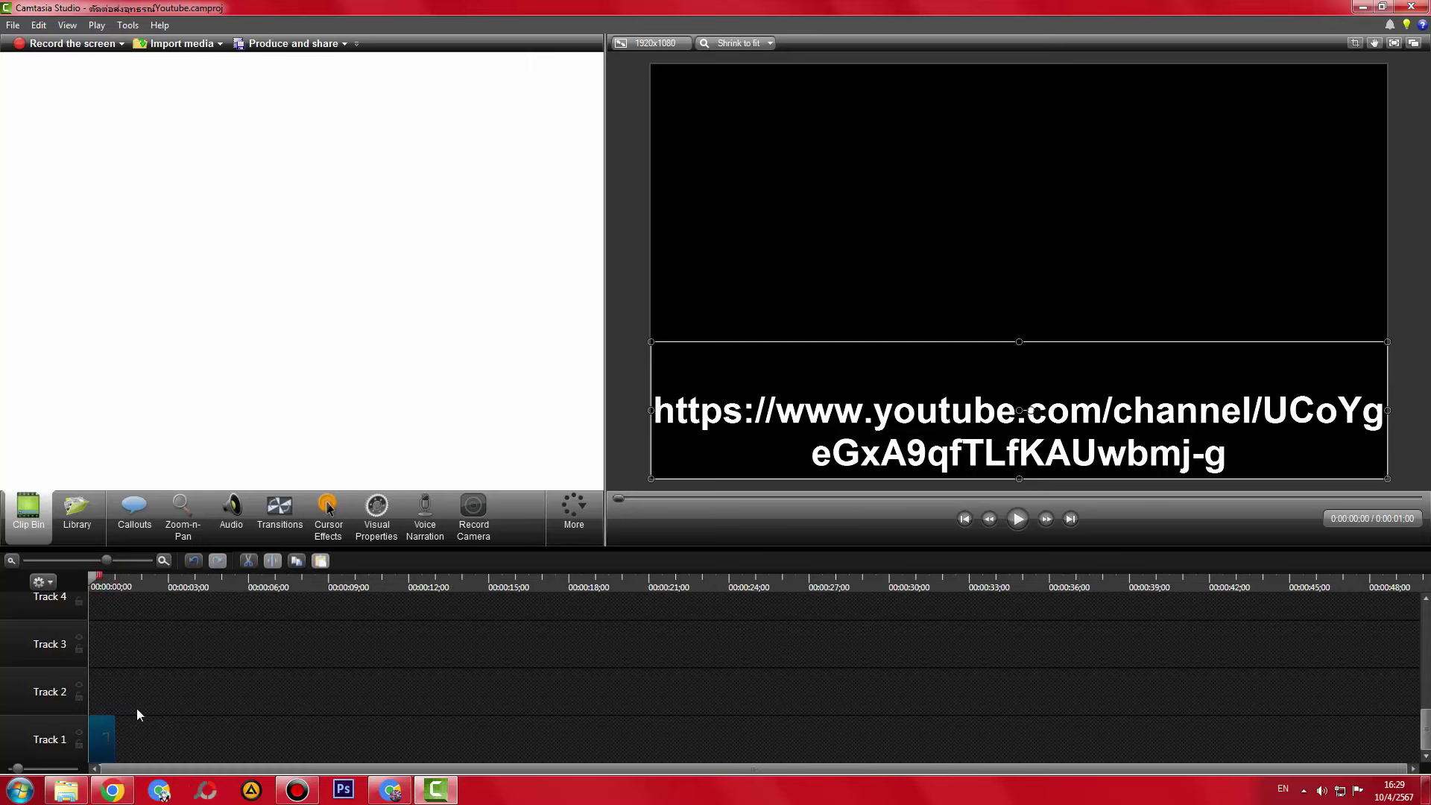
pyautogui.moveTo(114, 751); pyautogui.dragTo(885, 727)
pyautogui.click(885, 703)
pyautogui.click(1018, 520)
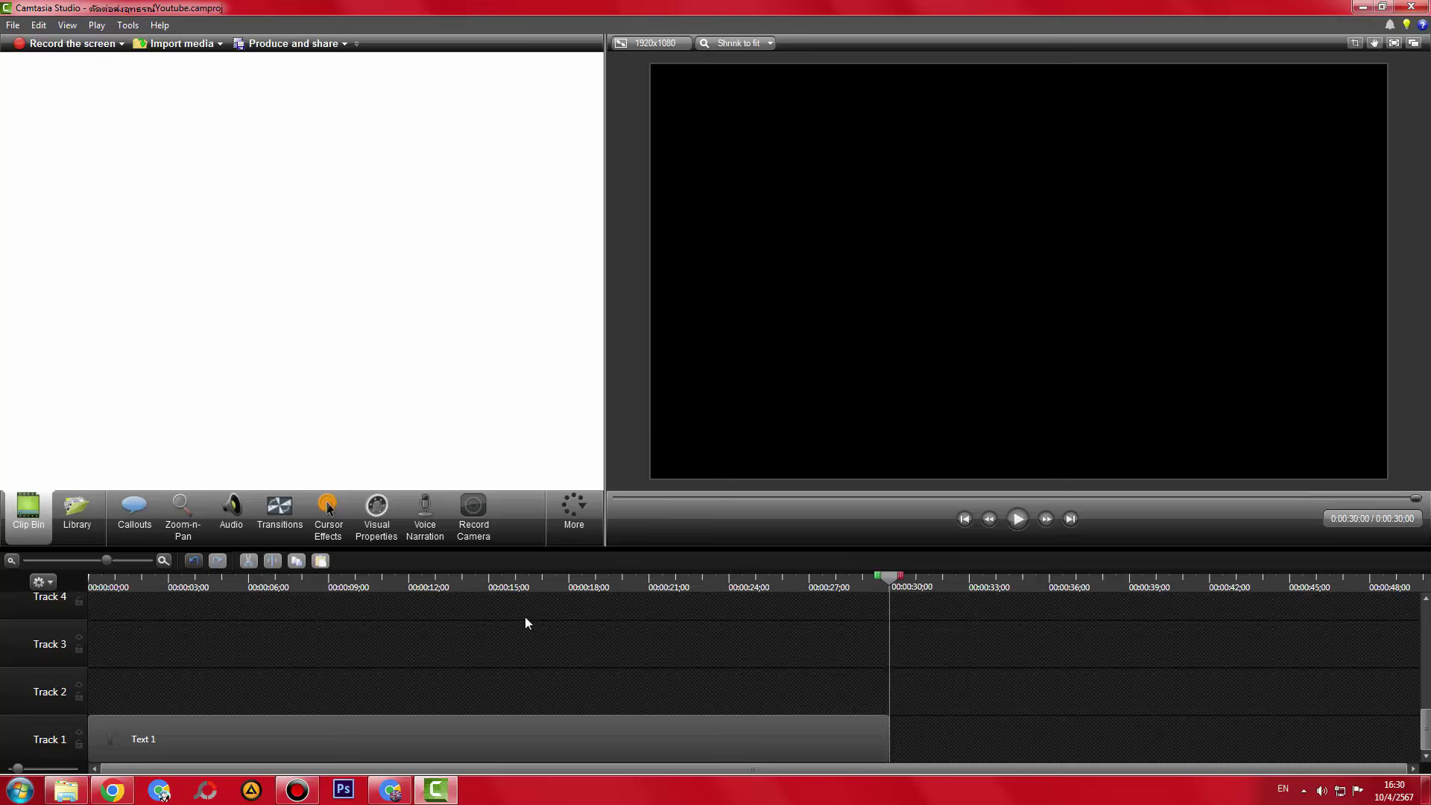
pyautogui.click(489, 590)
pyautogui.moveTo(489, 590); pyautogui.dragTo(890, 591)
# - Switch to YouTube Studio in Chrome, read through the appeal dialog's video requirements, and close the dialog
pyautogui.click(391, 789)
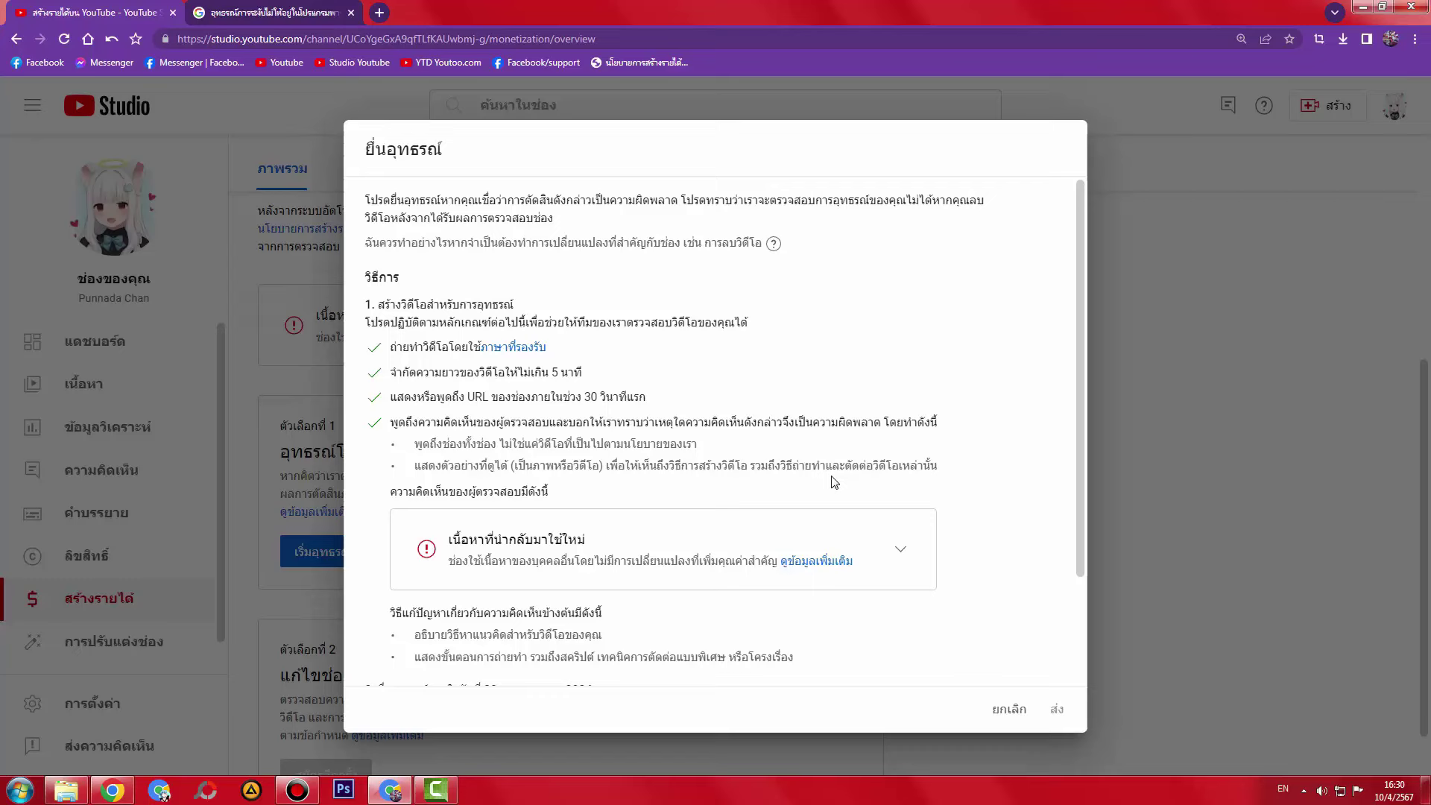
pyautogui.scroll(-2, 716, 425)
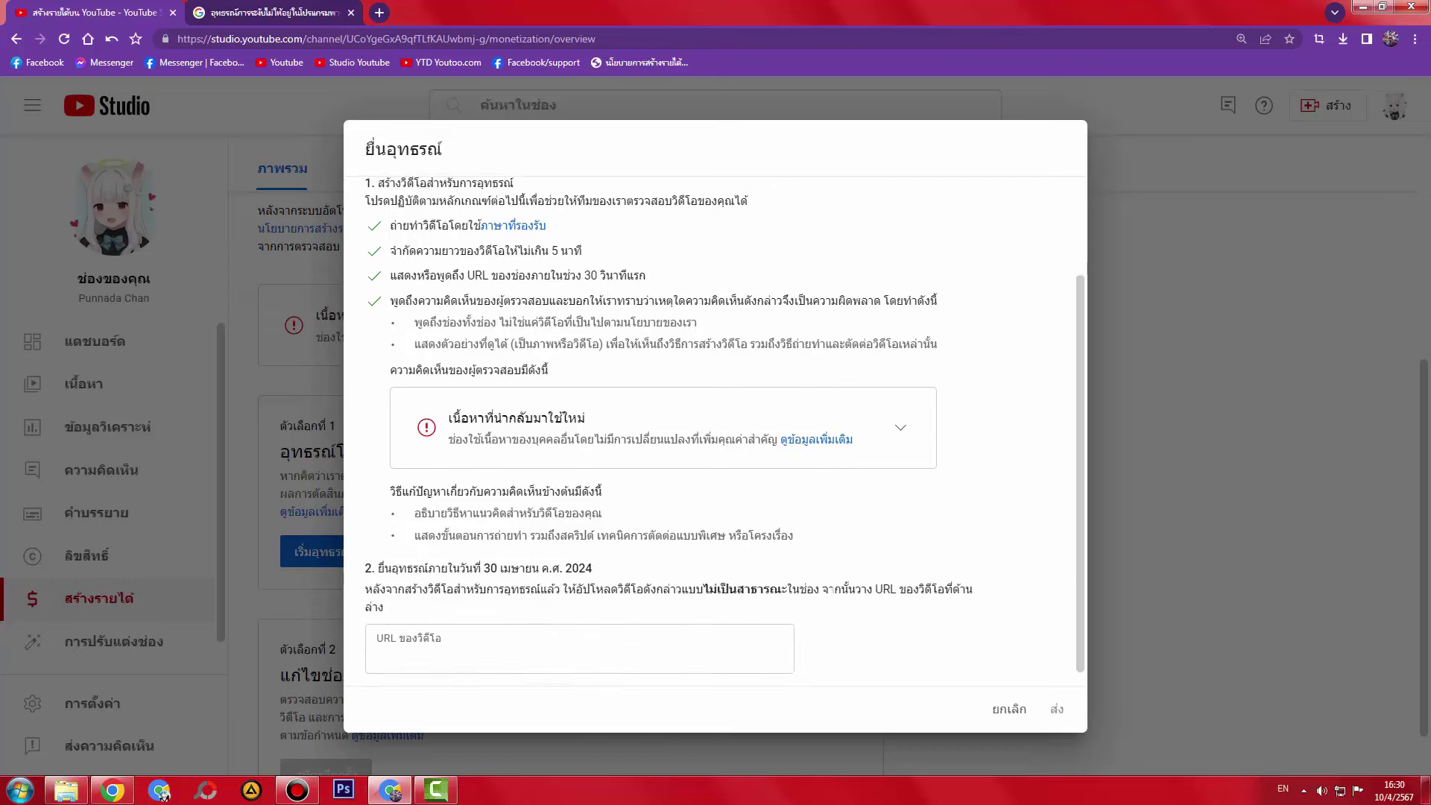
pyautogui.scroll(5, 943, 670)
pyautogui.click(1008, 709)
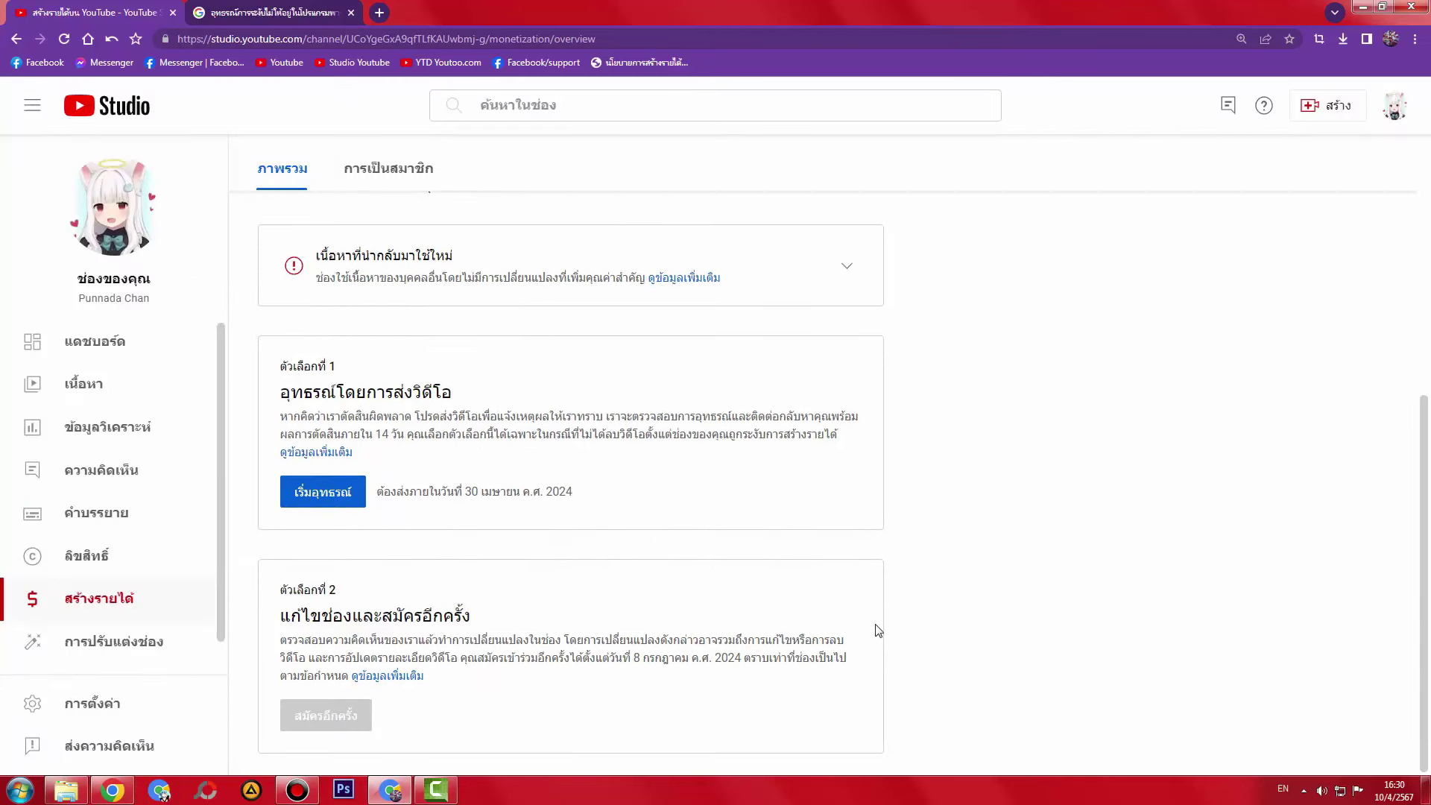
# - Highlight the reapplication date under option 2, and reopen the appeal instructions before viewing the related help article
pyautogui.moveTo(631, 659); pyautogui.dragTo(740, 659)
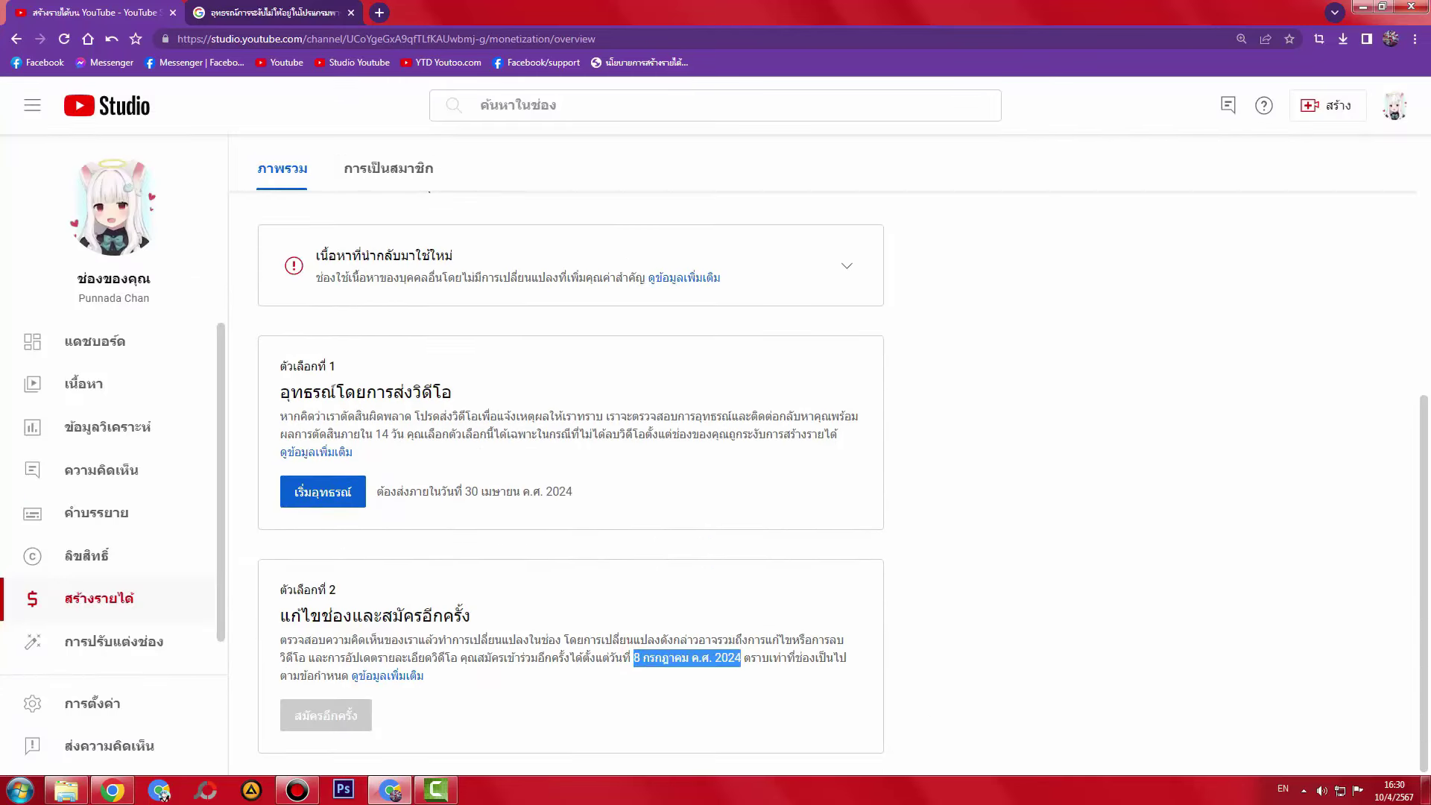
pyautogui.scroll(2, 721, 638)
pyautogui.click(710, 633)
pyautogui.click(328, 639)
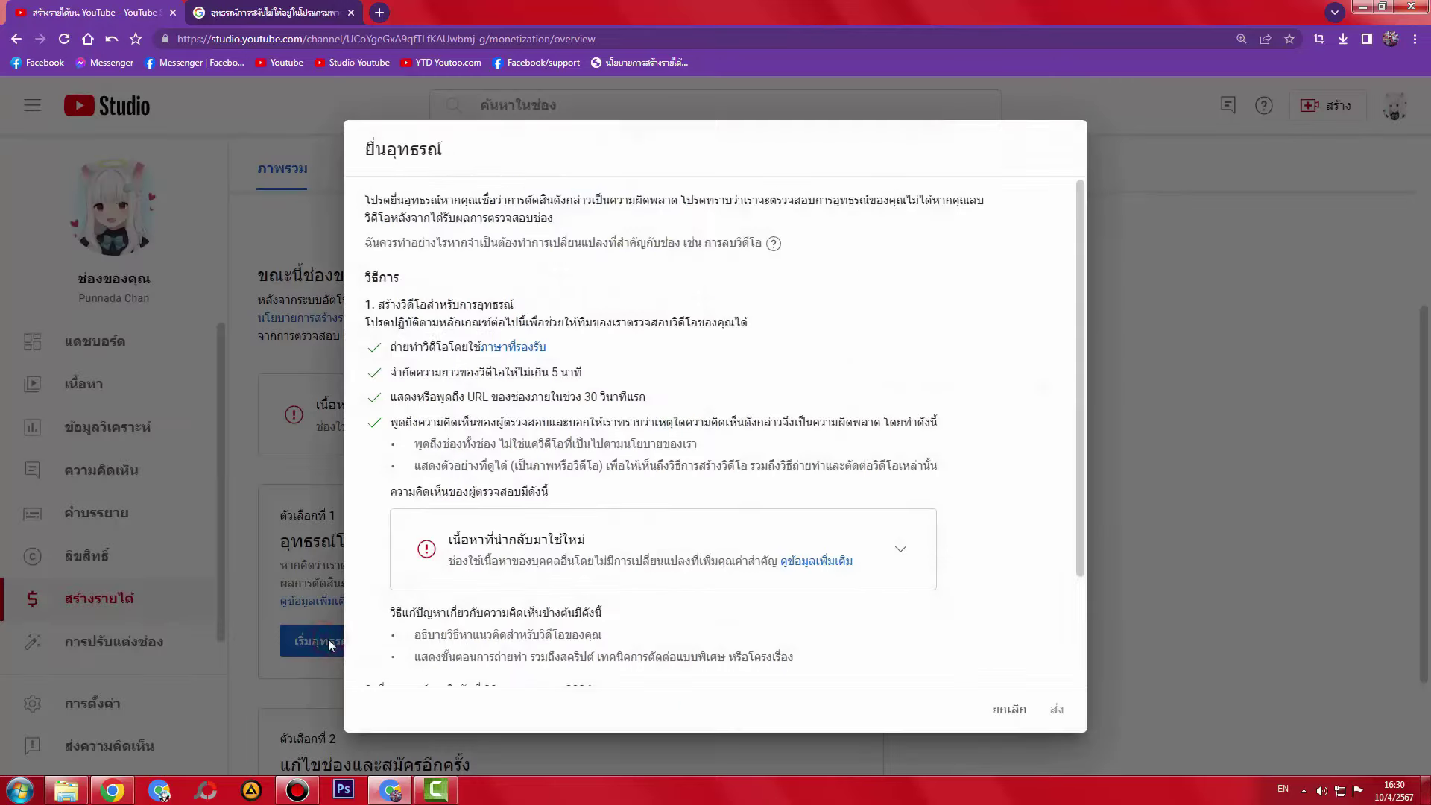
pyautogui.click(283, 7)
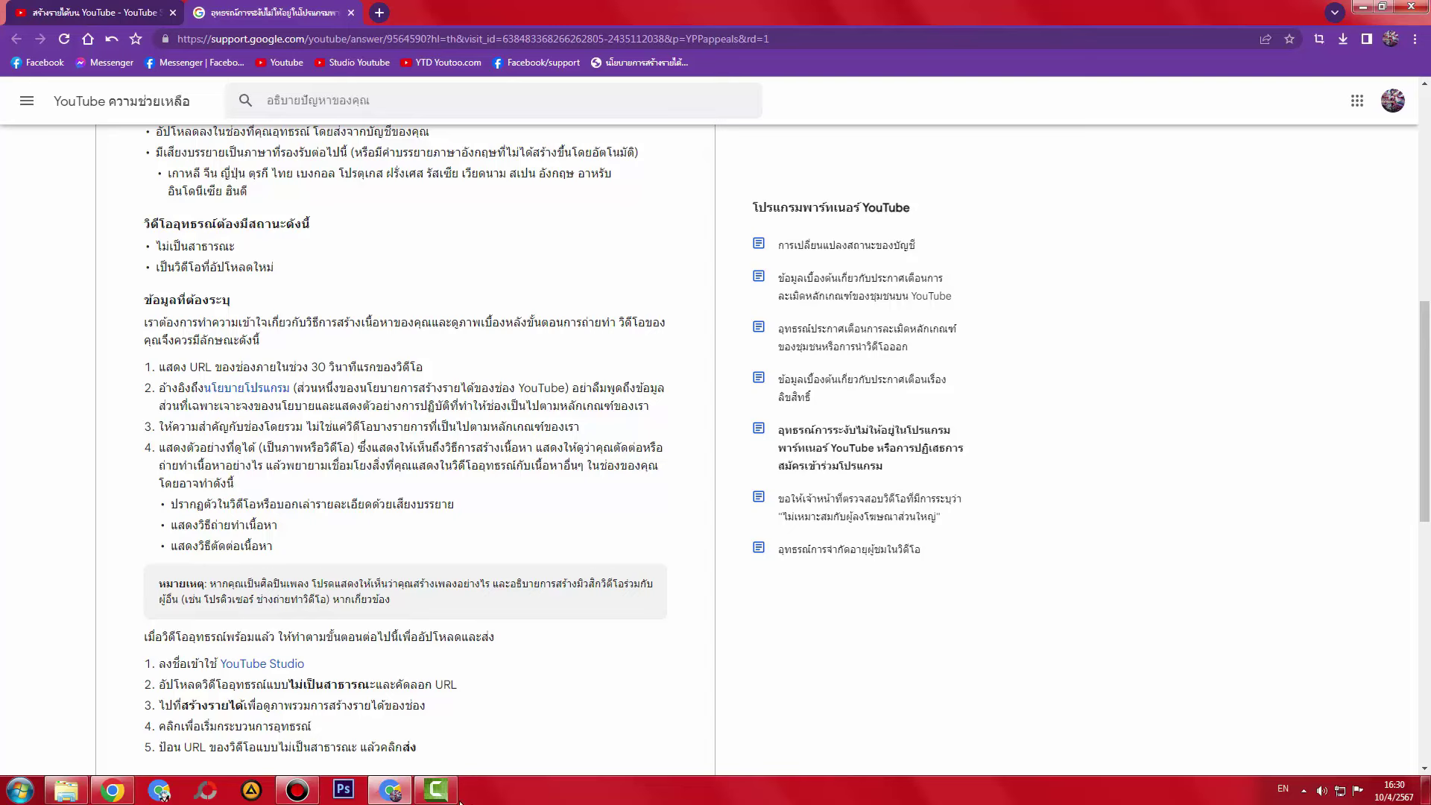
# - In Camtasia Studio, add a callout on Track 2 at the 30-second mark and give it the filled rounded rectangle shape
pyautogui.click(436, 790)
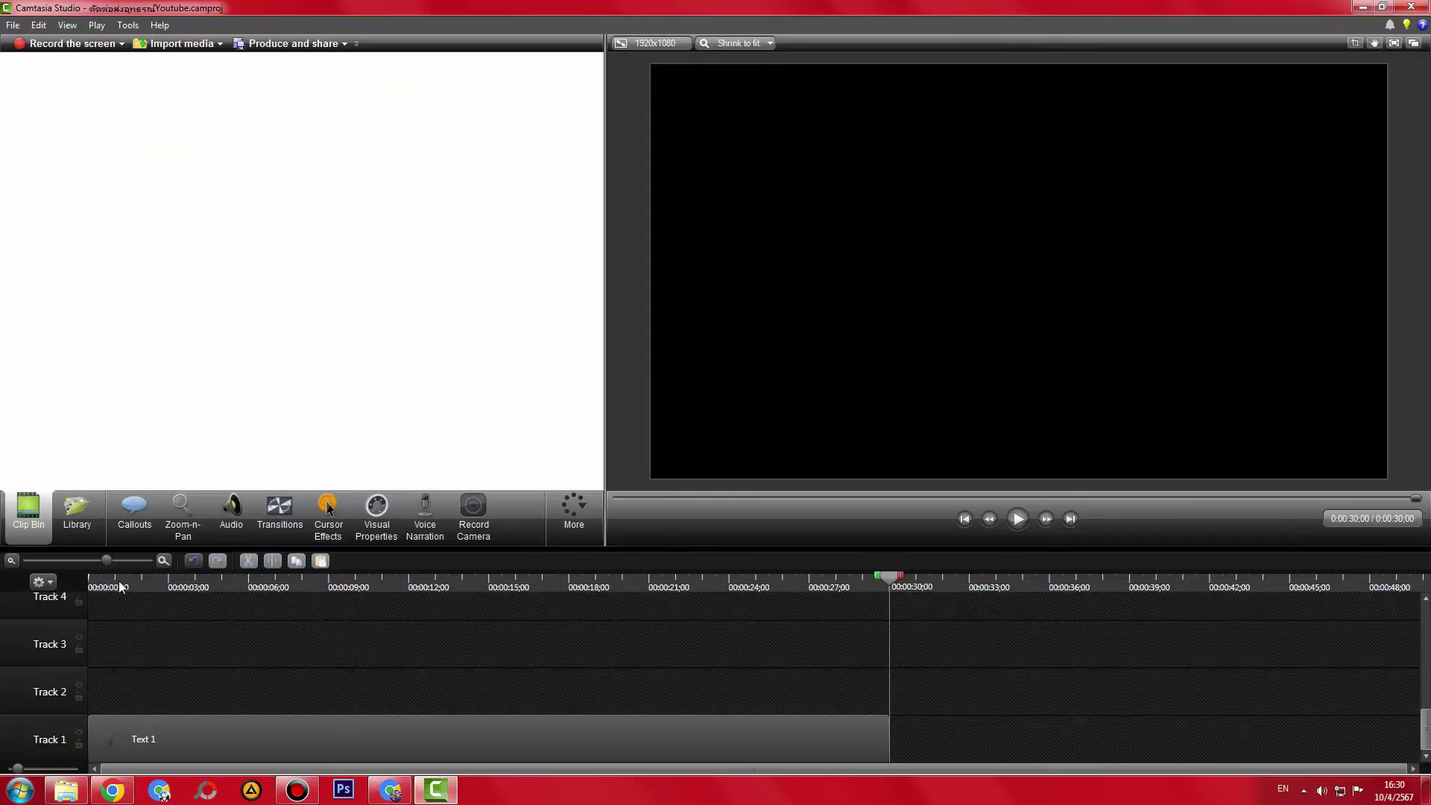
pyautogui.moveTo(119, 586); pyautogui.dragTo(889, 586)
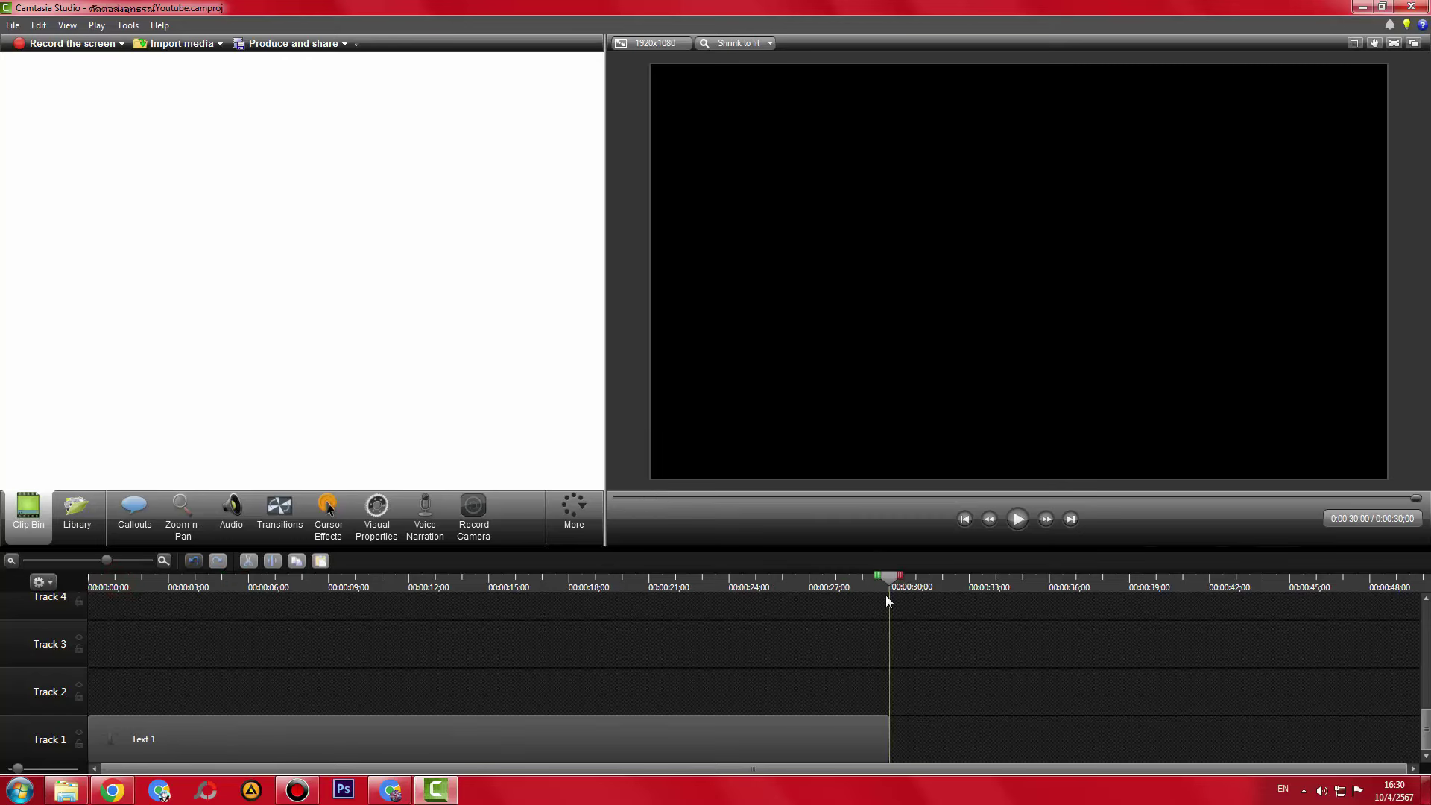
pyautogui.click(86, 524)
pyautogui.click(134, 510)
pyautogui.click(165, 137)
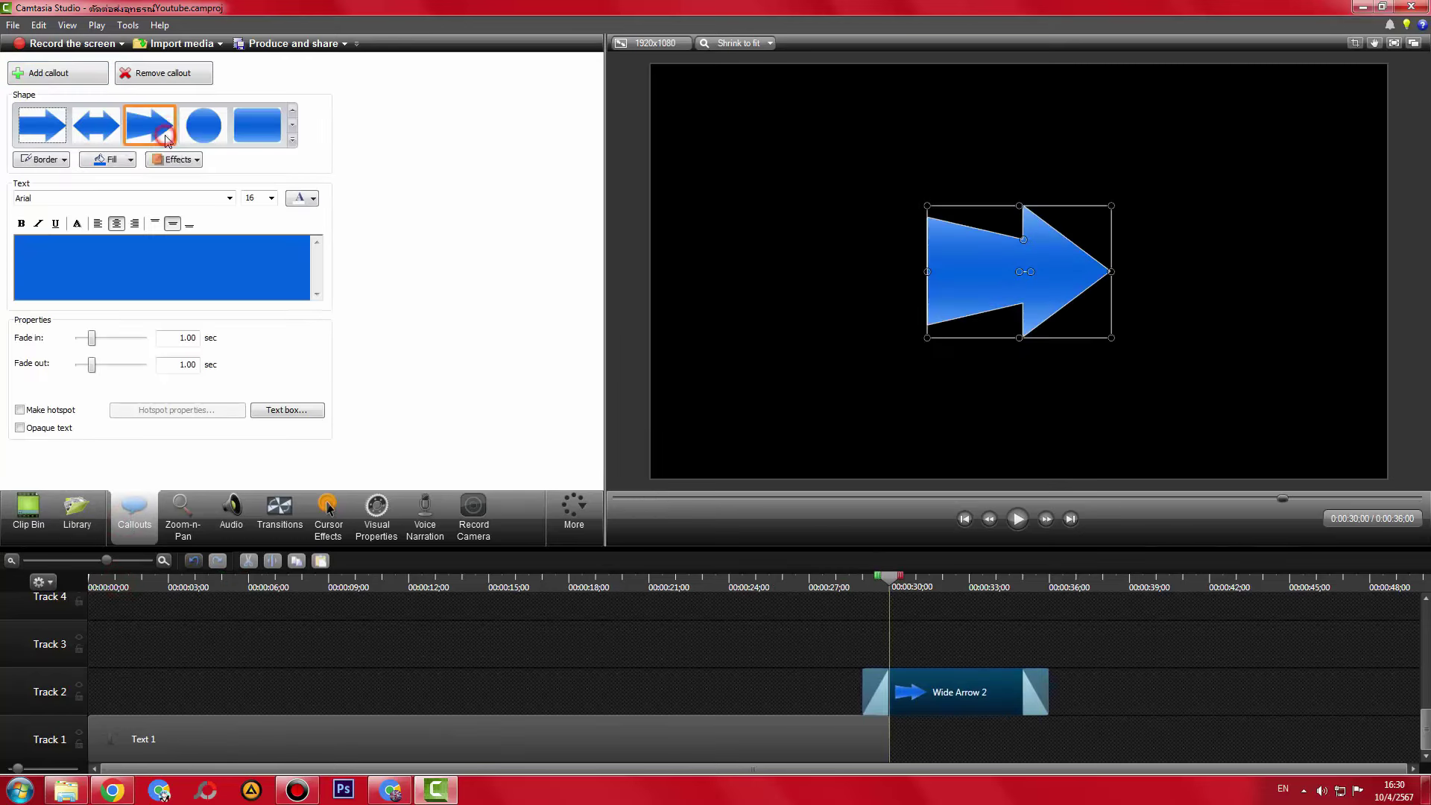
pyautogui.click(112, 126)
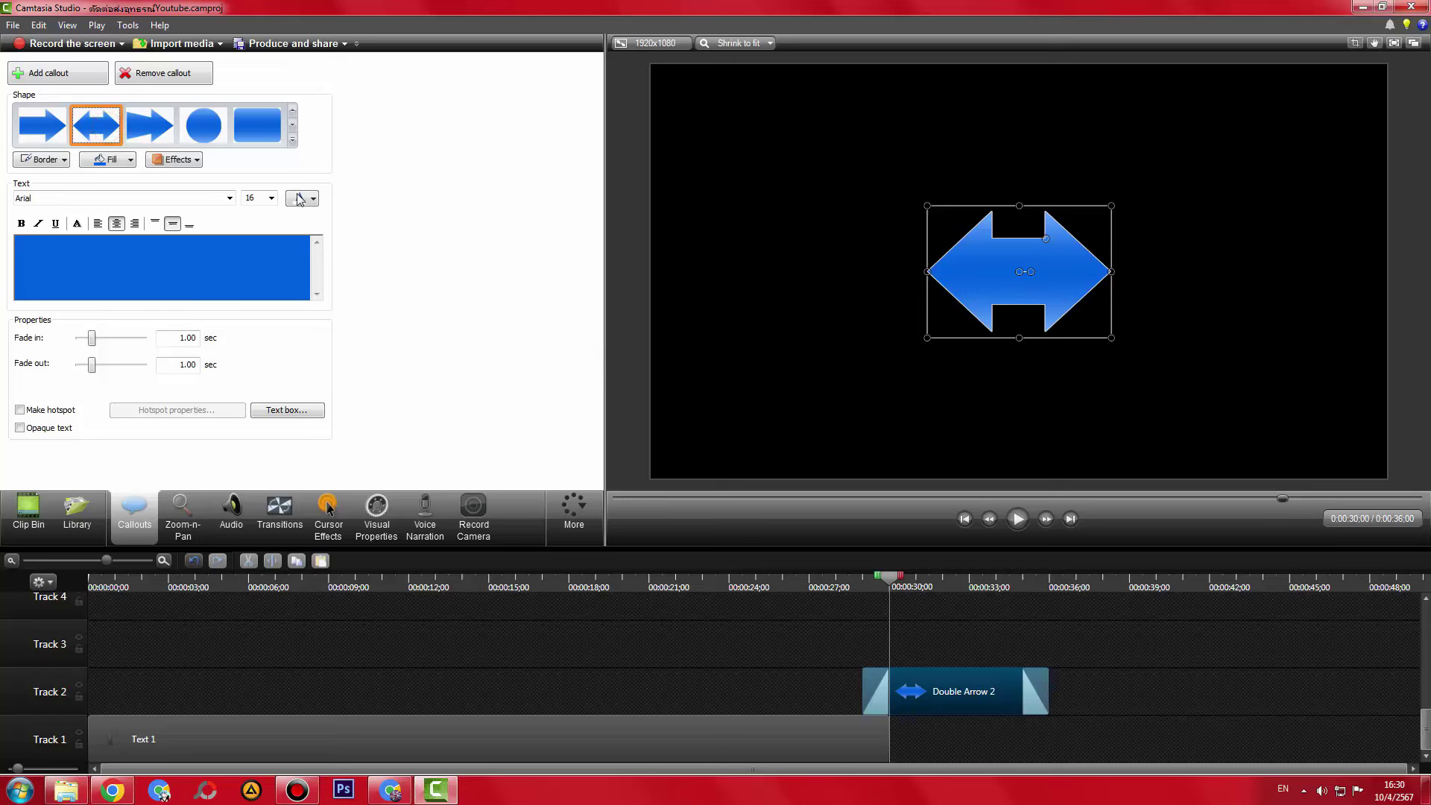
pyautogui.click(37, 134)
pyautogui.click(213, 132)
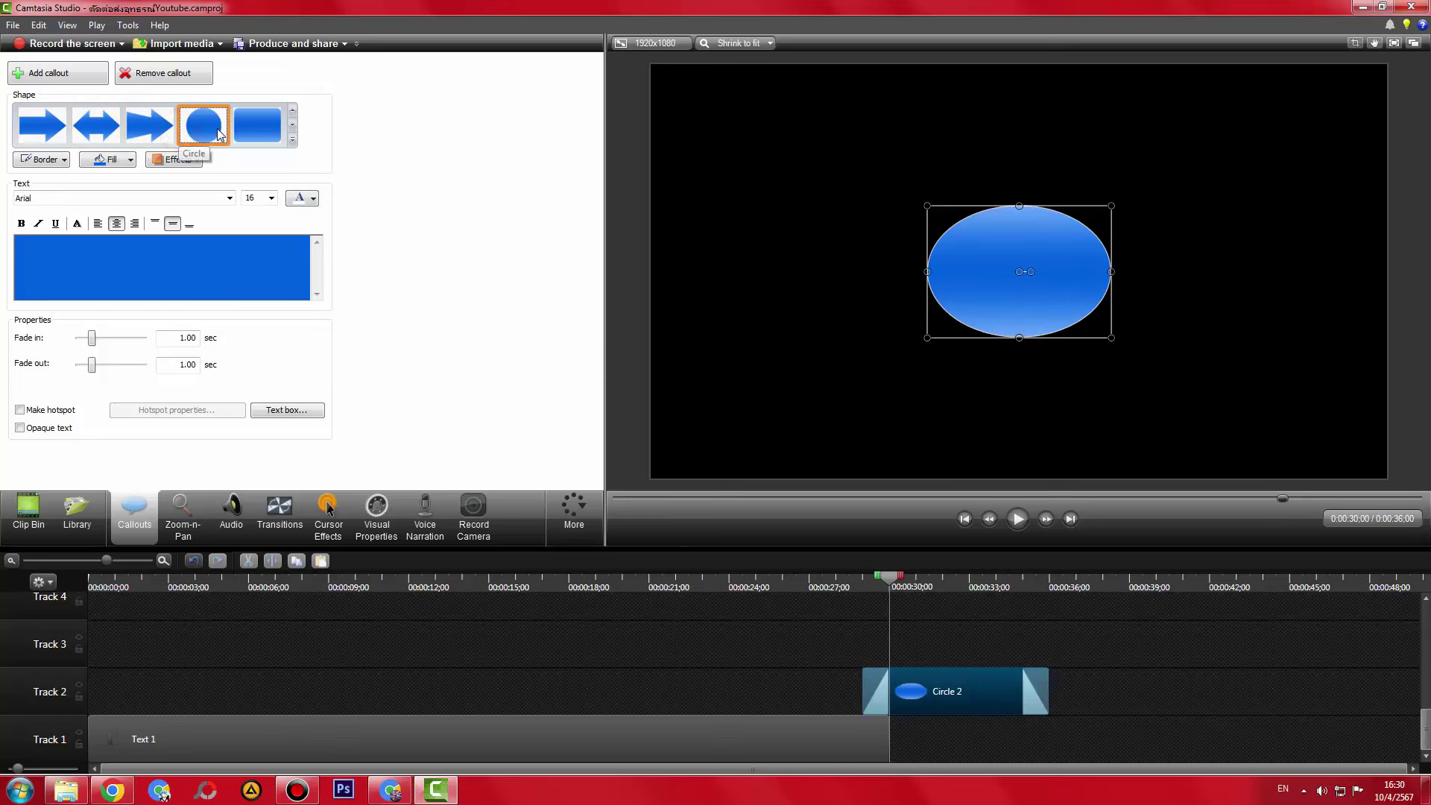
pyautogui.click(257, 126)
pyautogui.click(292, 139)
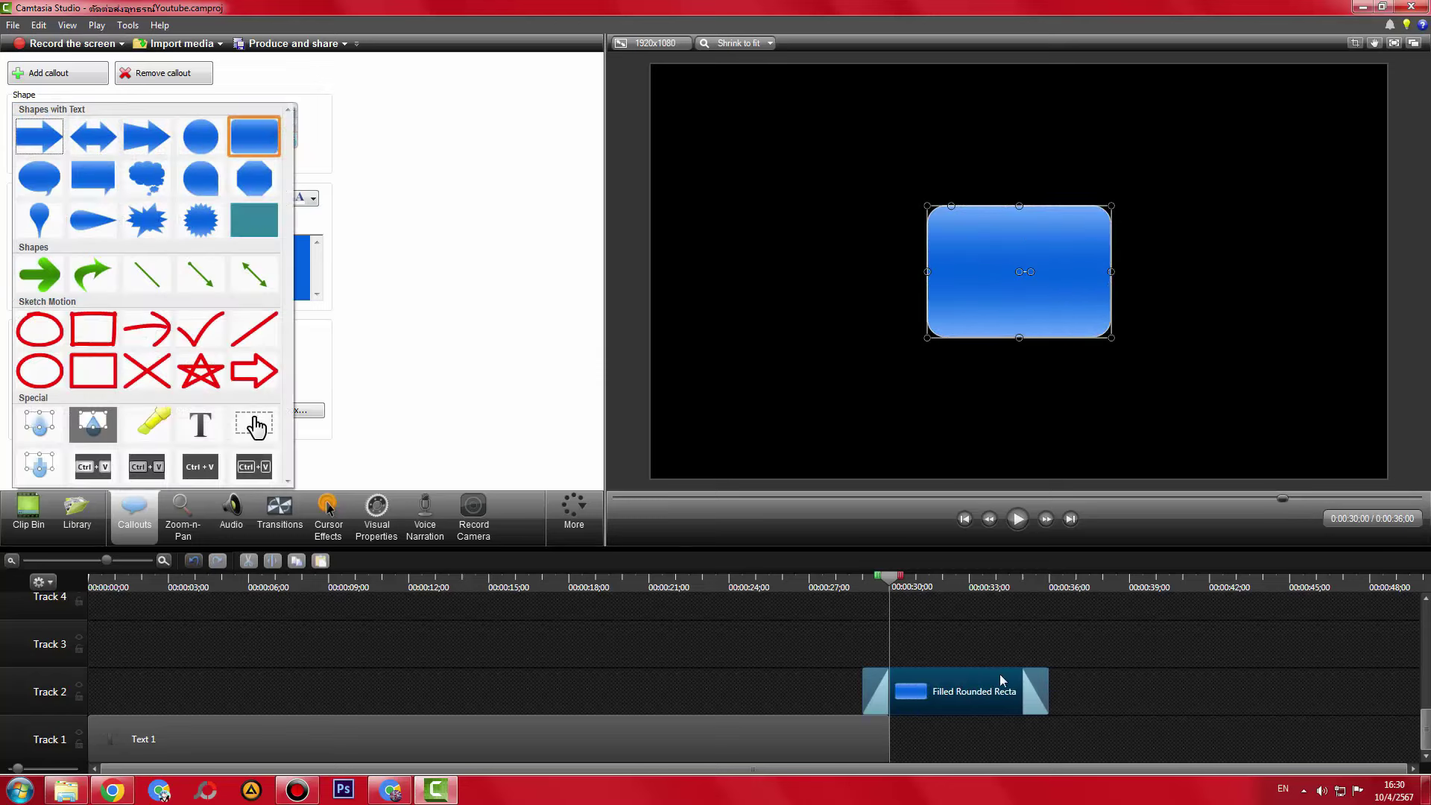
# - Move the rounded rectangle callout to start at 30 seconds on Track 2 and preview it at about 33 seconds
pyautogui.moveTo(980, 700); pyautogui.dragTo(999, 709)
pyautogui.click(984, 580)
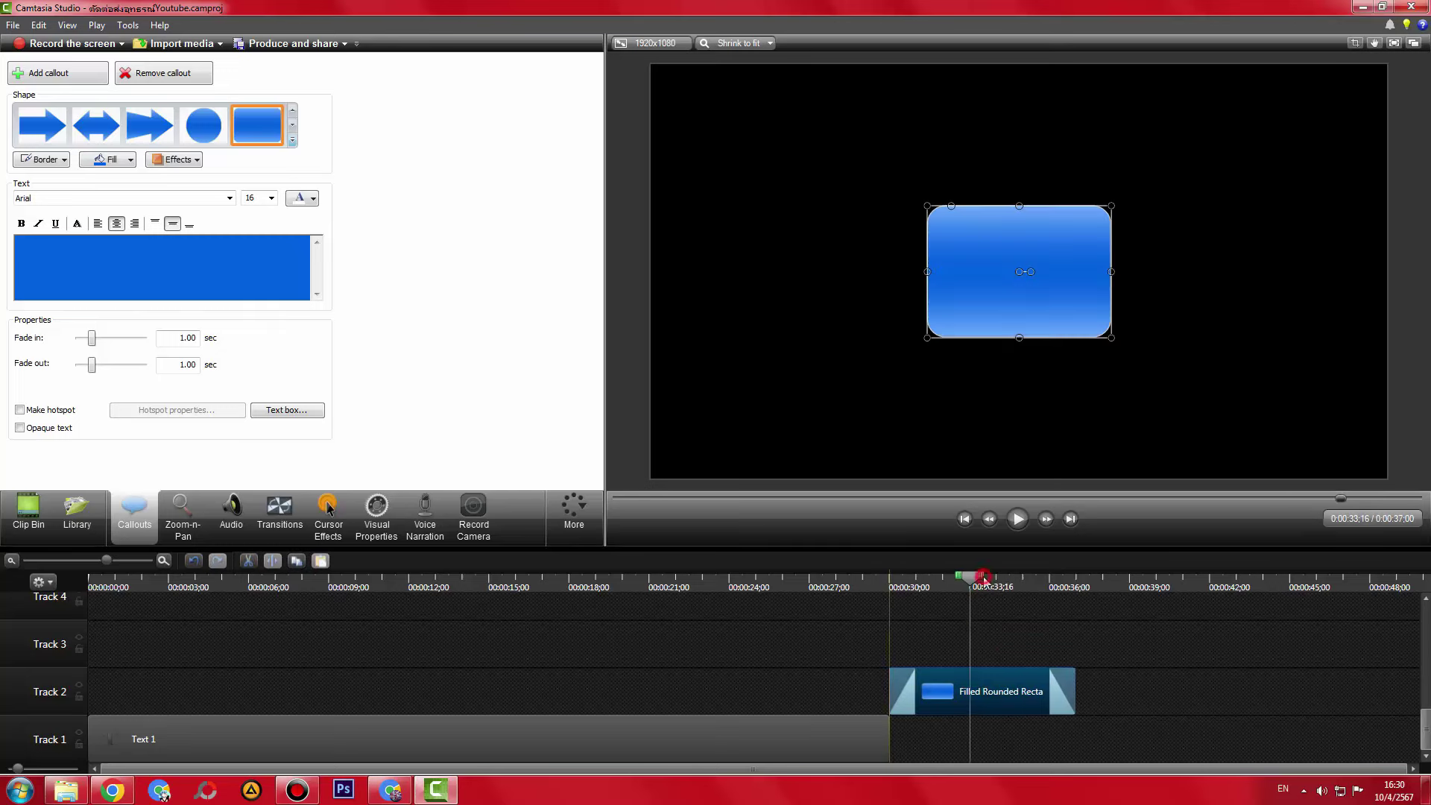
pyautogui.moveTo(984, 580); pyautogui.dragTo(992, 607)
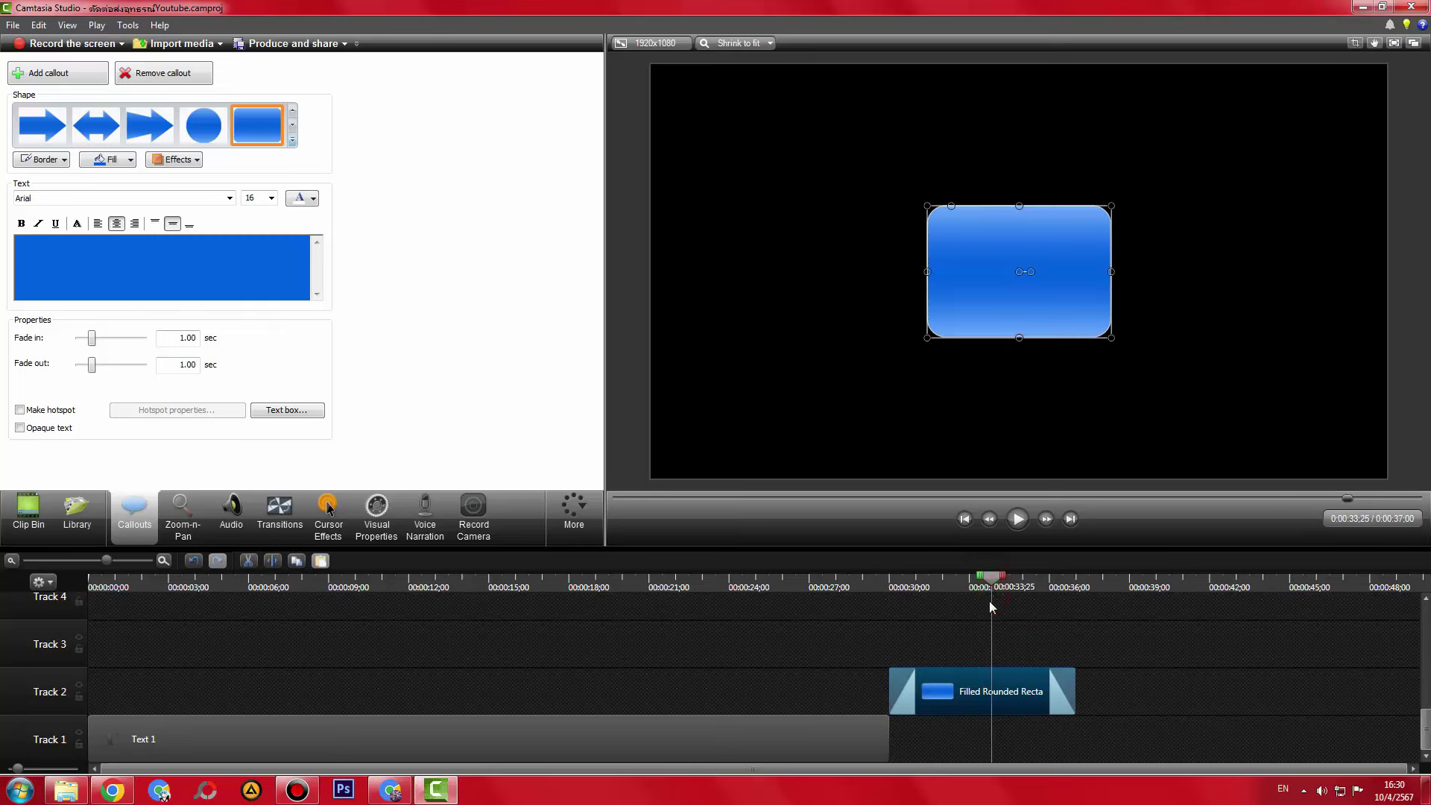
# - Switch to the YouTube Help appeal article in Chrome and open its linked program policies section
pyautogui.click(115, 795)
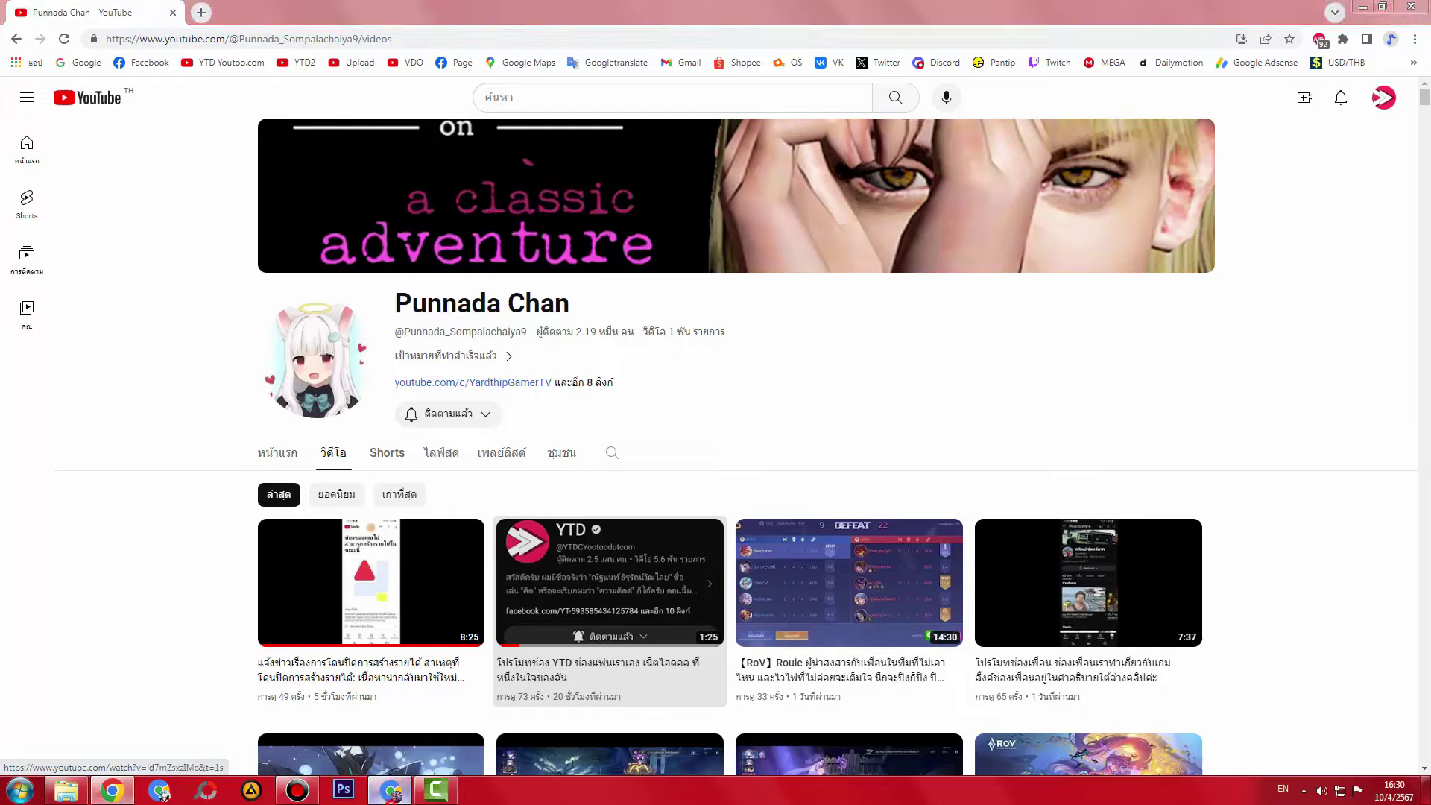
pyautogui.click(389, 791)
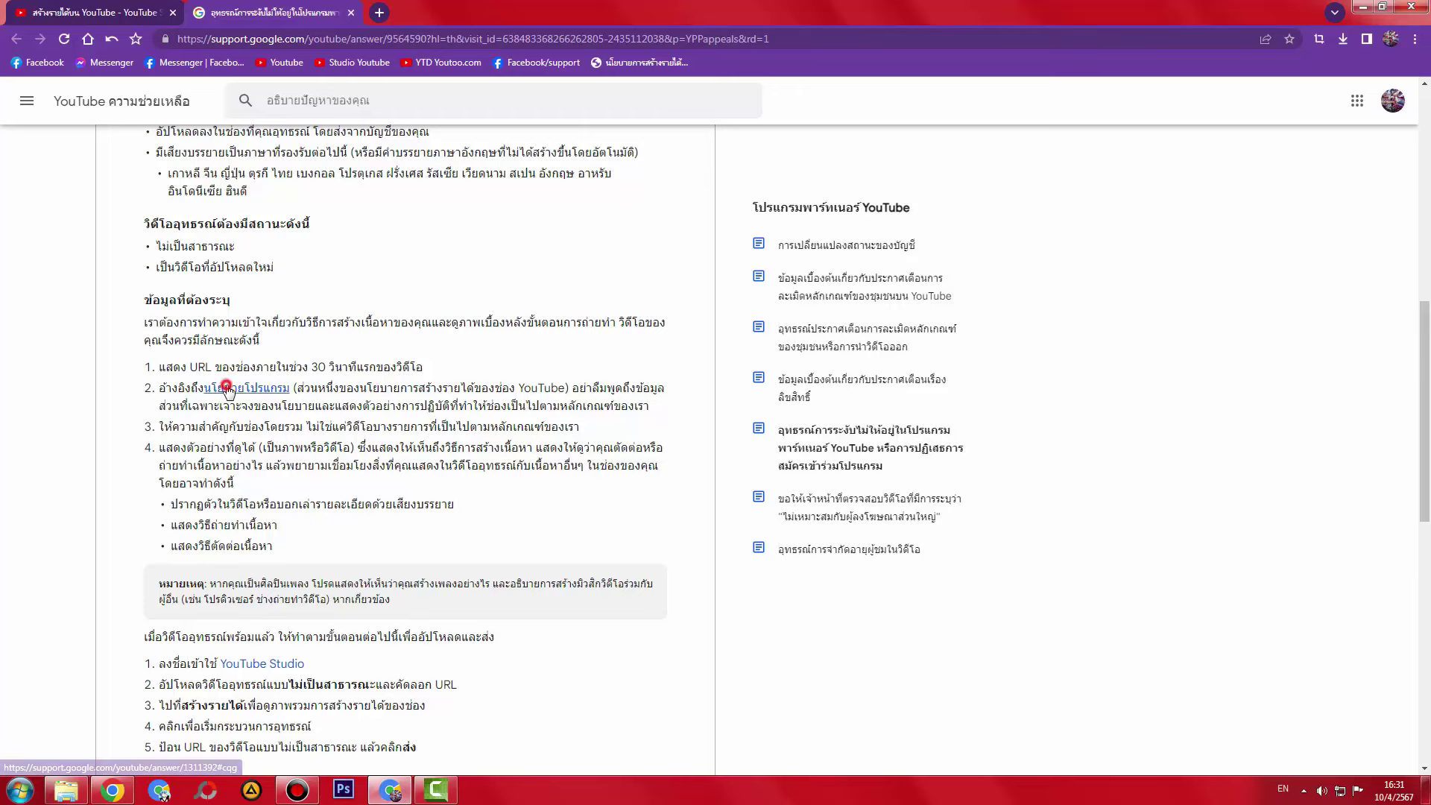
pyautogui.click(229, 388)
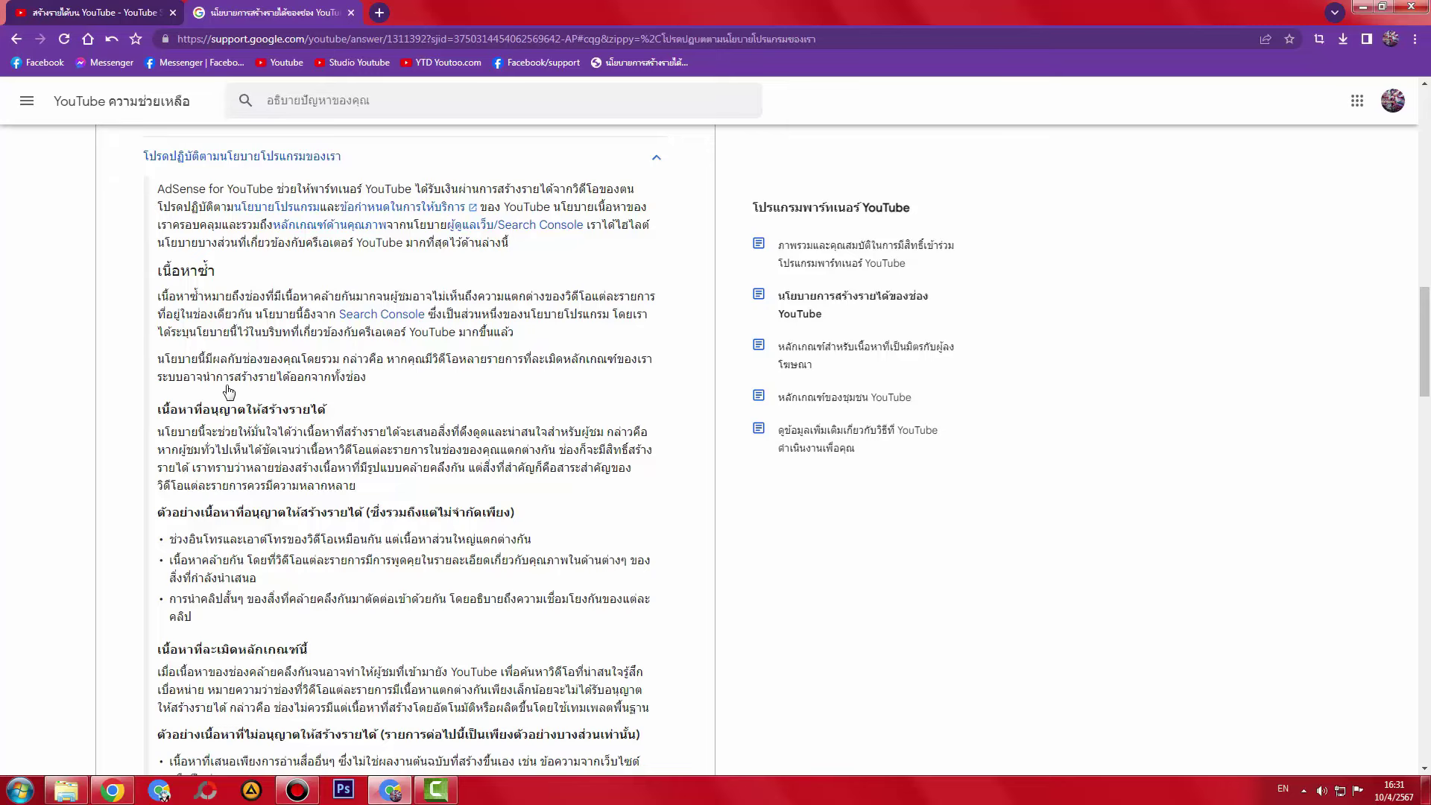
pyautogui.hotkey('alt', 'Left')
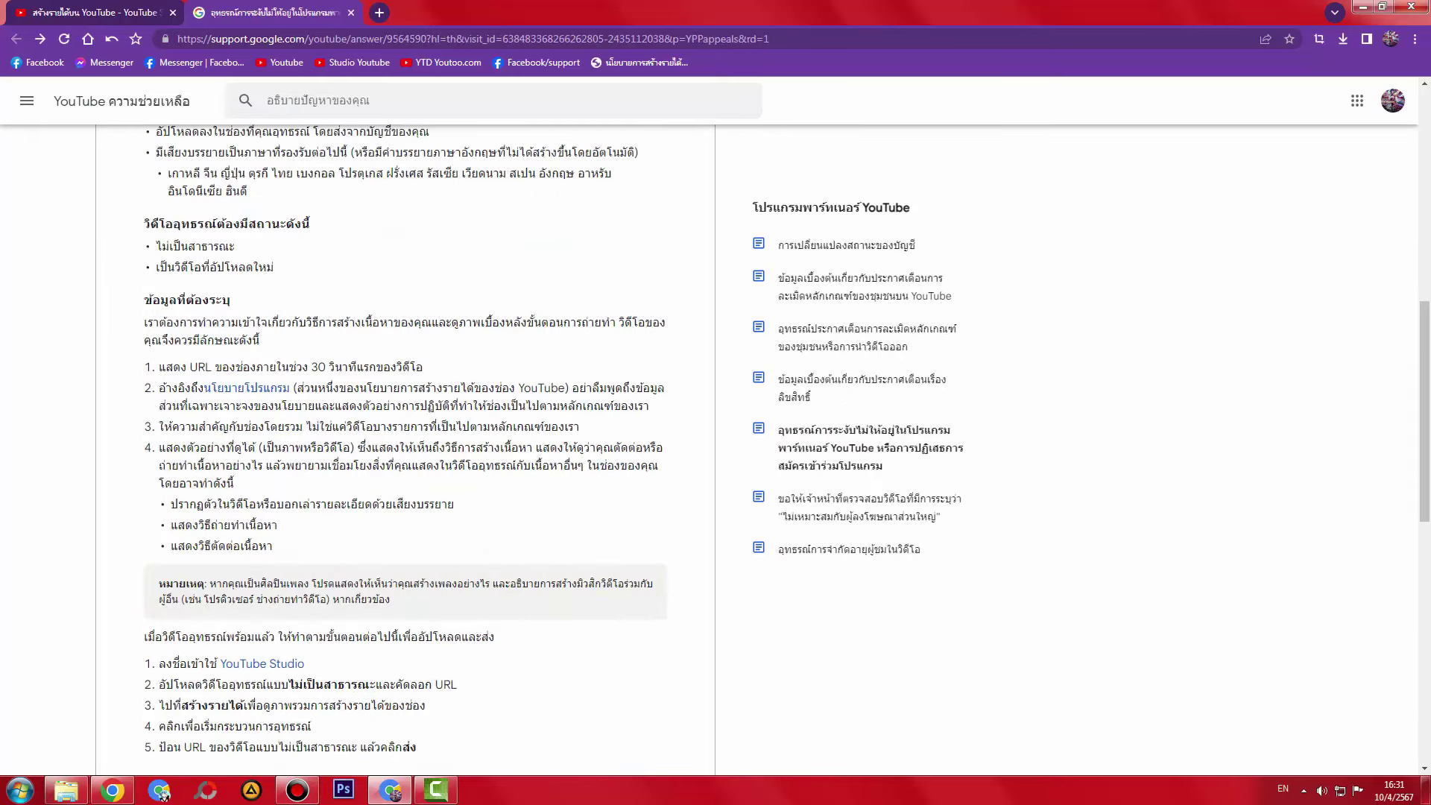
pyautogui.hotkey('alt', 'Right')
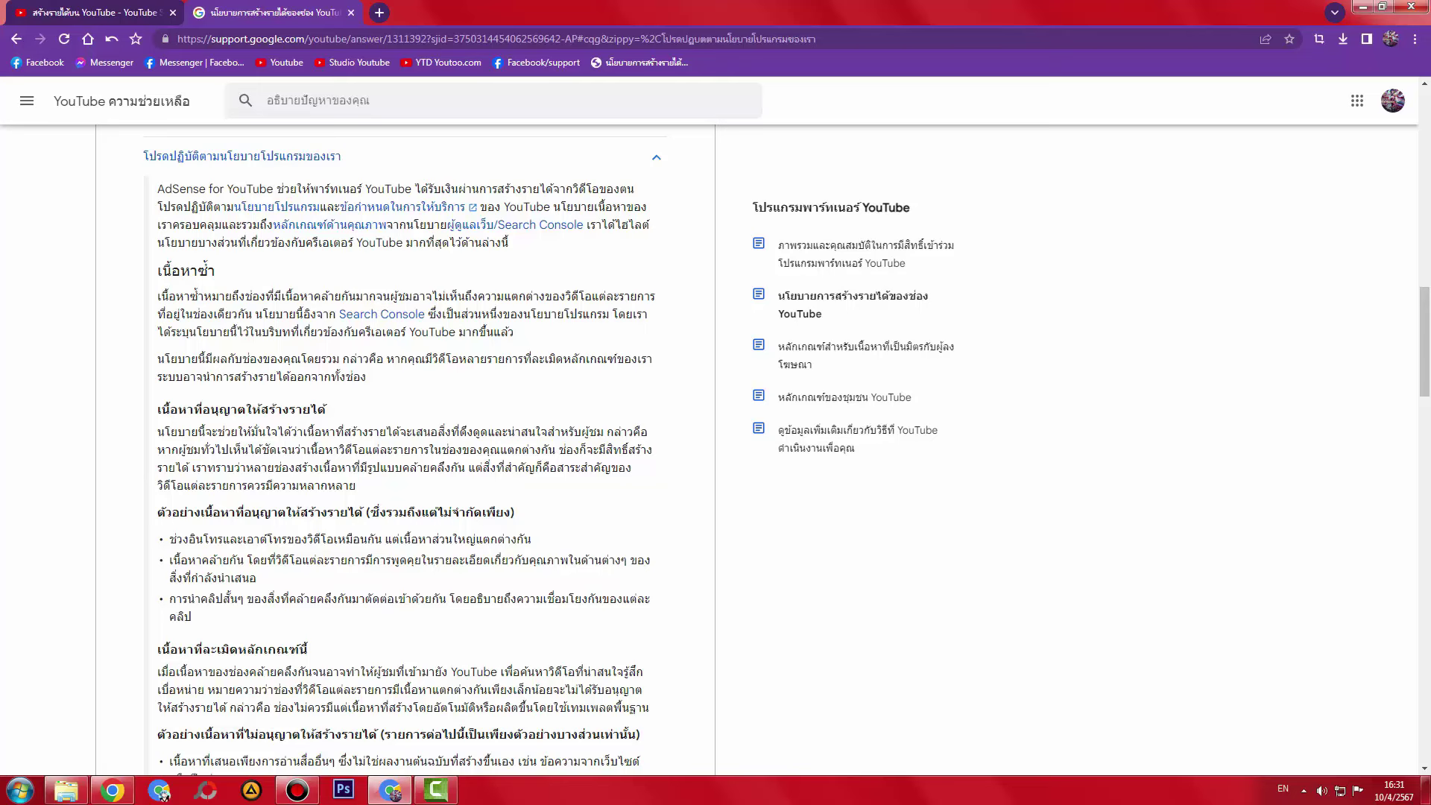
# - Open the program policies link from the AdSense for YouTube paragraph in a new tab and switch to it
pyautogui.doubleClick(173, 188)
pyautogui.click(172, 221)
pyautogui.tripleClick(709, 239)
pyautogui.click(647, 275)
pyautogui.rightClick(257, 188)
pyautogui.rightClick(249, 205)
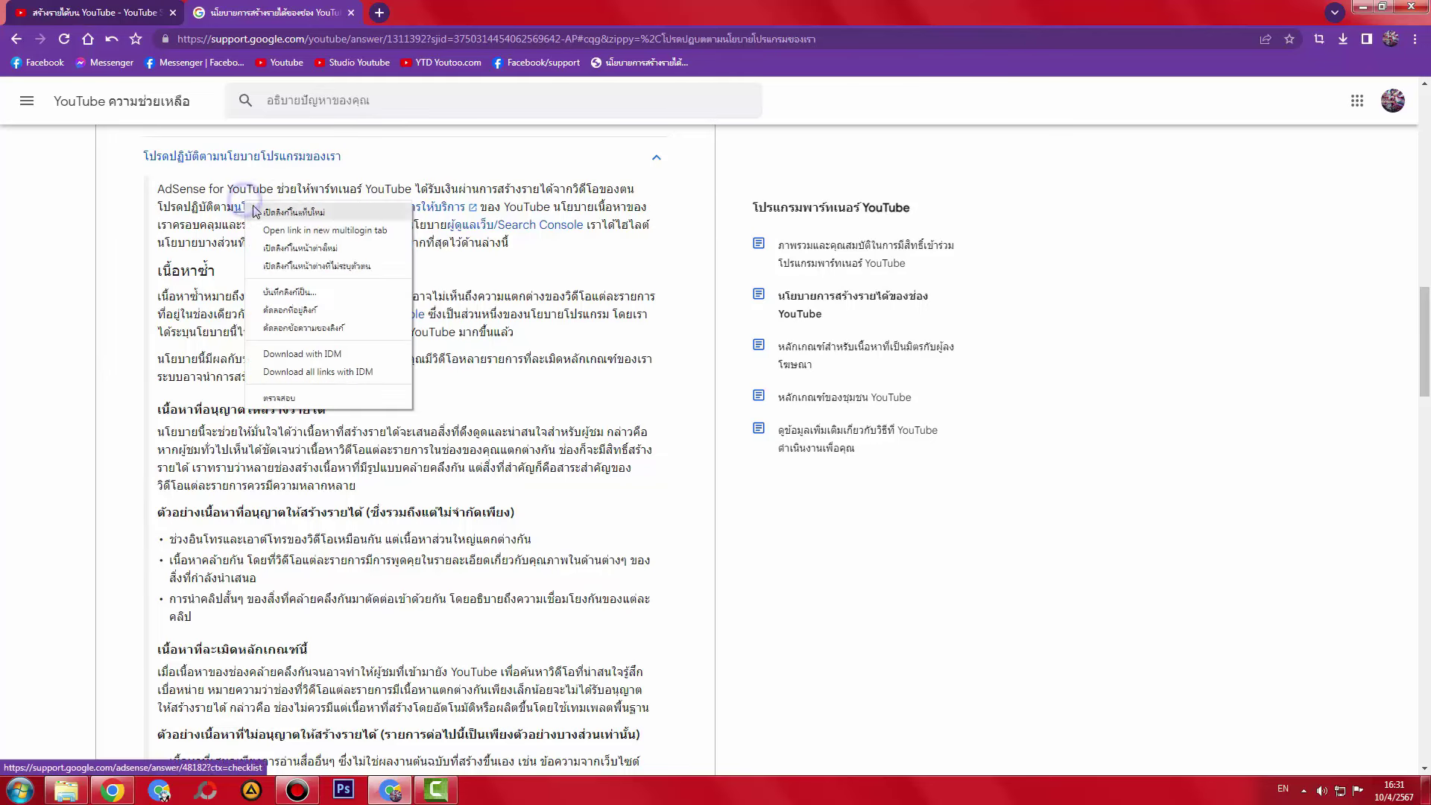
pyautogui.press('Escape')
pyautogui.rightClick(249, 205)
pyautogui.click(294, 213)
pyautogui.click(395, 6)
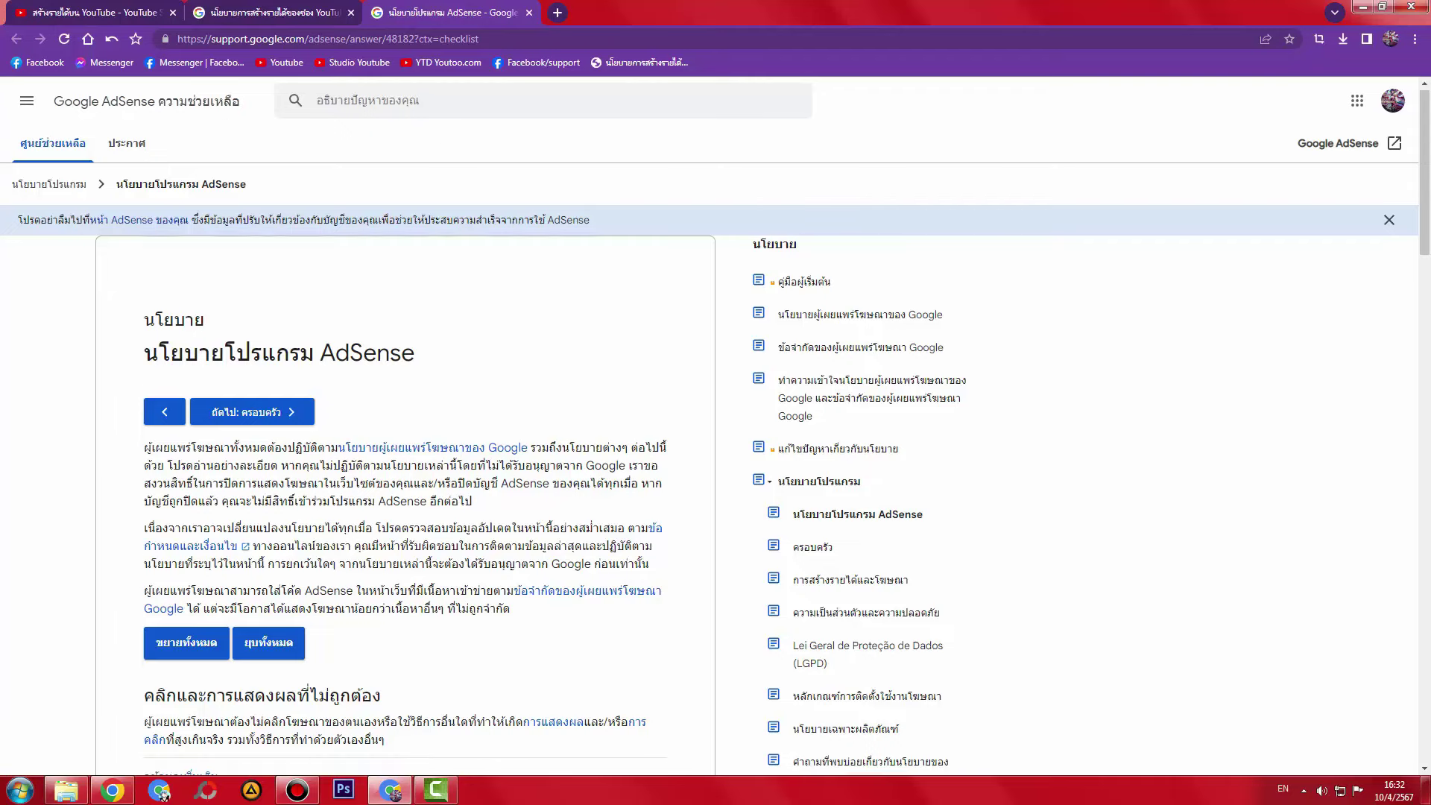
# - Skim the AdSense program policies page and close its tab
pyautogui.scroll(-15, 432, 140)
pyautogui.scroll(15, 431, 299)
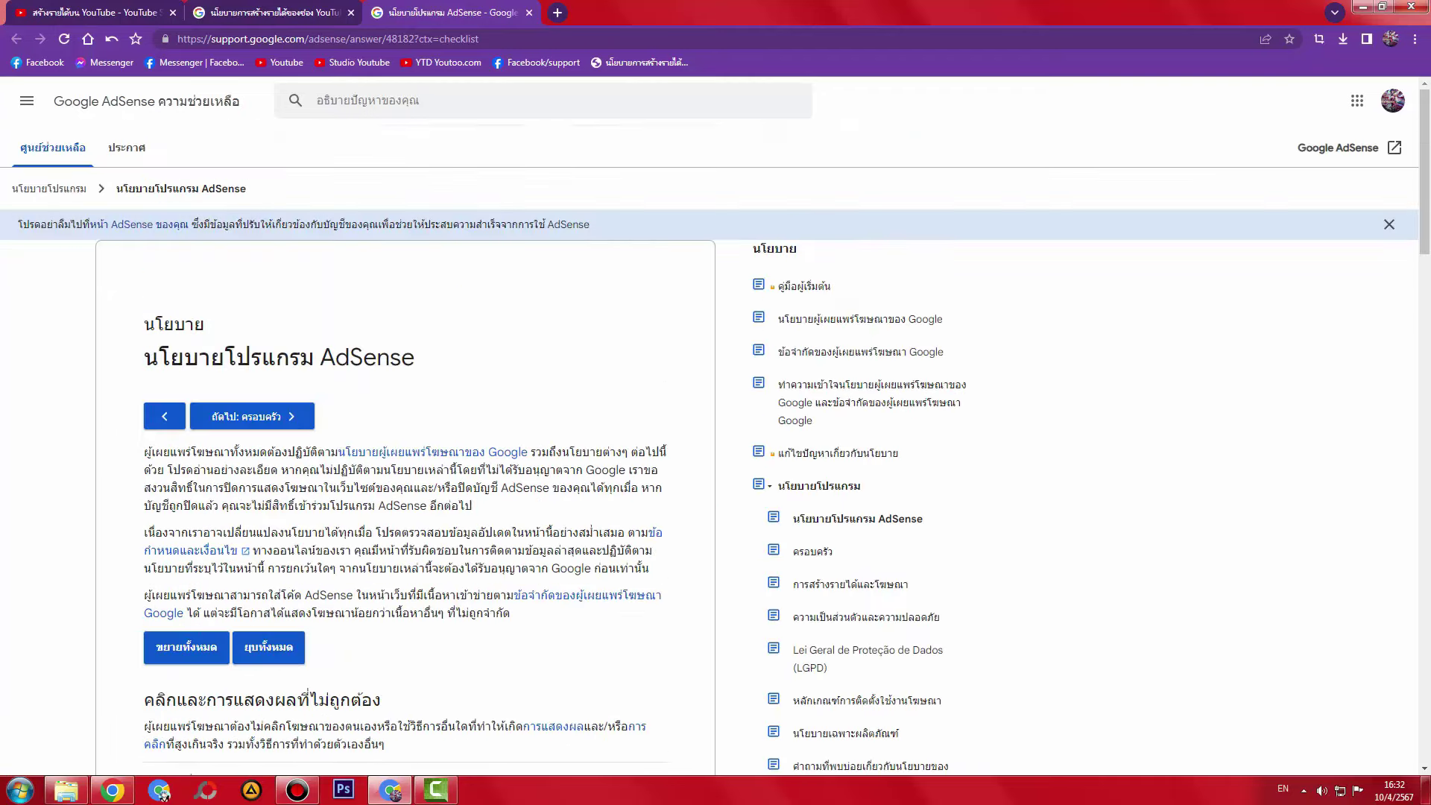
pyautogui.click(529, 13)
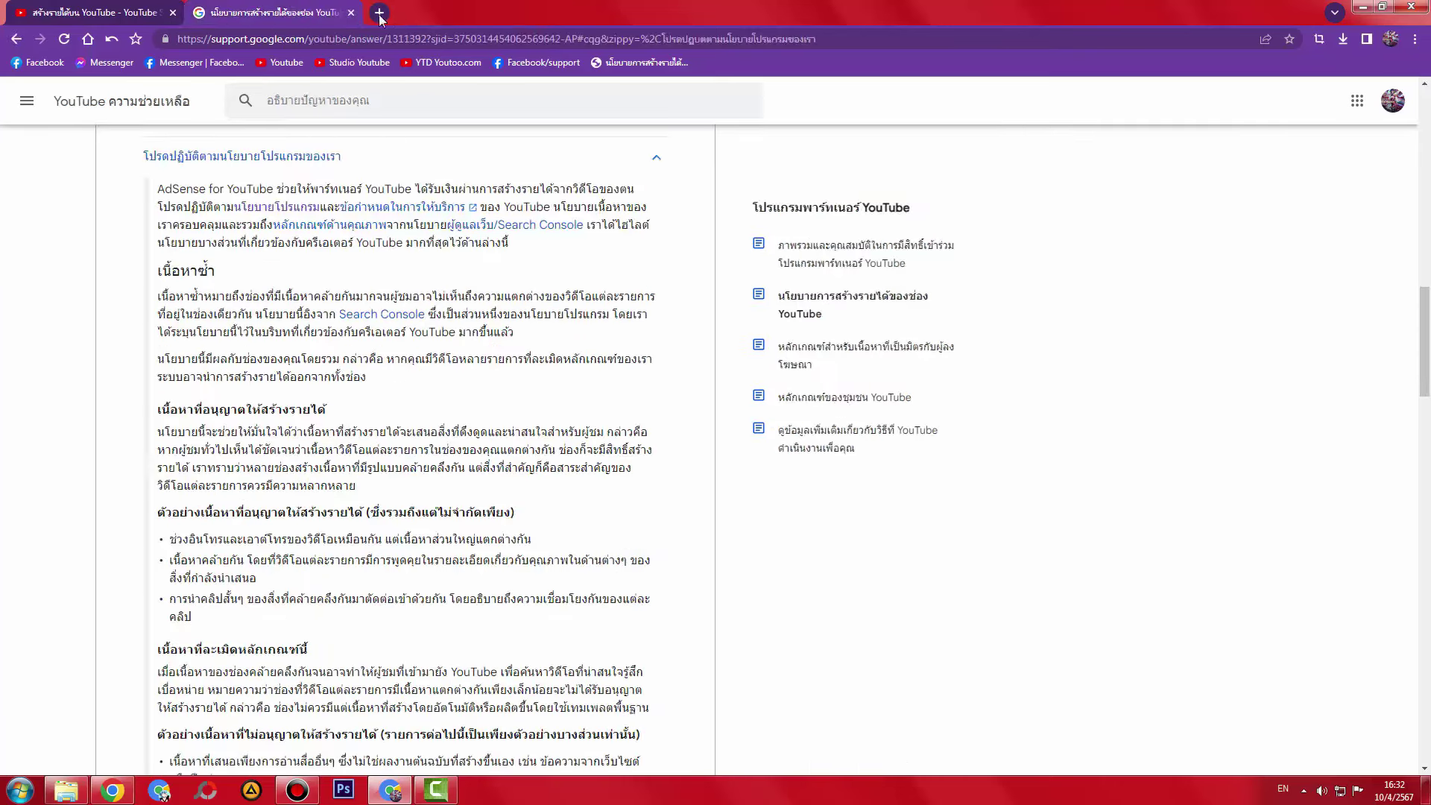
# - Return to the appeal article, open its program policies link in a new tab, and look over the YouTube channel monetization policies
pyautogui.click(322, 121)
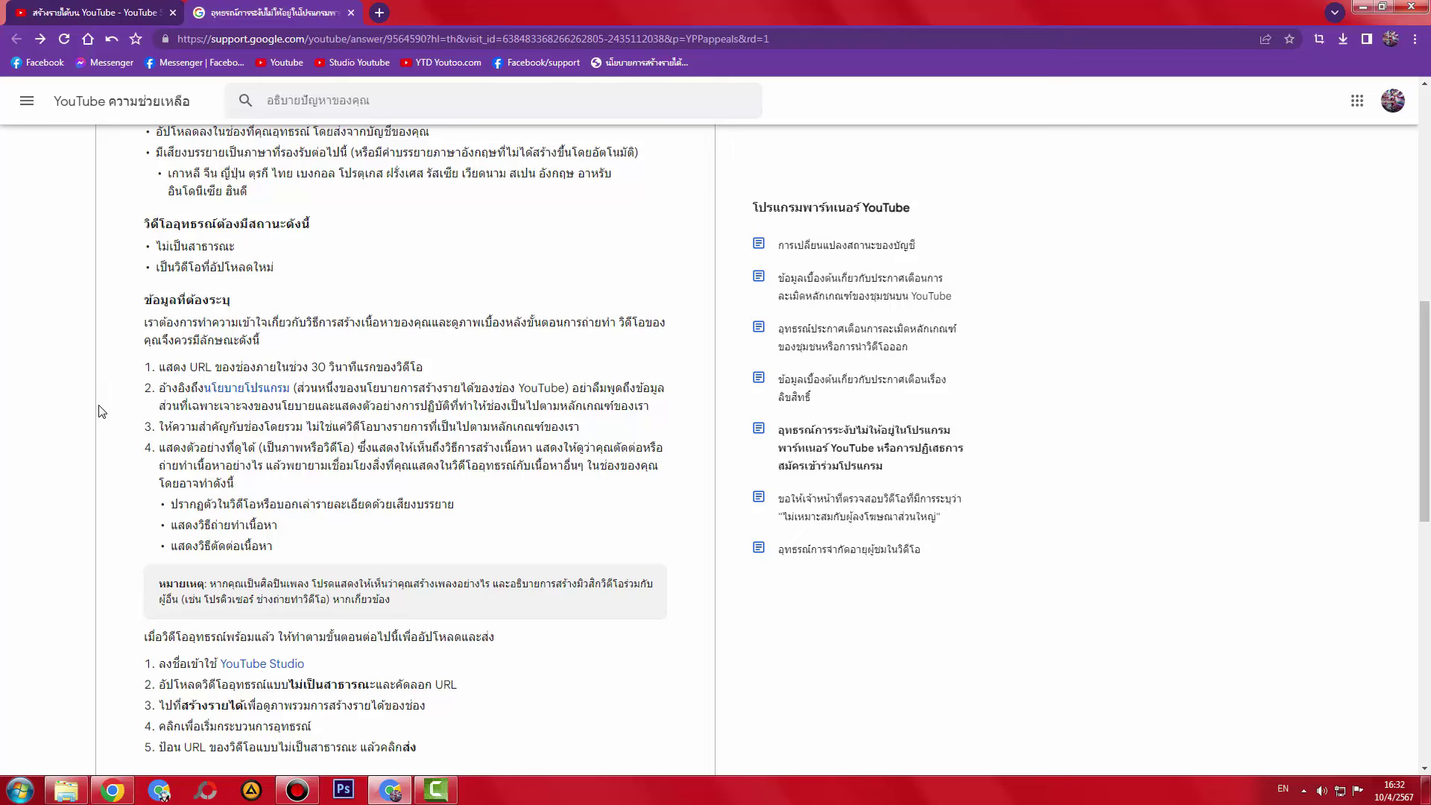
pyautogui.rightClick(277, 392)
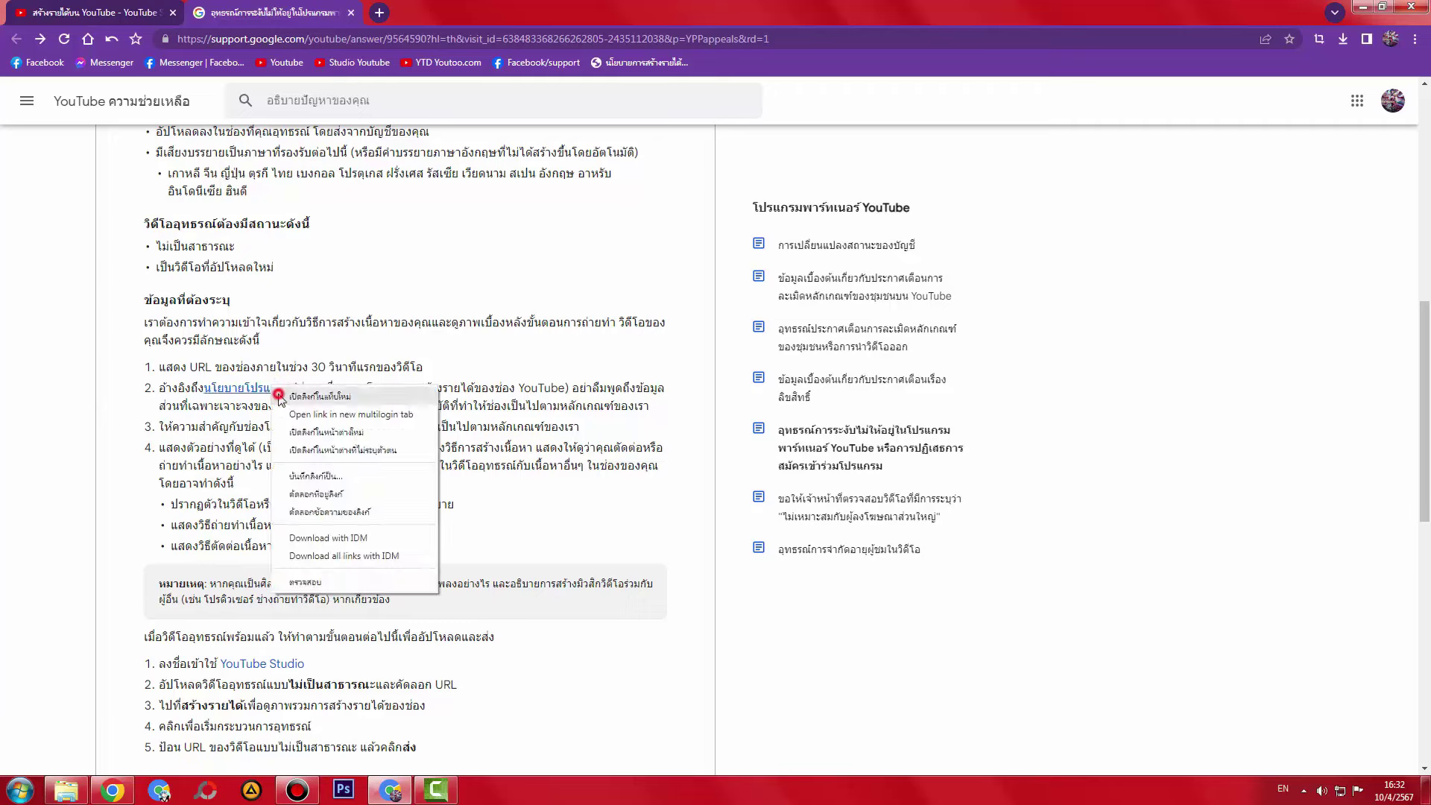
pyautogui.click(320, 397)
pyautogui.hotkey('ctrl', 'Tab')
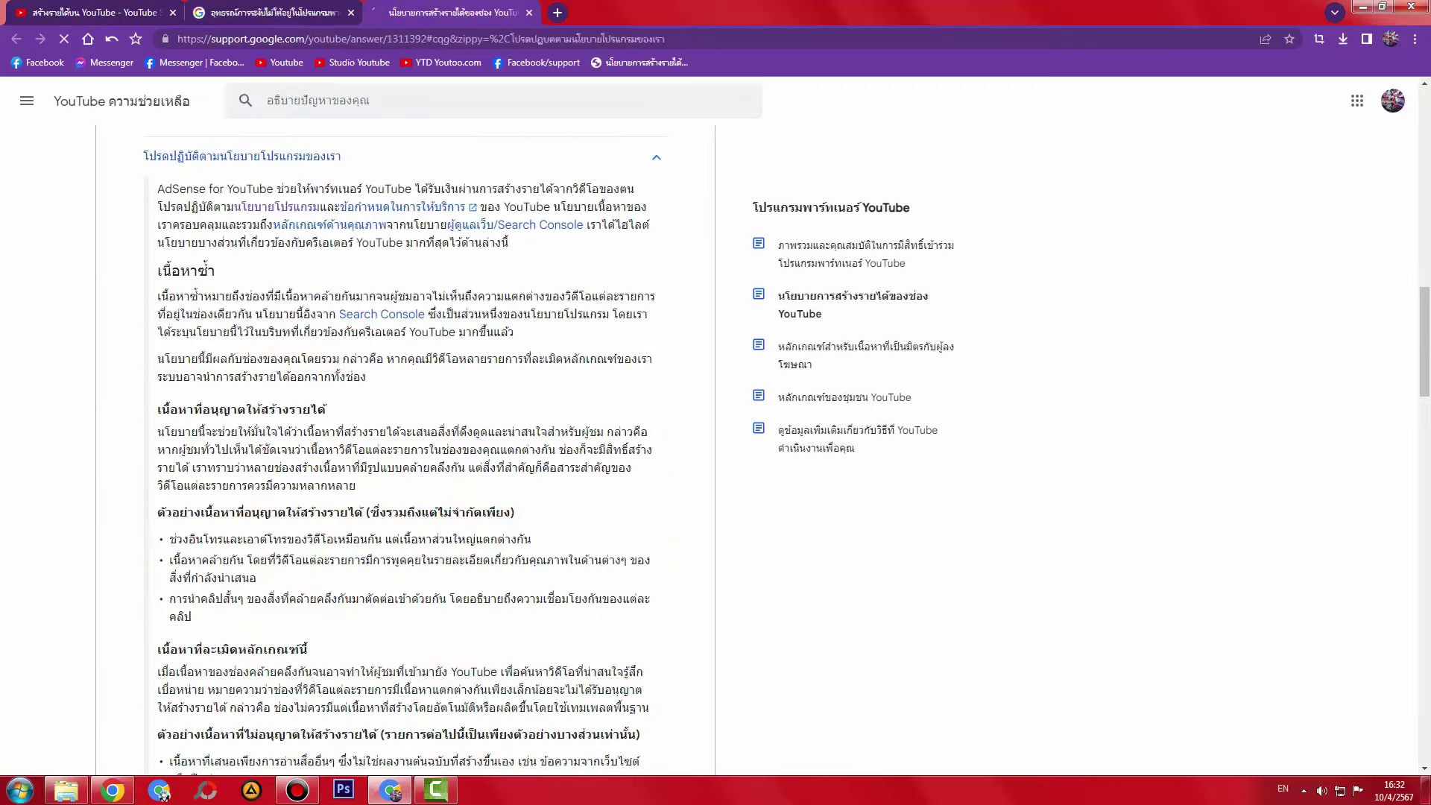
pyautogui.scroll(10, 406, 447)
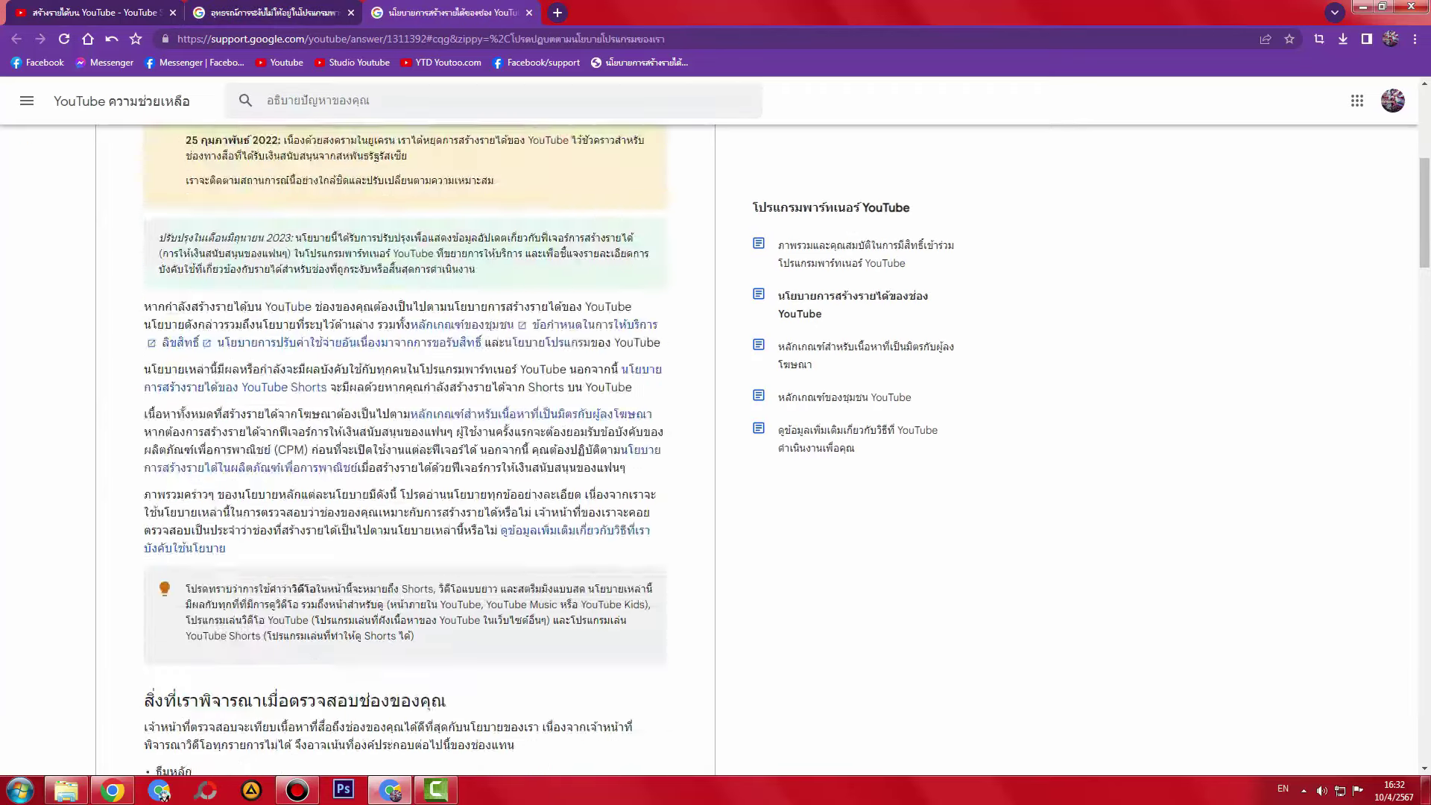
pyautogui.scroll(6, 406, 448)
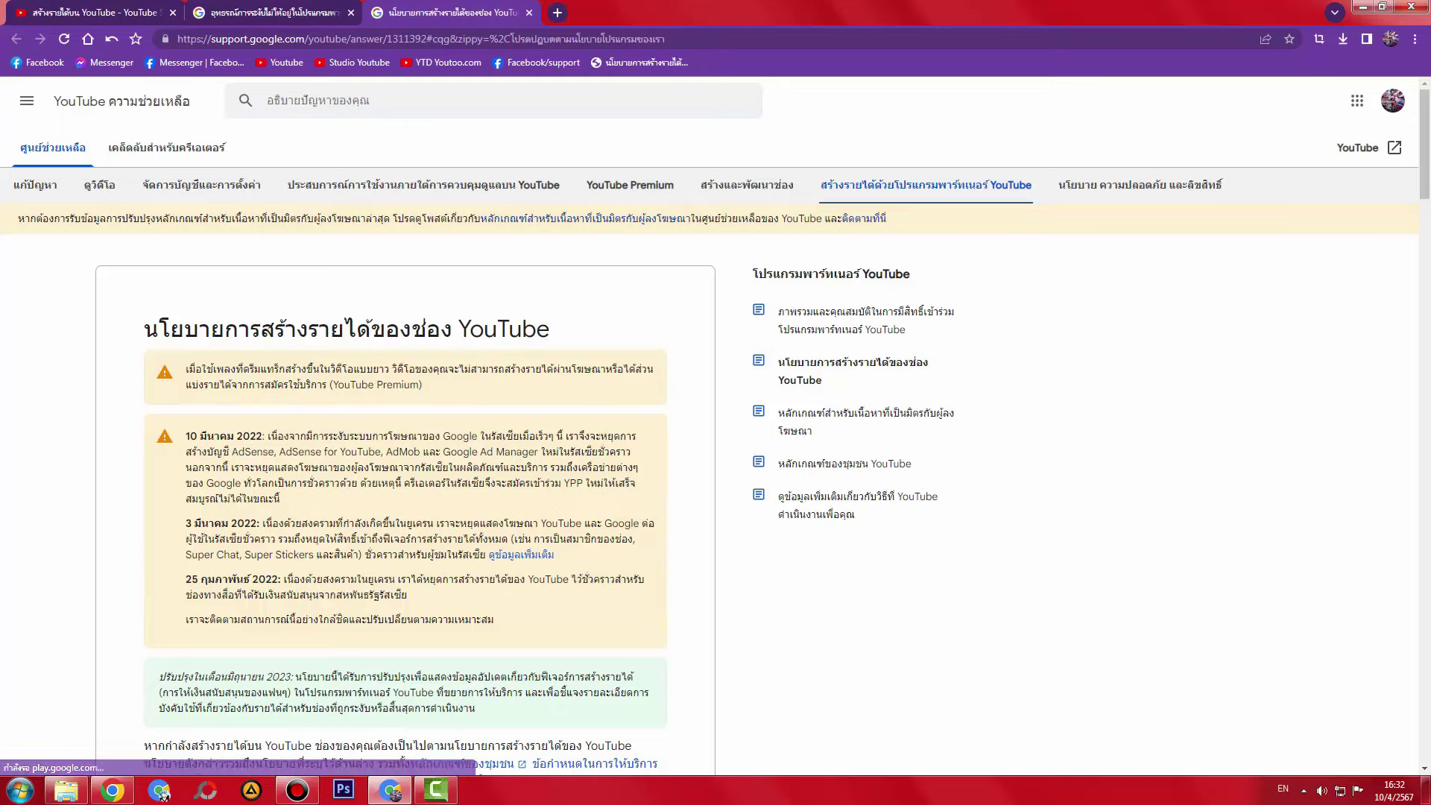
pyautogui.scroll(-15, 406, 447)
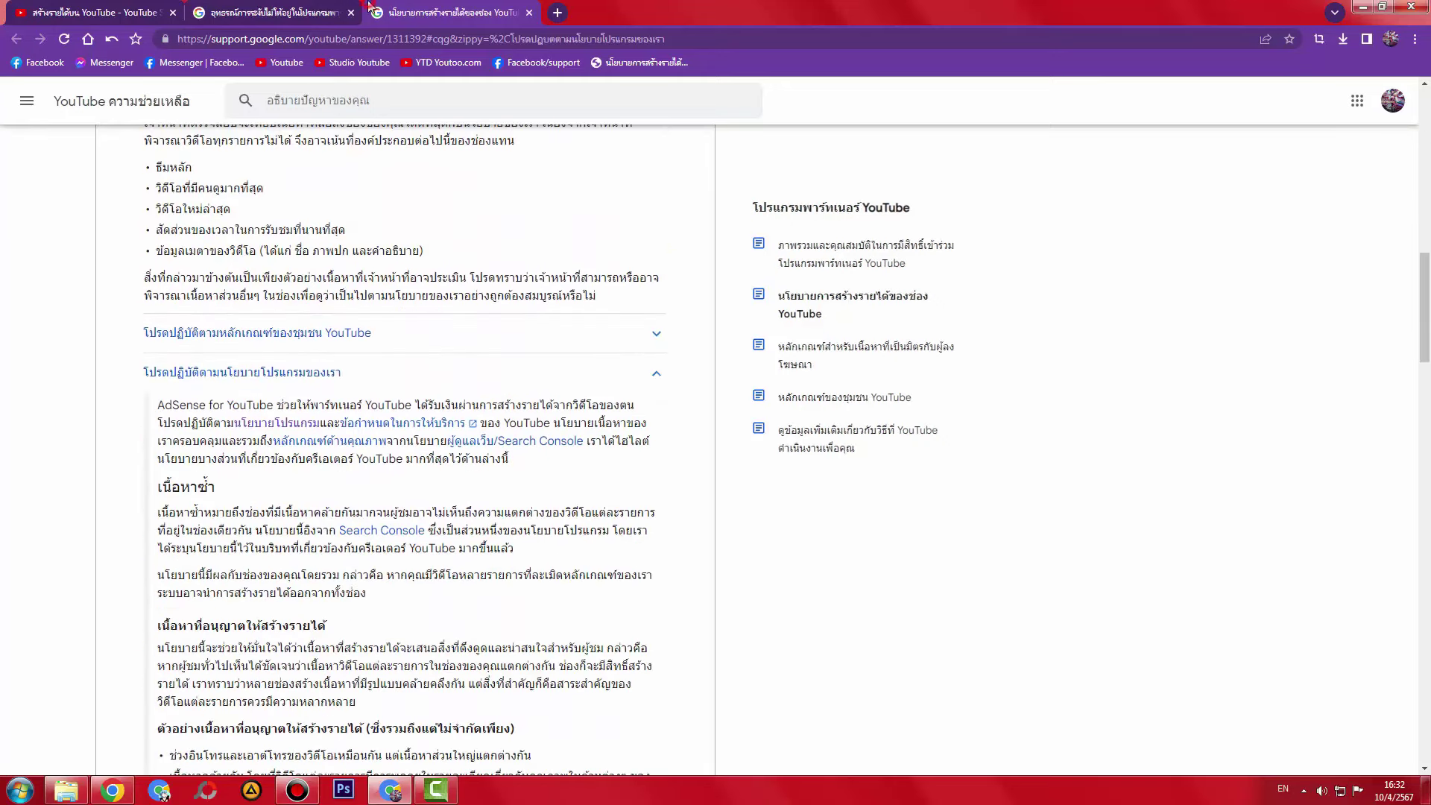
# - Go back to the appeal article and reopen its program policies link at the linked section
pyautogui.hotkey('alt', 'Left')
pyautogui.rightClick(225, 390)
pyautogui.press('Escape')
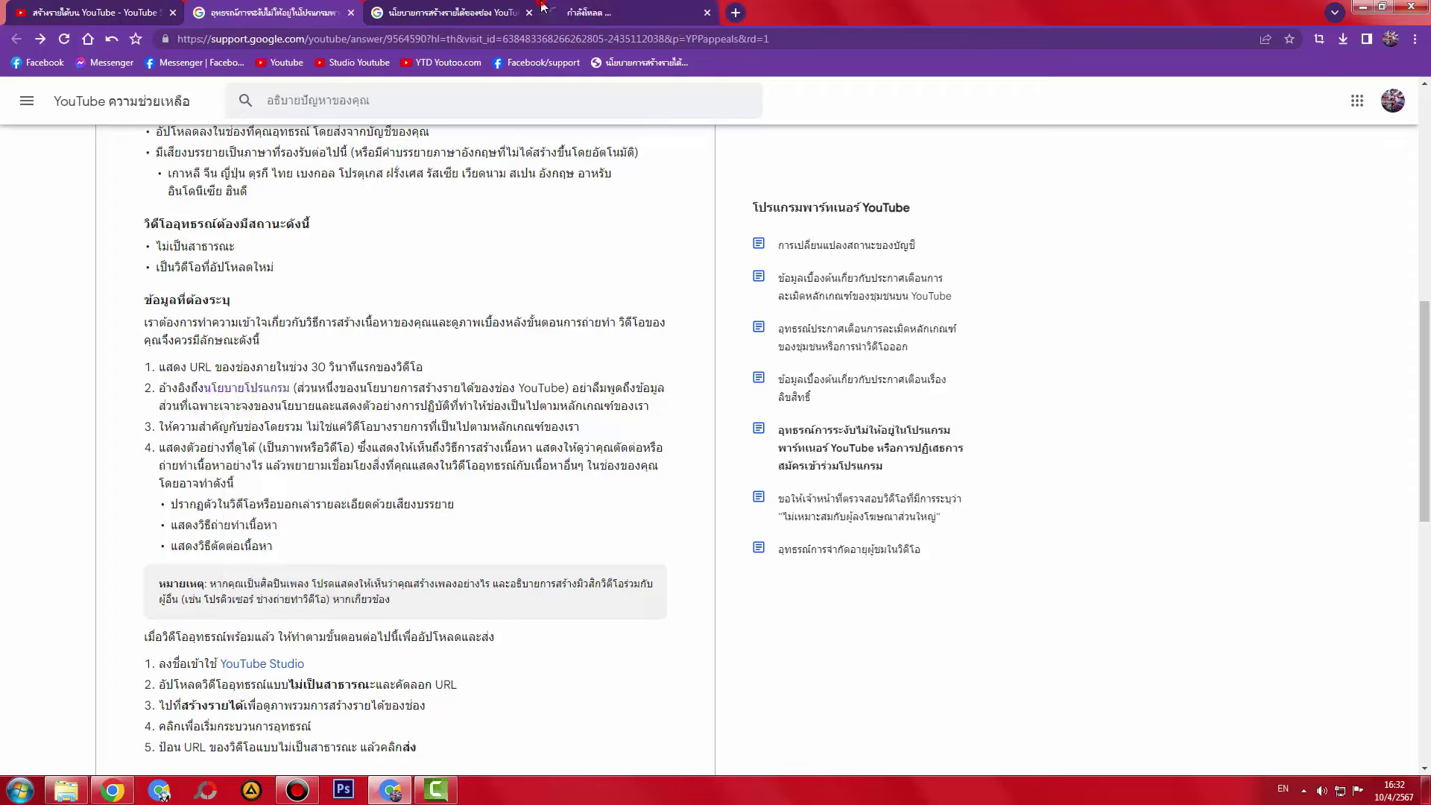
pyautogui.hotkey('alt', 'Right')
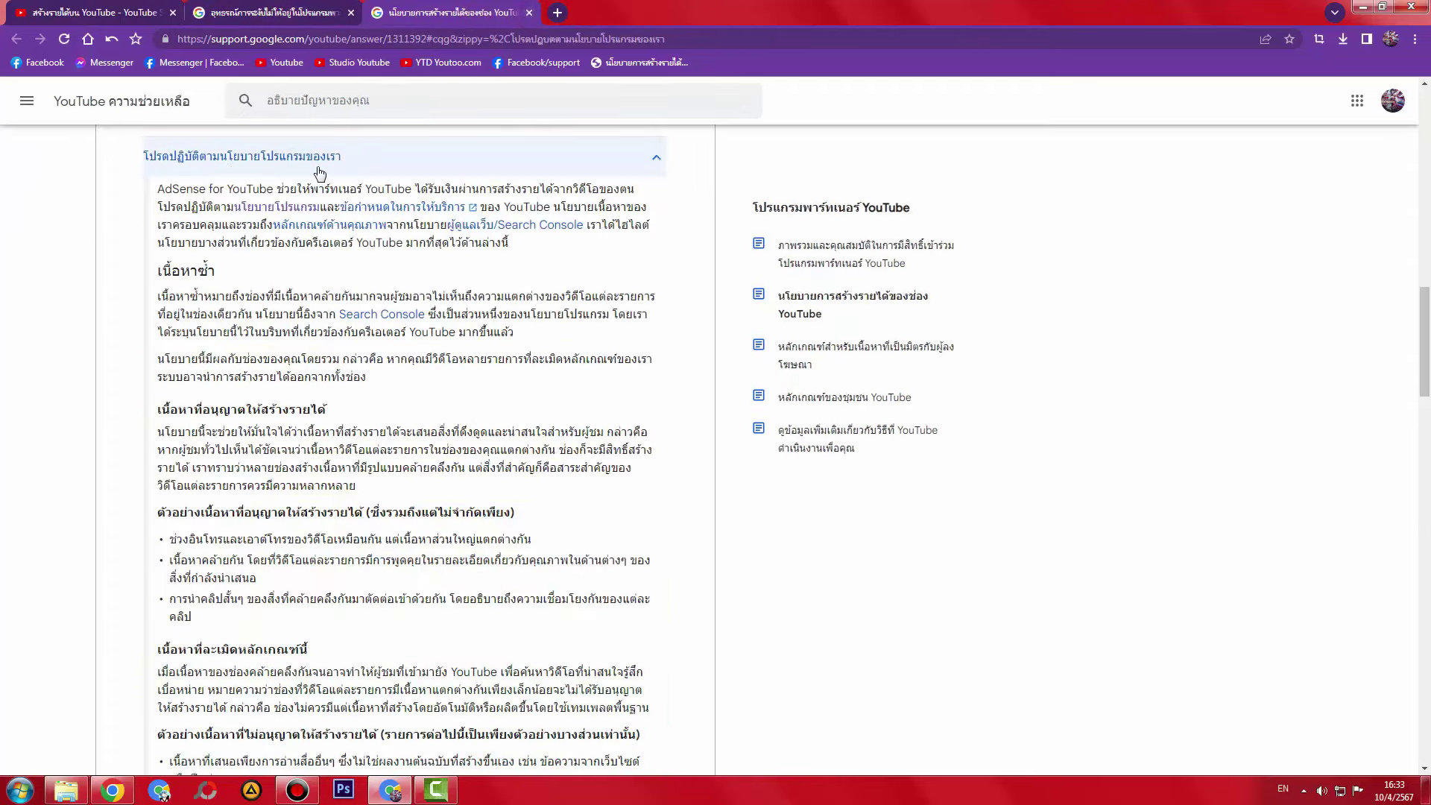
# - Highlight the whole program policies section, from the AdSense for YouTube paragraph to the last reused-content example
pyautogui.click(251, 157)
pyautogui.click(251, 157)
pyautogui.moveTo(157, 186); pyautogui.dragTo(552, 578)
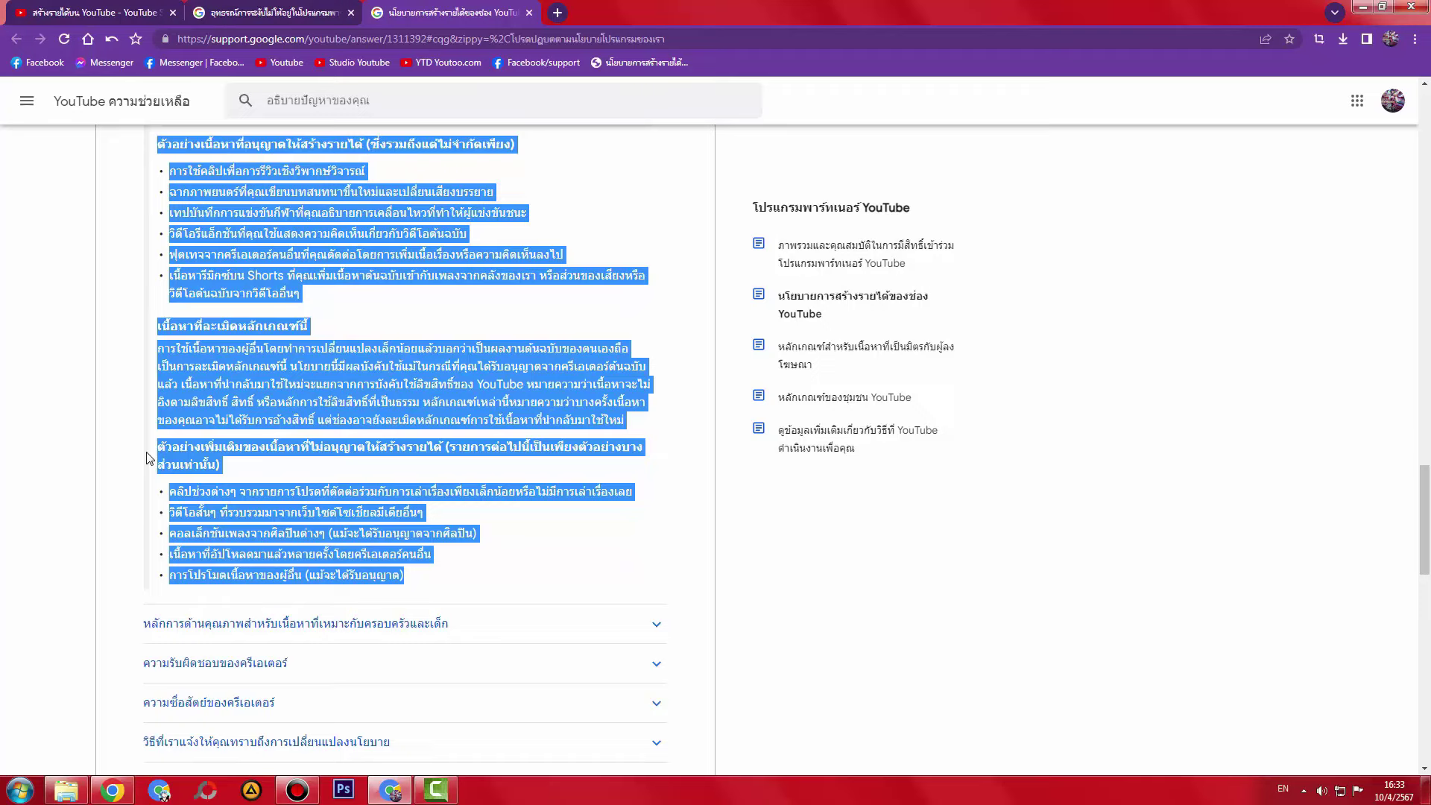
# - Review the highlighted program policies from start to finish, glancing back at the appeal article for comparison
pyautogui.scroll(12, 148, 457)
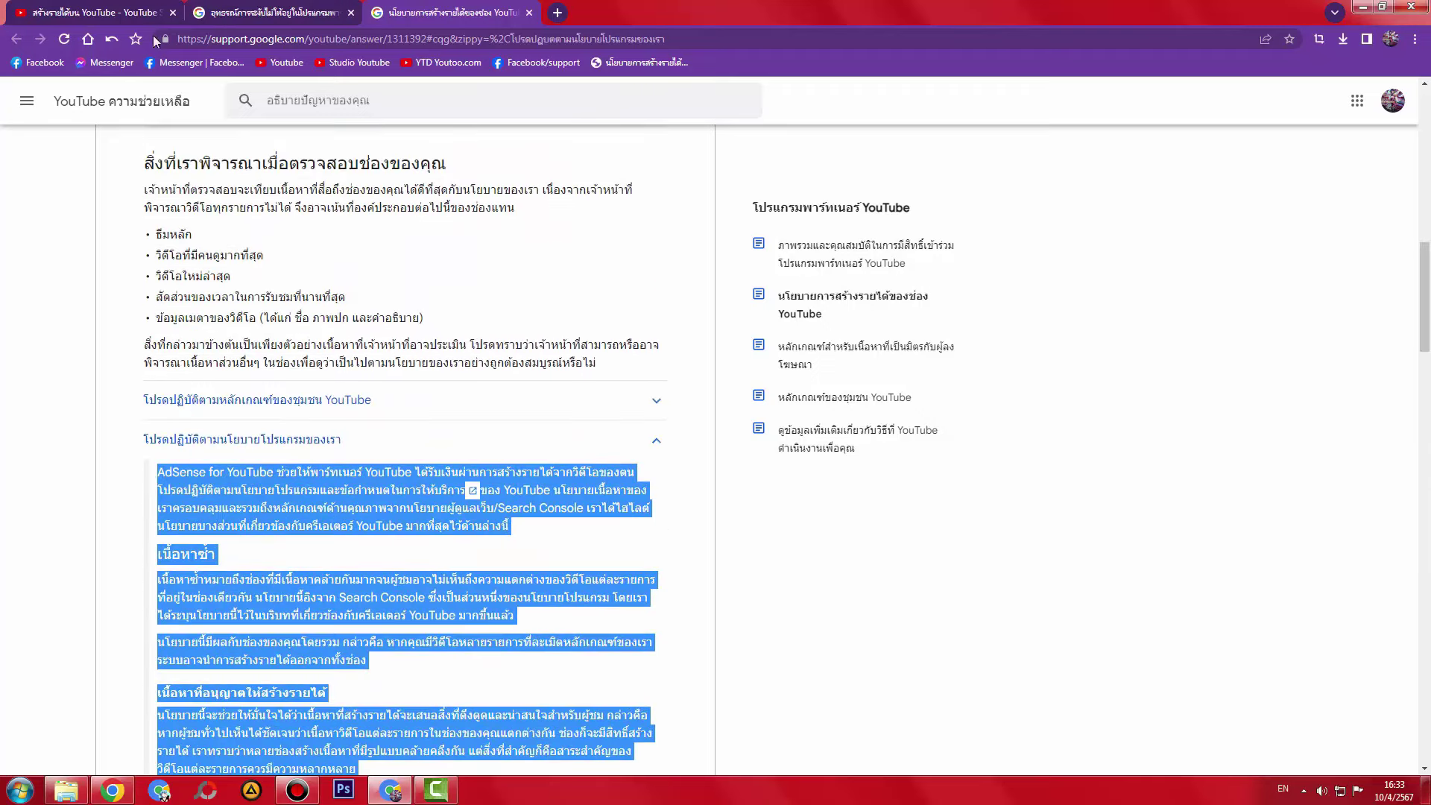
pyautogui.click(252, 7)
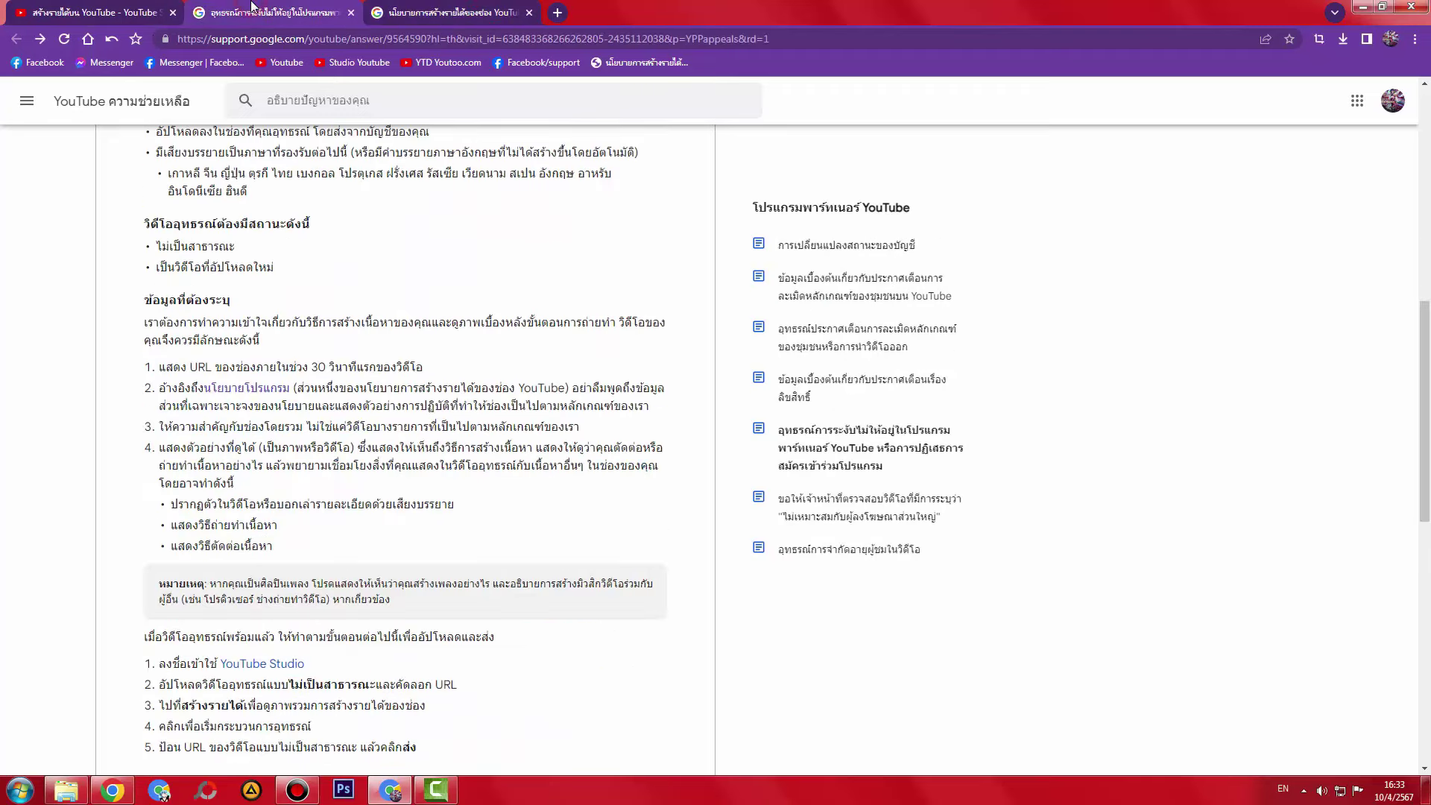
pyautogui.click(429, 9)
pyautogui.scroll(-4, 402, 448)
pyautogui.scroll(-8, 70, 495)
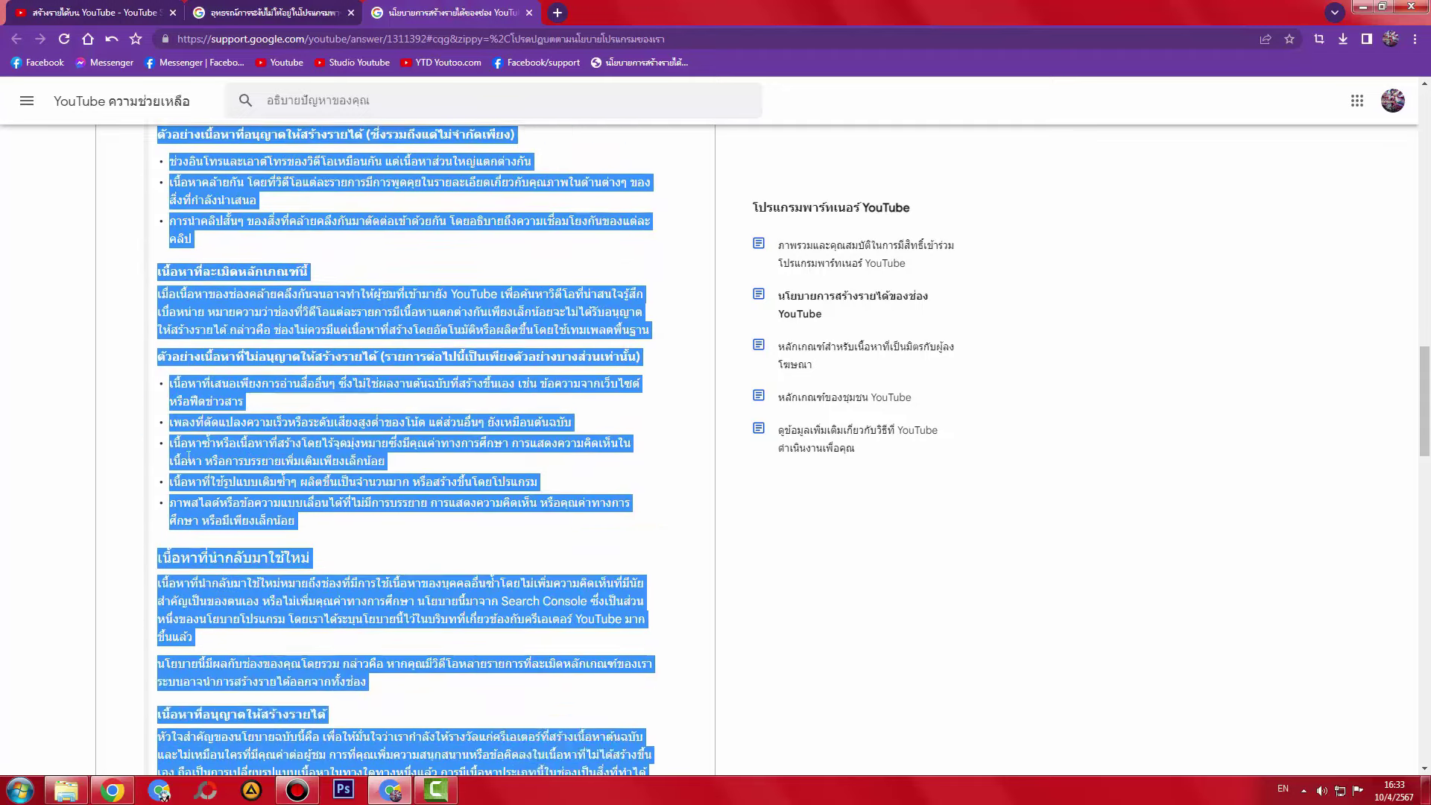
pyautogui.scroll(-6, 96, 526)
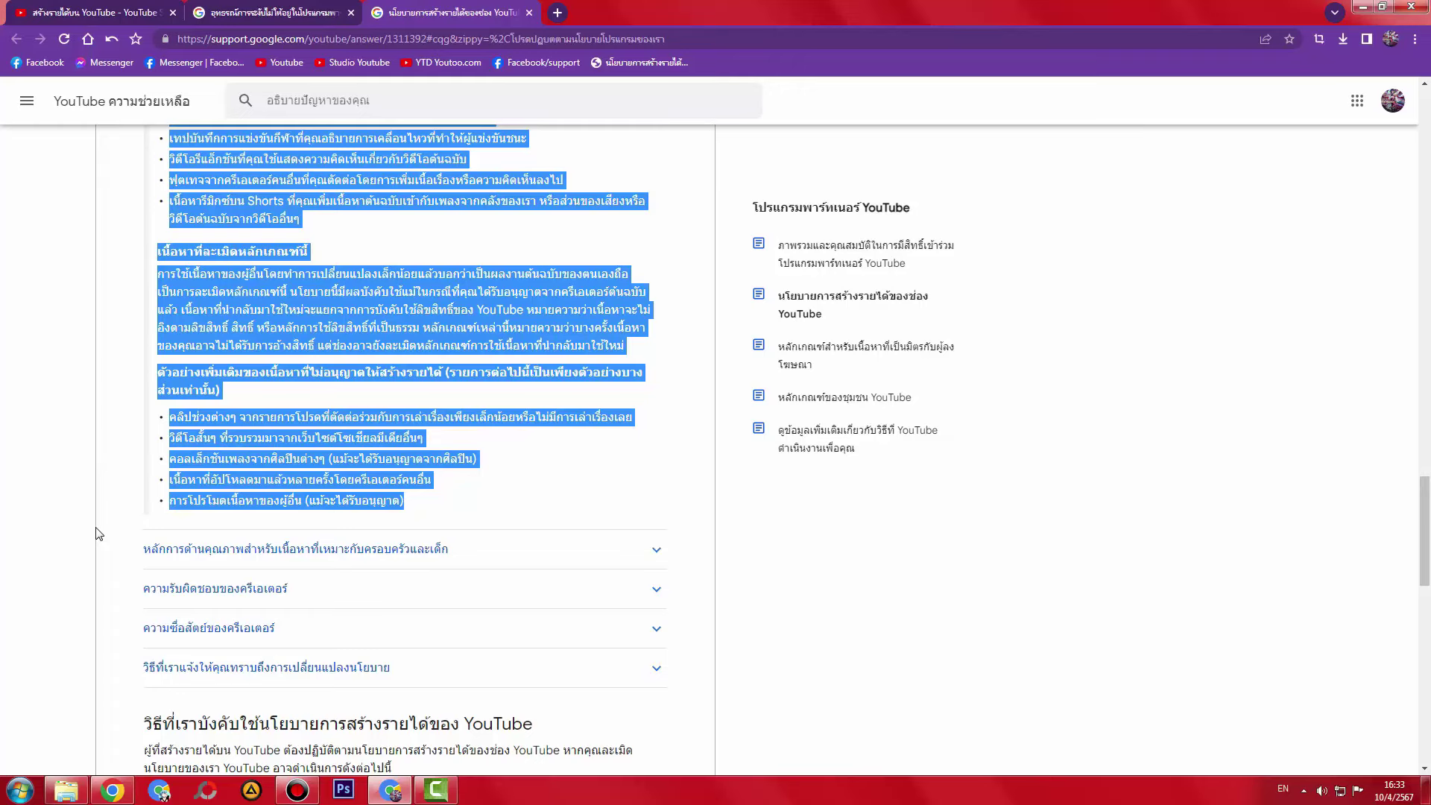
pyautogui.scroll(15, 96, 533)
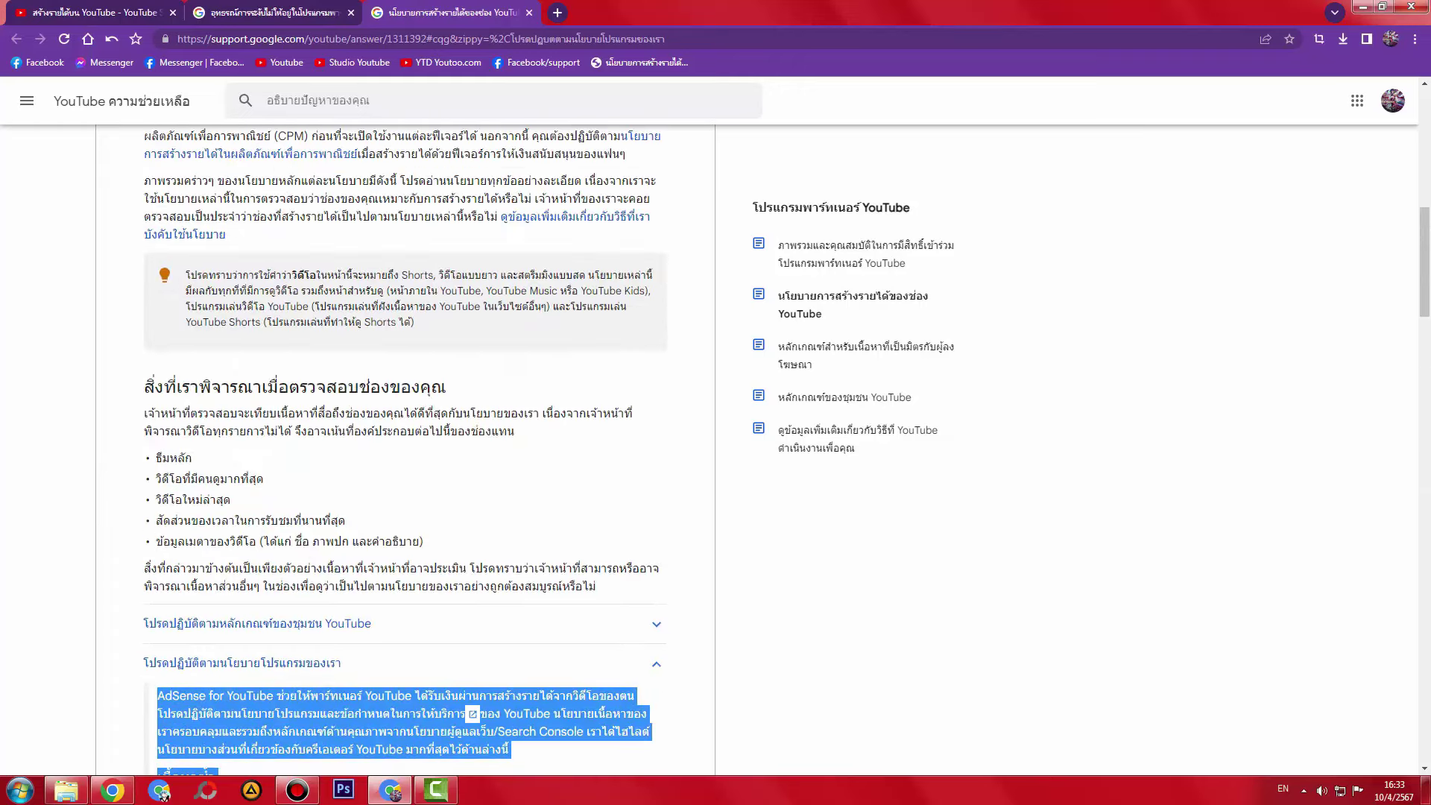
# - Clear the text highlight and close the channel monetization policies tab to get back to the appeal article
pyautogui.click(2, 555)
pyautogui.scroll(-1, 4, 550)
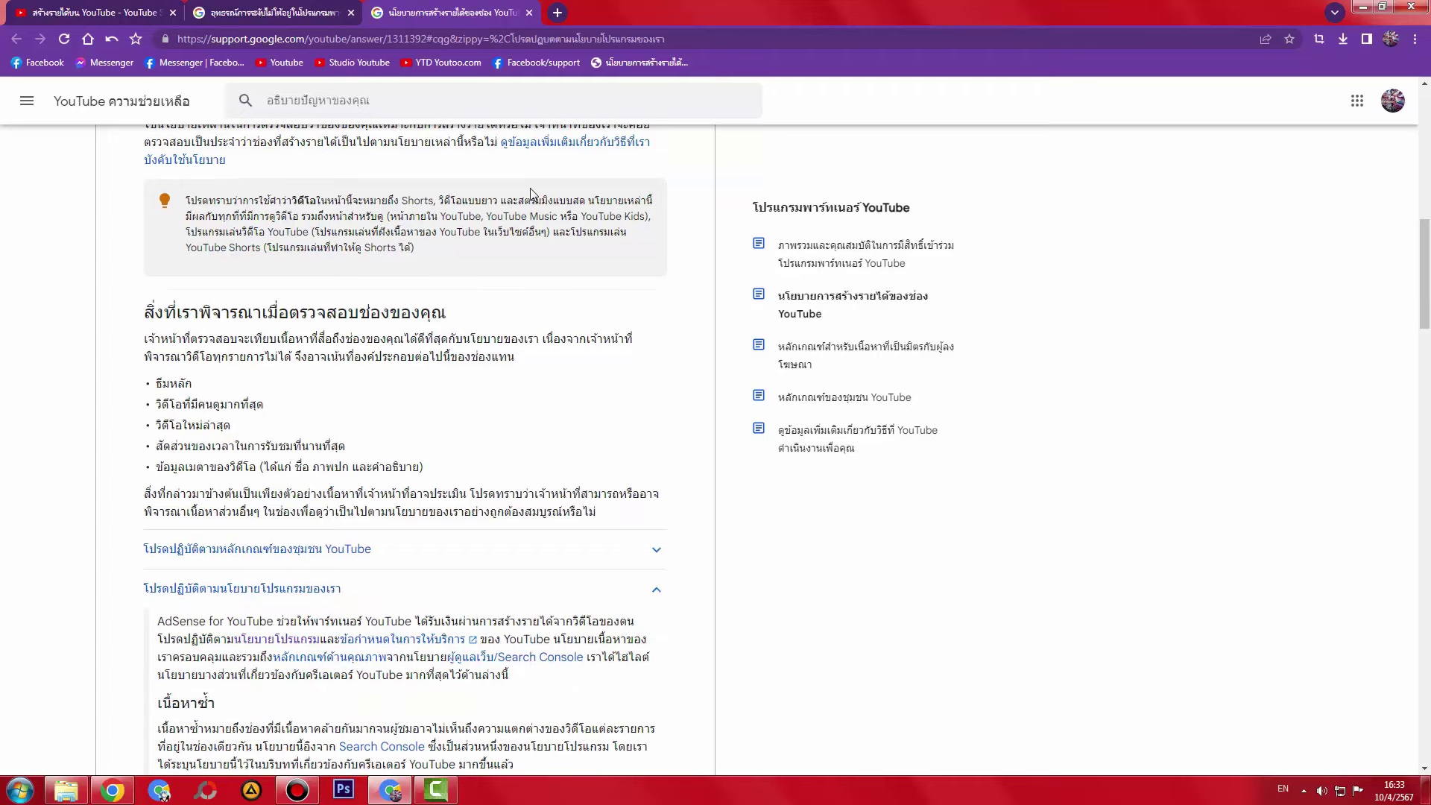
pyautogui.click(529, 13)
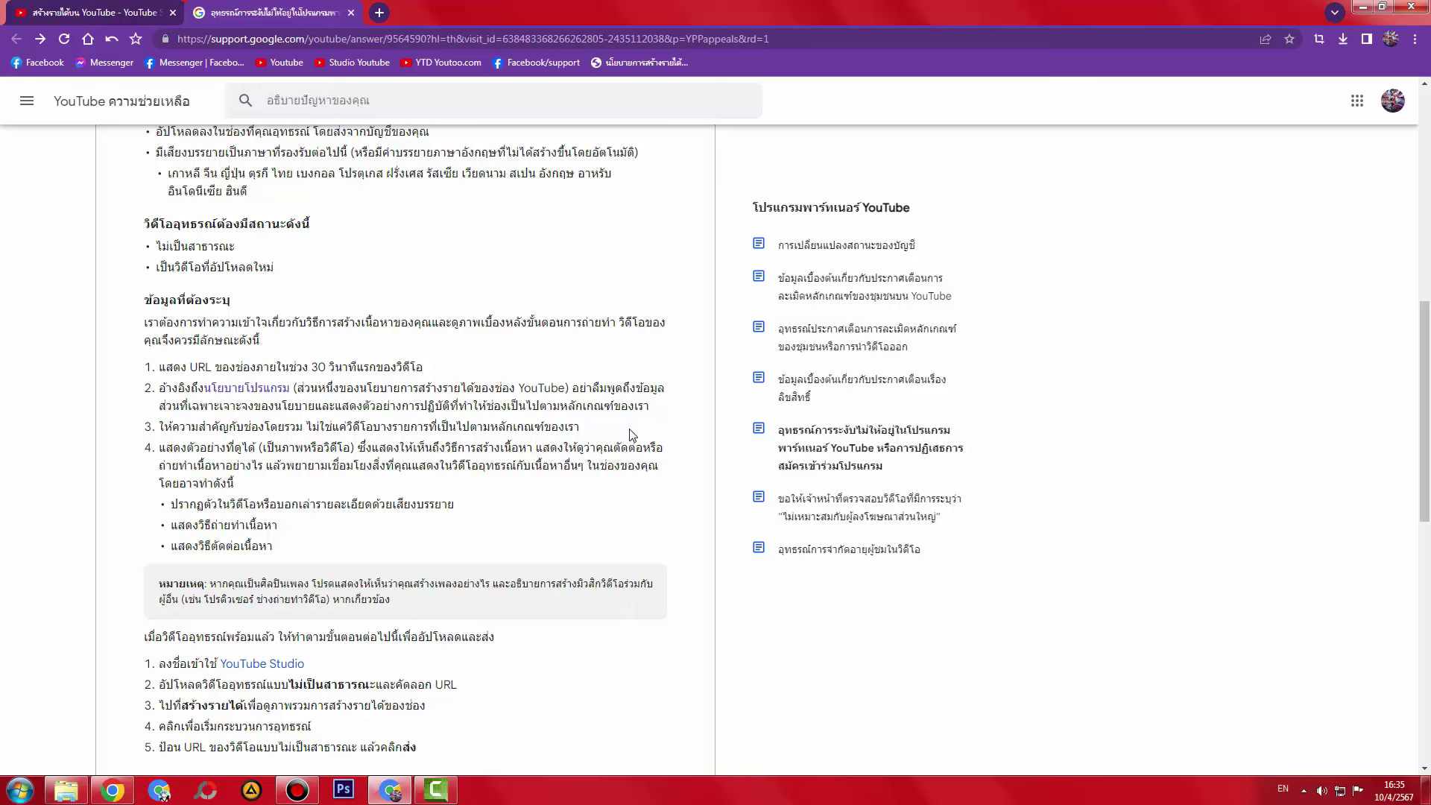
# - Highlight the appeal article's example about appearing on video or narrating by voice, and go over the one about showing how content is filmed
pyautogui.scroll(-1, 630, 434)
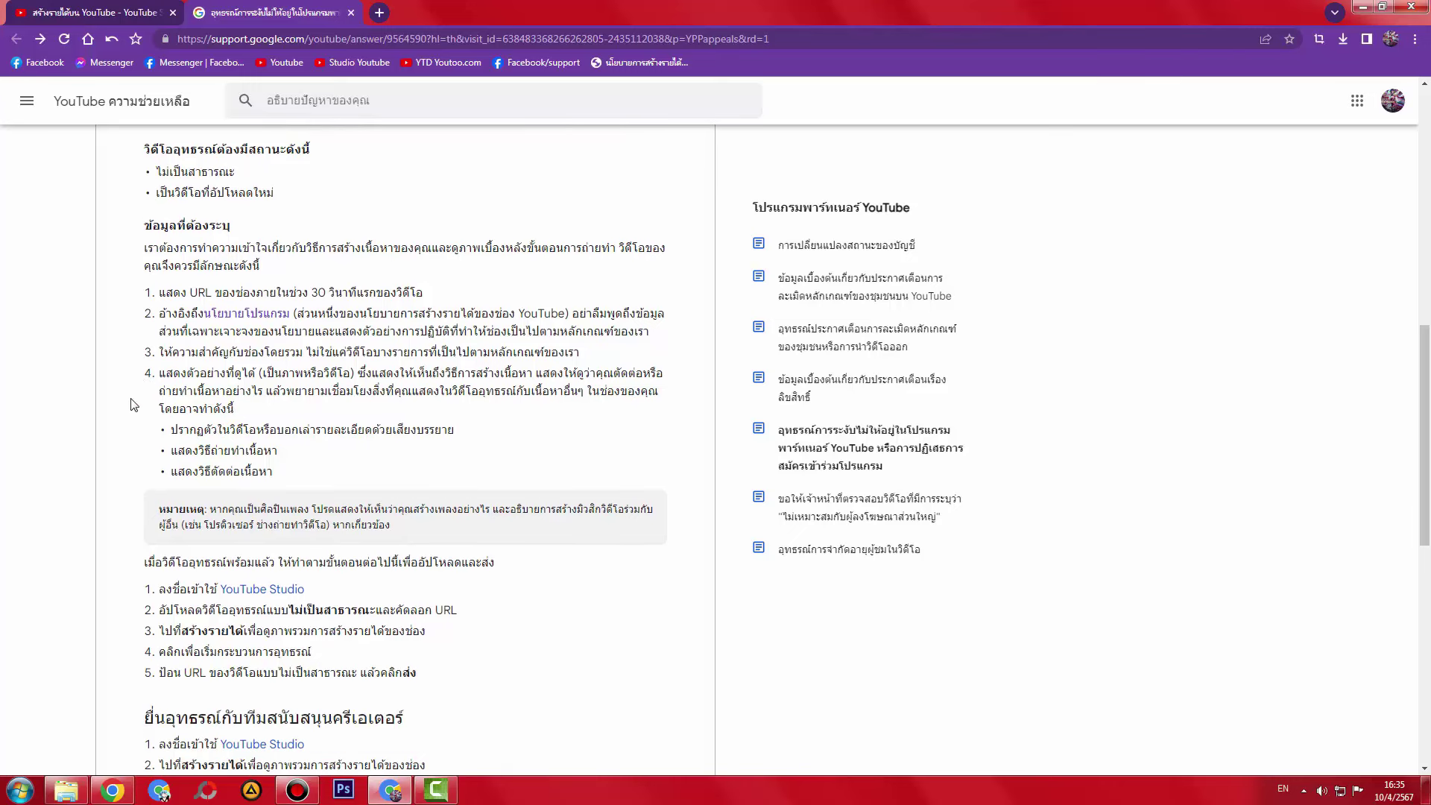
pyautogui.scroll(-1, 131, 432)
pyautogui.scroll(1, 131, 433)
pyautogui.click(179, 434)
pyautogui.tripleClick(177, 432)
pyautogui.tripleClick(175, 432)
pyautogui.tripleClick(176, 431)
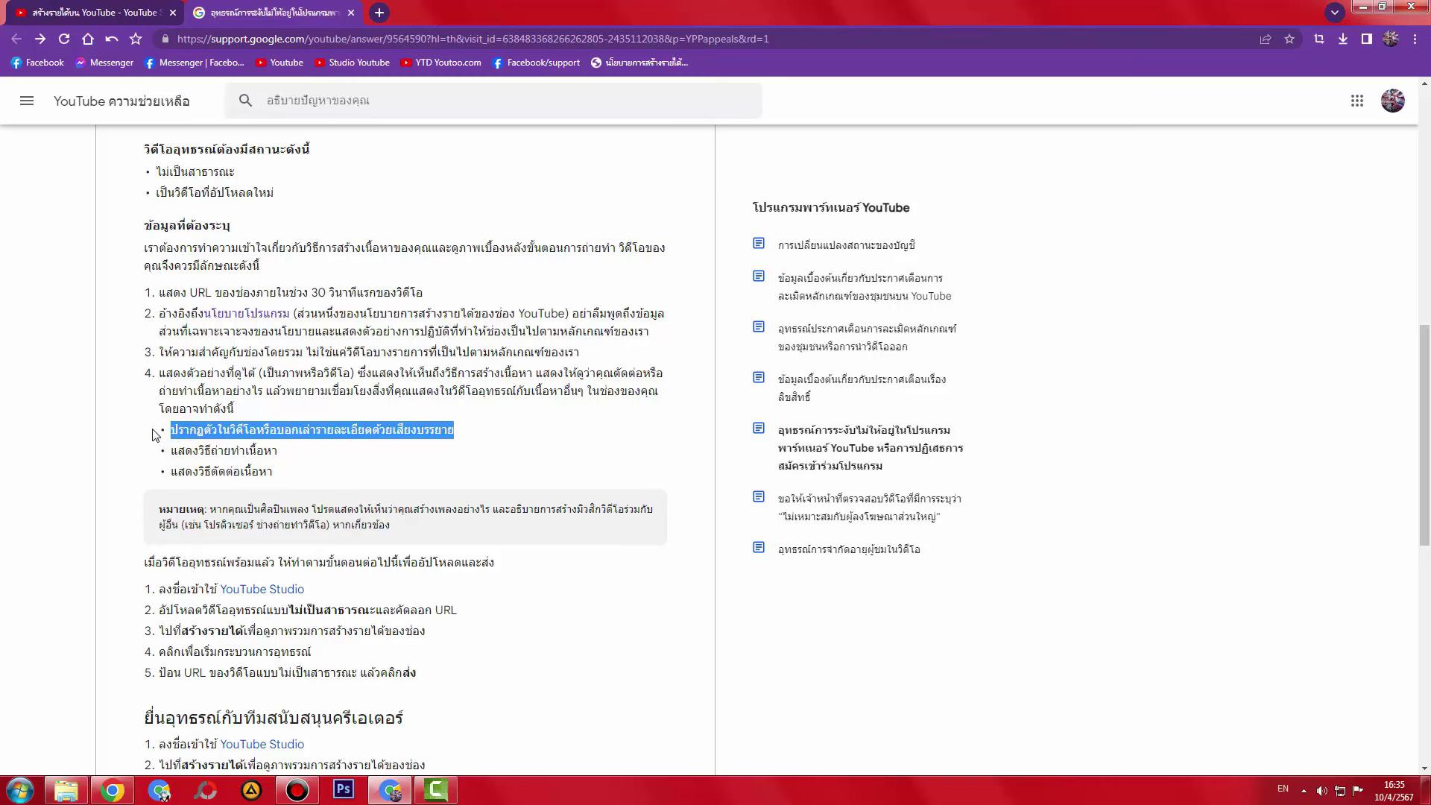
pyautogui.click(154, 435)
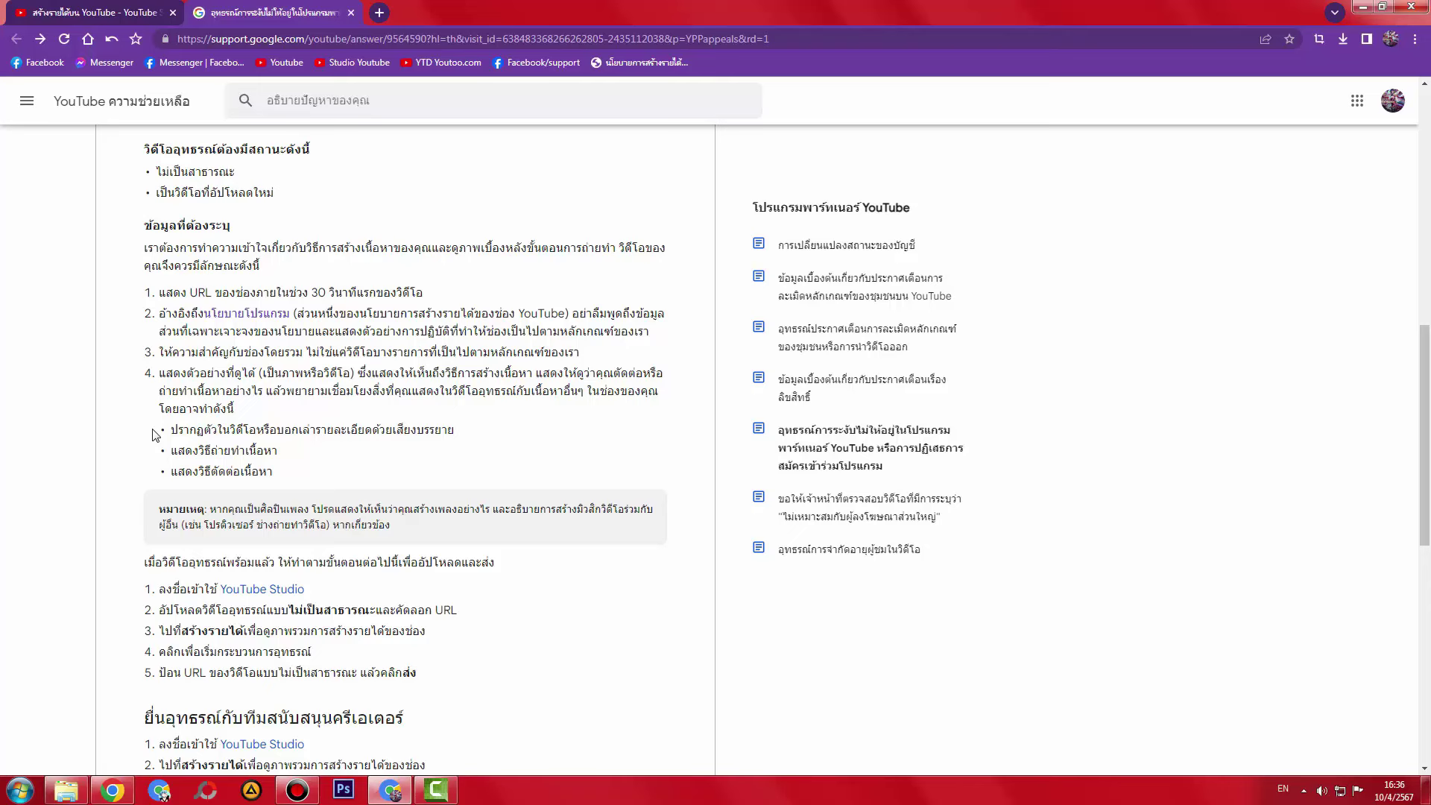
pyautogui.moveTo(173, 452); pyautogui.dragTo(145, 461)
pyautogui.click(146, 463)
# - Switch to Camtasia Studio, bring up the YouTube channel promo video in Chrome to pause it, and return to Camtasia Studio
pyautogui.click(440, 791)
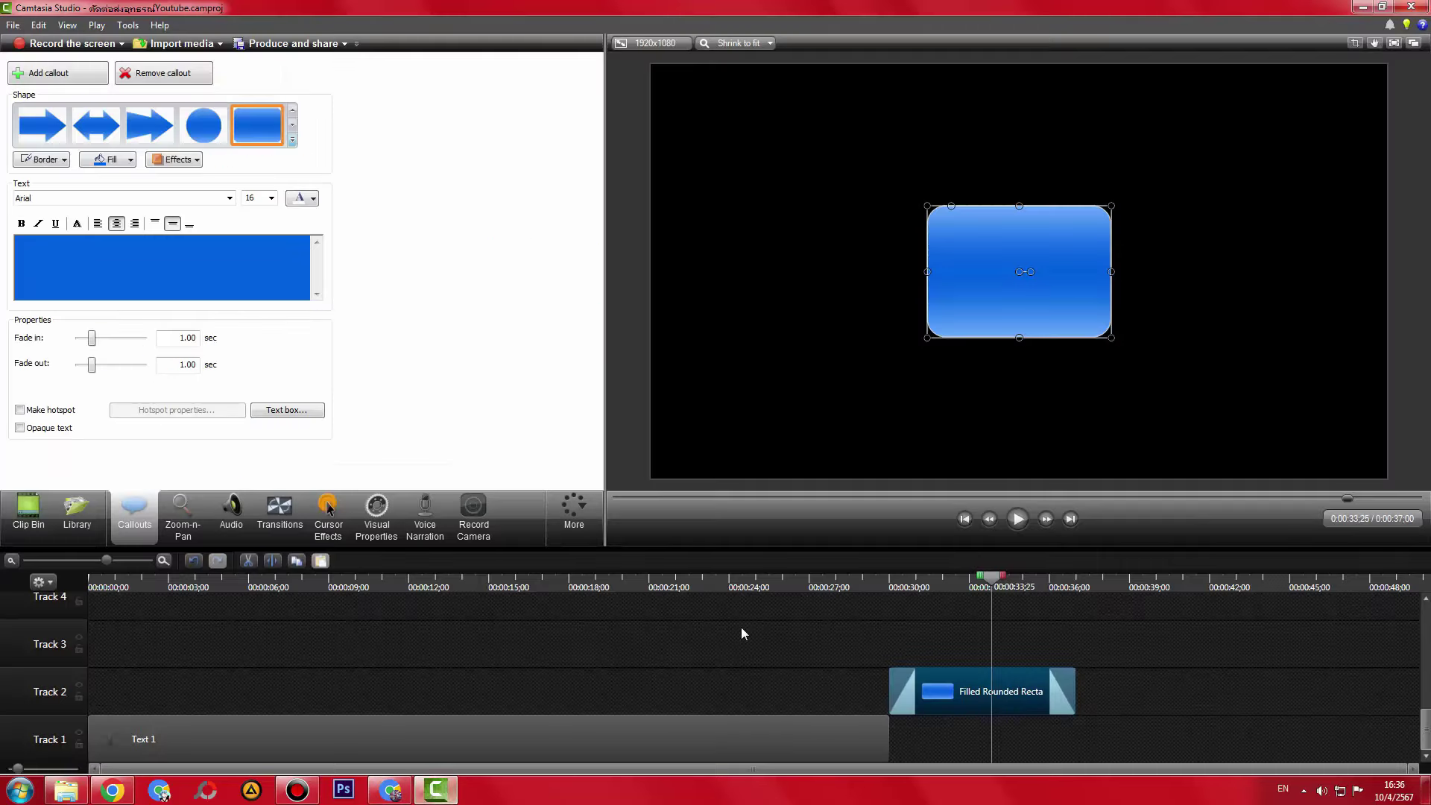
pyautogui.click(1072, 587)
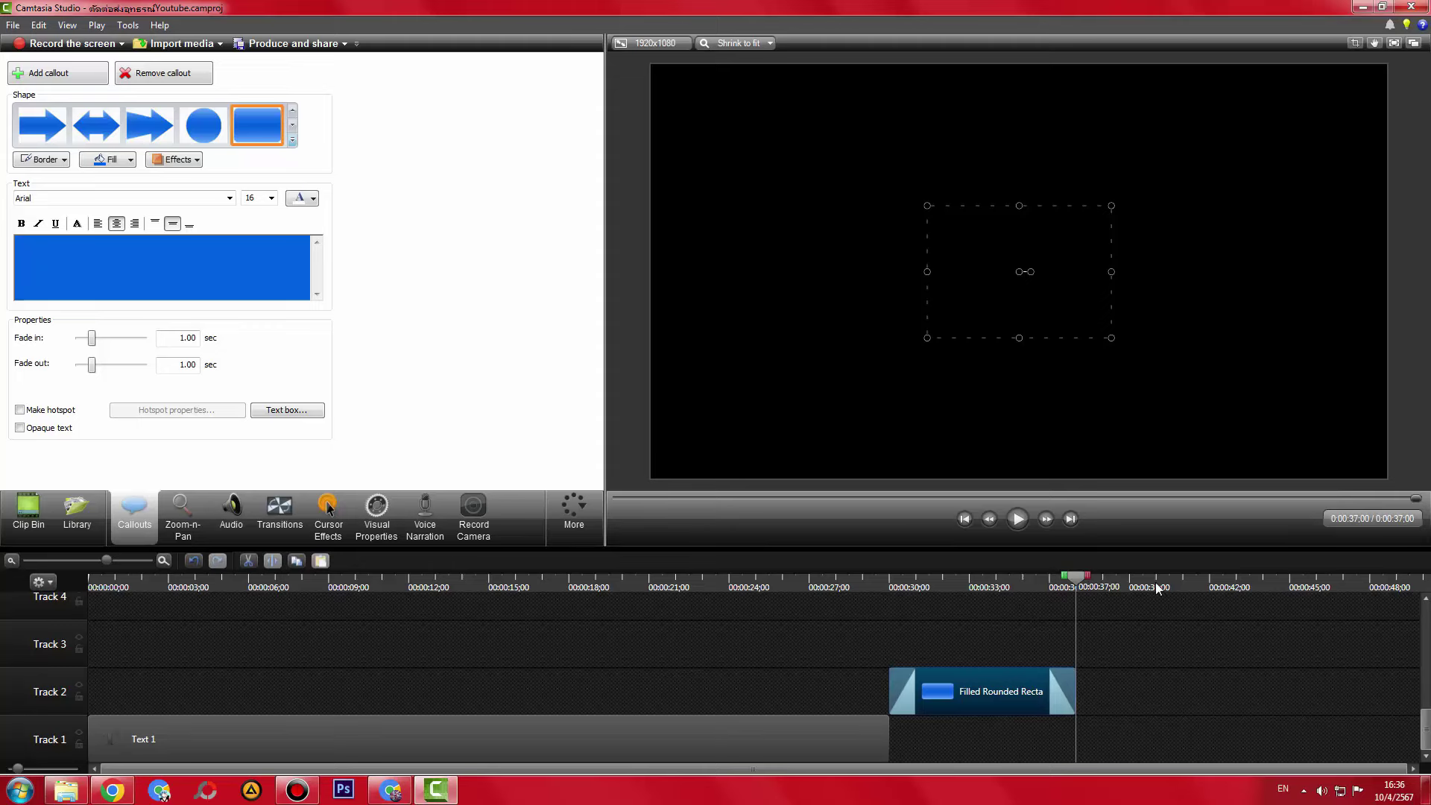
pyautogui.click(114, 791)
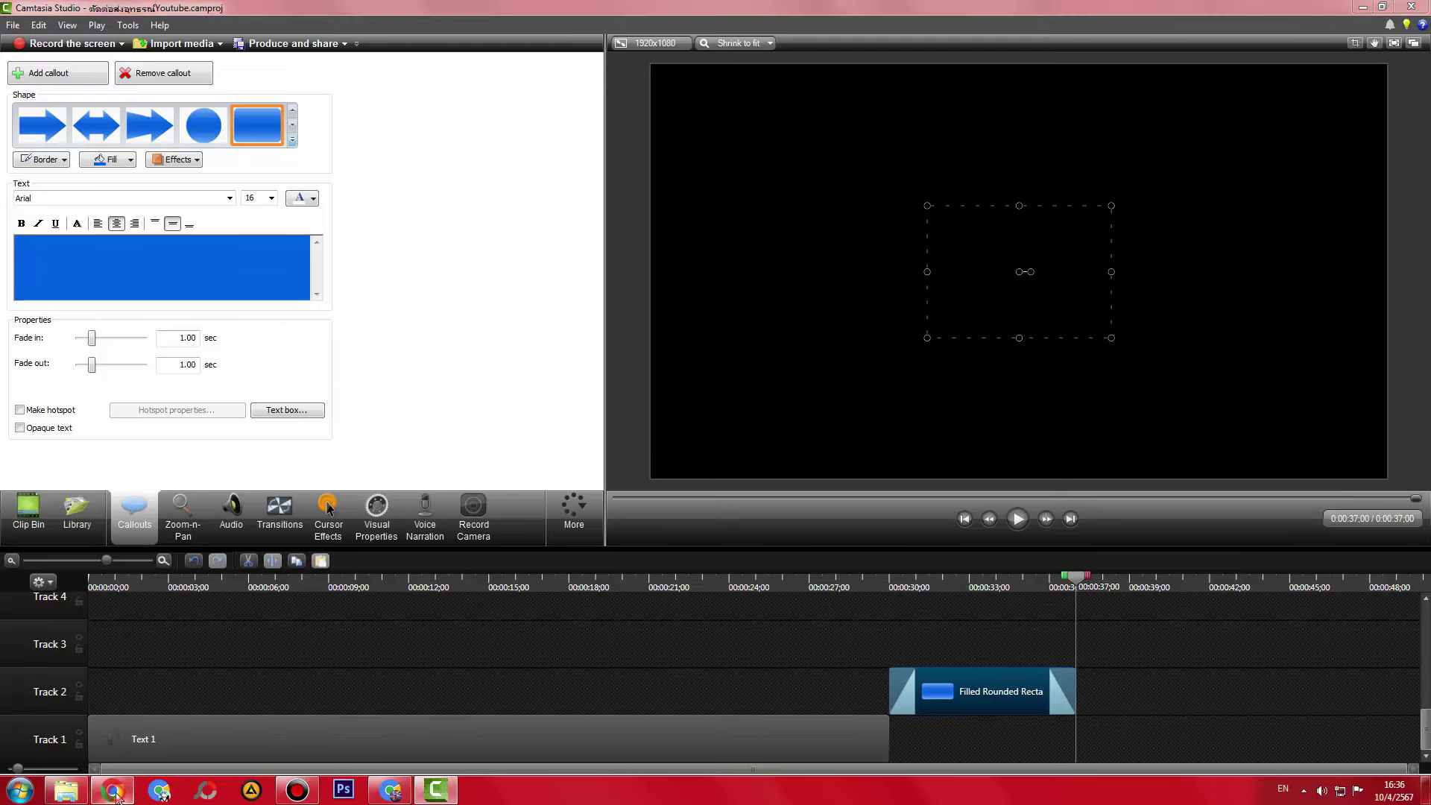
pyautogui.click(324, 619)
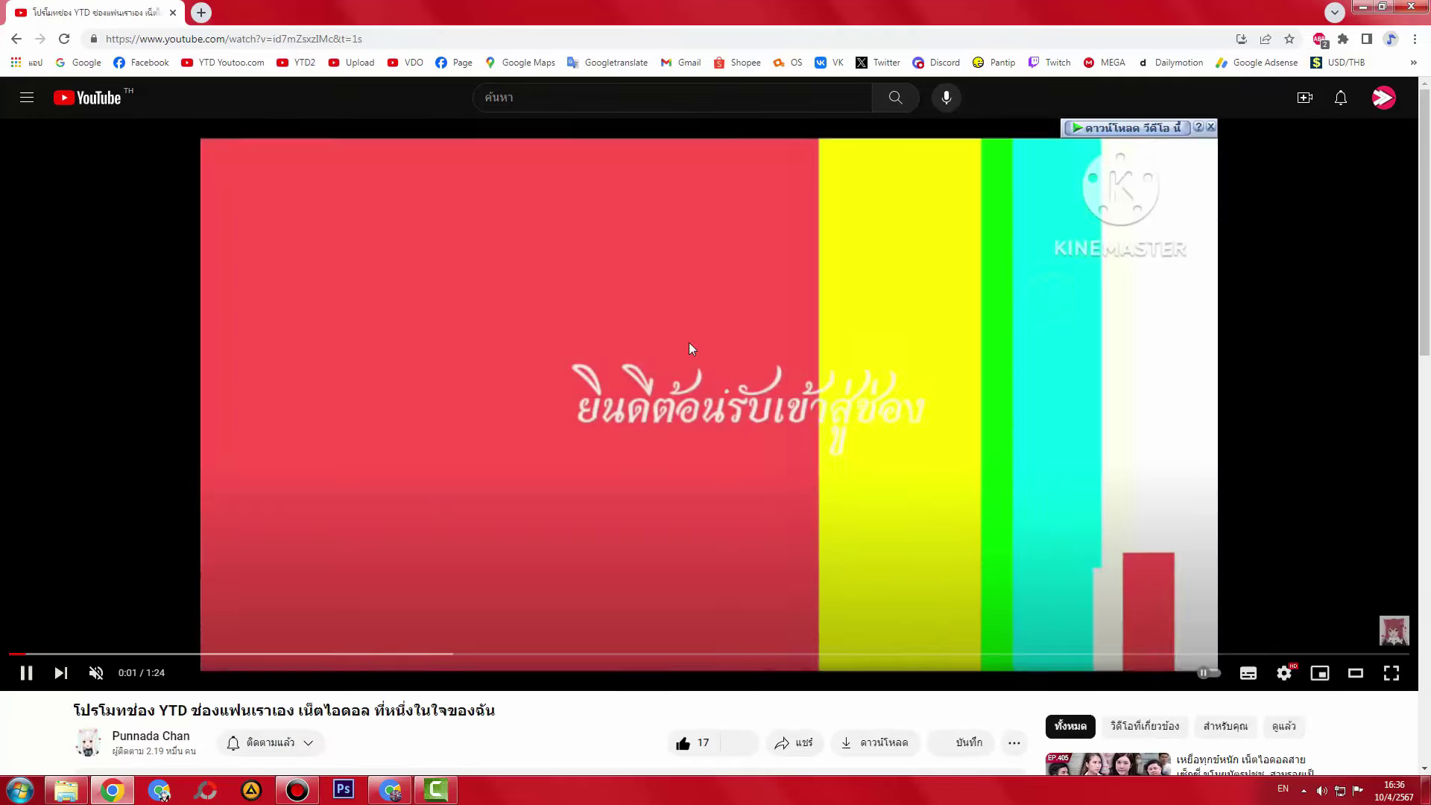
pyautogui.click(688, 342)
pyautogui.hotkey('alt', 'Tab')
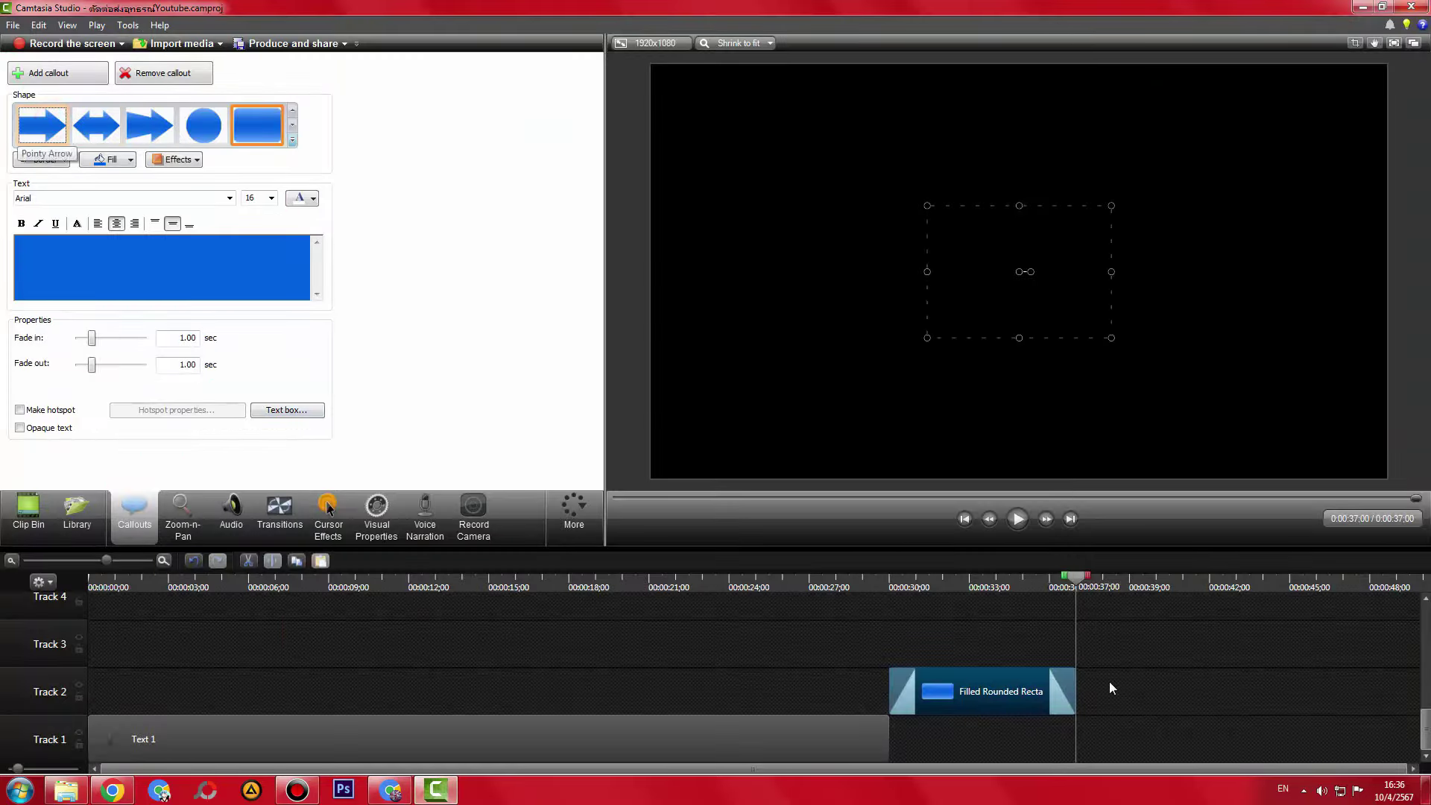
# - Add two sample shape callouts to the timeline, one at 0:00:37;00 and a filled rounded rectangle at 0:00:52;12
pyautogui.click(88, 559)
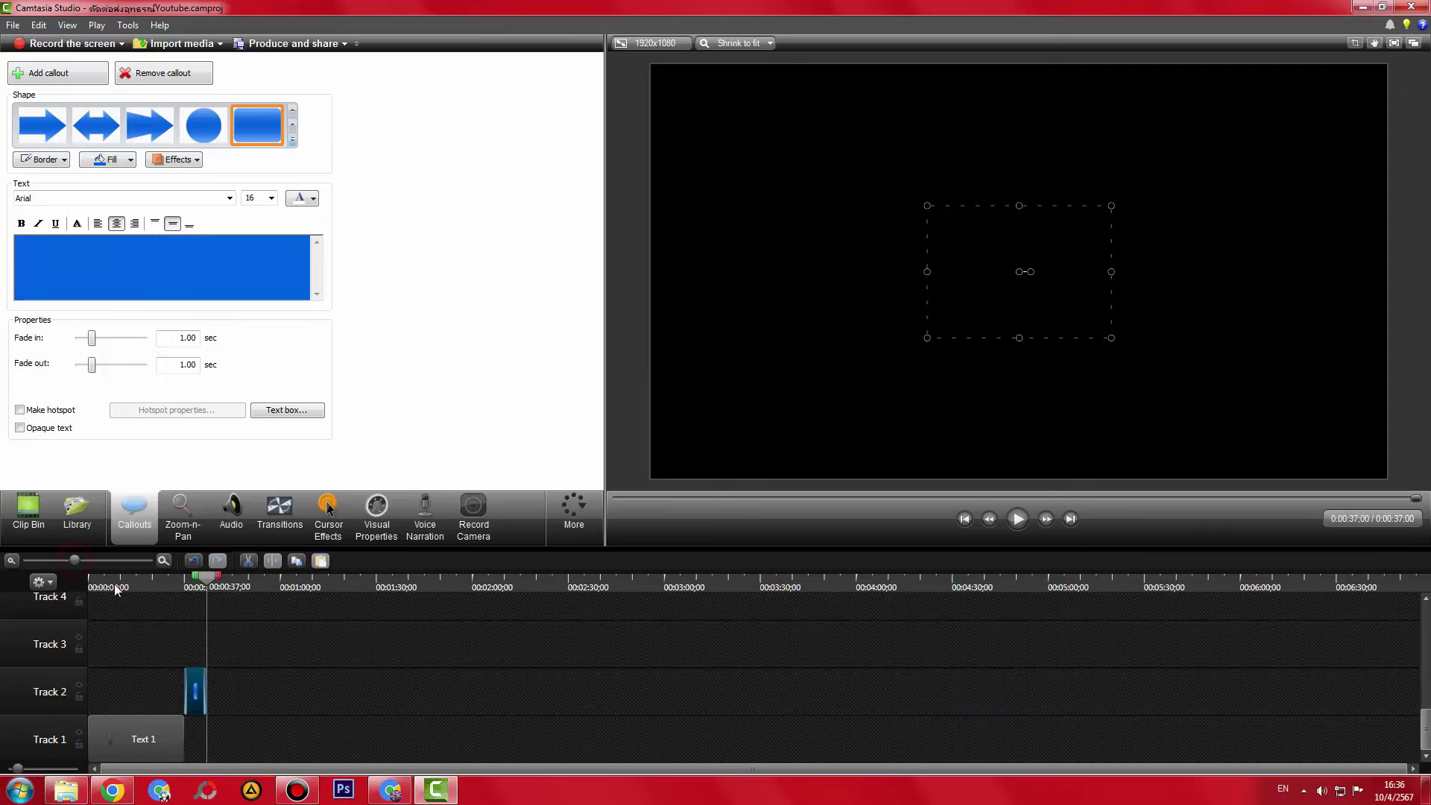
pyautogui.click(273, 675)
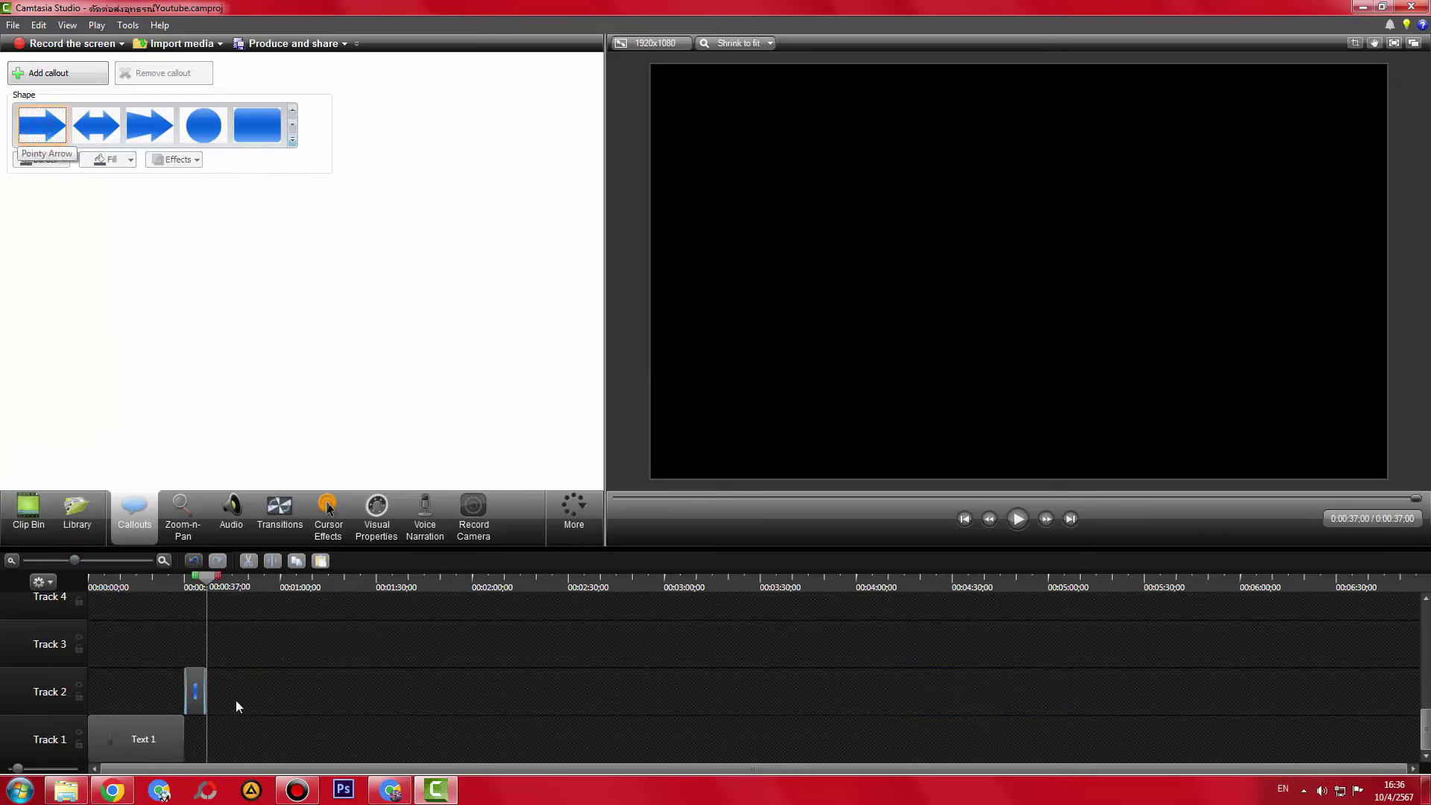
pyautogui.click(44, 136)
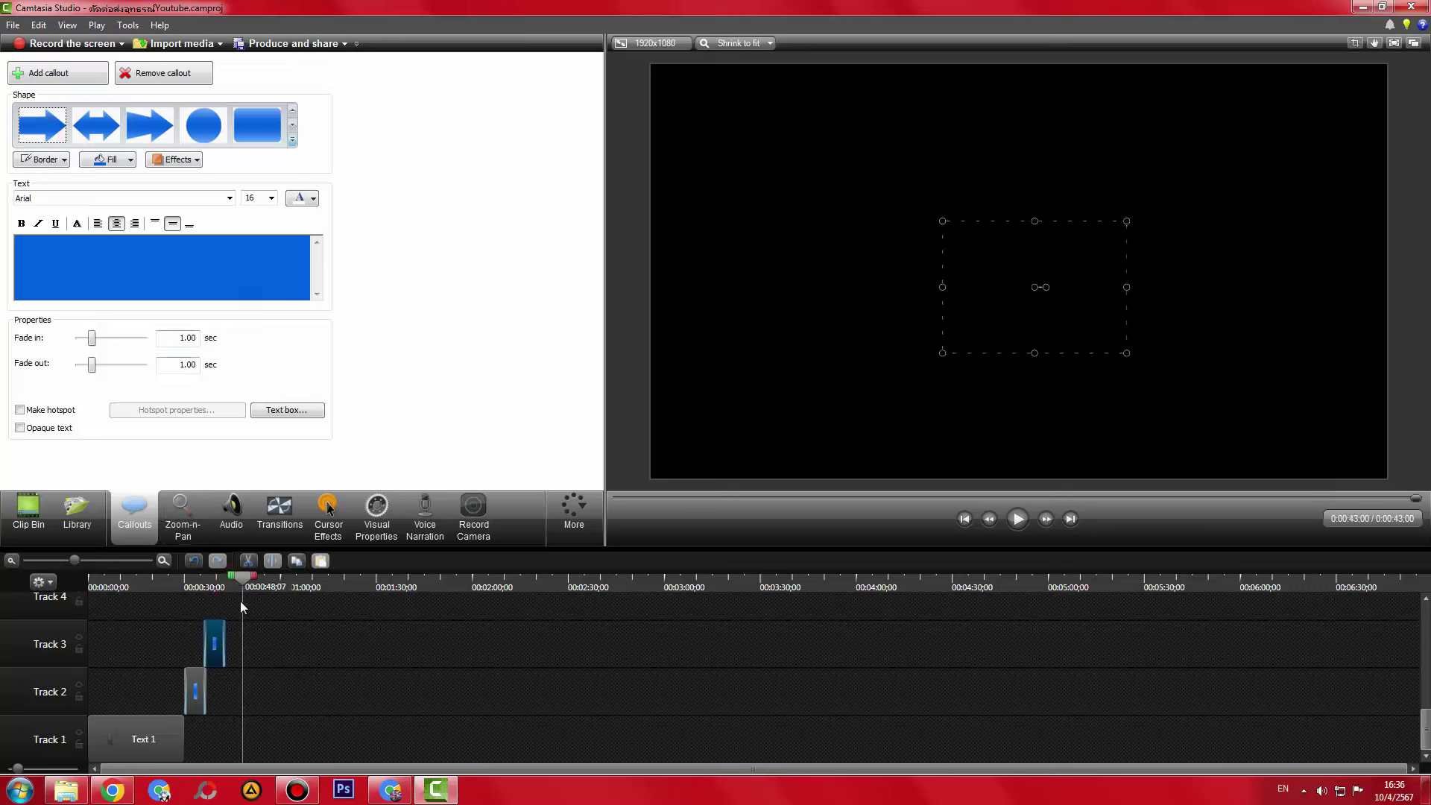
pyautogui.click(149, 124)
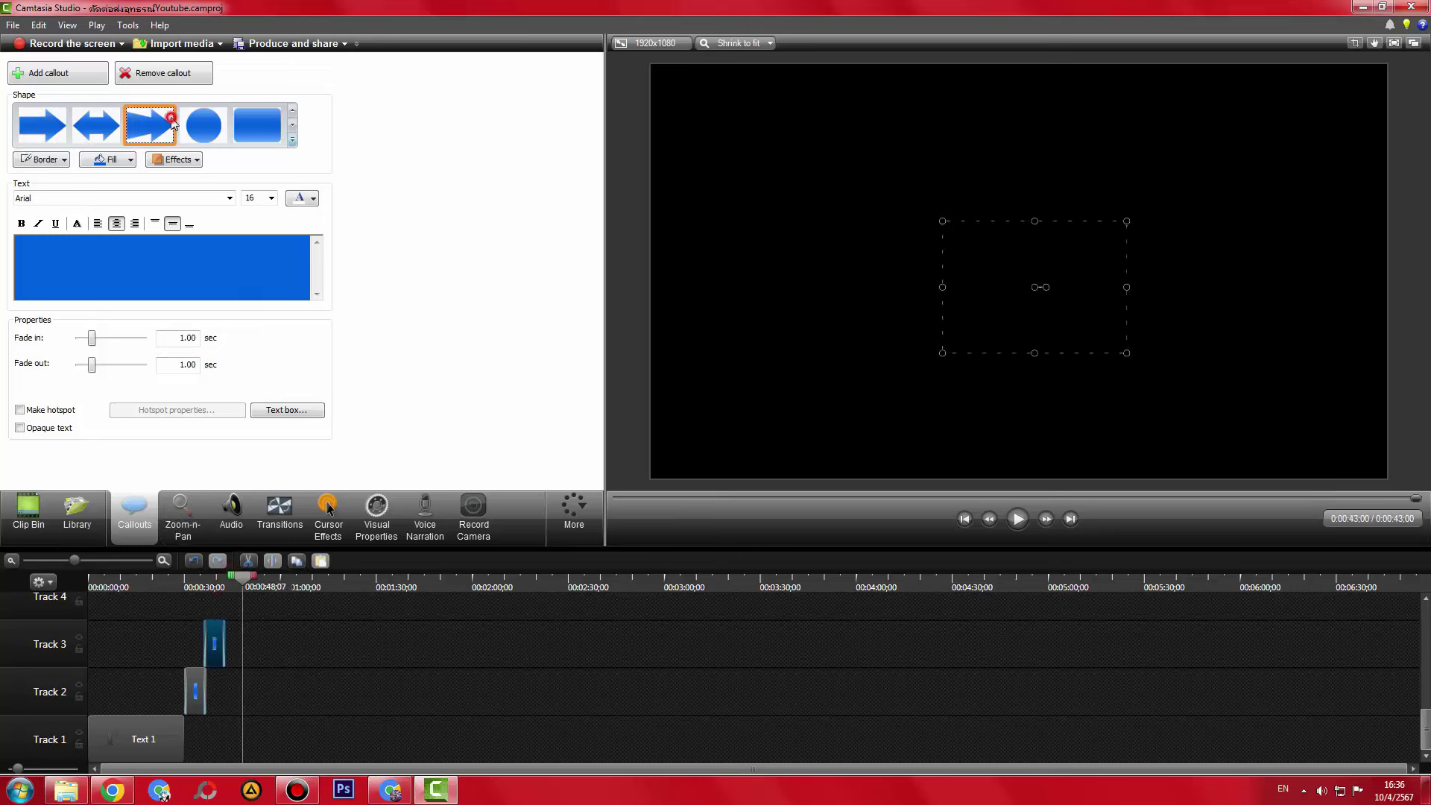
pyautogui.click(256, 590)
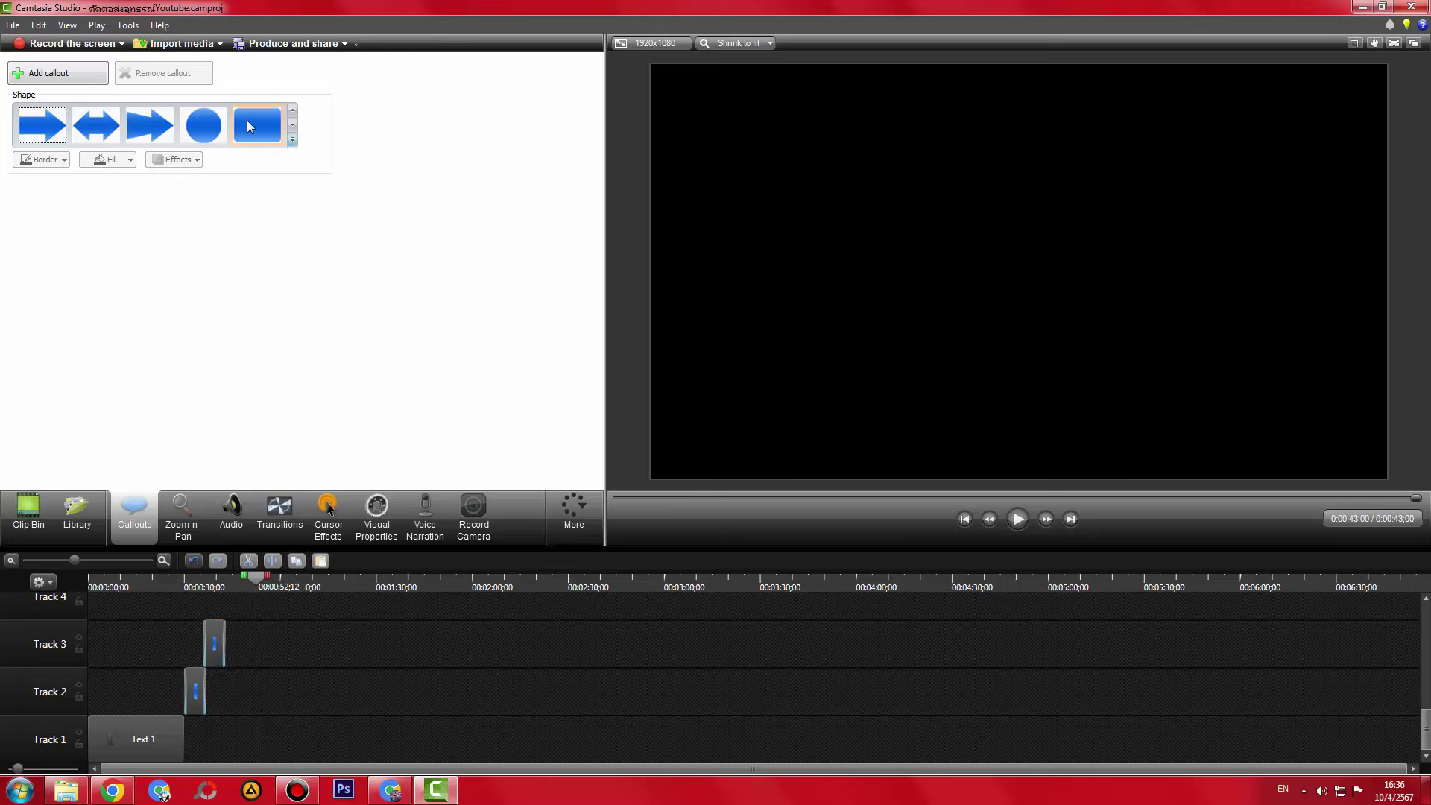
pyautogui.click(249, 127)
# - Add a wide arrow callout at 0:01:19;20 and a double arrow callout at 0:01:35;08
pyautogui.click(291, 588)
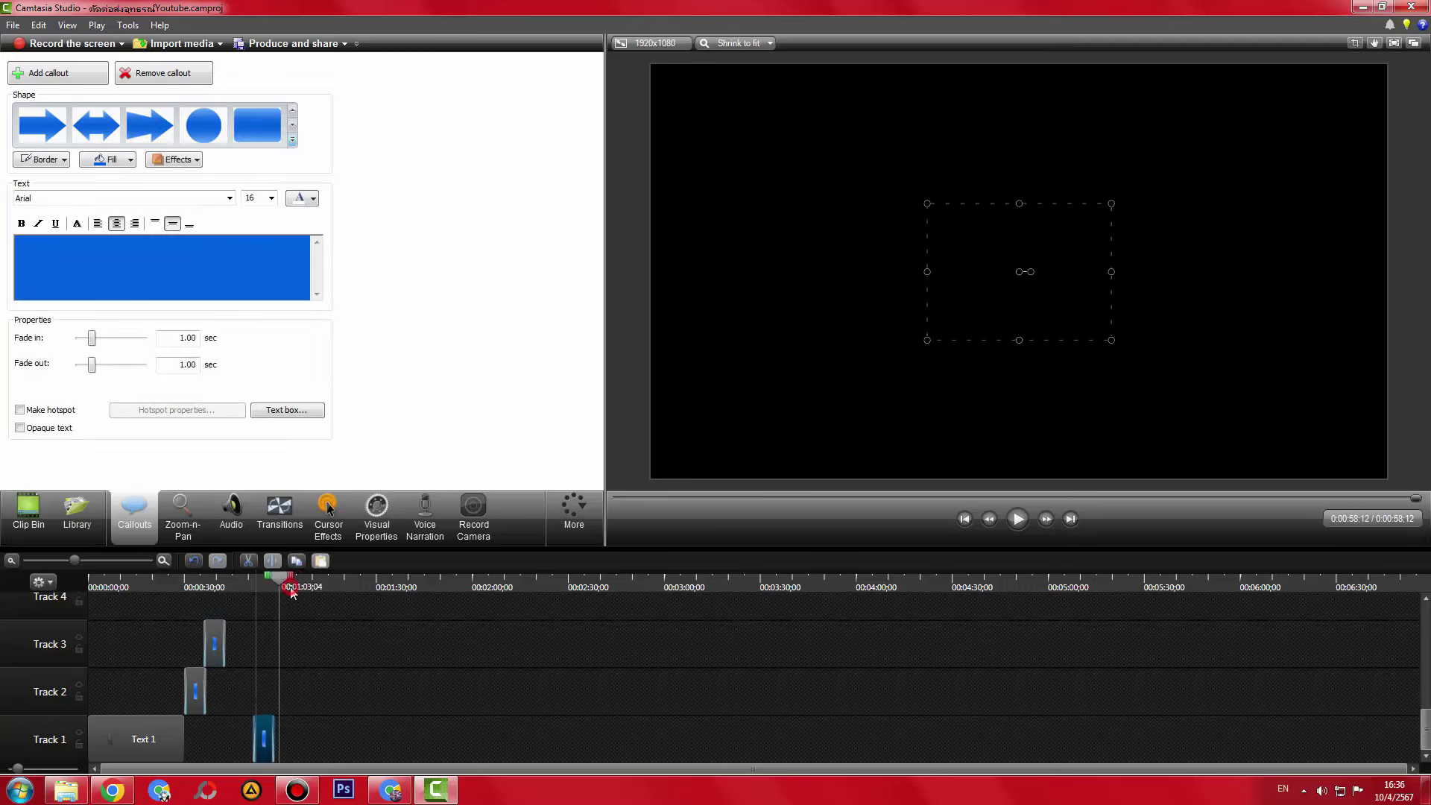
pyautogui.click(340, 582)
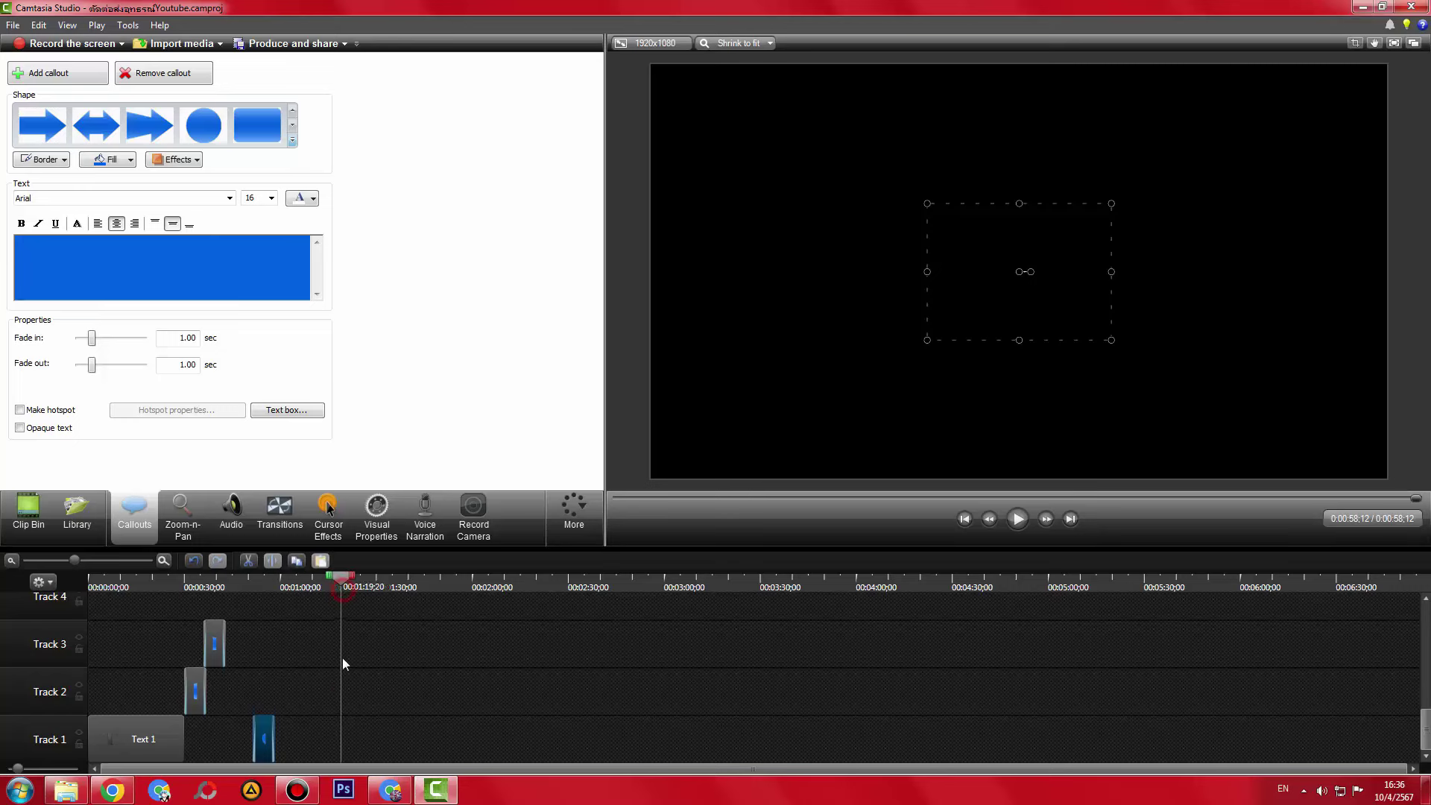
pyautogui.click(347, 693)
pyautogui.click(137, 142)
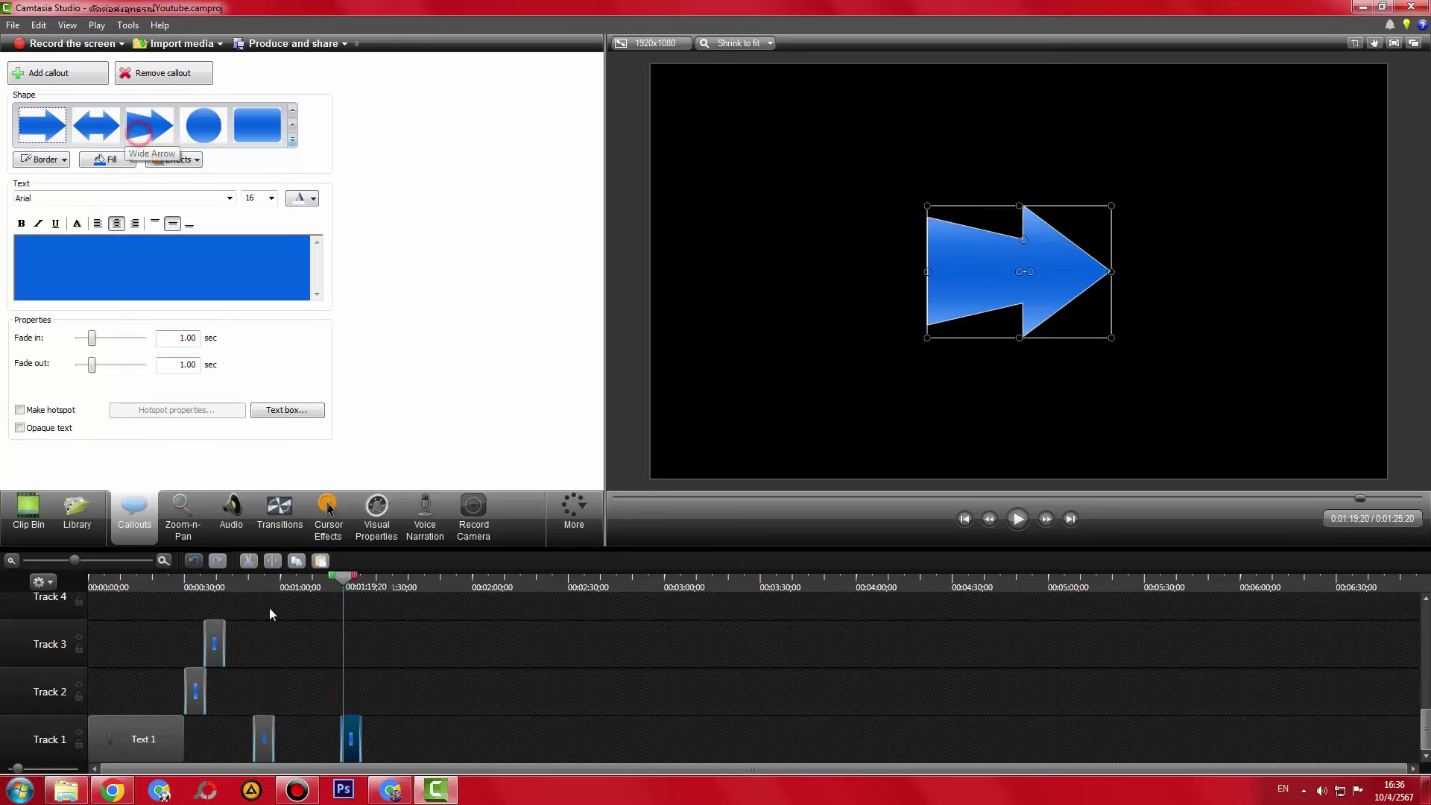
pyautogui.click(393, 607)
pyautogui.click(88, 135)
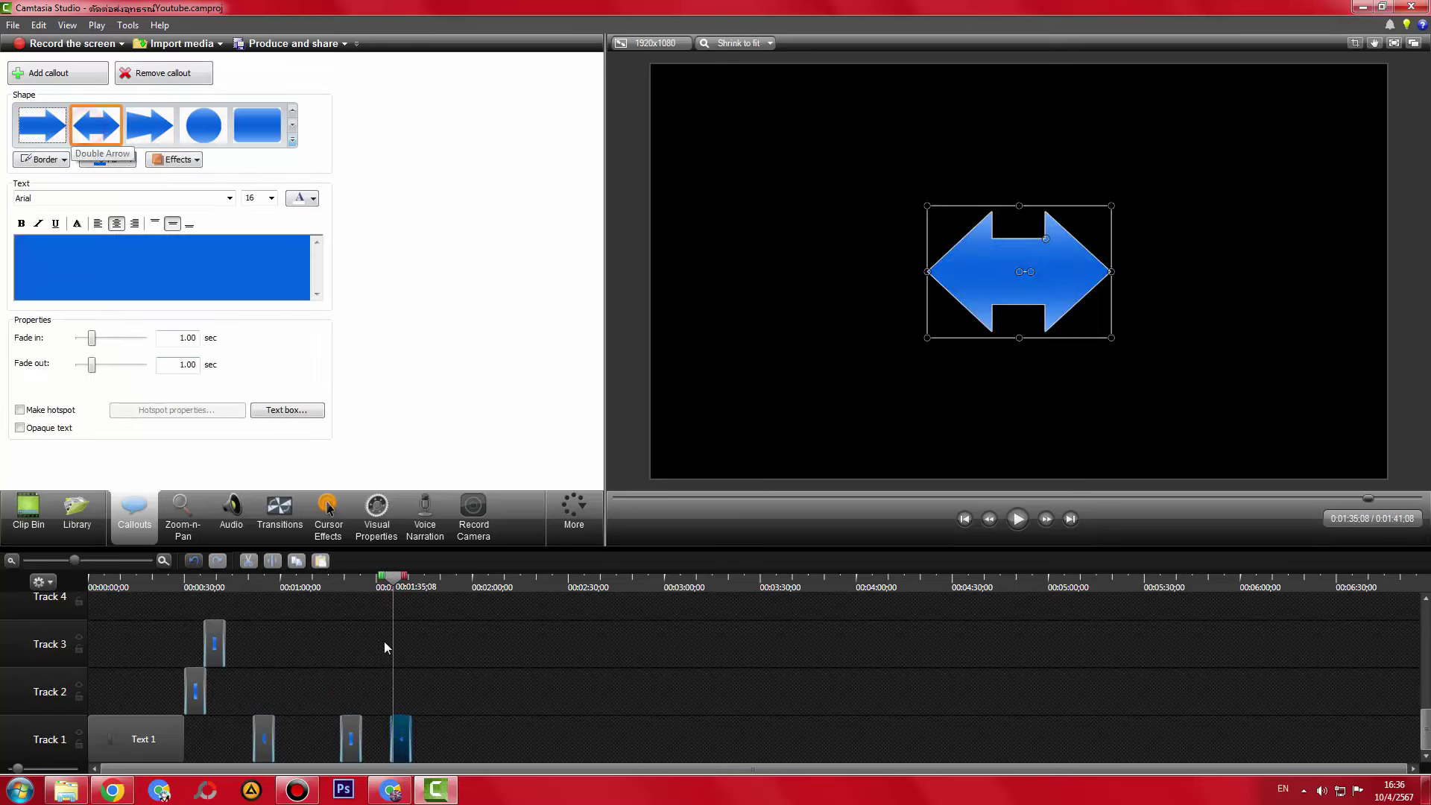
# - Undo the sample callouts and the earlier timeline edits
pyautogui.click(450, 676)
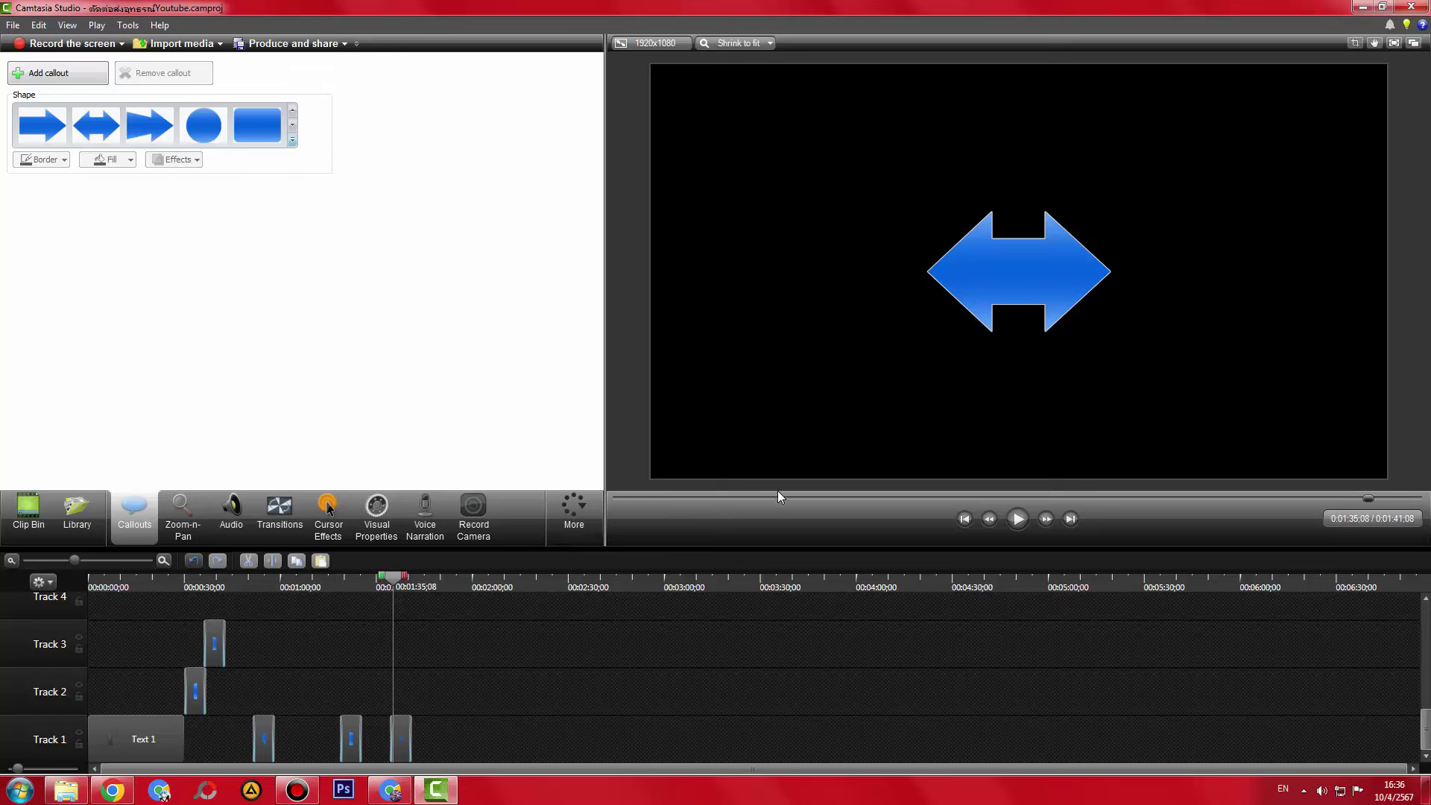
pyautogui.hotkey('ctrl', 'z')
pyautogui.hotkey('ctrl', 'z')
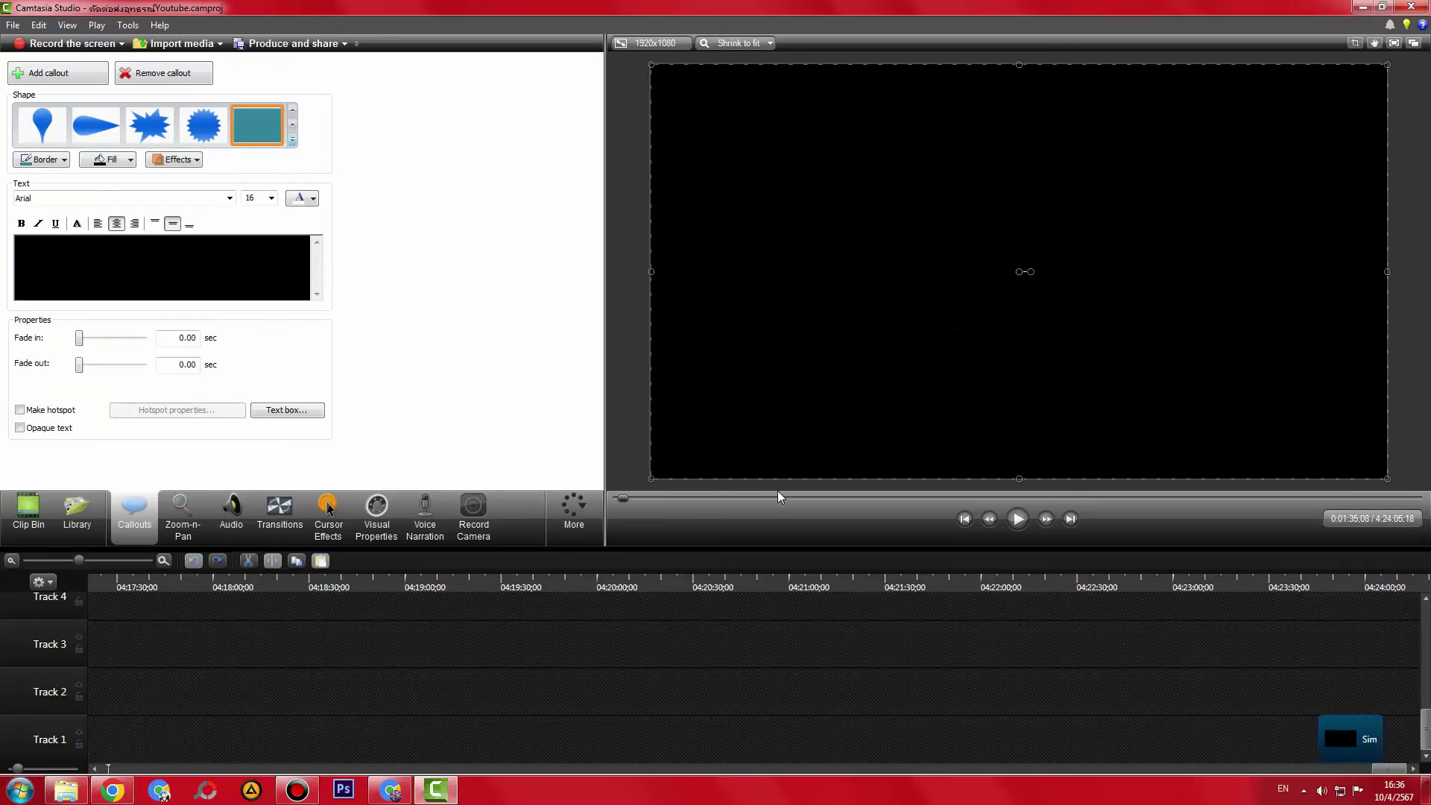
# - Remove the stray callout near the far end of Track 1, keeping the channel URL text at the start
pyautogui.click(33, 560)
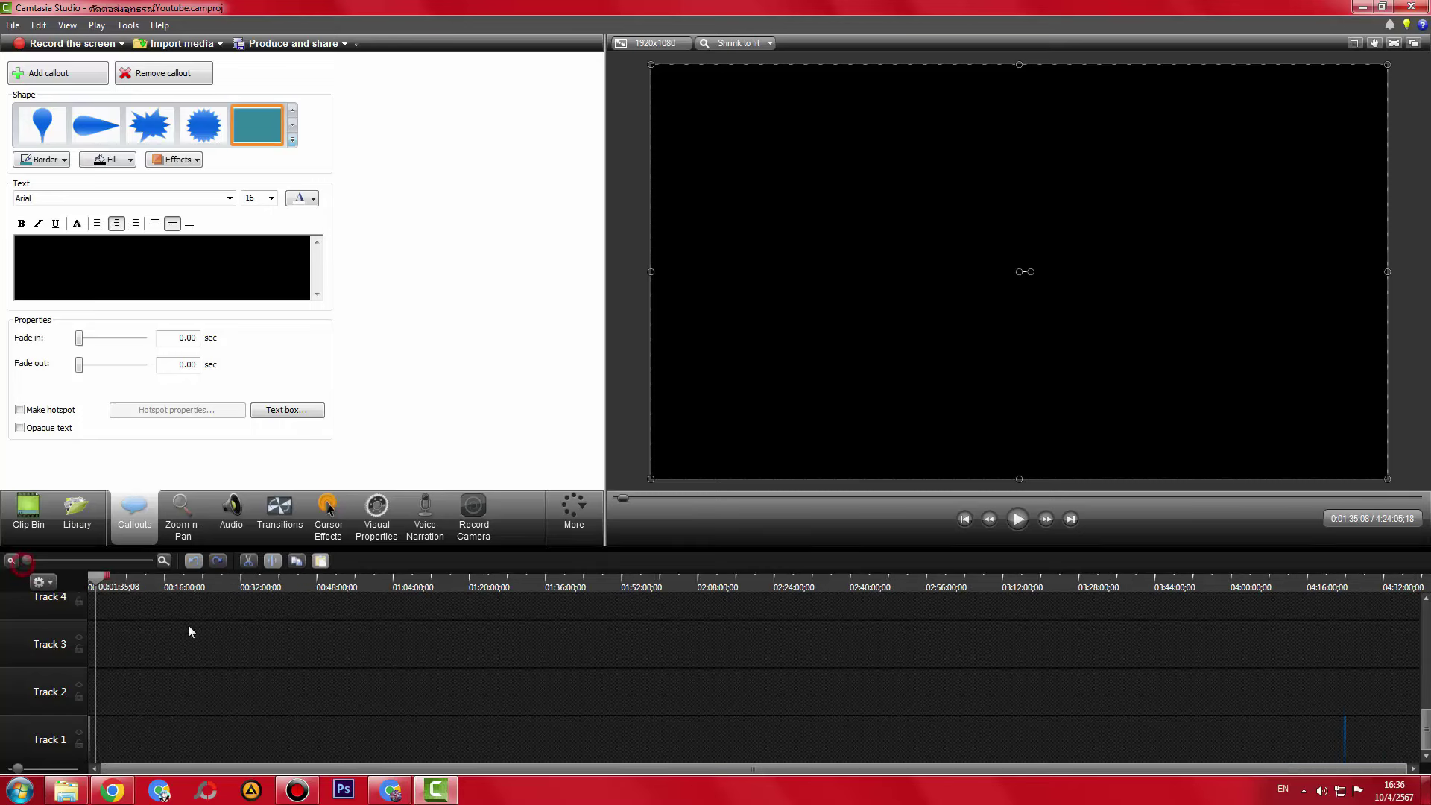
pyautogui.click(125, 587)
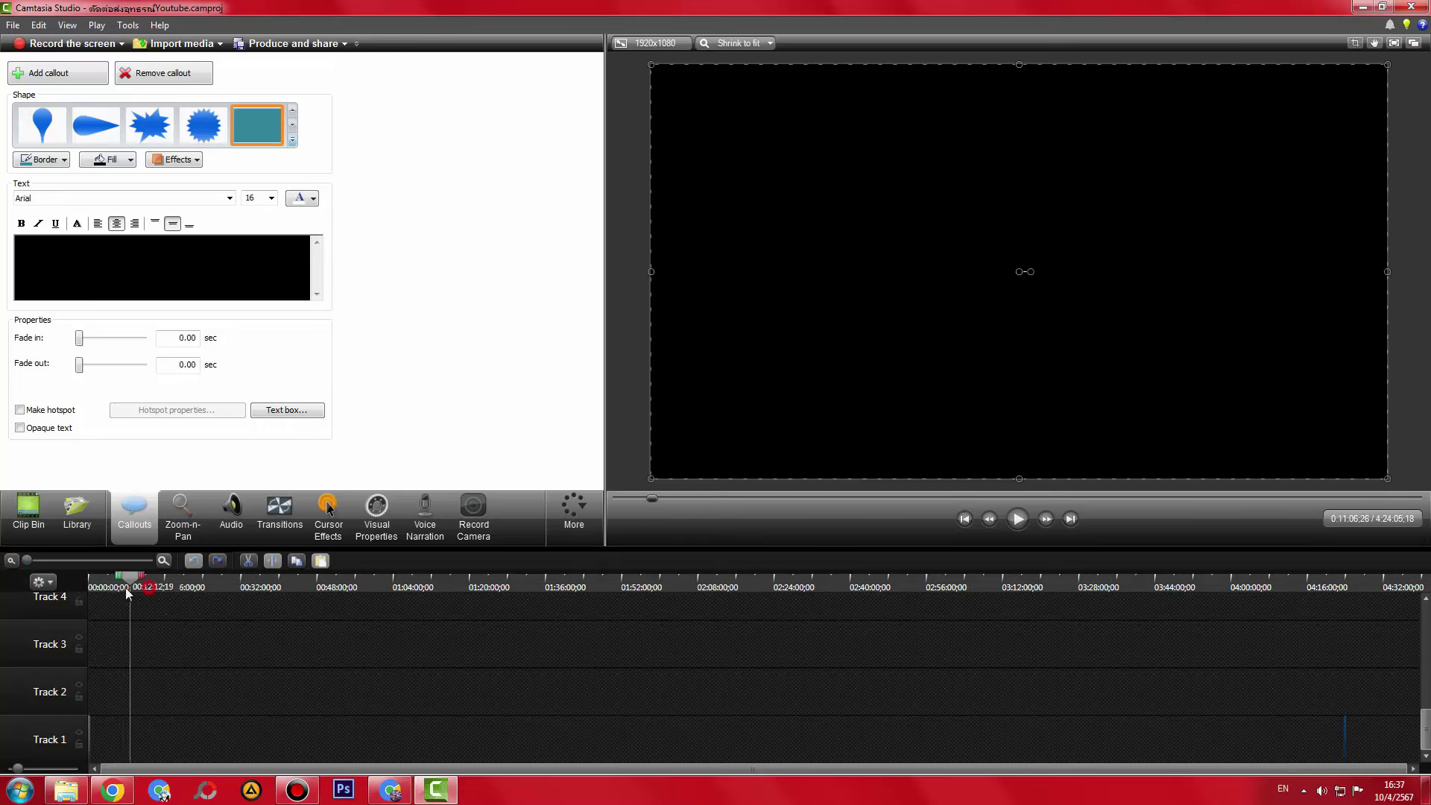
pyautogui.moveTo(114, 561); pyautogui.dragTo(35, 565)
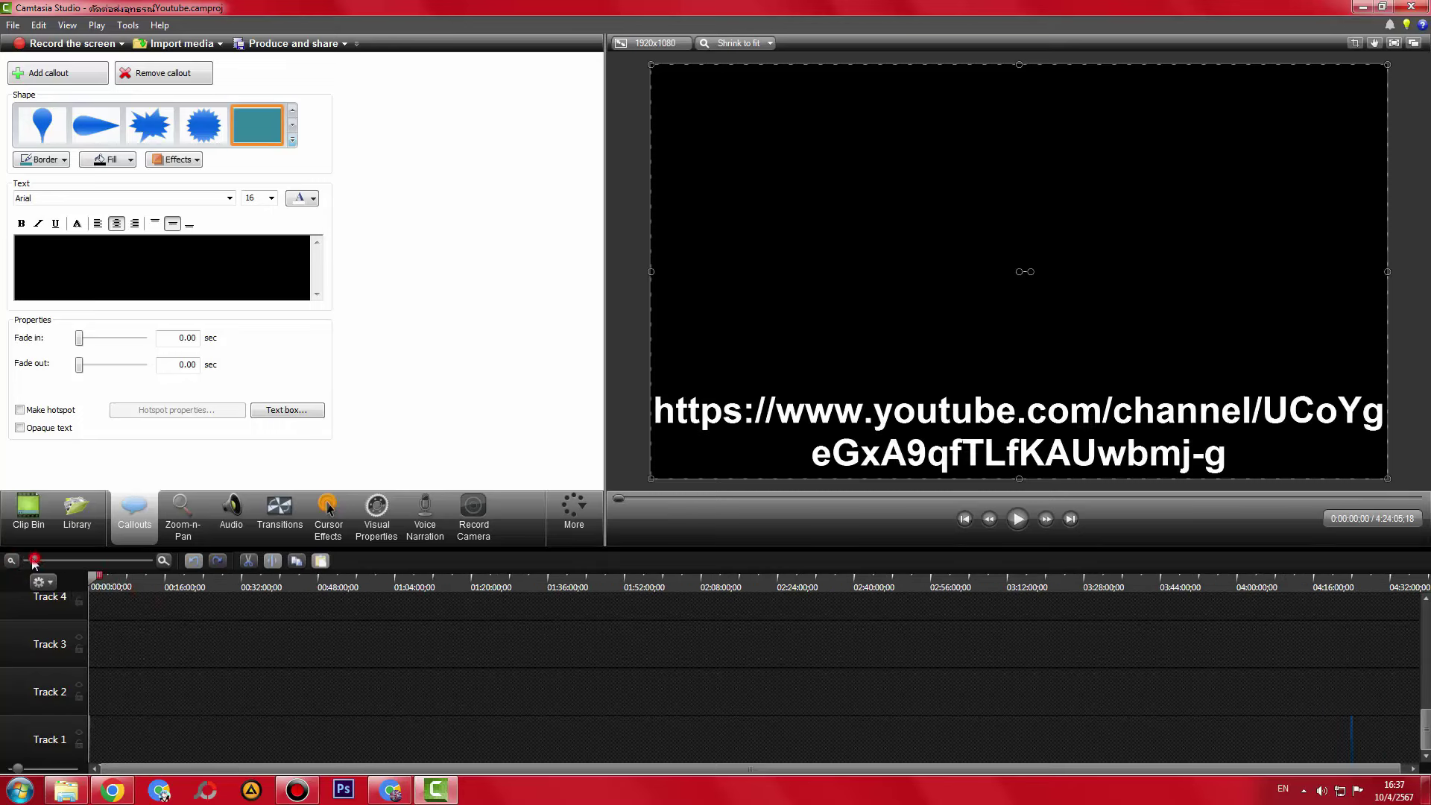
pyautogui.rightClick(1086, 595)
pyautogui.click(1119, 650)
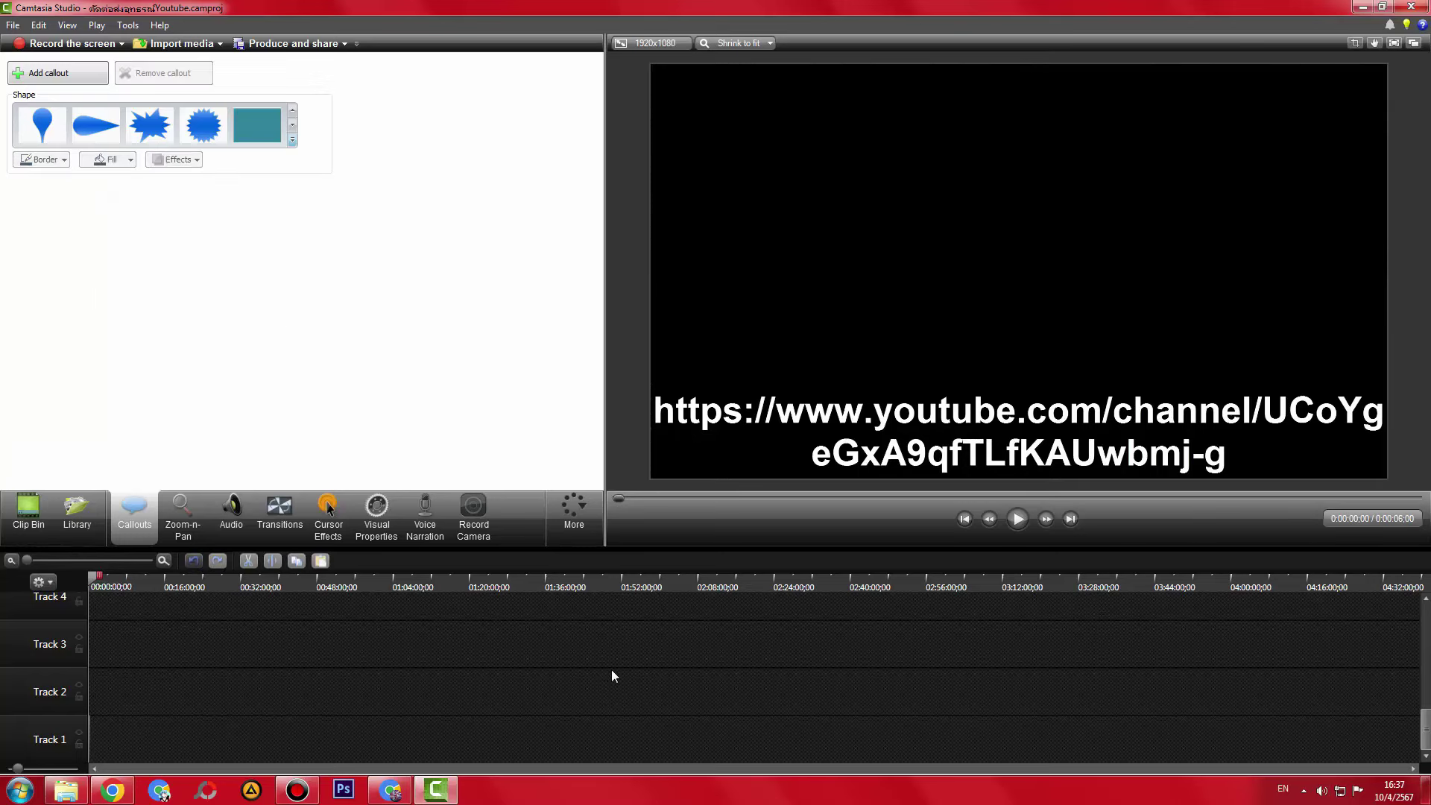
# - Look over the editing tools for audio, cursor effects, visual properties, voice narration, camera recording, zoom and callout shapes
pyautogui.click(130, 588)
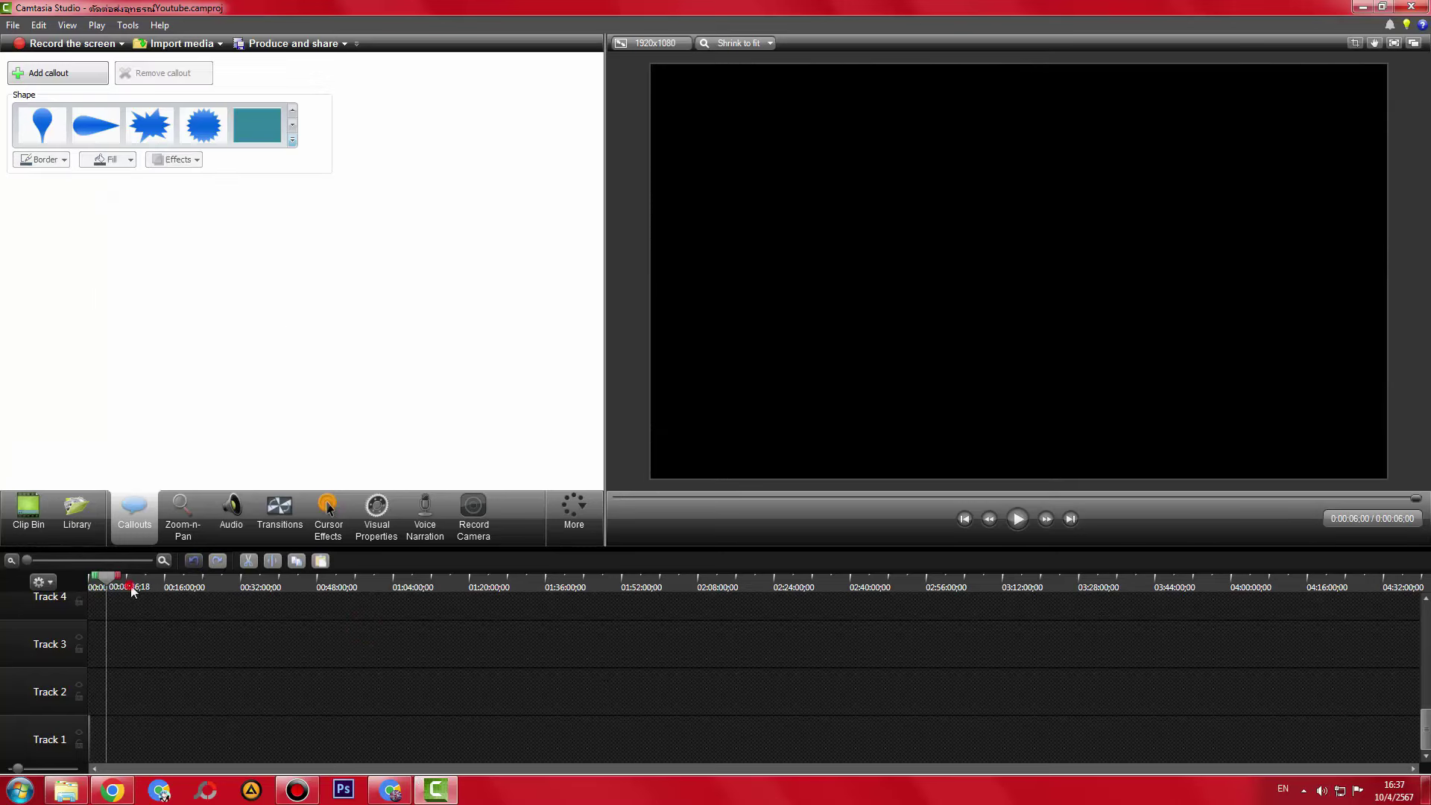
pyautogui.click(231, 513)
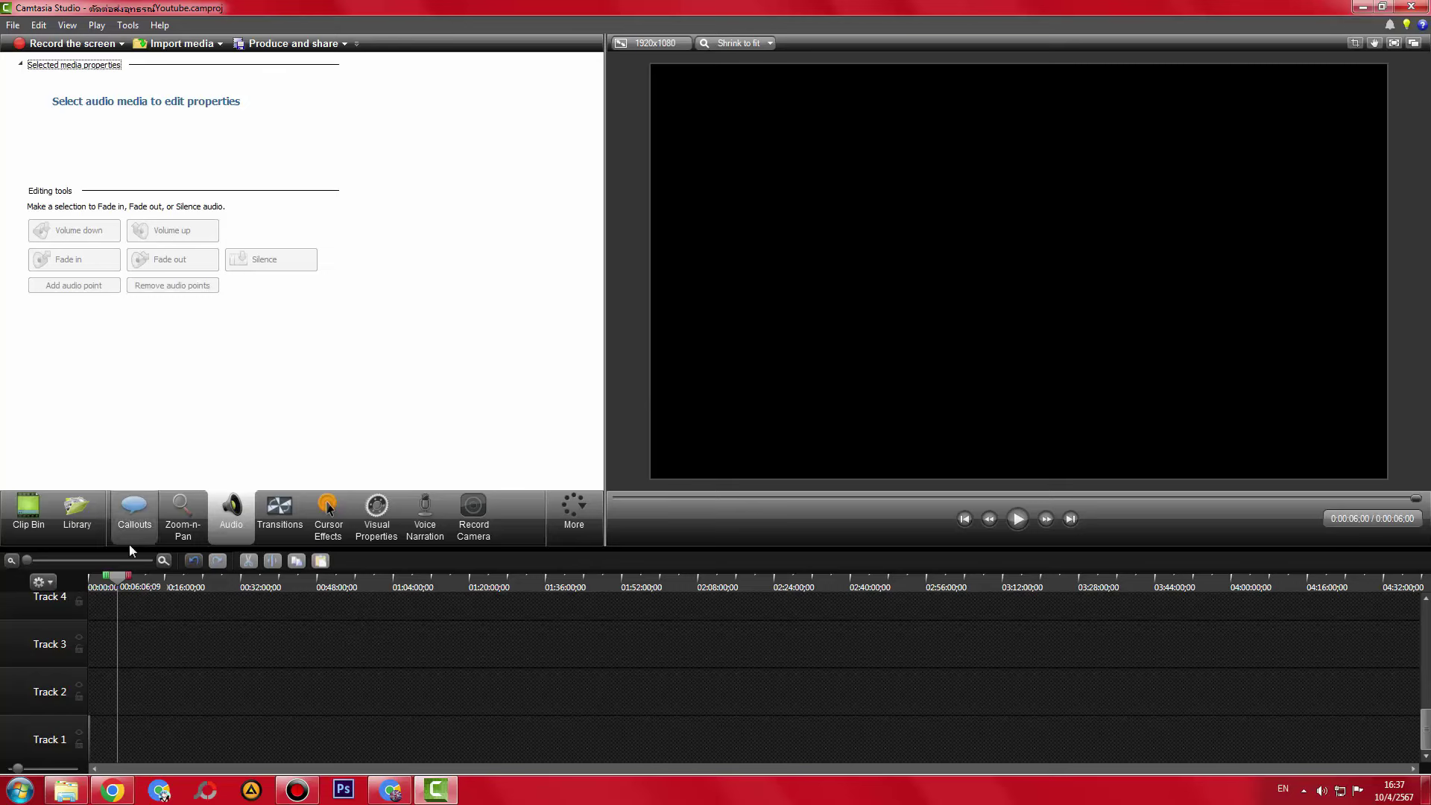
pyautogui.click(334, 535)
pyautogui.click(396, 530)
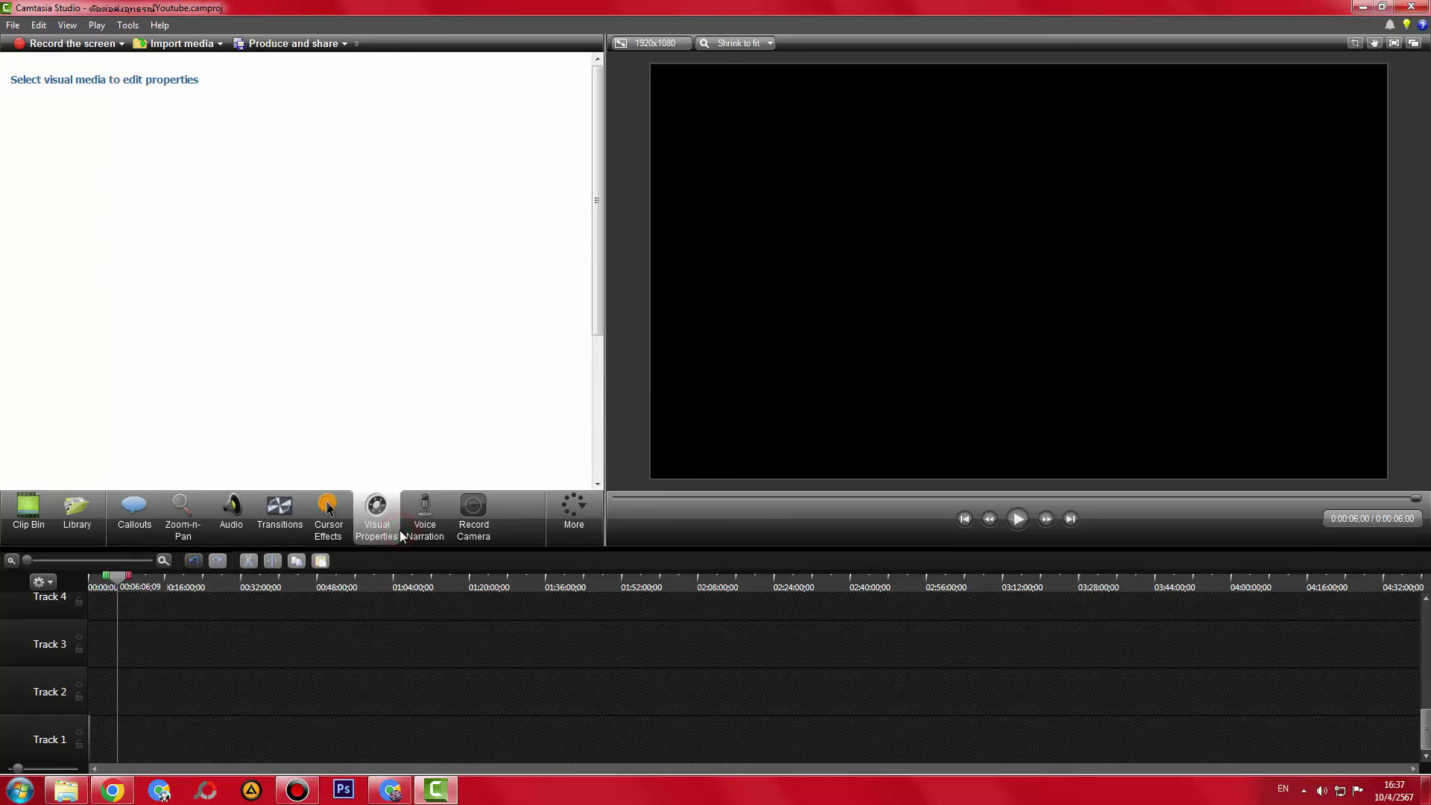
pyautogui.click(473, 522)
pyautogui.click(419, 531)
pyautogui.click(377, 522)
pyautogui.click(194, 525)
pyautogui.click(150, 528)
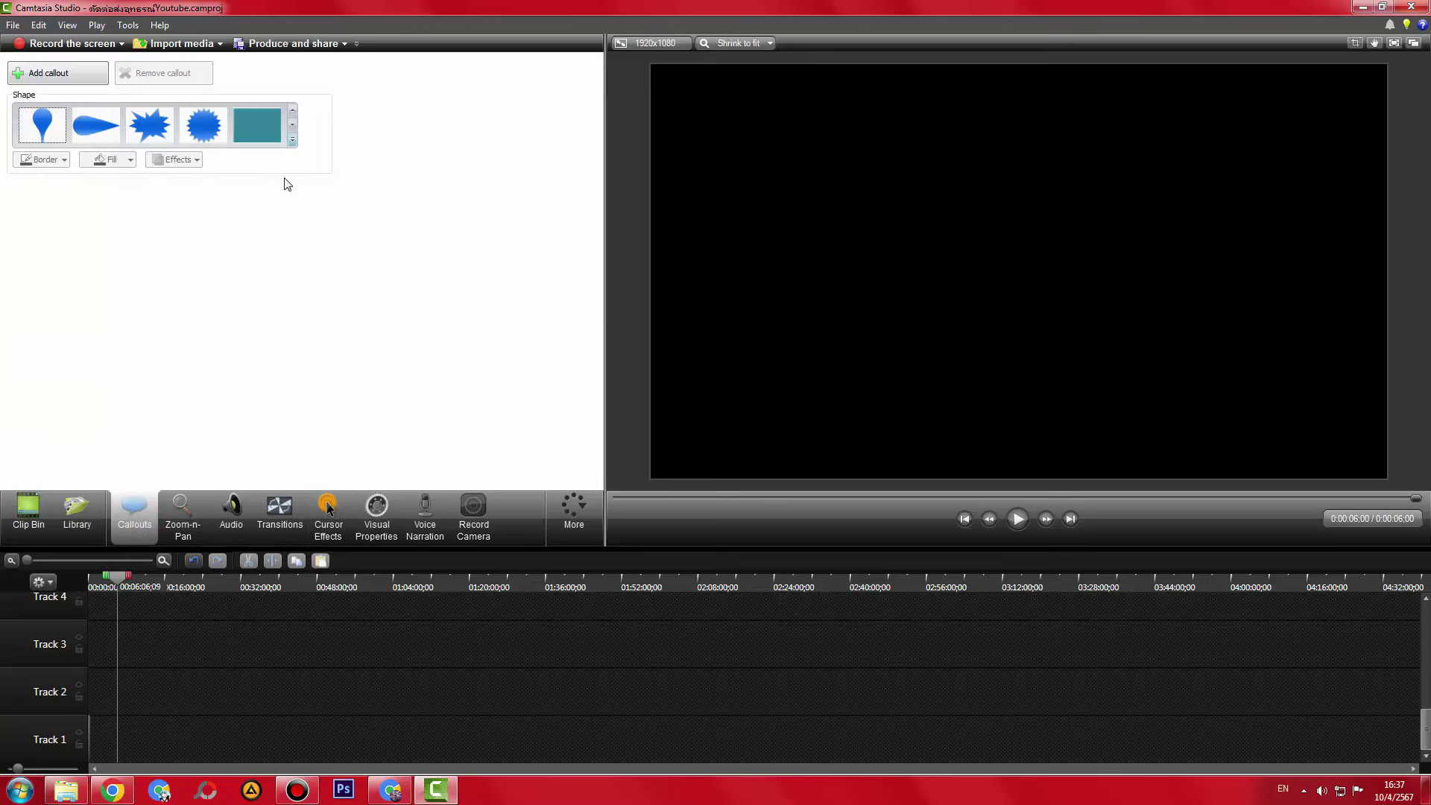
pyautogui.click(293, 139)
pyautogui.click(200, 511)
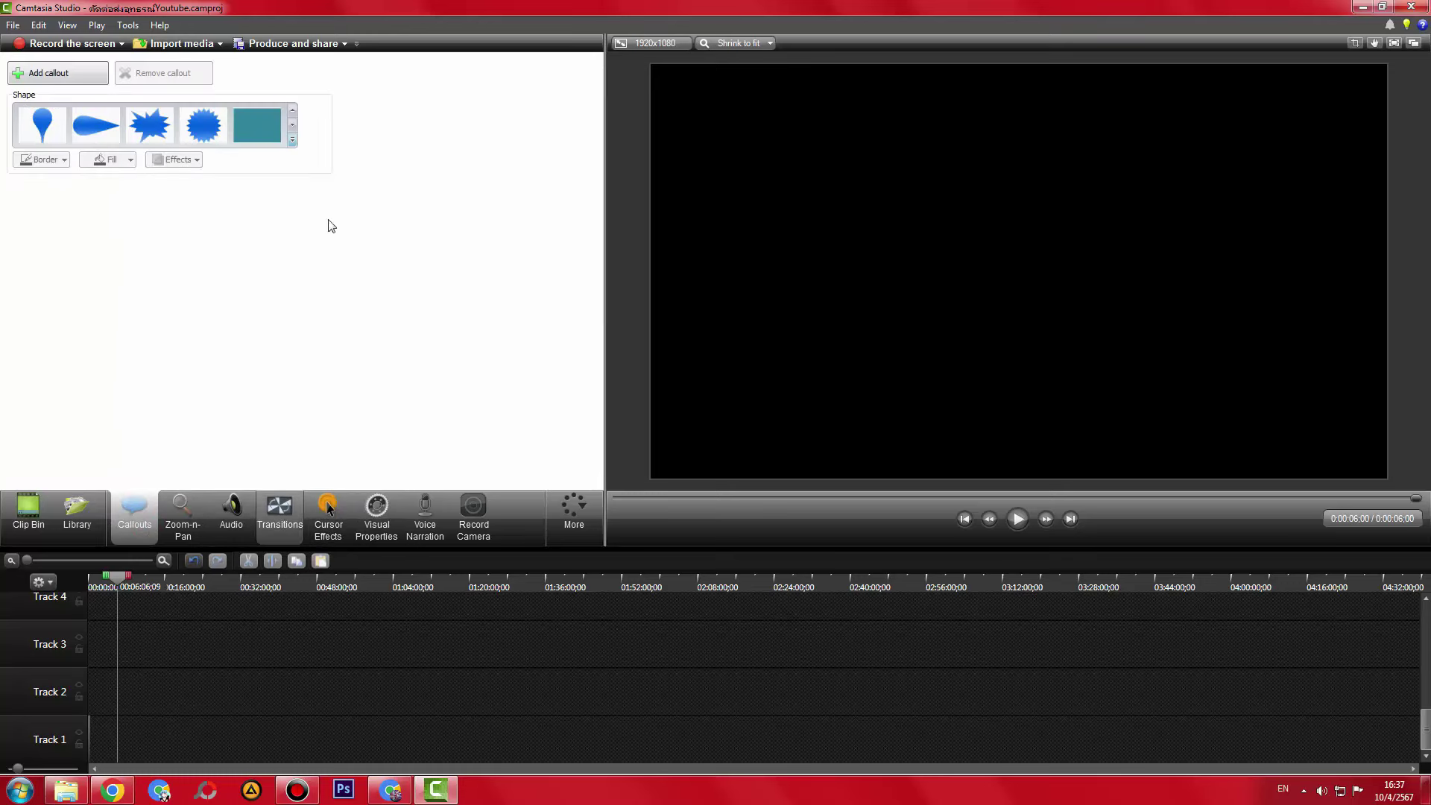
# - Look over the callout shapes, audio tools and the library's music and theme folders, including Digital Stands and Calling Lights
pyautogui.click(293, 139)
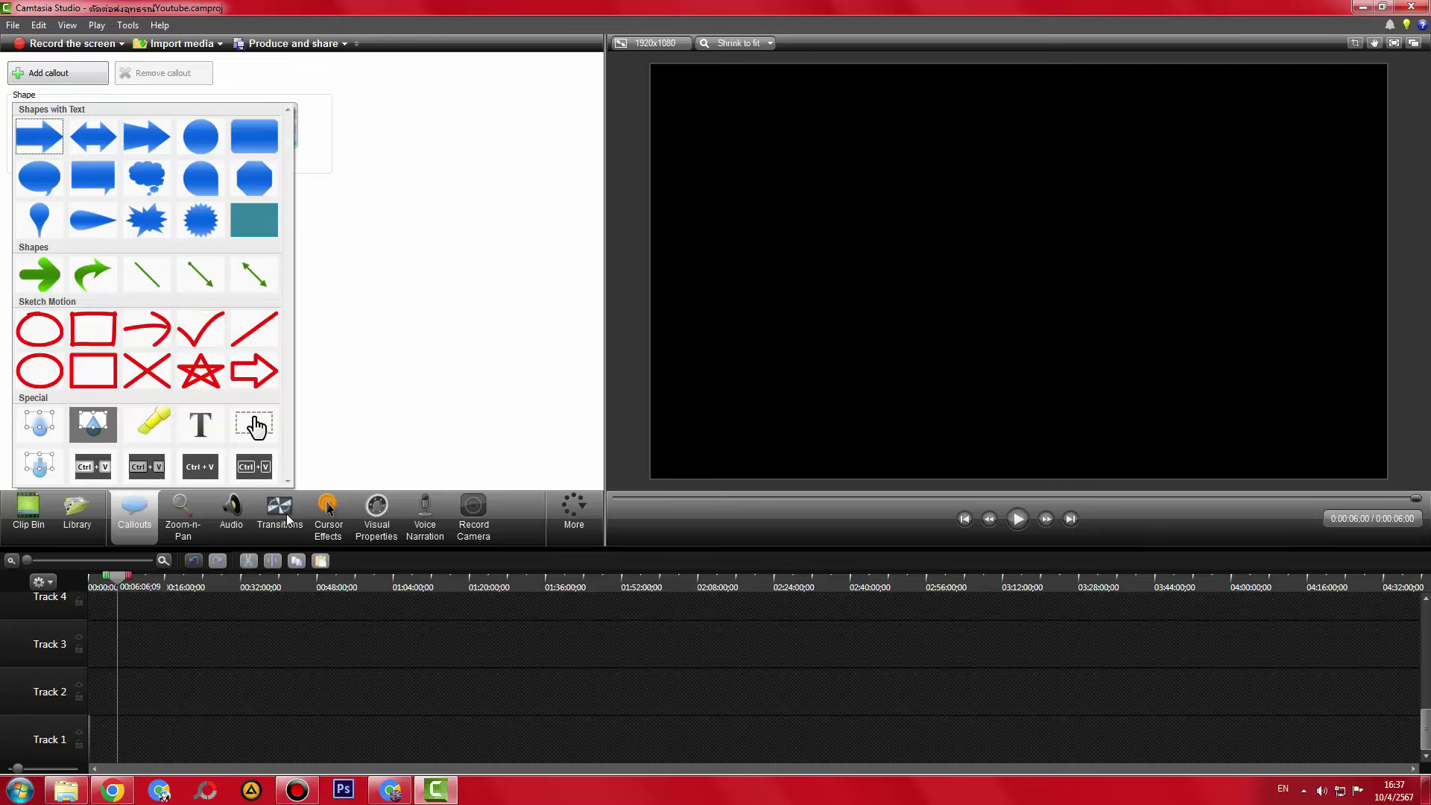
pyautogui.click(239, 526)
pyautogui.click(225, 531)
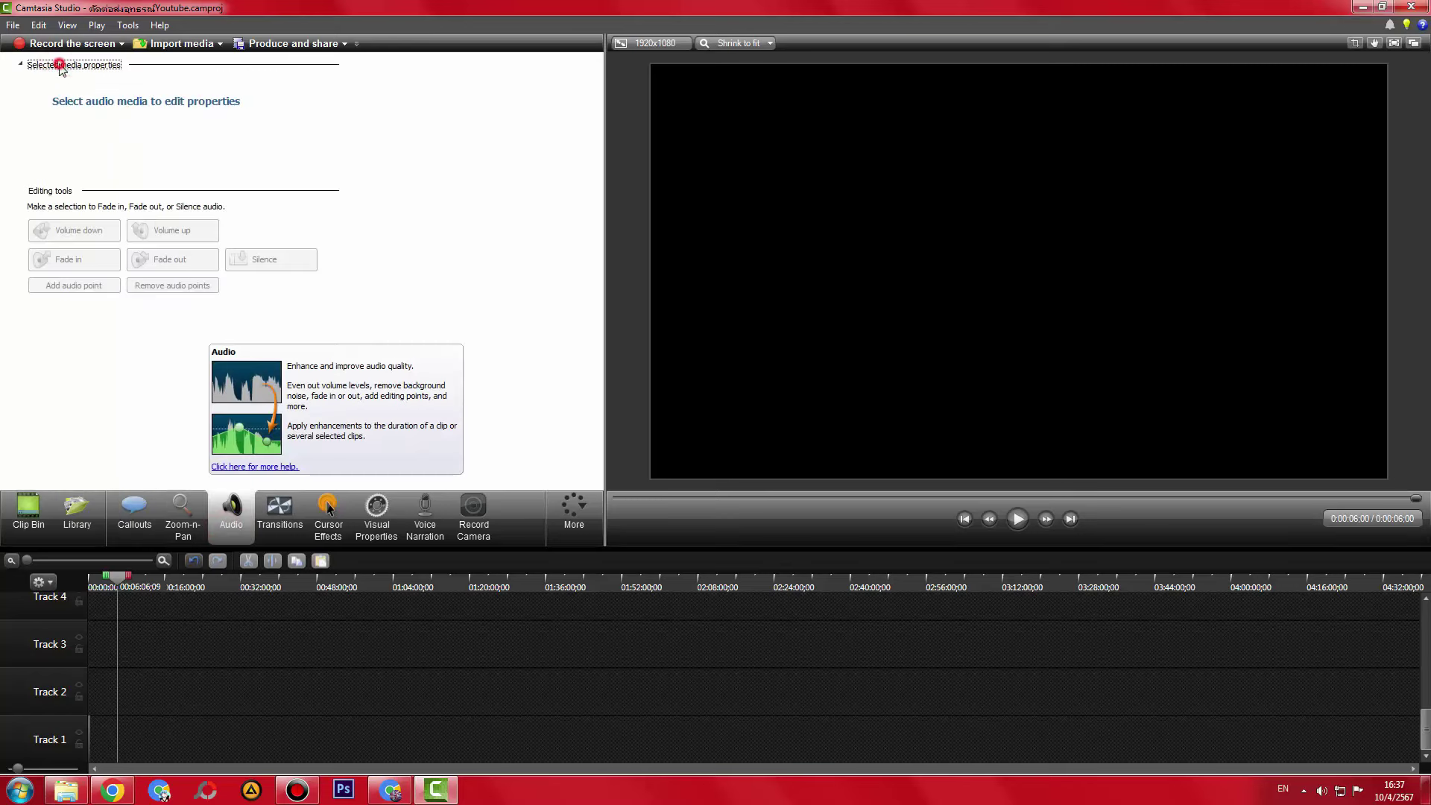
pyautogui.click(65, 560)
pyautogui.click(82, 513)
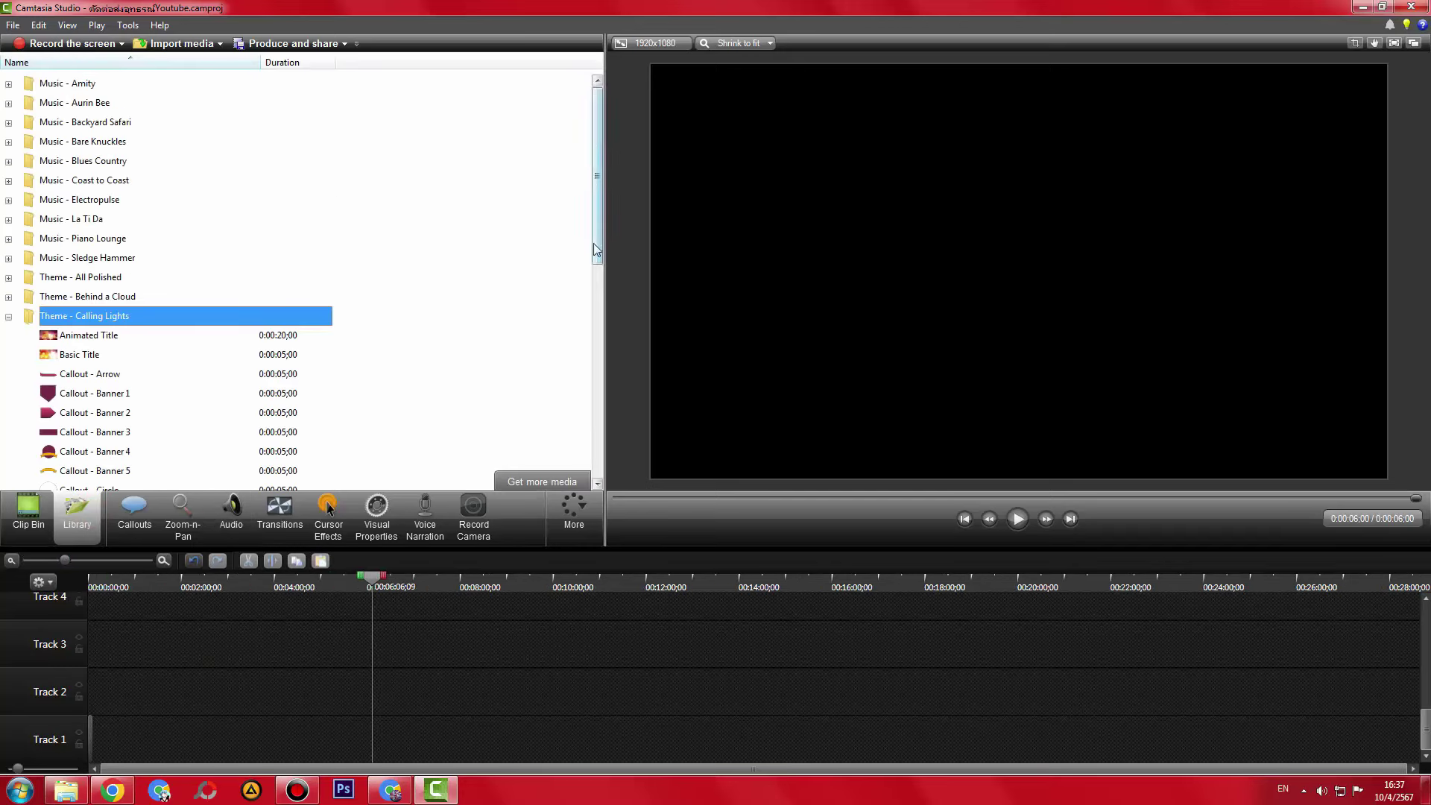
pyautogui.moveTo(597, 254); pyautogui.dragTo(593, 477)
pyautogui.moveTo(39, 452); pyautogui.dragTo(117, 317)
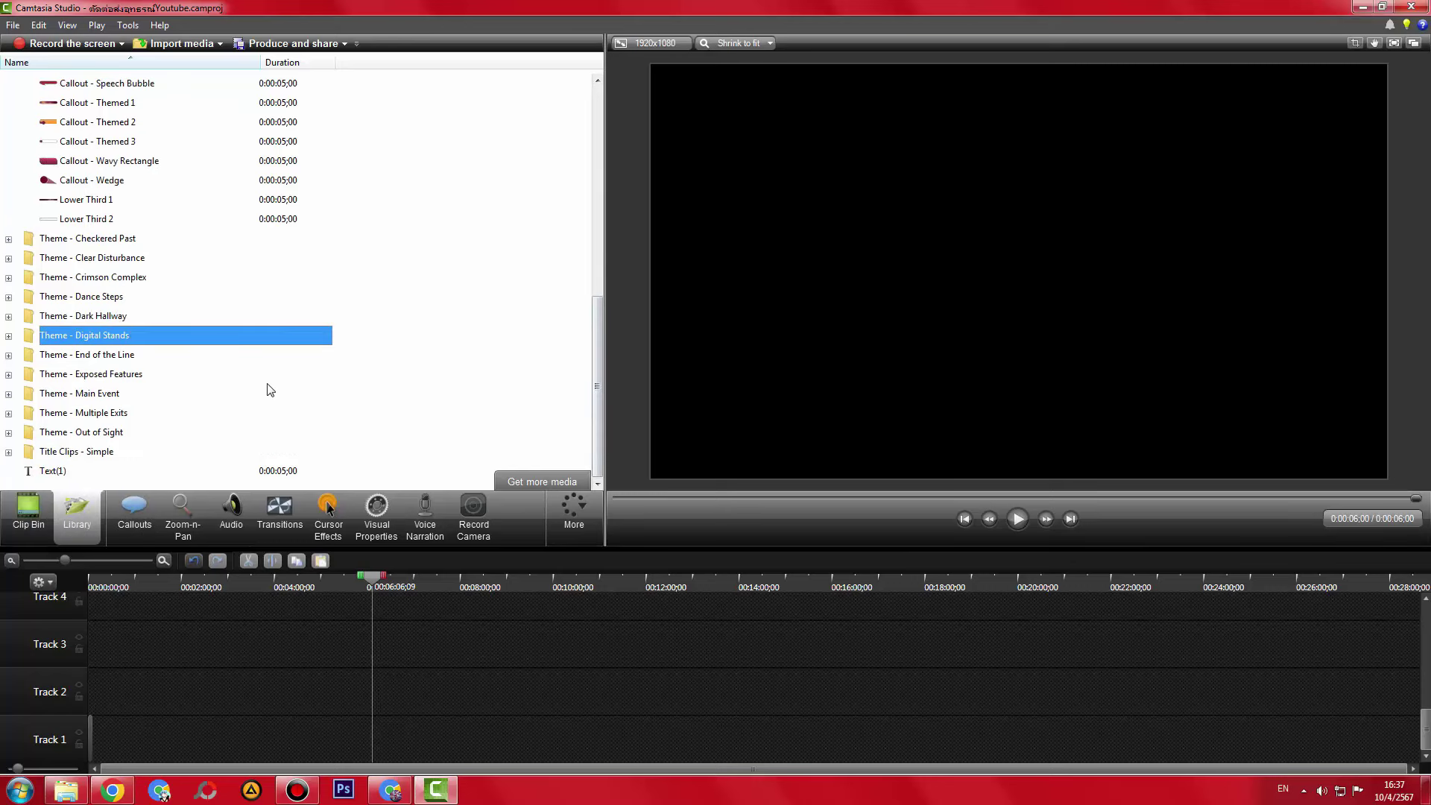
pyautogui.click(8, 336)
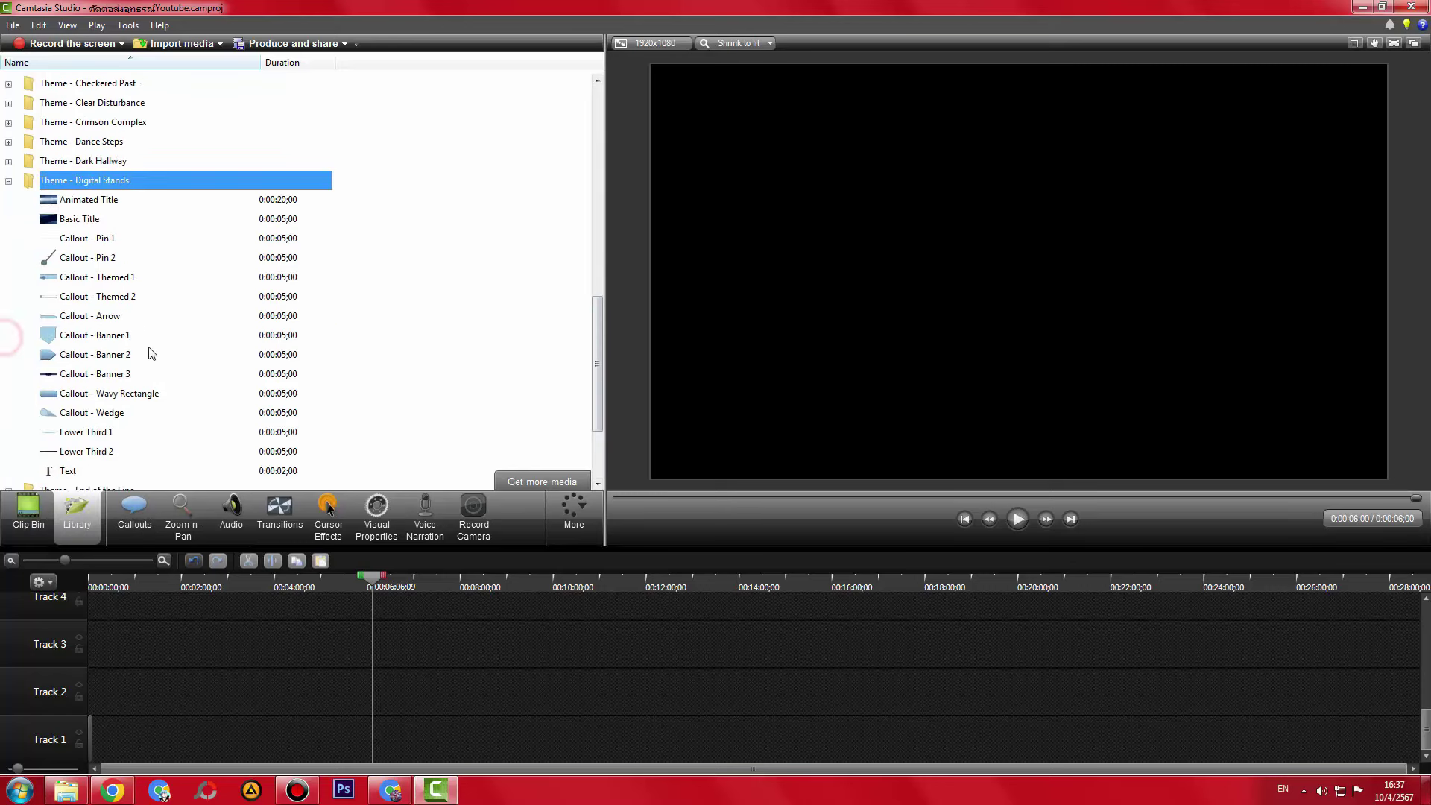
pyautogui.moveTo(73, 391); pyautogui.dragTo(431, 469)
pyautogui.scroll(6, 409, 451)
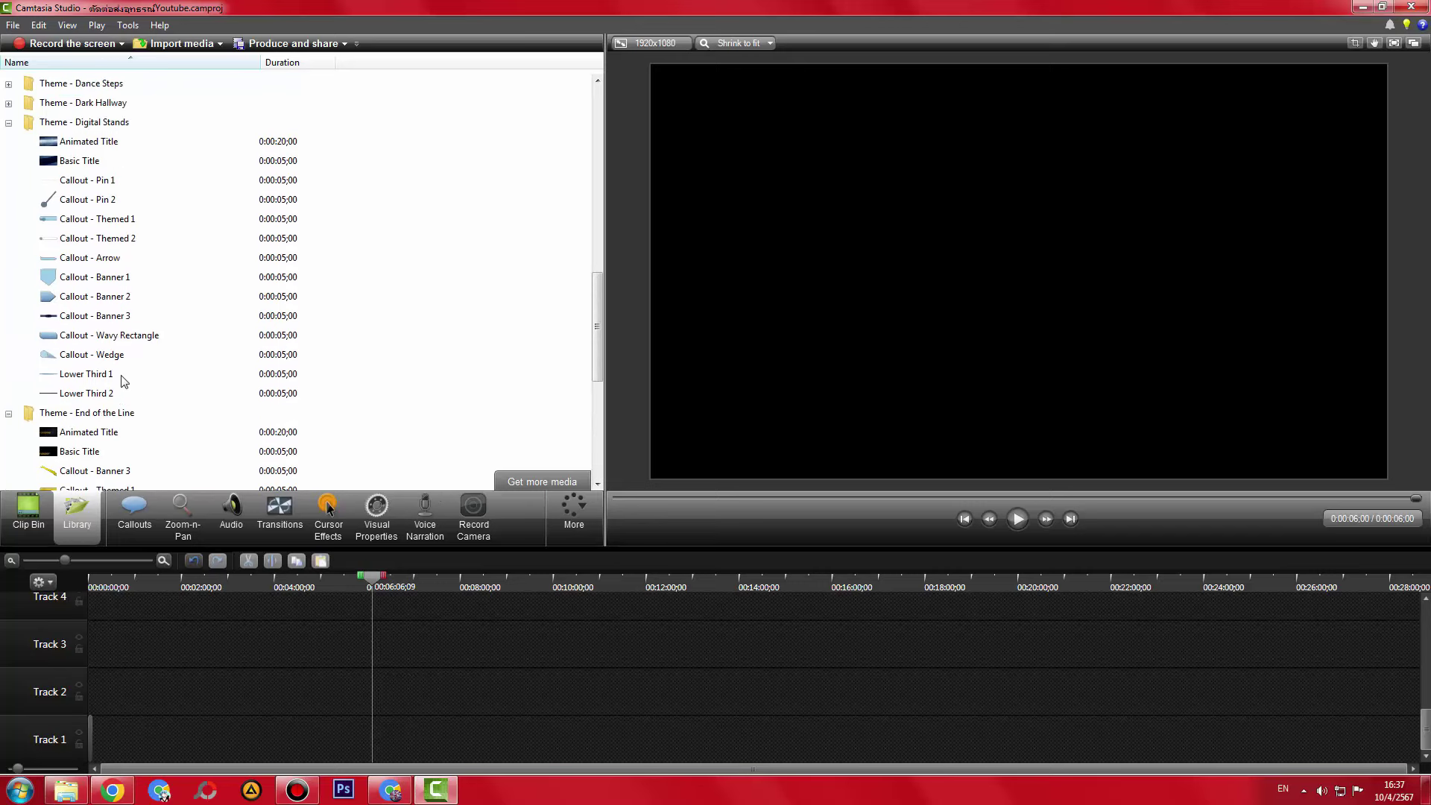
pyautogui.scroll(15, 124, 382)
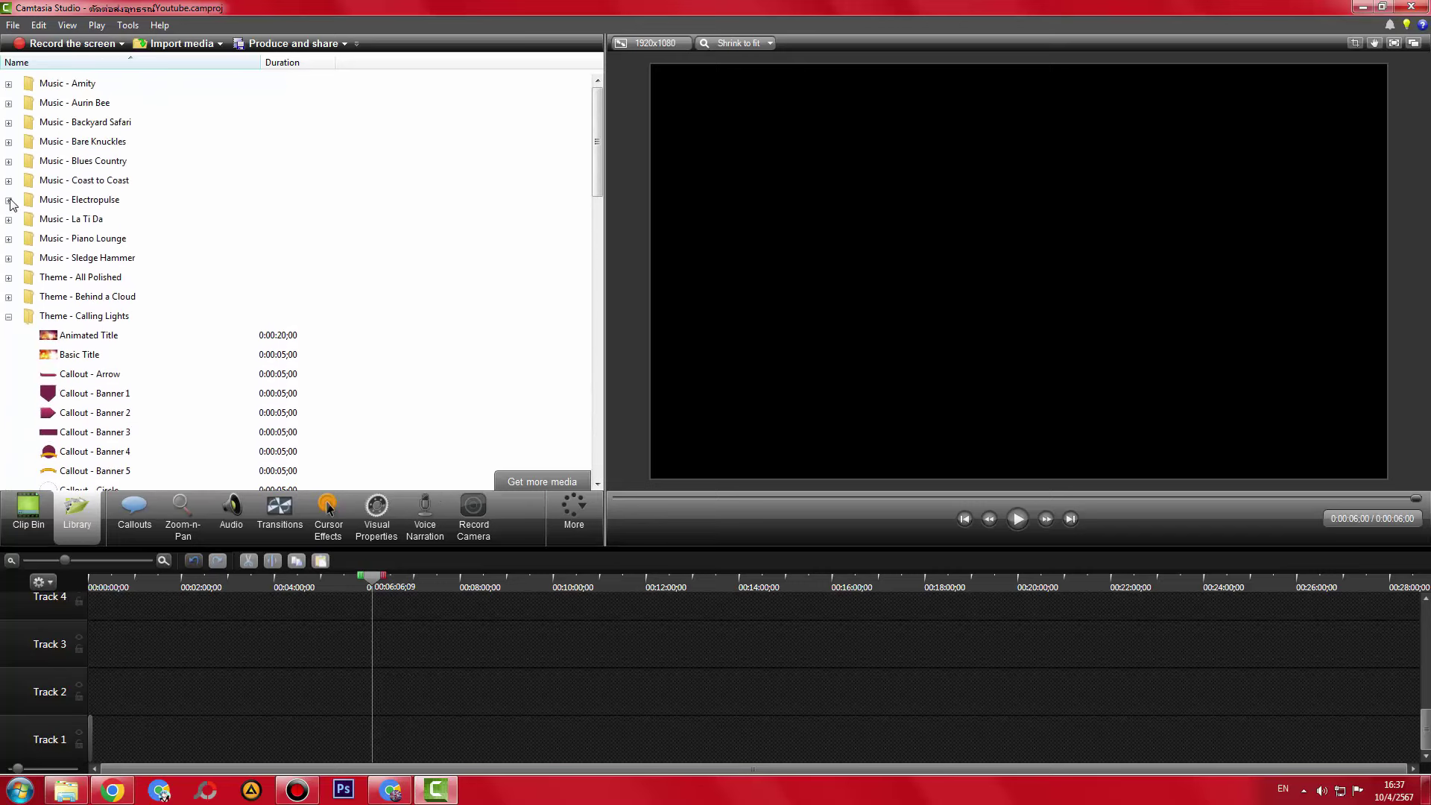
pyautogui.click(8, 316)
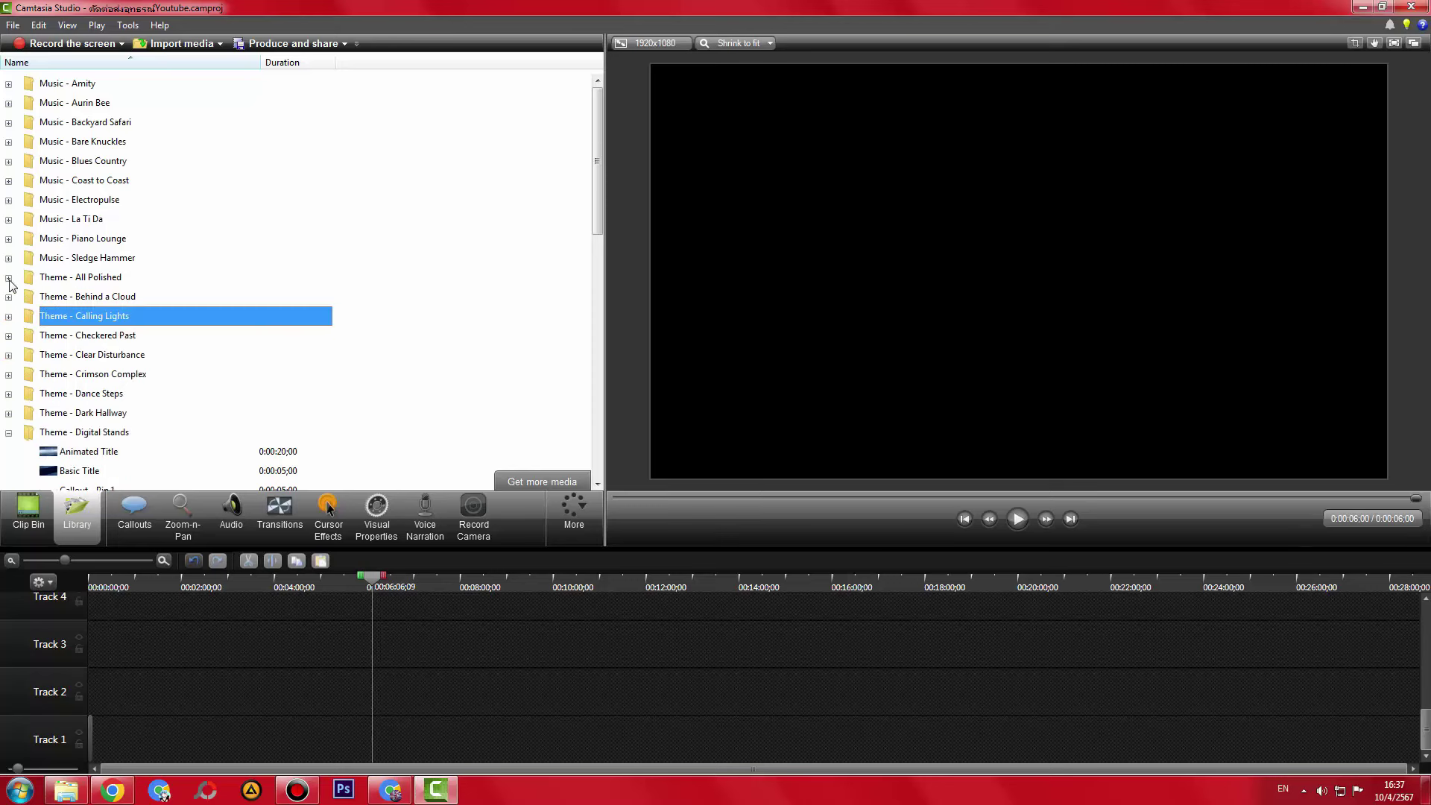
# - Place the Full Length and Intro clips from the Sledge Hammer music folder one after the other on Track 1
pyautogui.click(8, 259)
pyautogui.moveTo(79, 277); pyautogui.dragTo(401, 749)
pyautogui.click(419, 602)
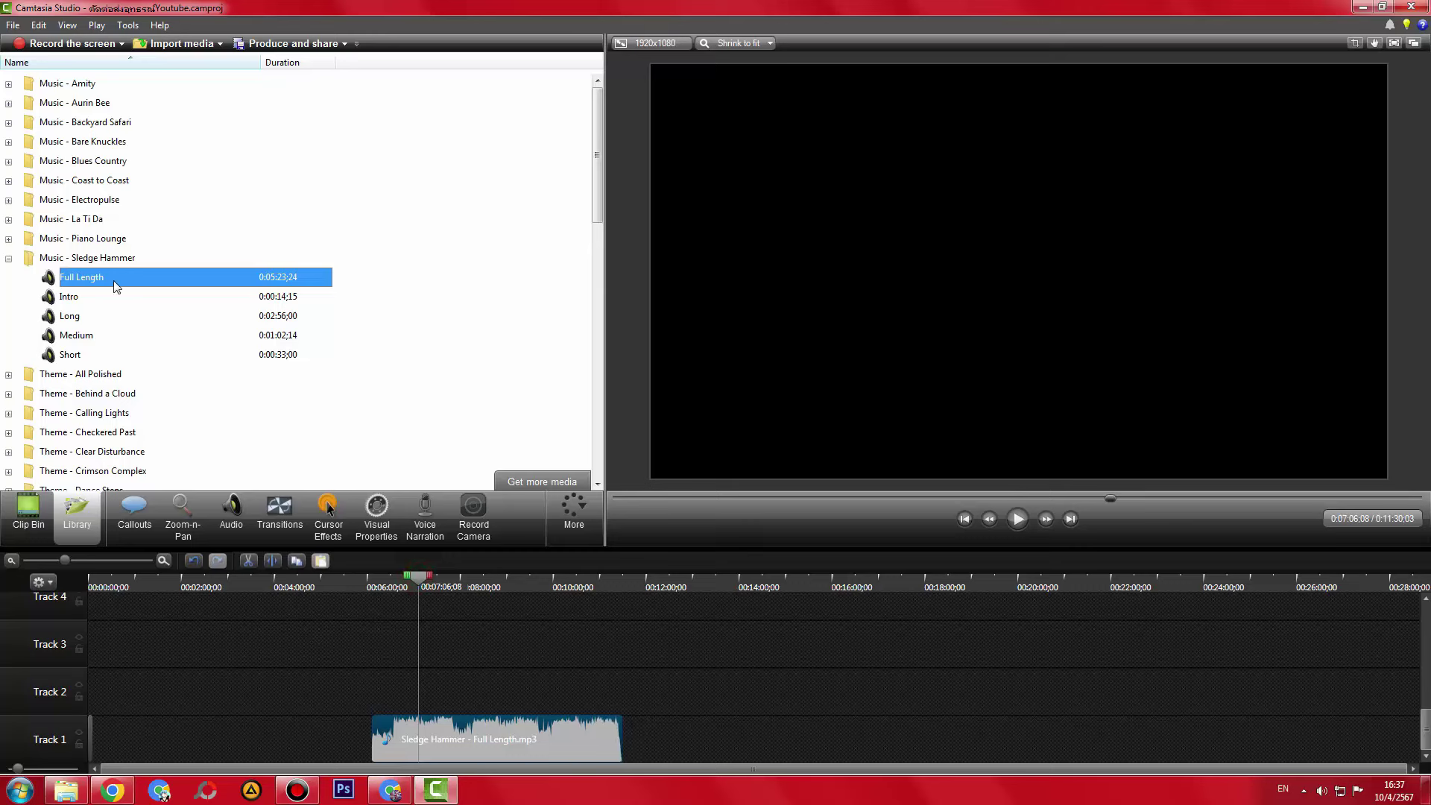
pyautogui.moveTo(65, 298); pyautogui.dragTo(627, 731)
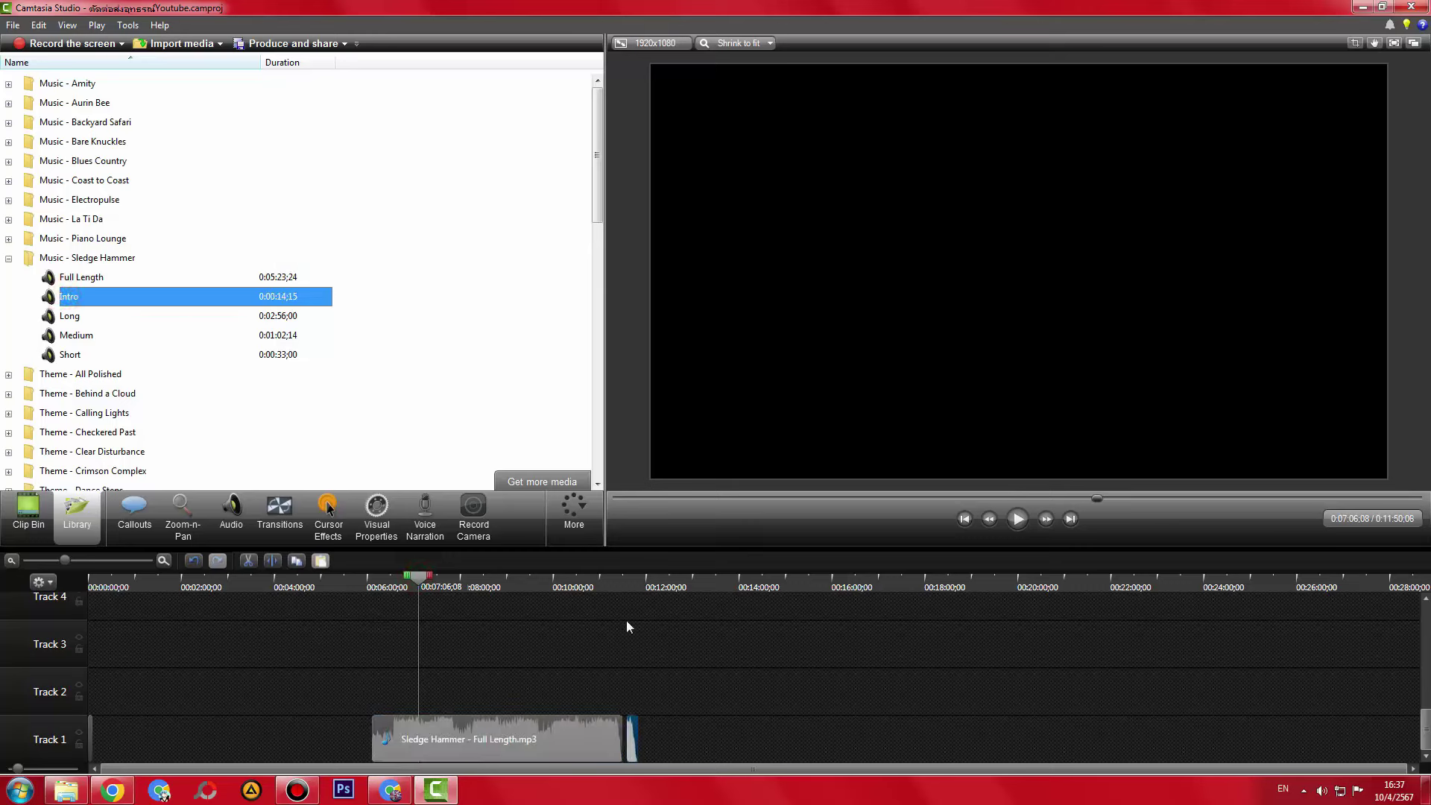
pyautogui.click(626, 588)
pyautogui.click(747, 713)
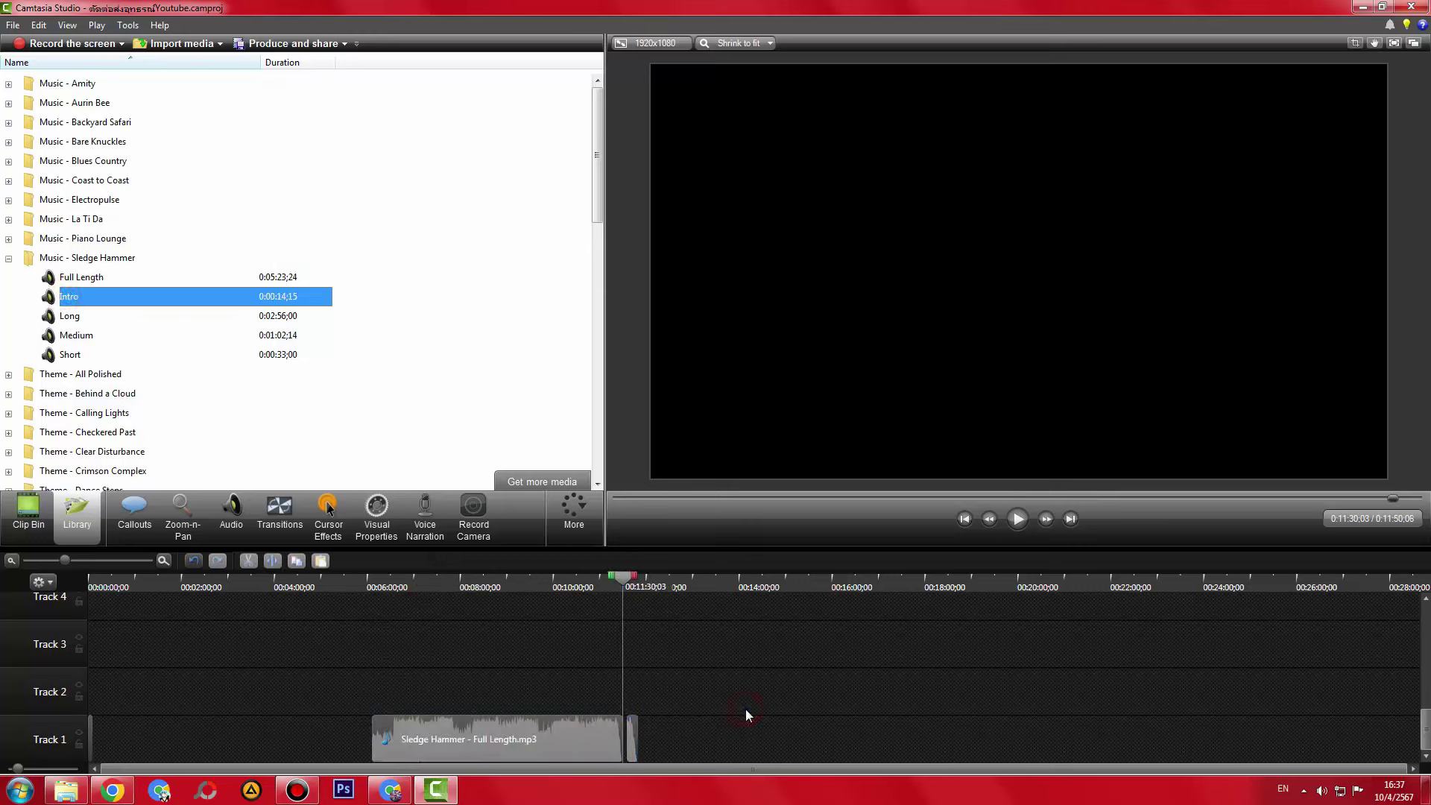
# - Remove both Sledge Hammer music clips from Track 1 and return to the callout tools
pyautogui.click(597, 755)
pyautogui.press('Delete')
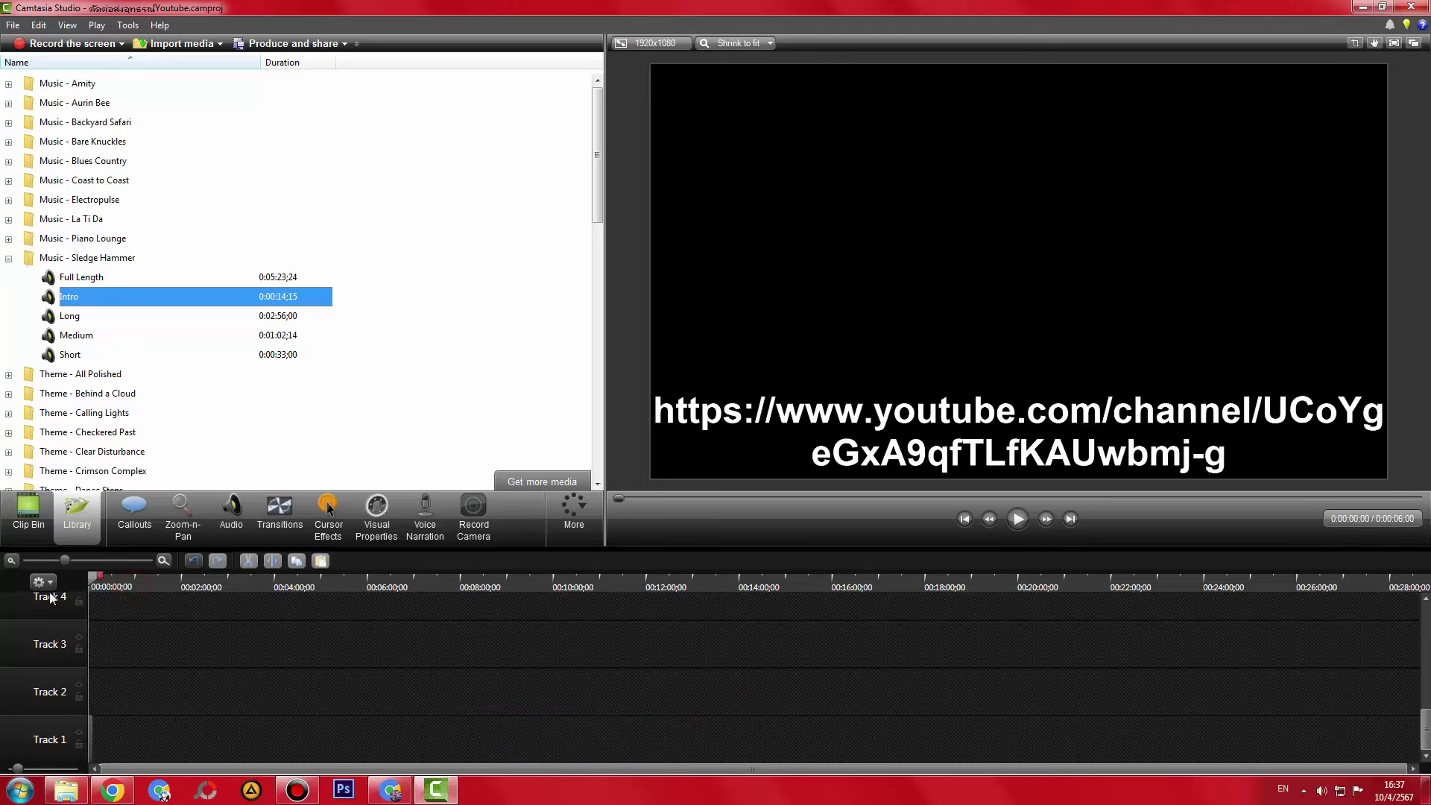
pyautogui.click(22, 518)
pyautogui.click(138, 522)
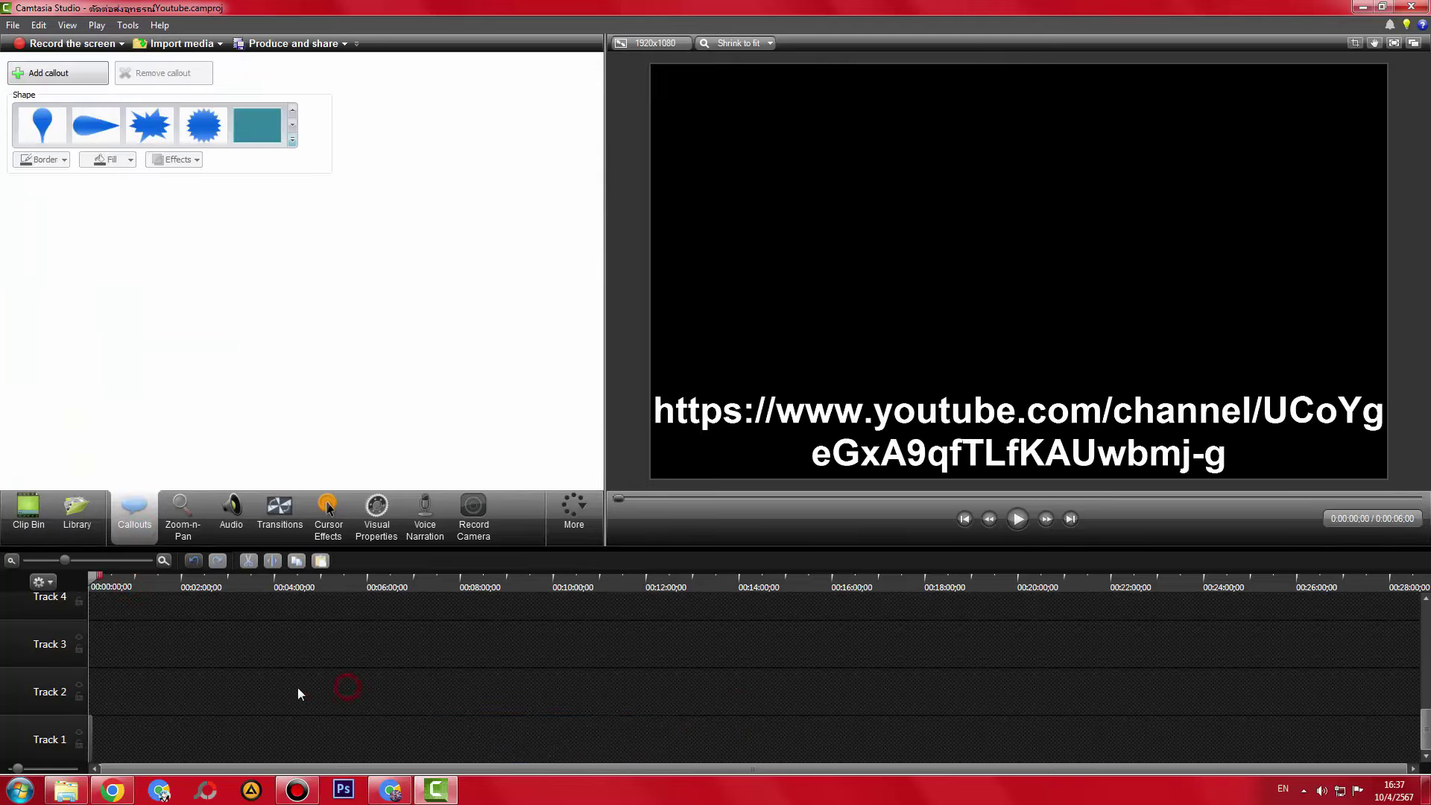
# - Switch to the browser, show the channel's videos page, and highlight the YouTube Help requirement about demonstrating how content is edited
pyautogui.click(111, 790)
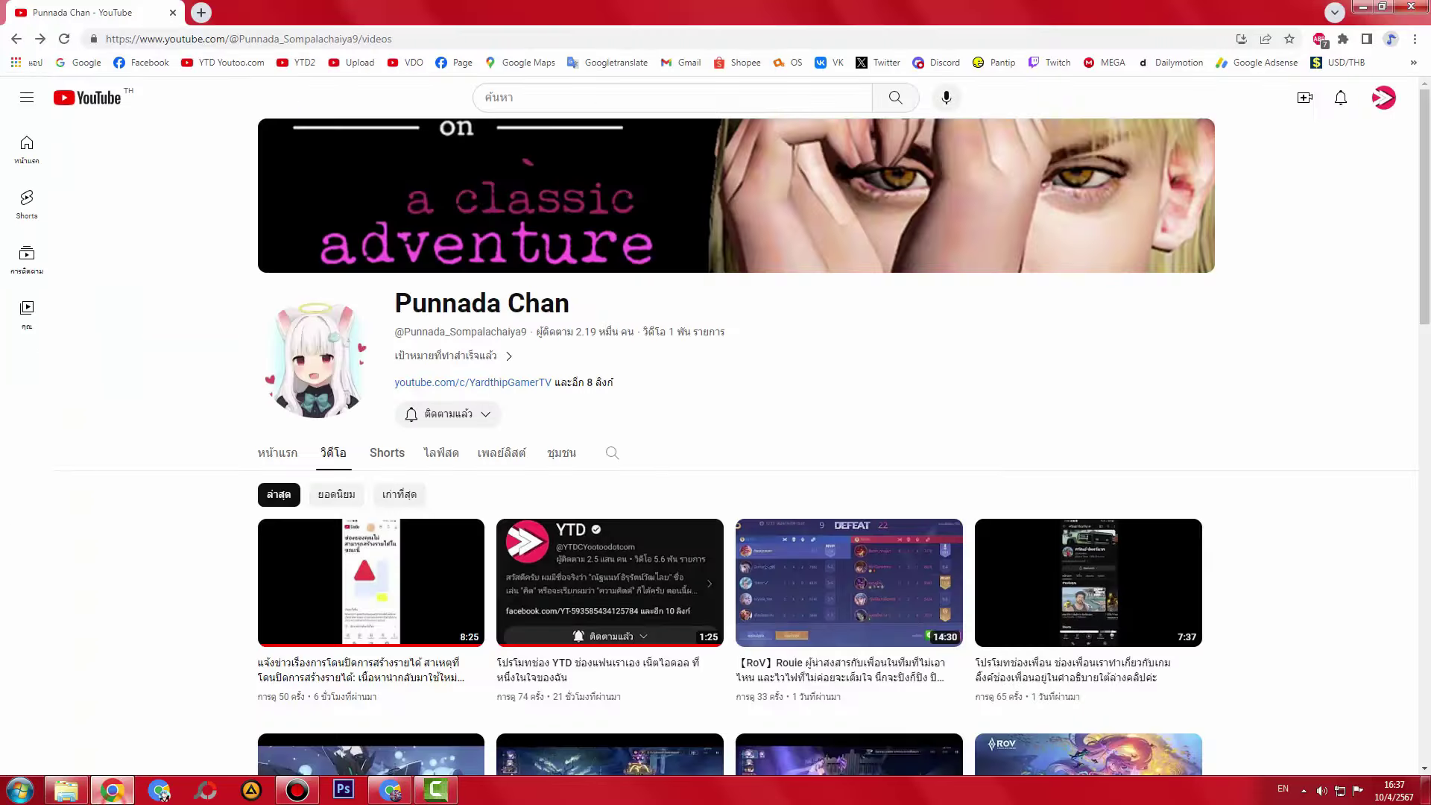
pyautogui.click(402, 796)
pyautogui.click(436, 791)
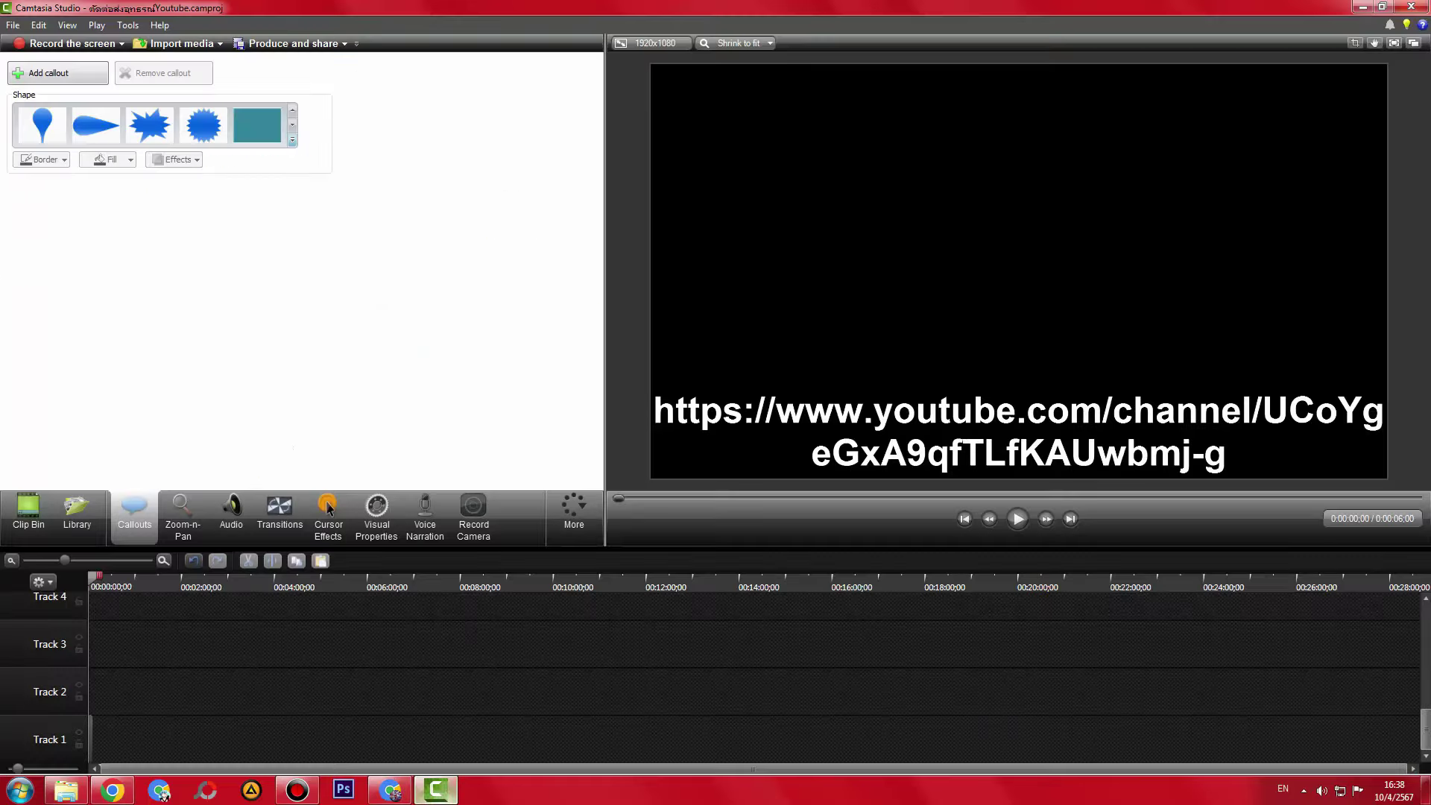
pyautogui.click(436, 790)
pyautogui.moveTo(153, 651); pyautogui.dragTo(748, 641)
pyautogui.click(748, 641)
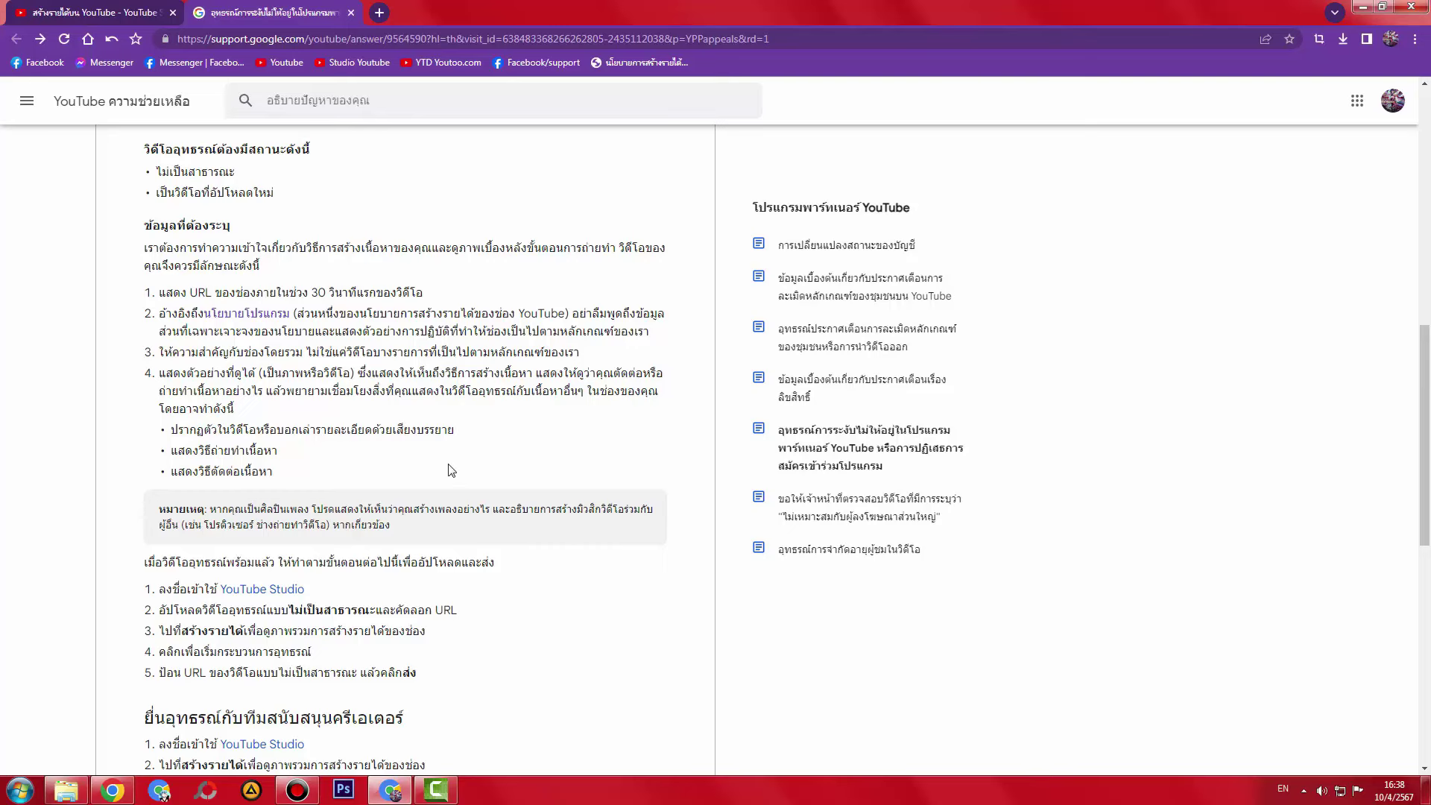
pyautogui.tripleClick(224, 474)
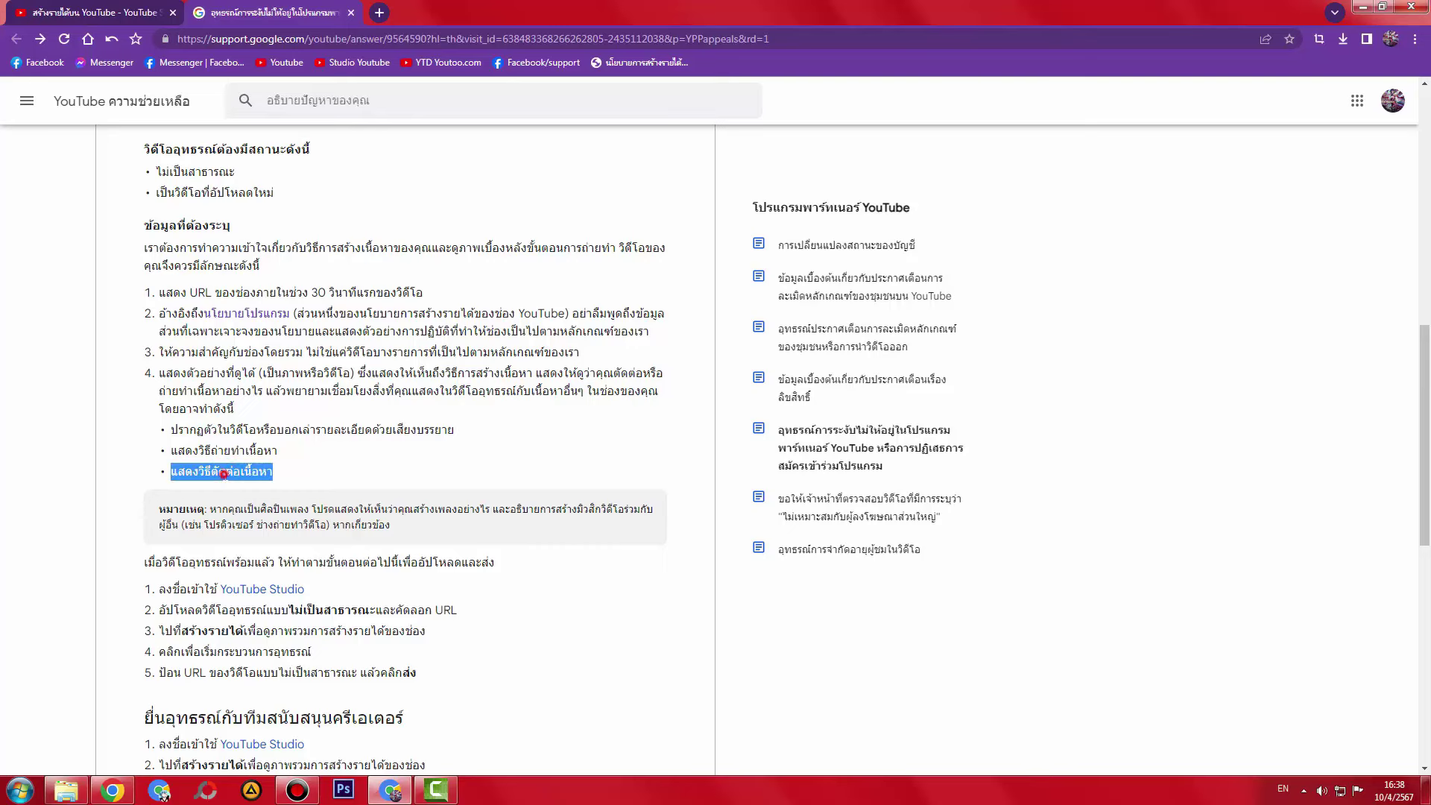
# - Open the My Videos folder inside Drive C on Local Disk (D:) in the file explorer
pyautogui.click(438, 790)
pyautogui.click(1425, 790)
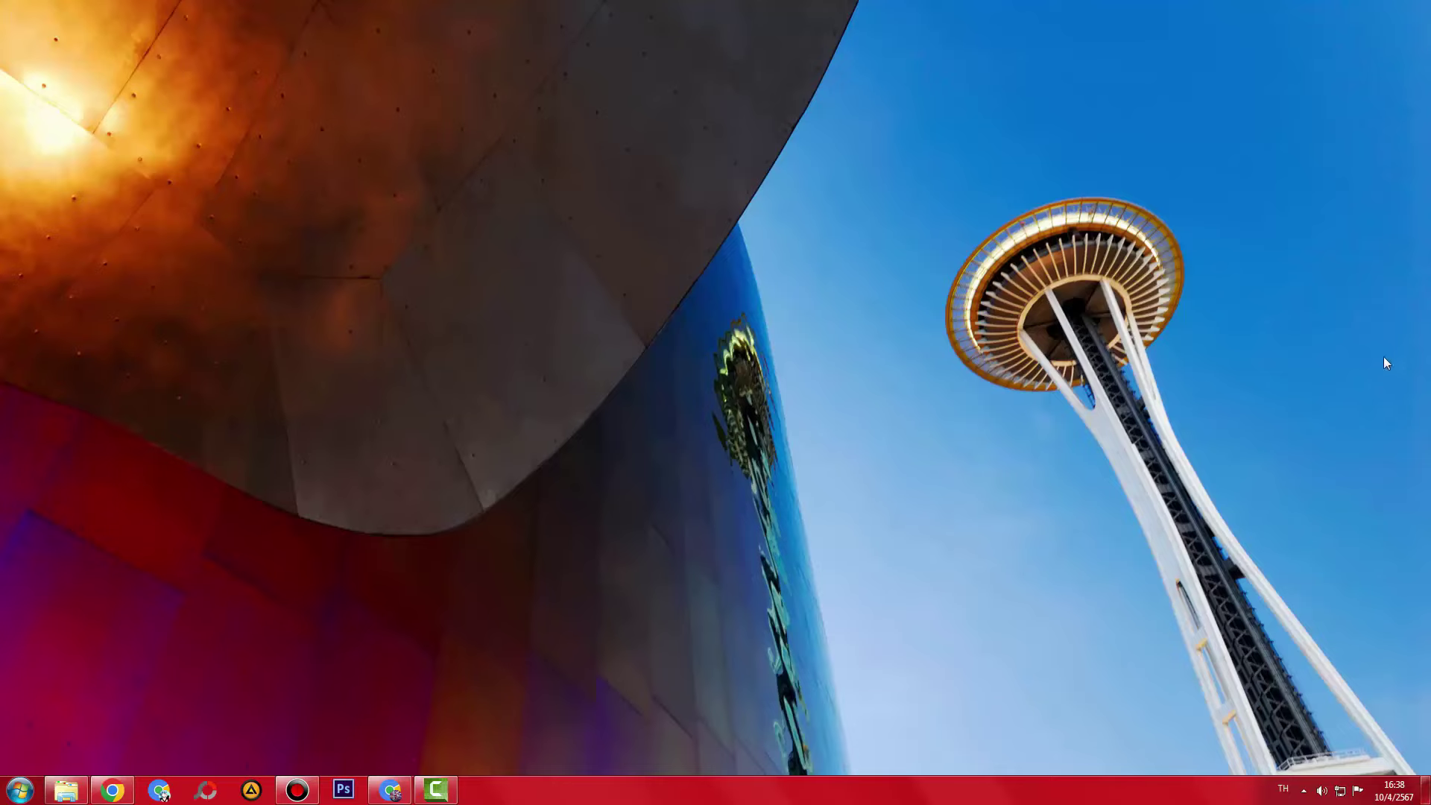
pyautogui.press('super')
pyautogui.click(234, 512)
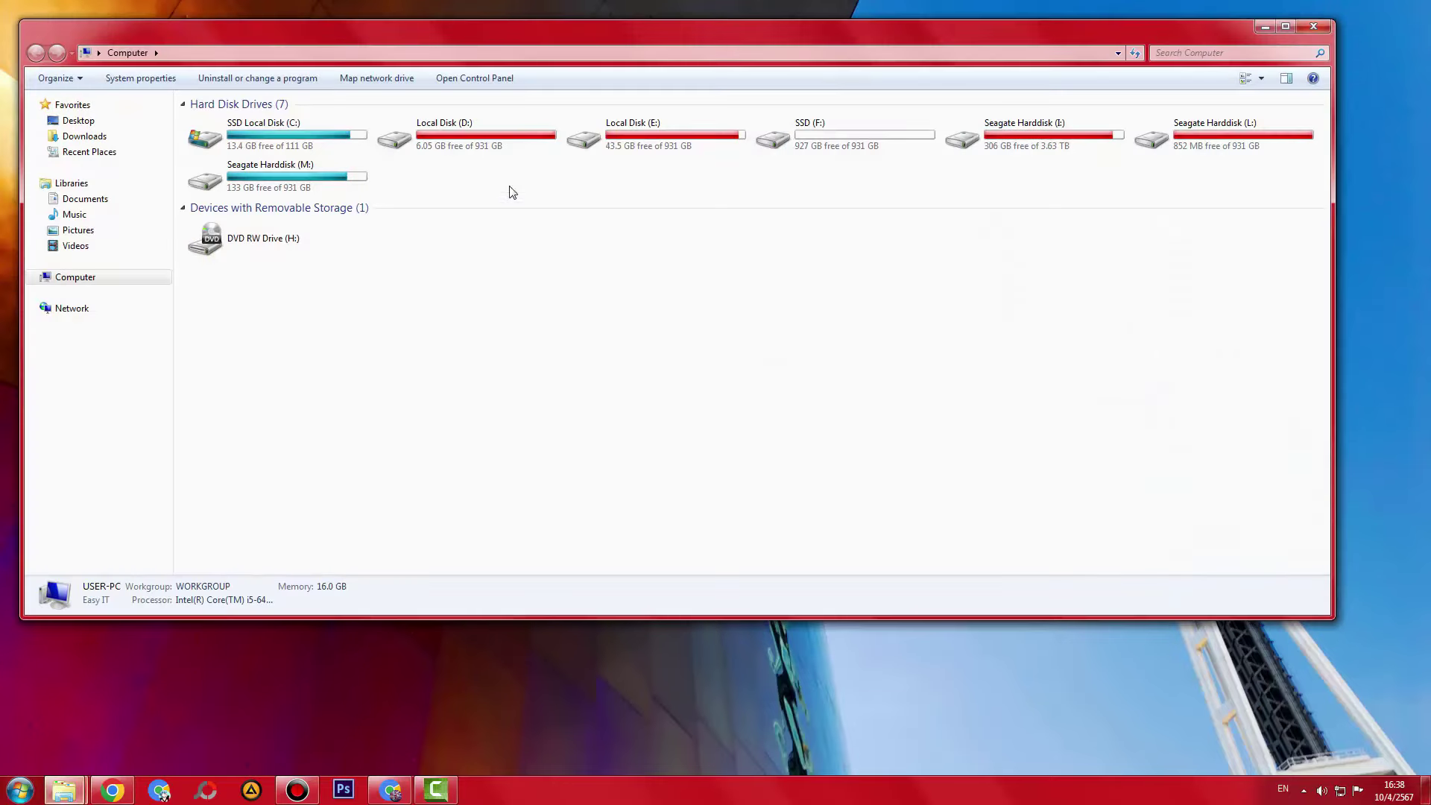
pyautogui.doubleClick(513, 25)
pyautogui.doubleClick(450, 105)
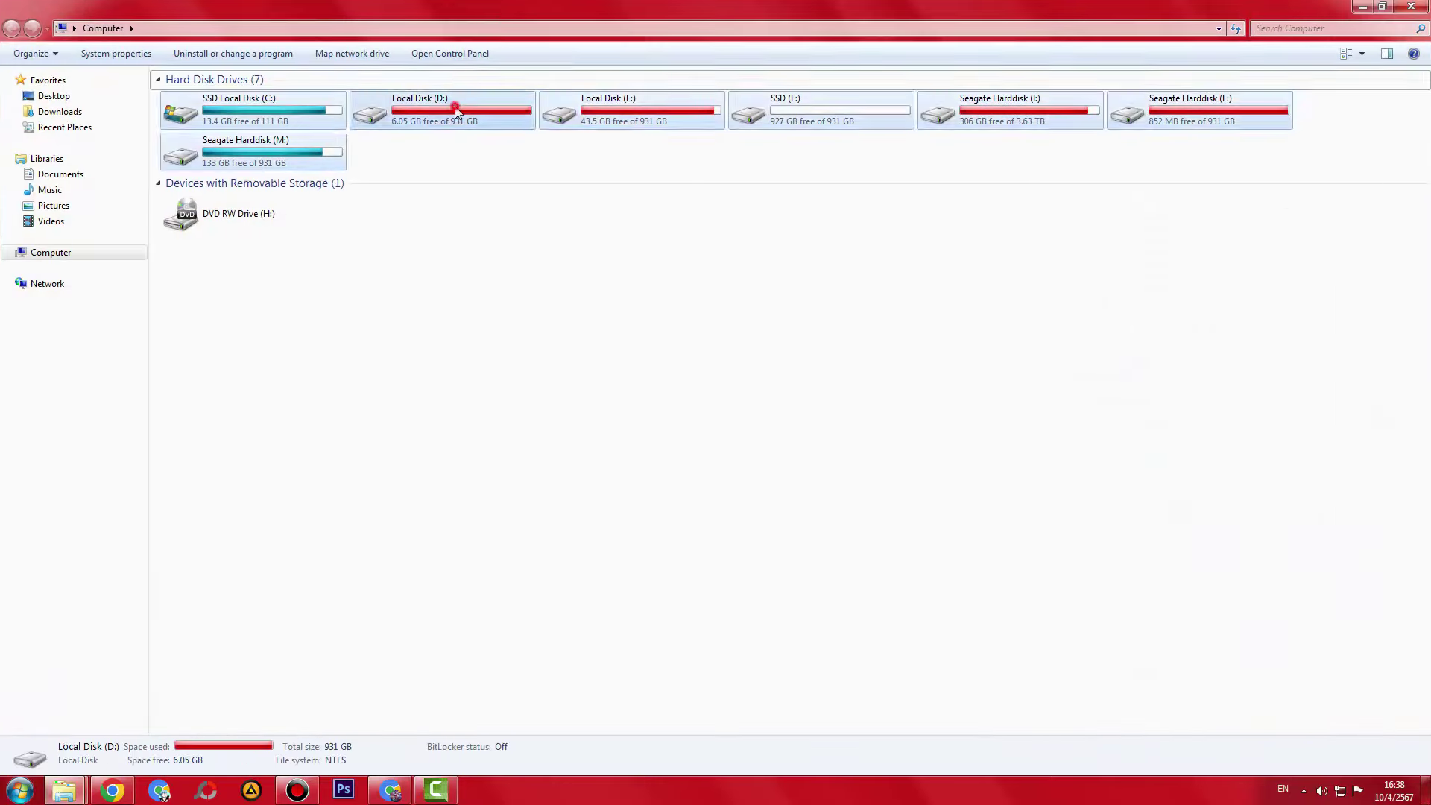
pyautogui.doubleClick(275, 93)
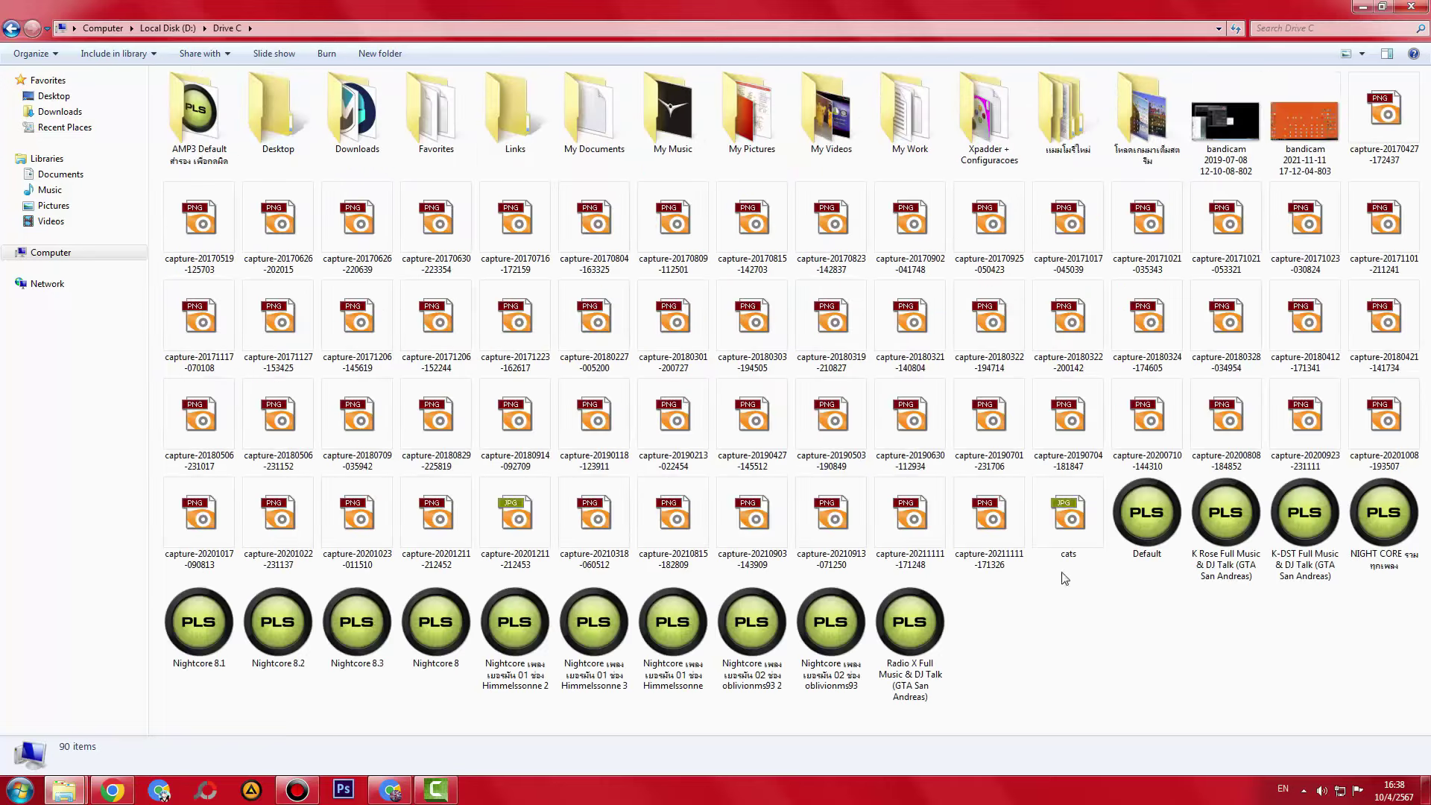
pyautogui.hotkey('alt', 'Left')
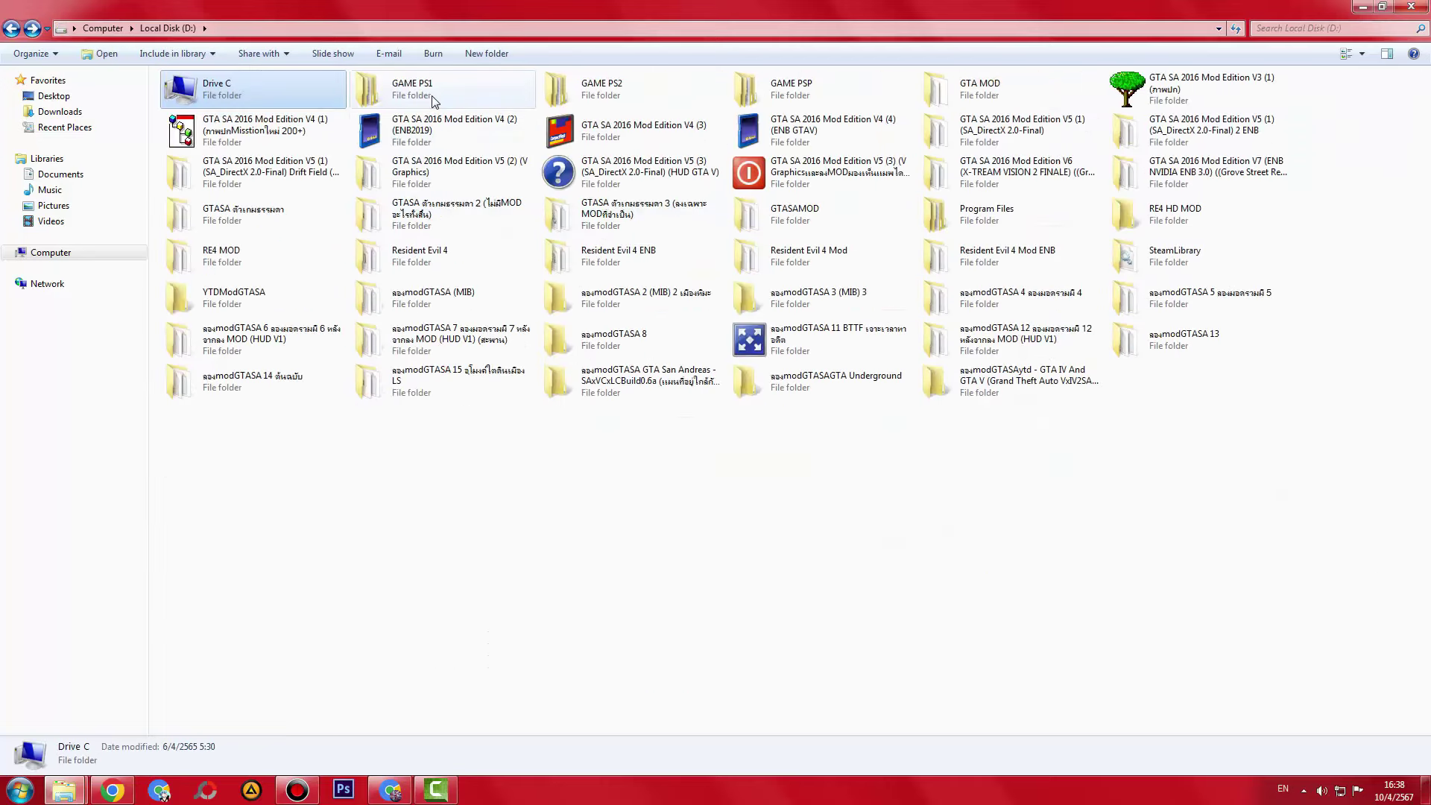
pyautogui.doubleClick(330, 95)
pyautogui.click(738, 131)
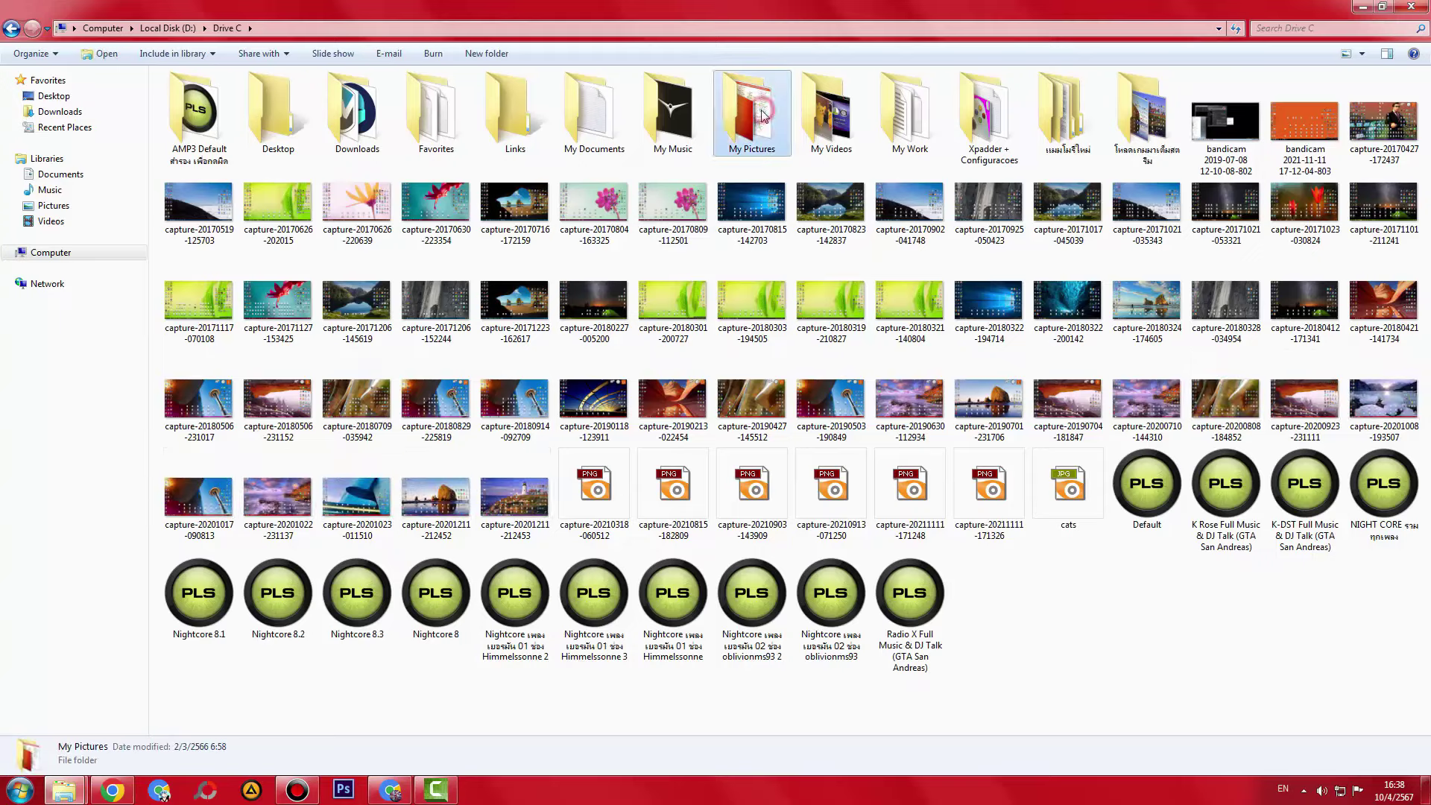
pyautogui.doubleClick(816, 122)
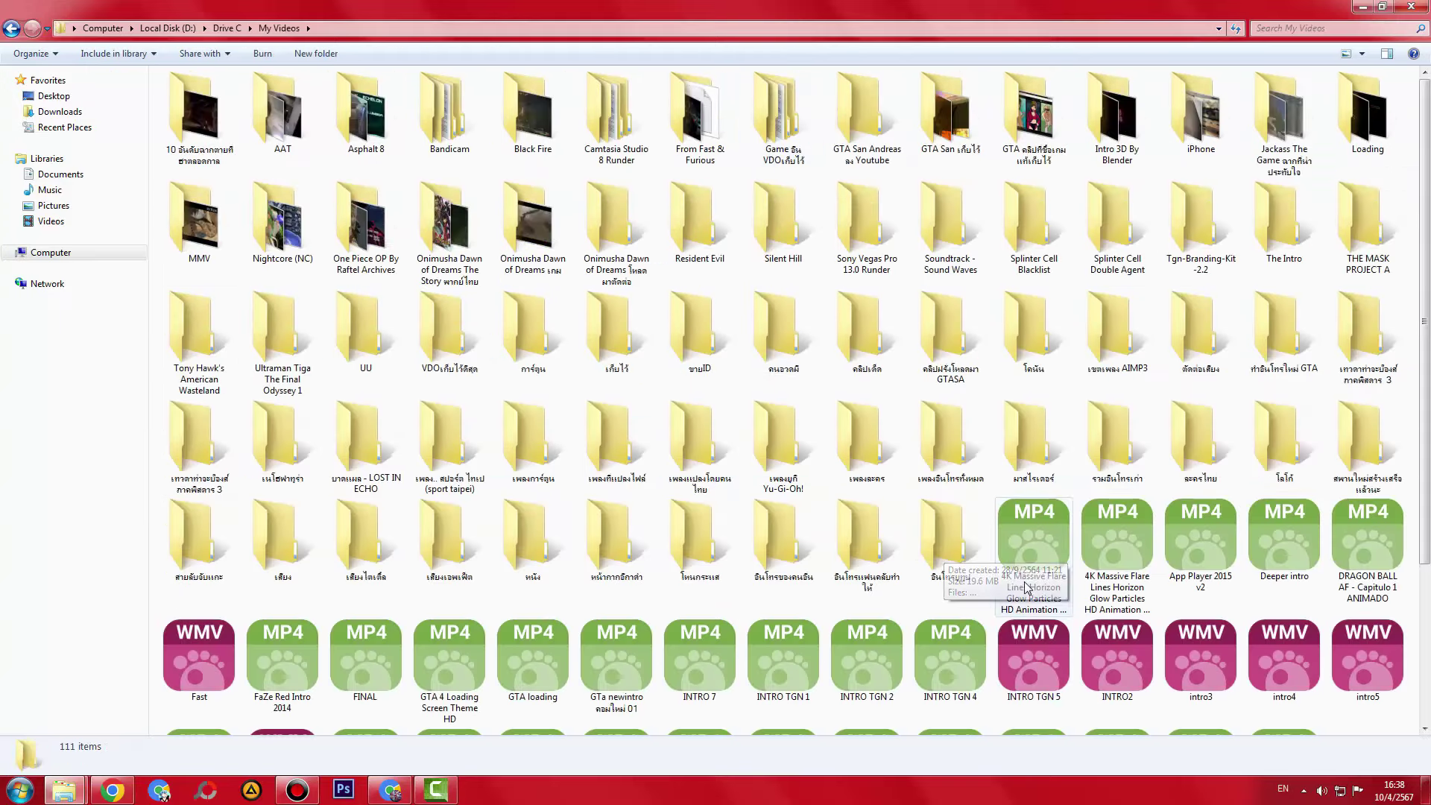
# - Import the first 4K Massive Flare Lines Horizon Glow Particles video from My Videos into the Camtasia Studio clip bin
pyautogui.moveTo(1034, 544); pyautogui.dragTo(186, 336)
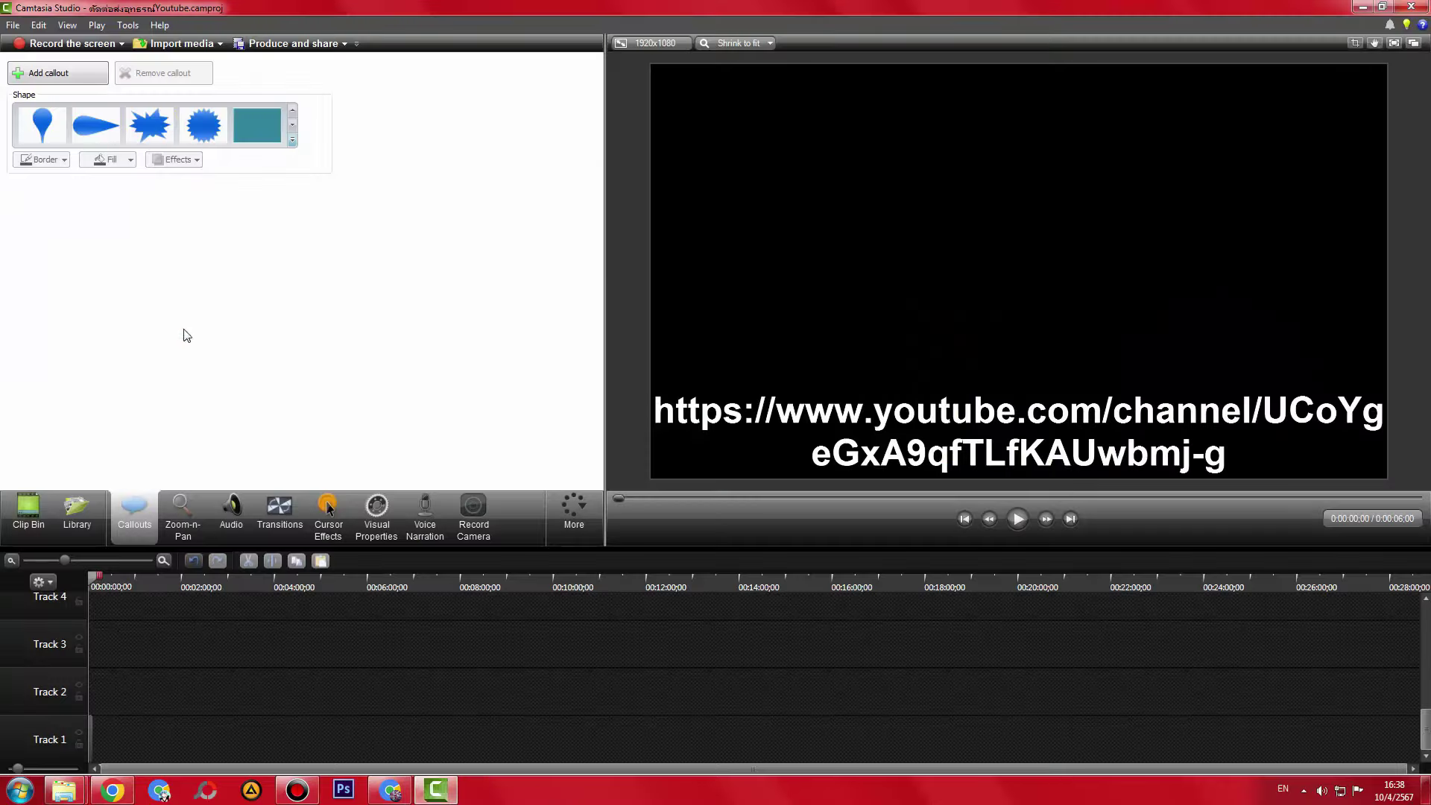
pyautogui.click(4, 520)
pyautogui.hotkey('alt', 'Tab')
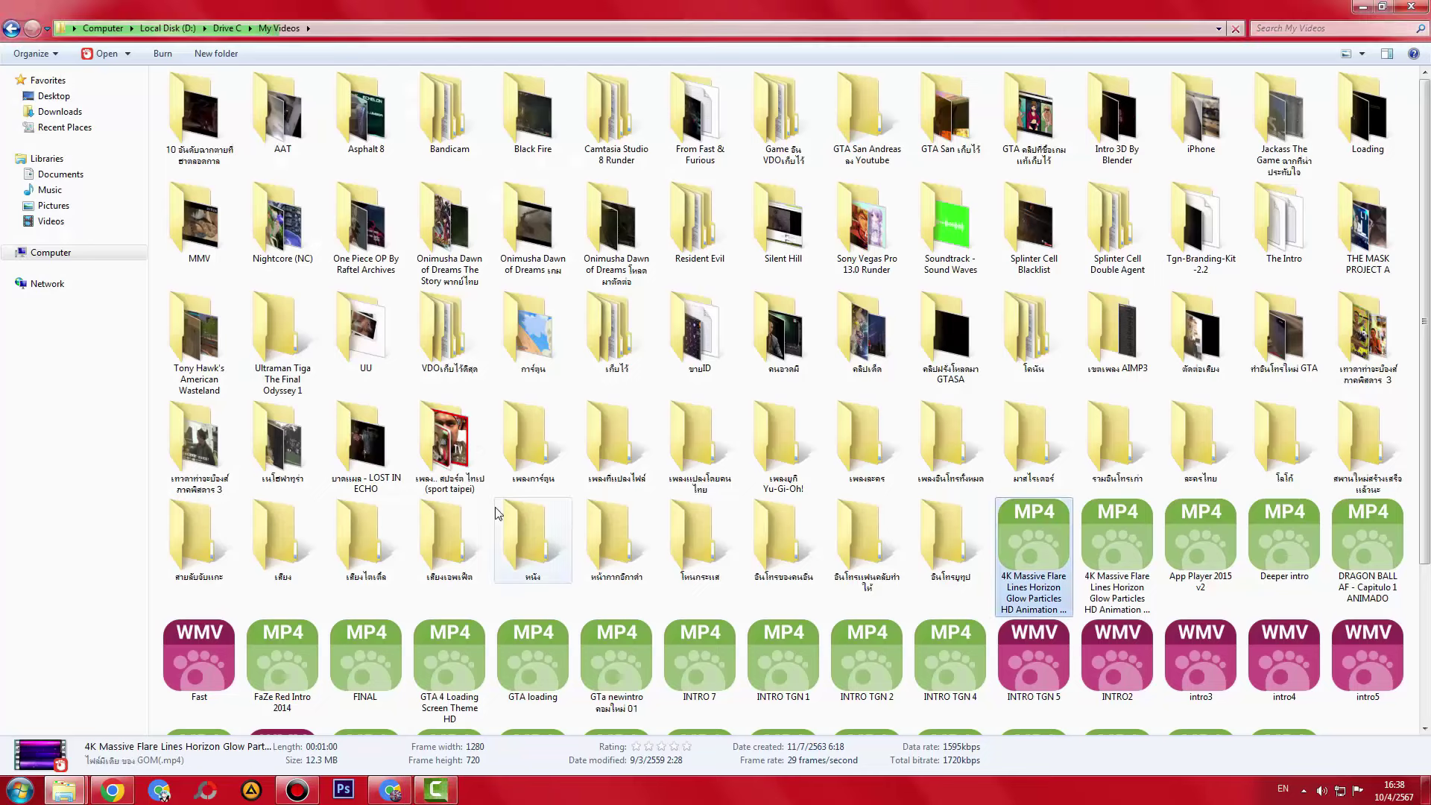
pyautogui.moveTo(1034, 548); pyautogui.dragTo(249, 347)
# - Delete the leftover Sledge Hammer music files from the clip bin, keeping the flare background video
pyautogui.click(127, 108)
pyautogui.press('Delete')
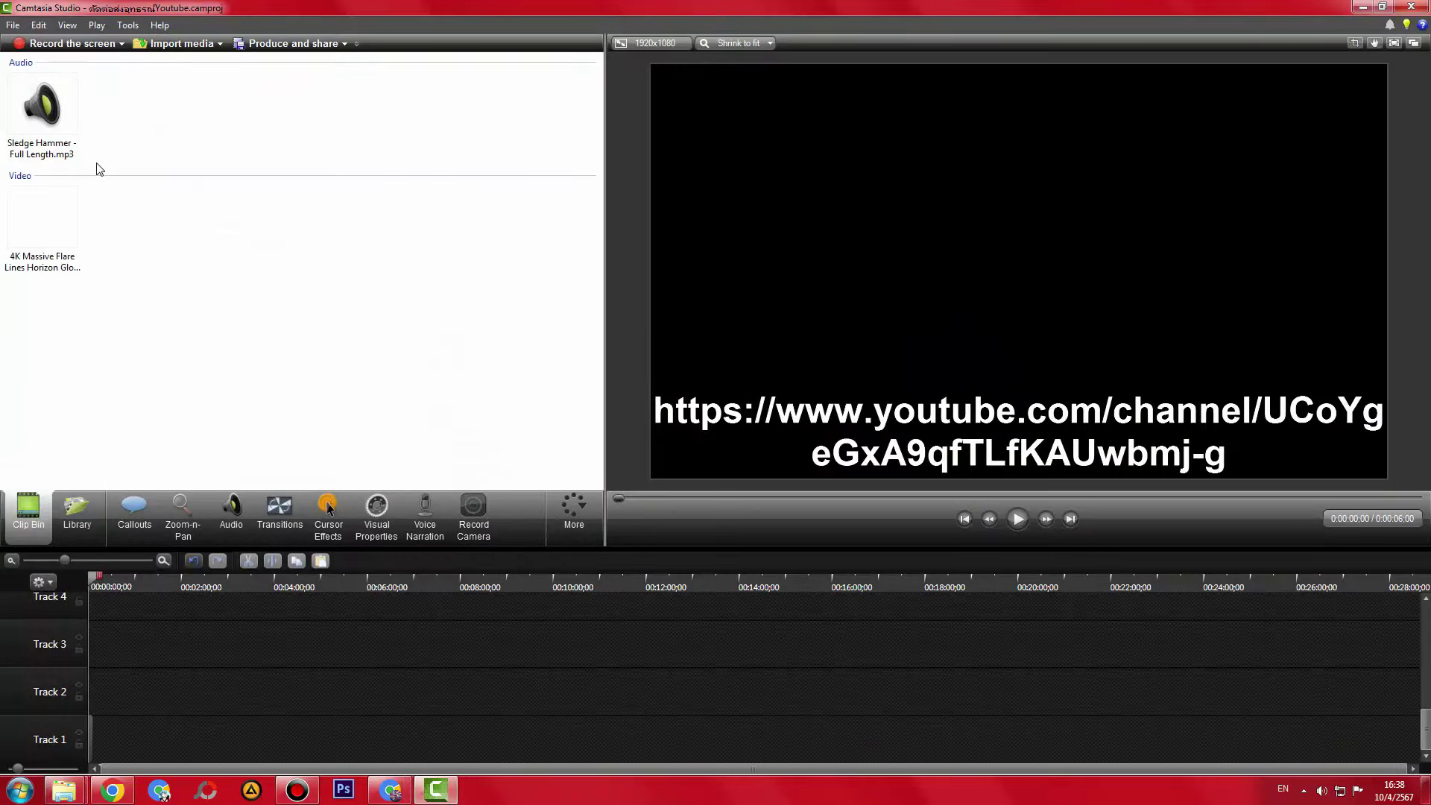
pyautogui.click(33, 123)
pyautogui.press('Delete')
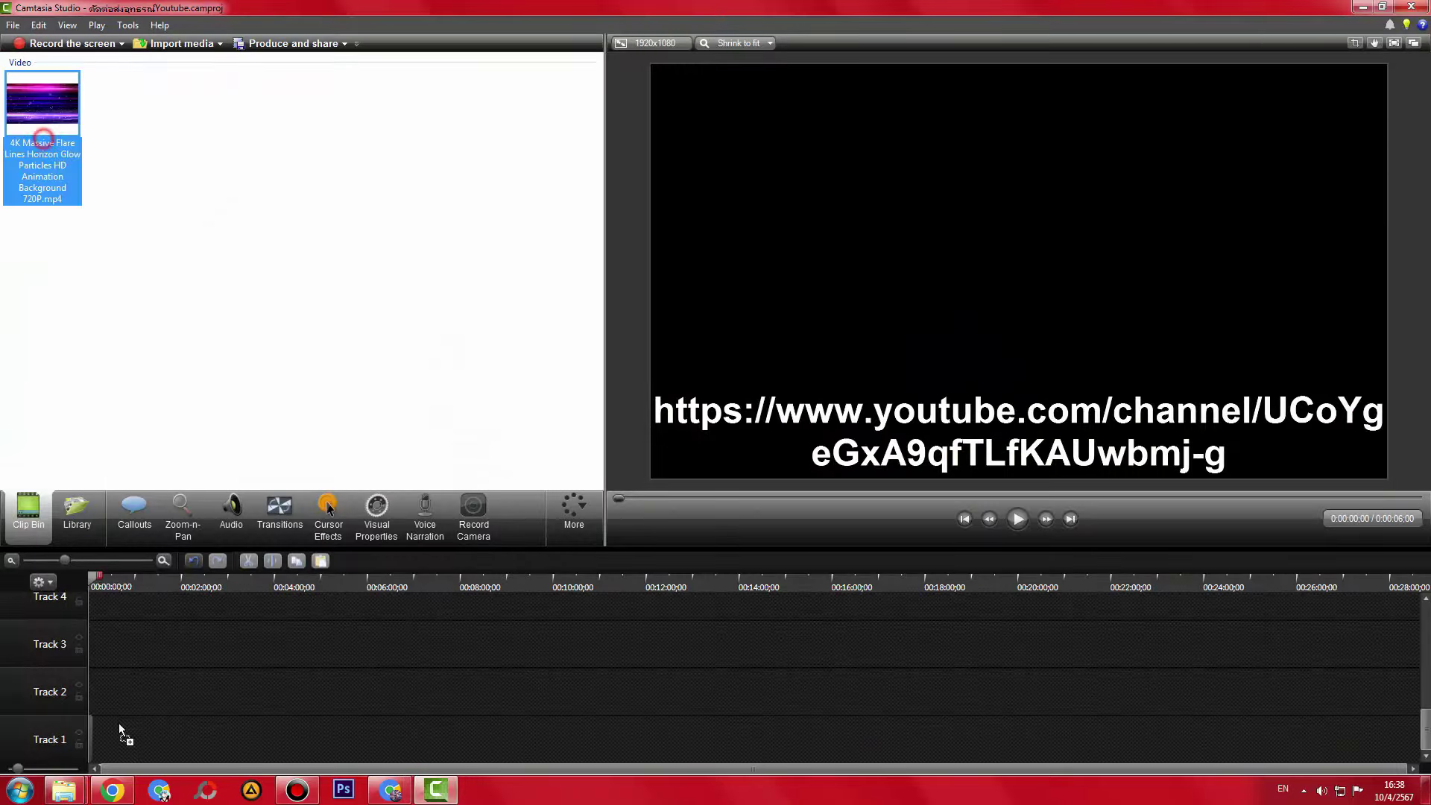
# - Place the flare background video on Track 1 and enlarge it to fill the whole canvas
pyautogui.click(174, 585)
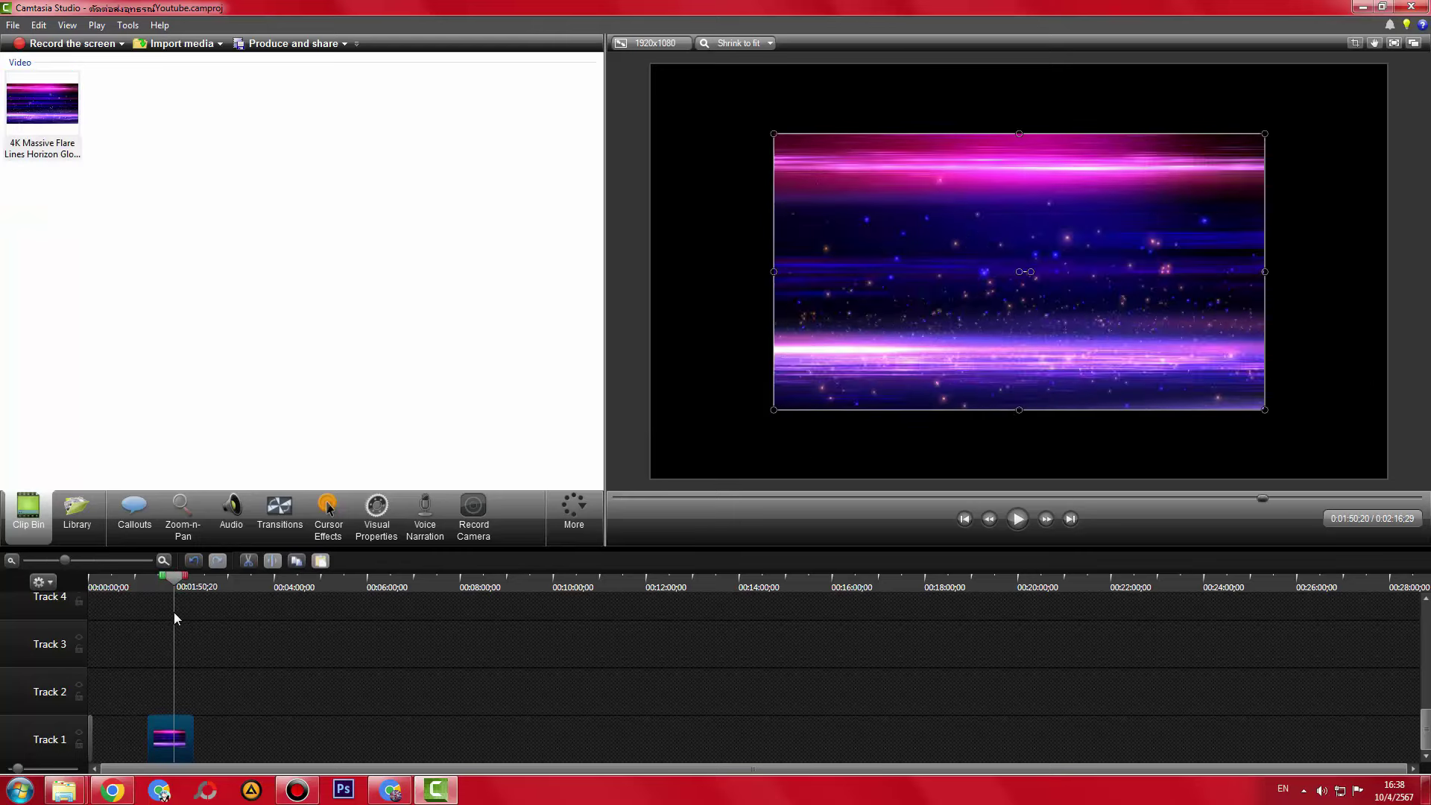
pyautogui.moveTo(1262, 409); pyautogui.dragTo(1388, 479)
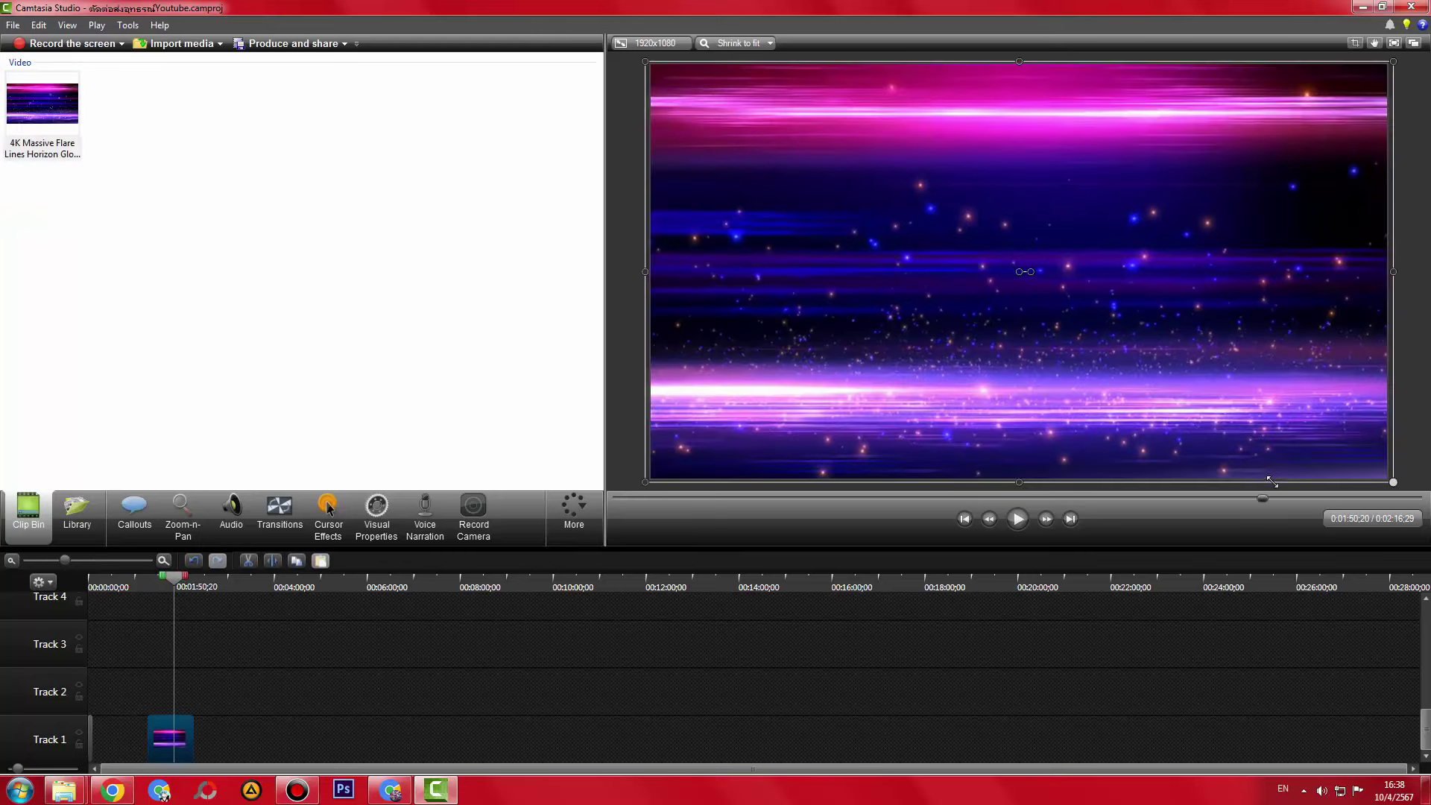
# - Try to import the six game recordings from the Resident Evil 4 folder into the Camtasia Studio clip bin, dismissing each error
pyautogui.click(436, 790)
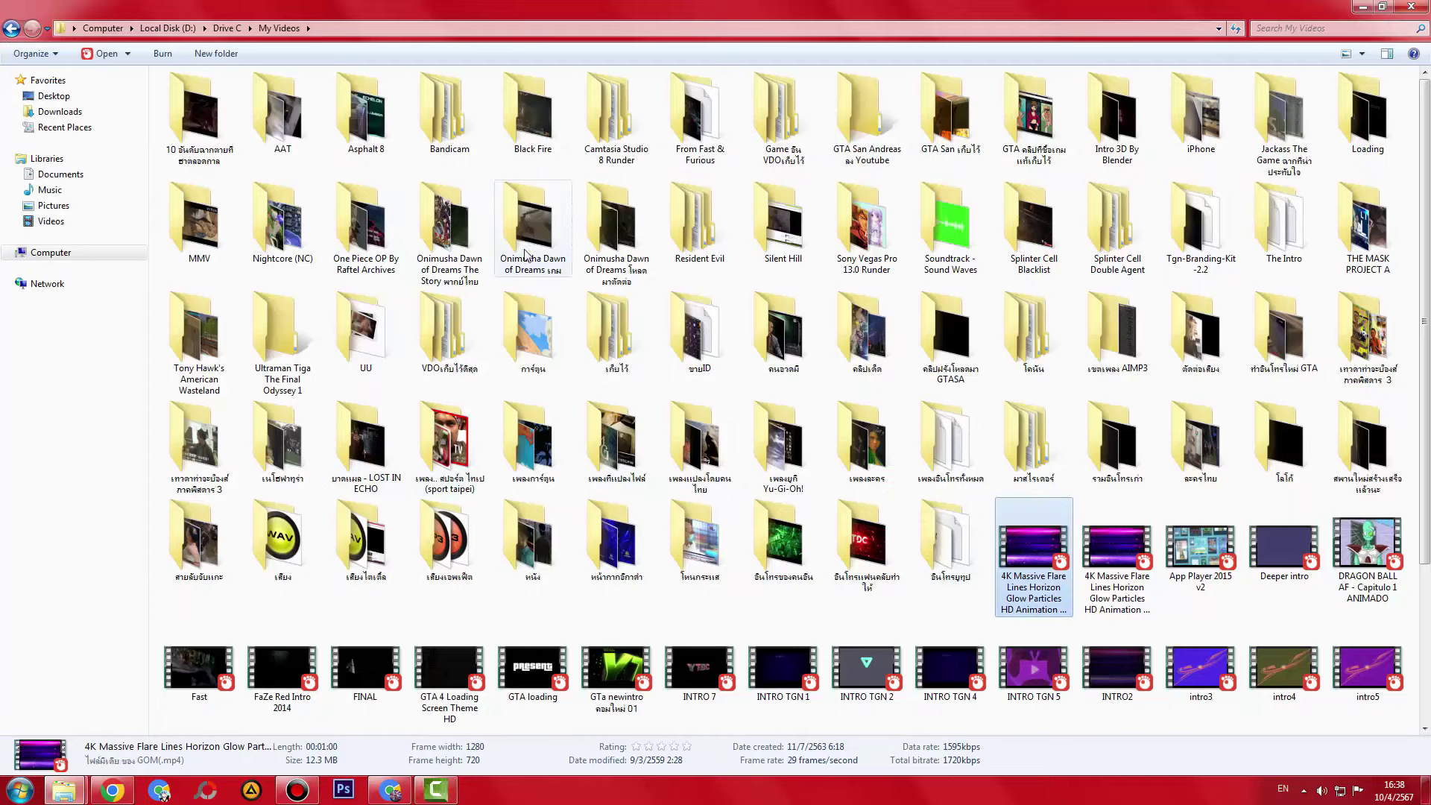
pyautogui.doubleClick(694, 220)
pyautogui.doubleClick(288, 98)
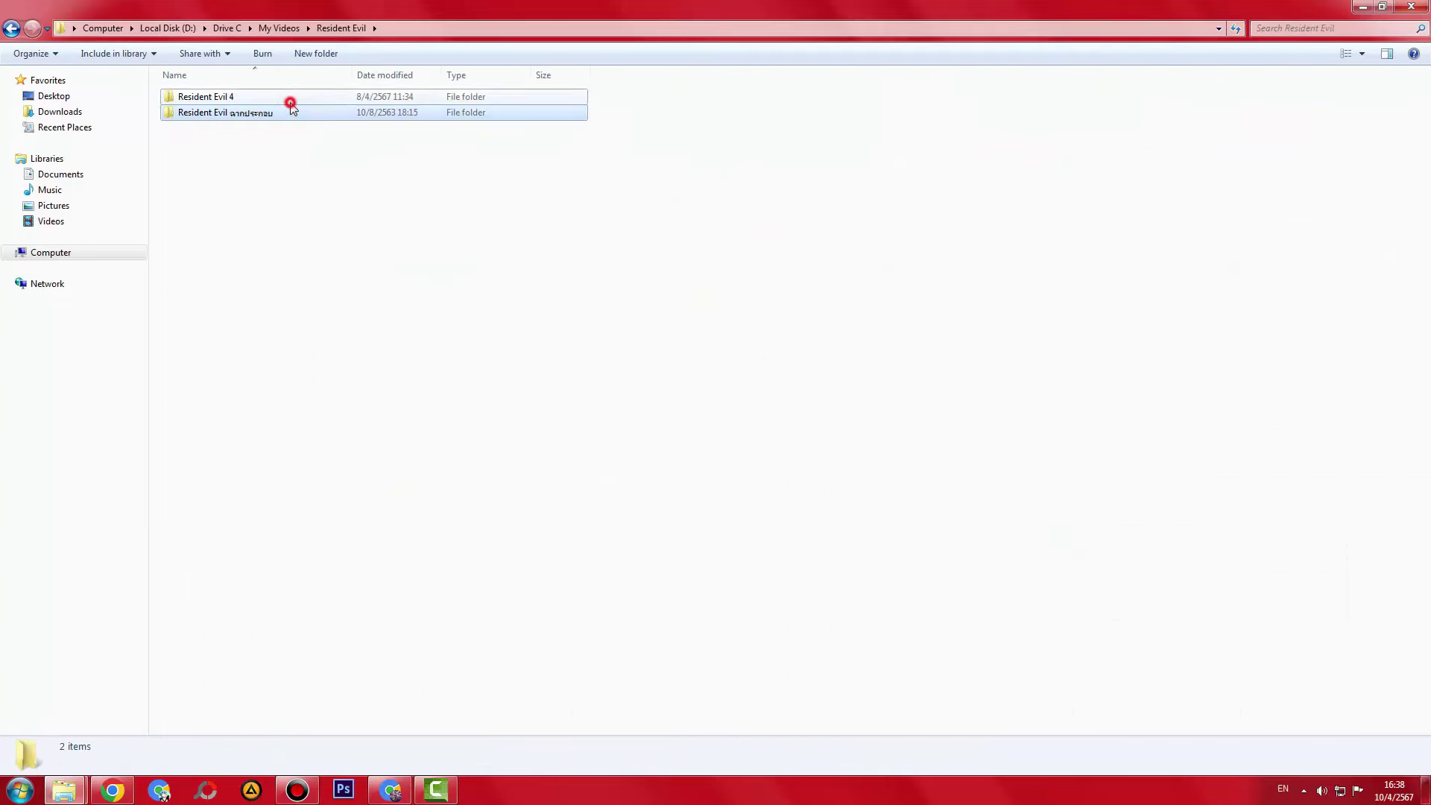
pyautogui.moveTo(605, 203); pyautogui.dragTo(991, 91)
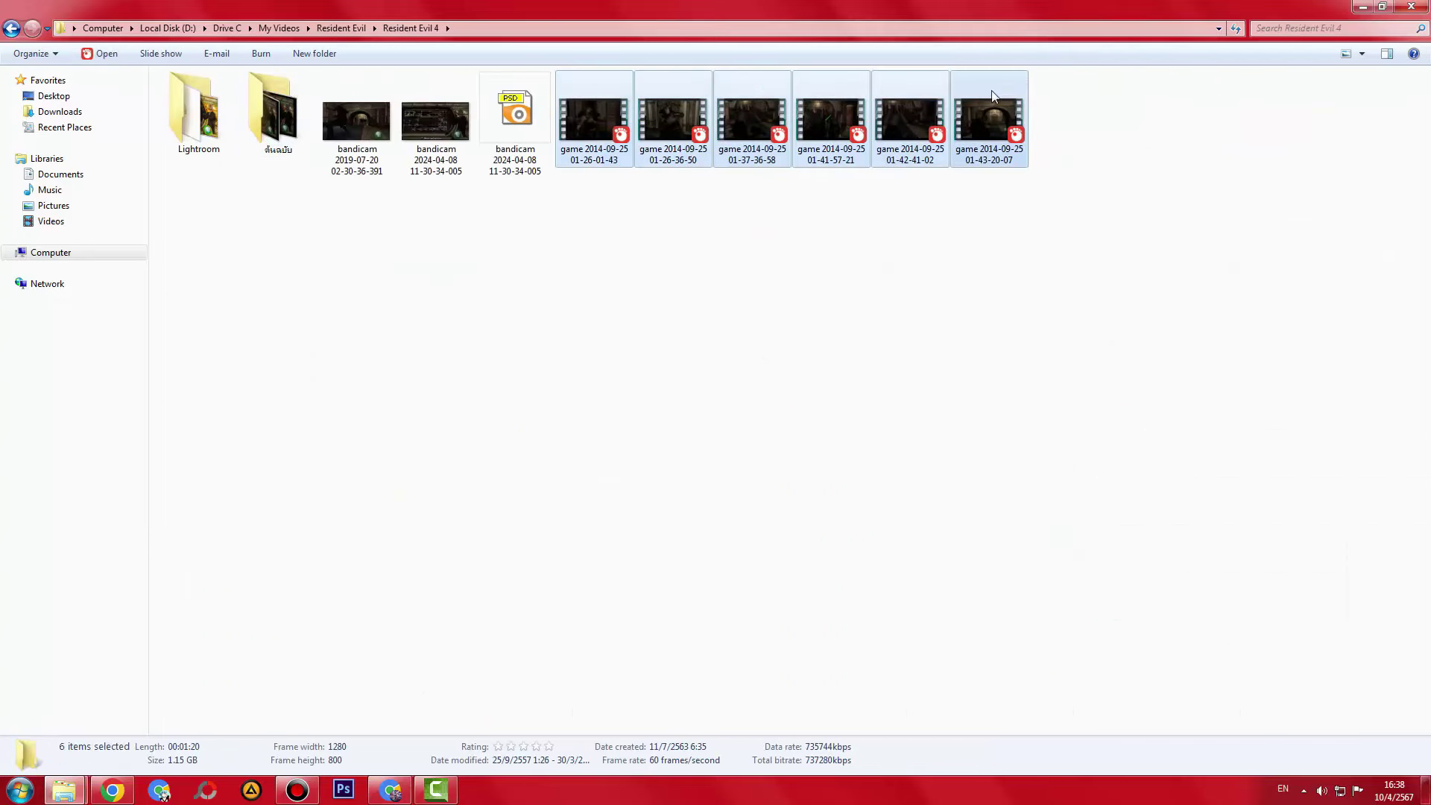
pyautogui.moveTo(596, 123); pyautogui.dragTo(250, 296)
pyautogui.click(847, 443)
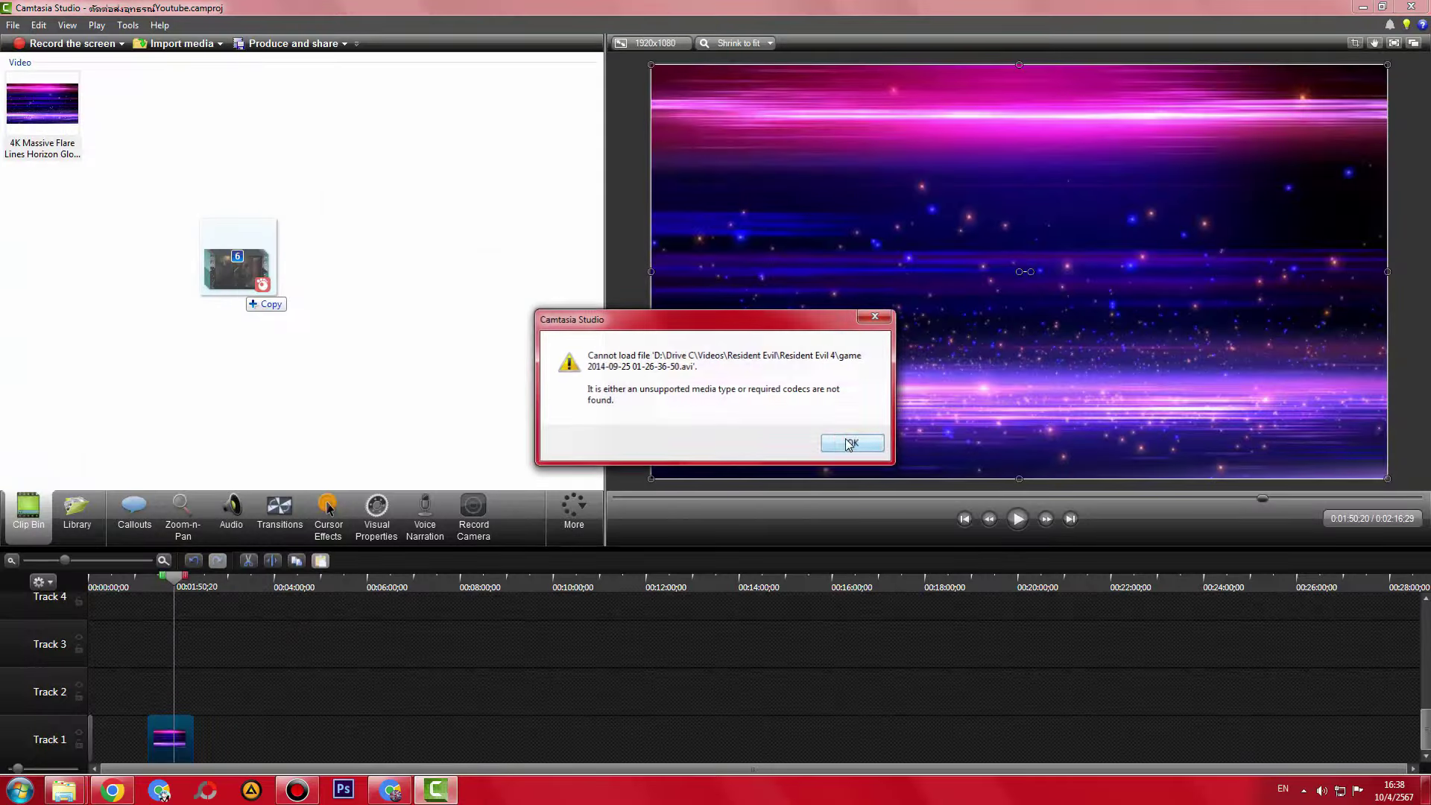
pyautogui.click(849, 443)
pyautogui.click(849, 443)
pyautogui.click(850, 443)
pyautogui.click(850, 444)
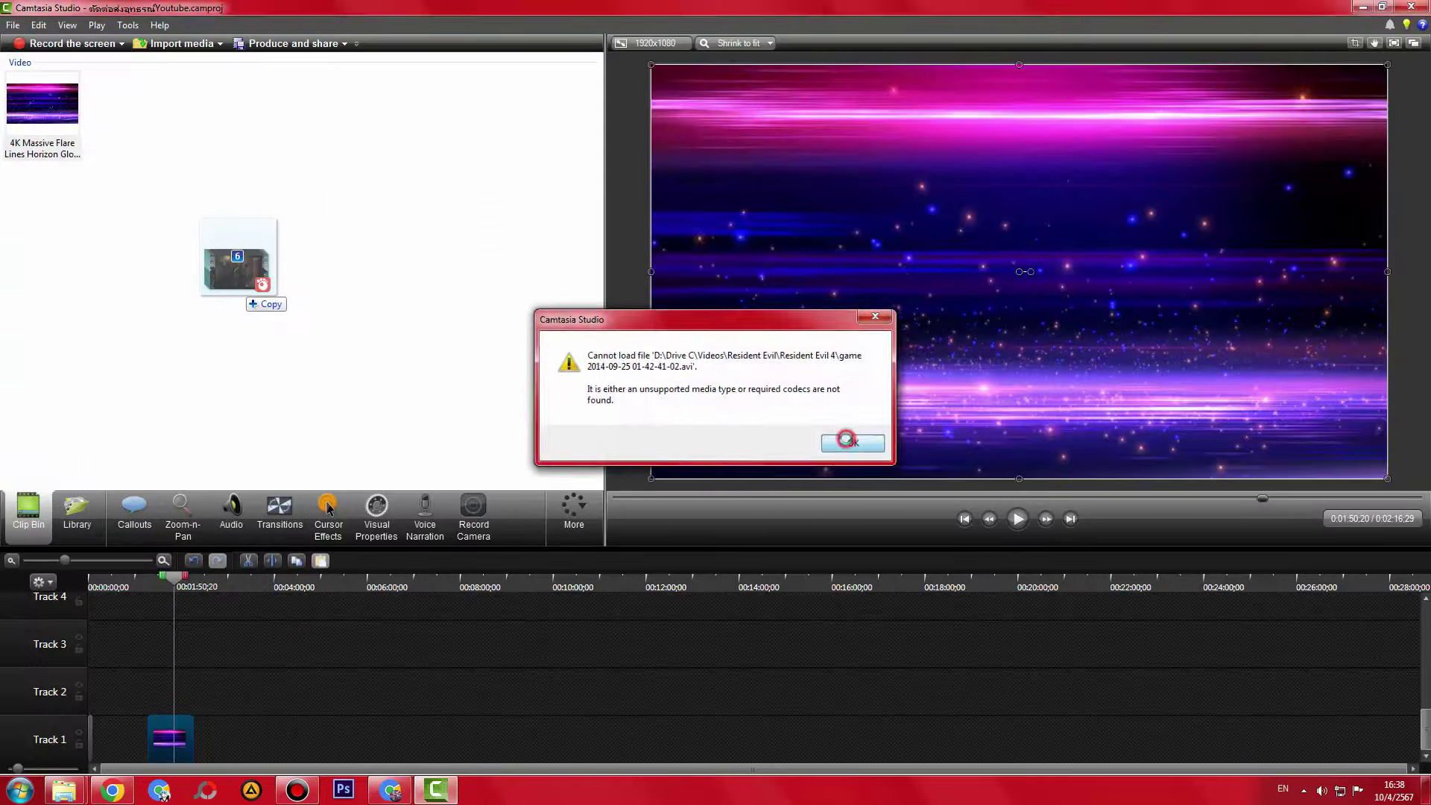
pyautogui.click(850, 443)
pyautogui.click(850, 444)
pyautogui.click(262, 393)
# - Return to the My Videos folder in the file explorer and look through its videos for usable footage
pyautogui.click(438, 789)
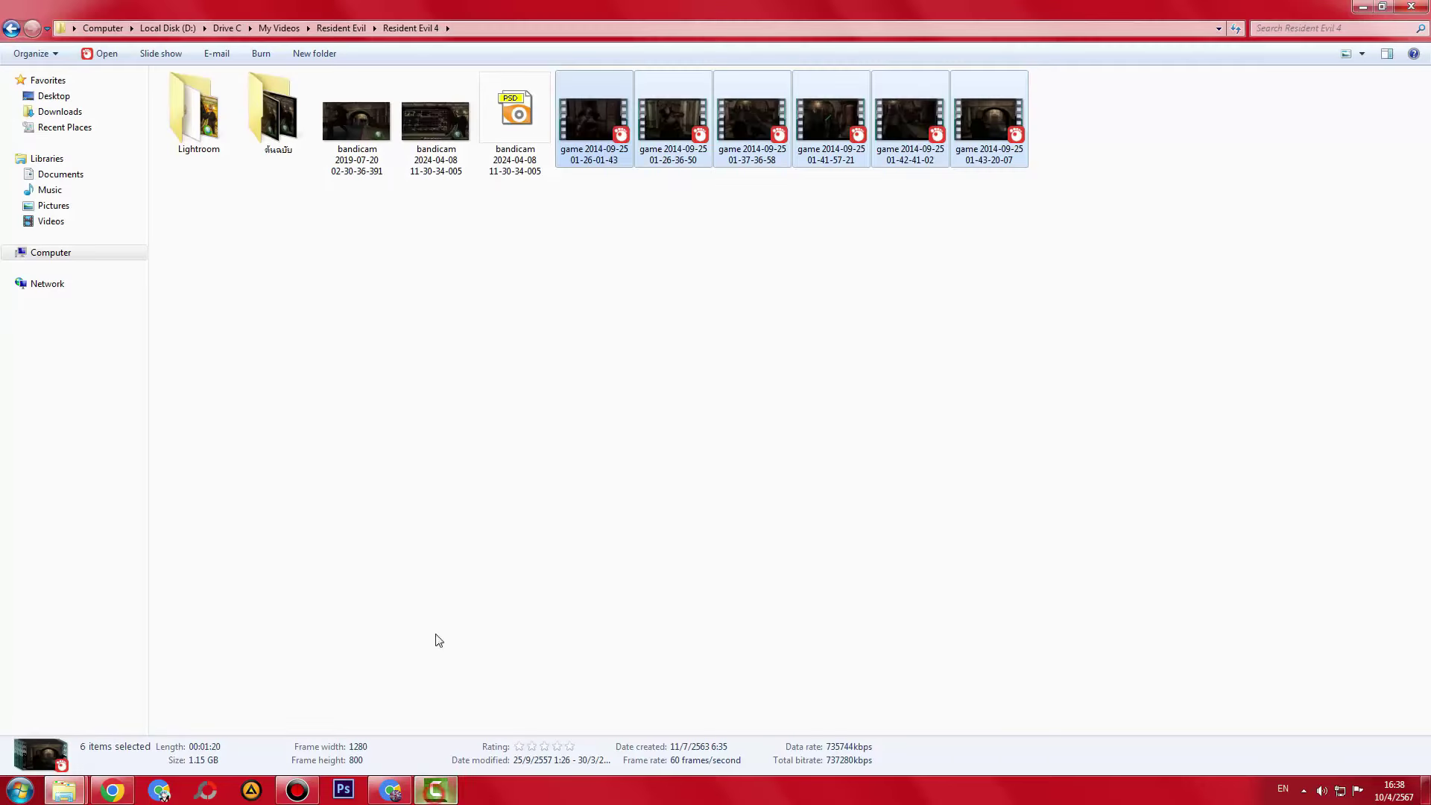
pyautogui.press('BackSpace')
pyautogui.press('BackSpace')
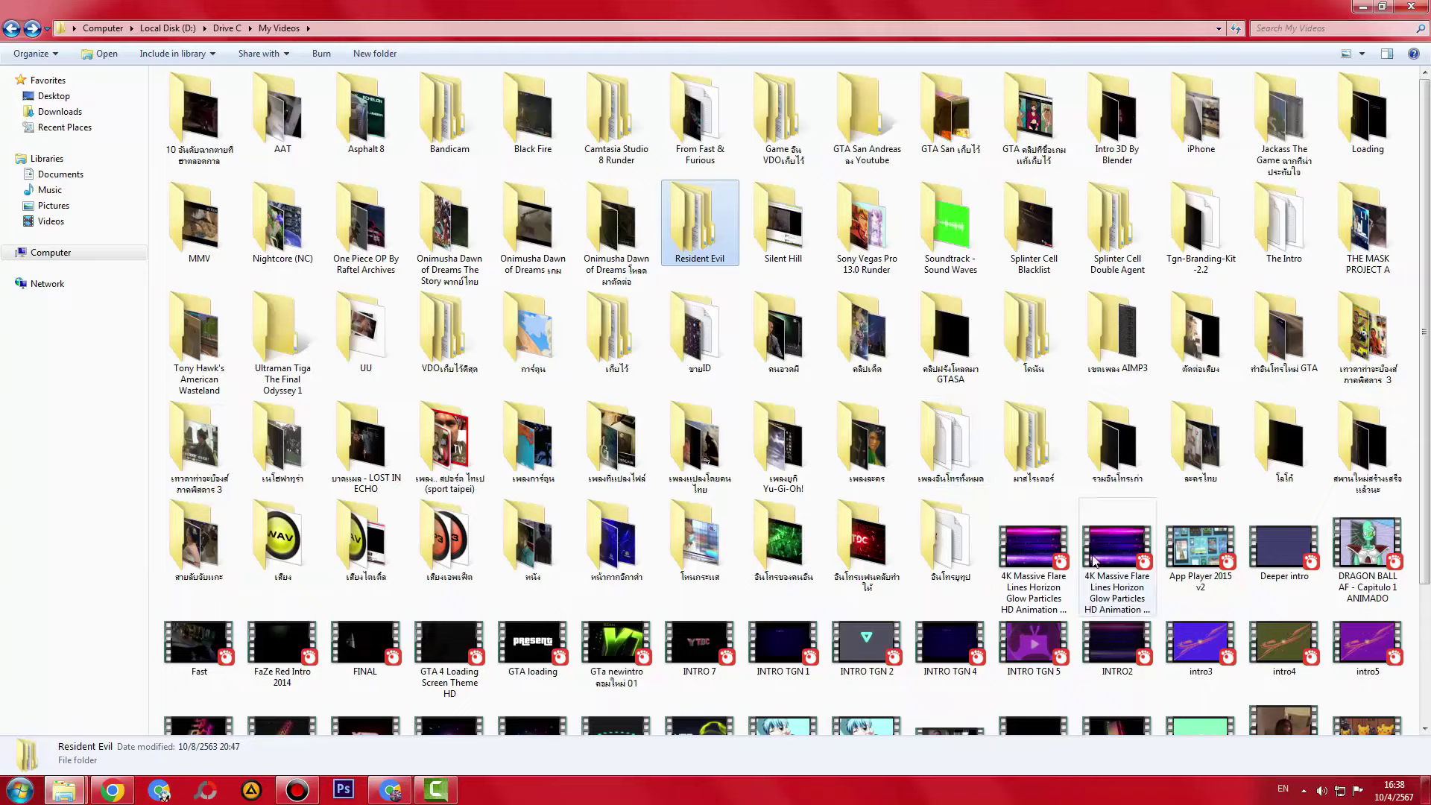
pyautogui.scroll(-3, 1276, 531)
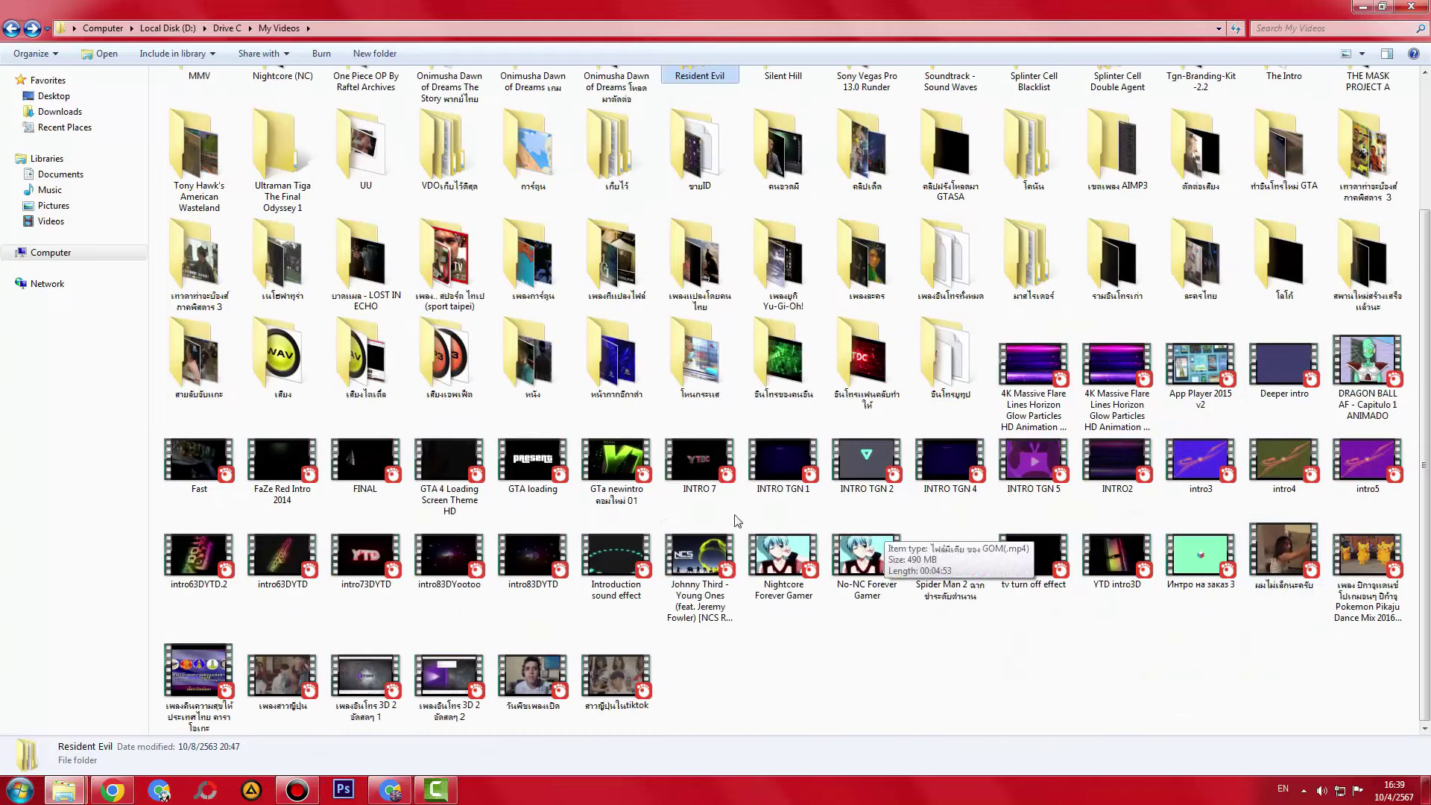
pyautogui.click(1286, 549)
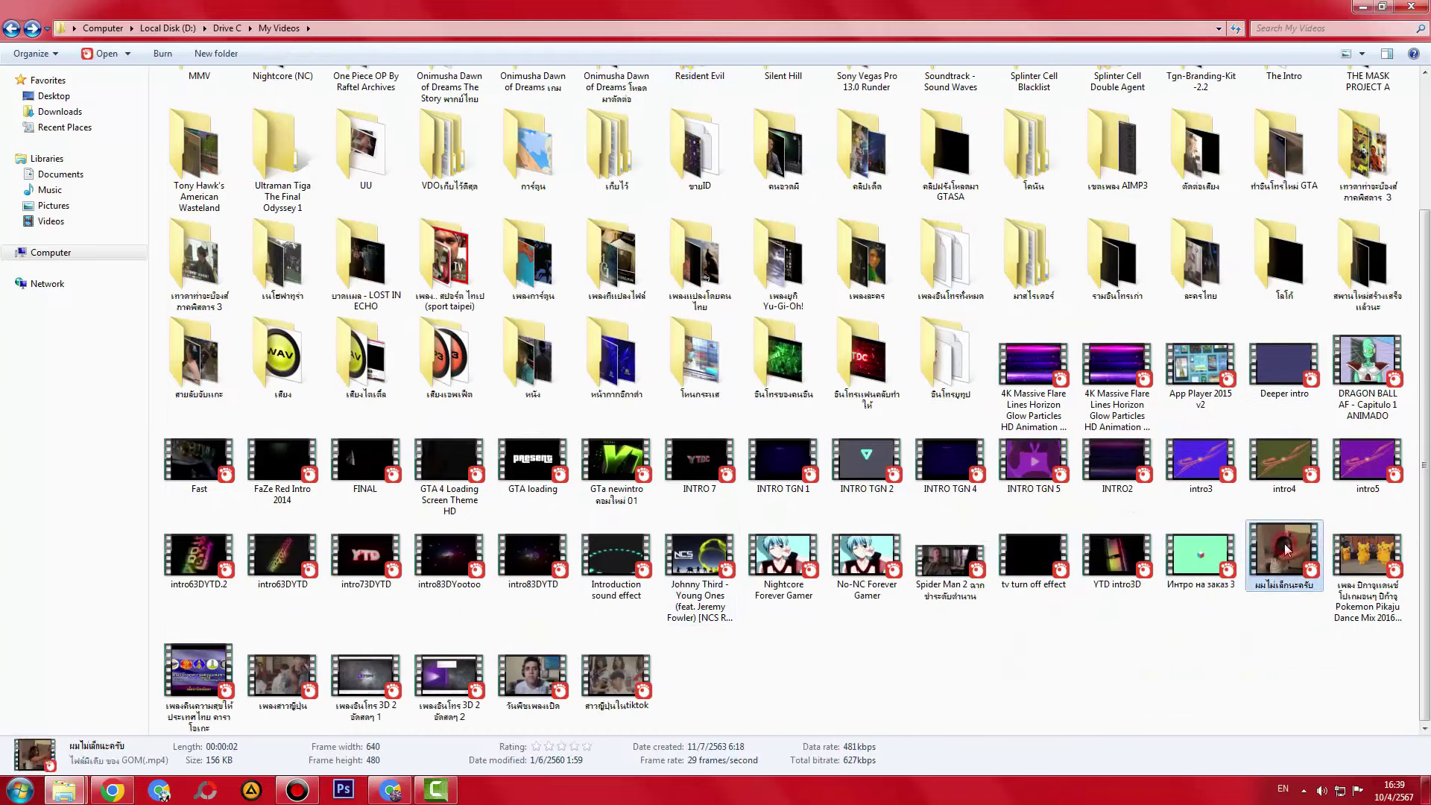
pyautogui.click(867, 684)
pyautogui.scroll(2, 870, 689)
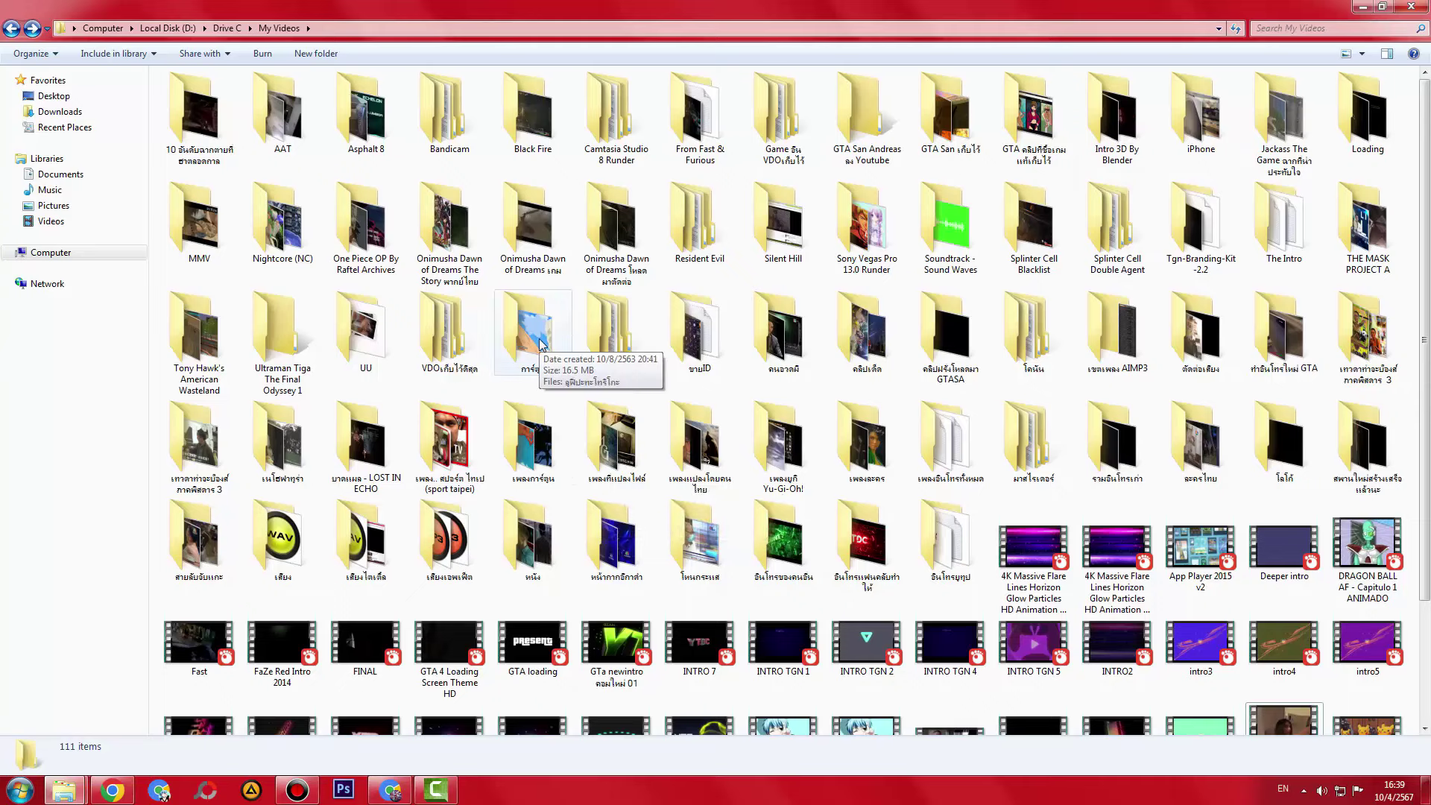
# - Open the second subfolder inside the Resident Evil folder, the one holding the intro and trailer videos
pyautogui.doubleClick(705, 216)
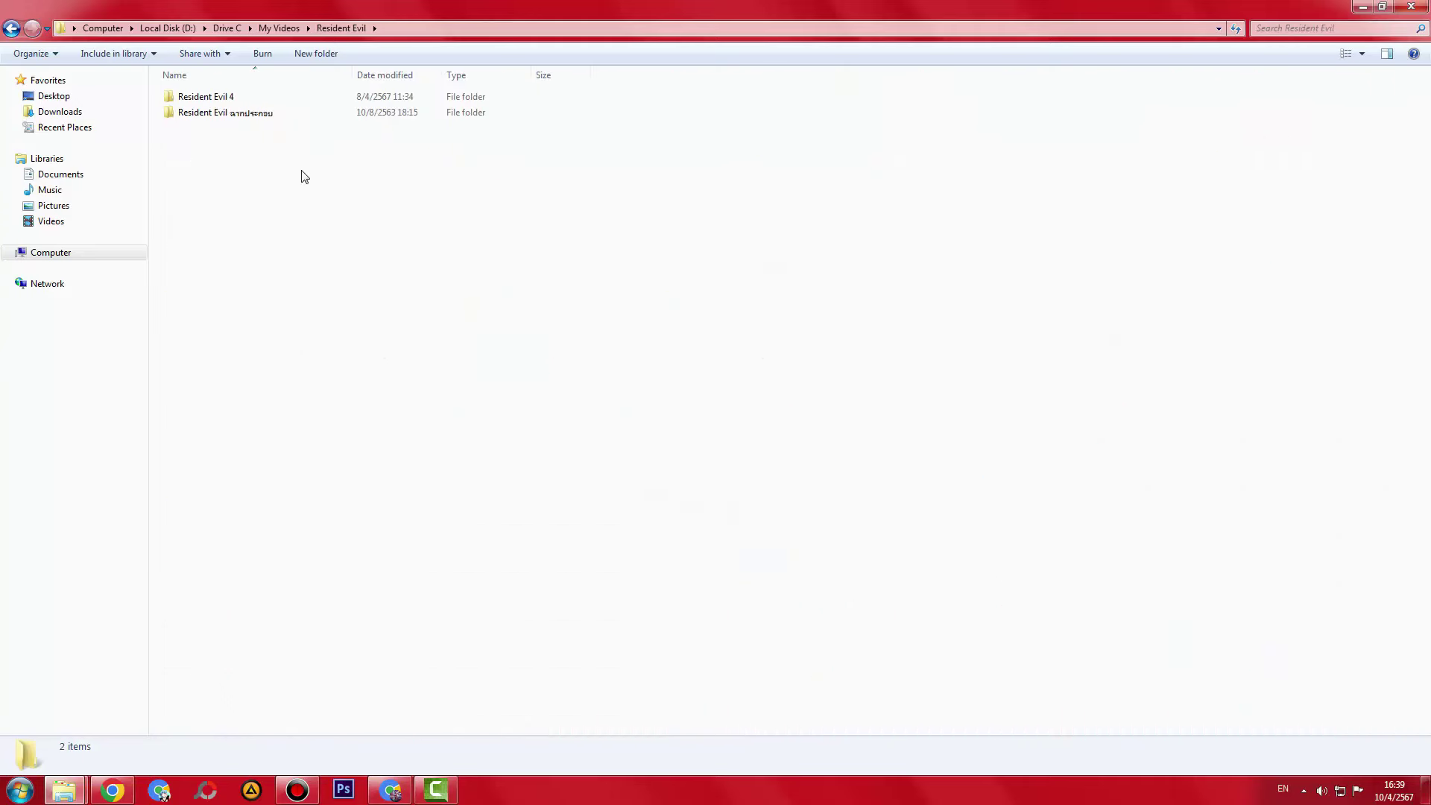
pyautogui.doubleClick(220, 97)
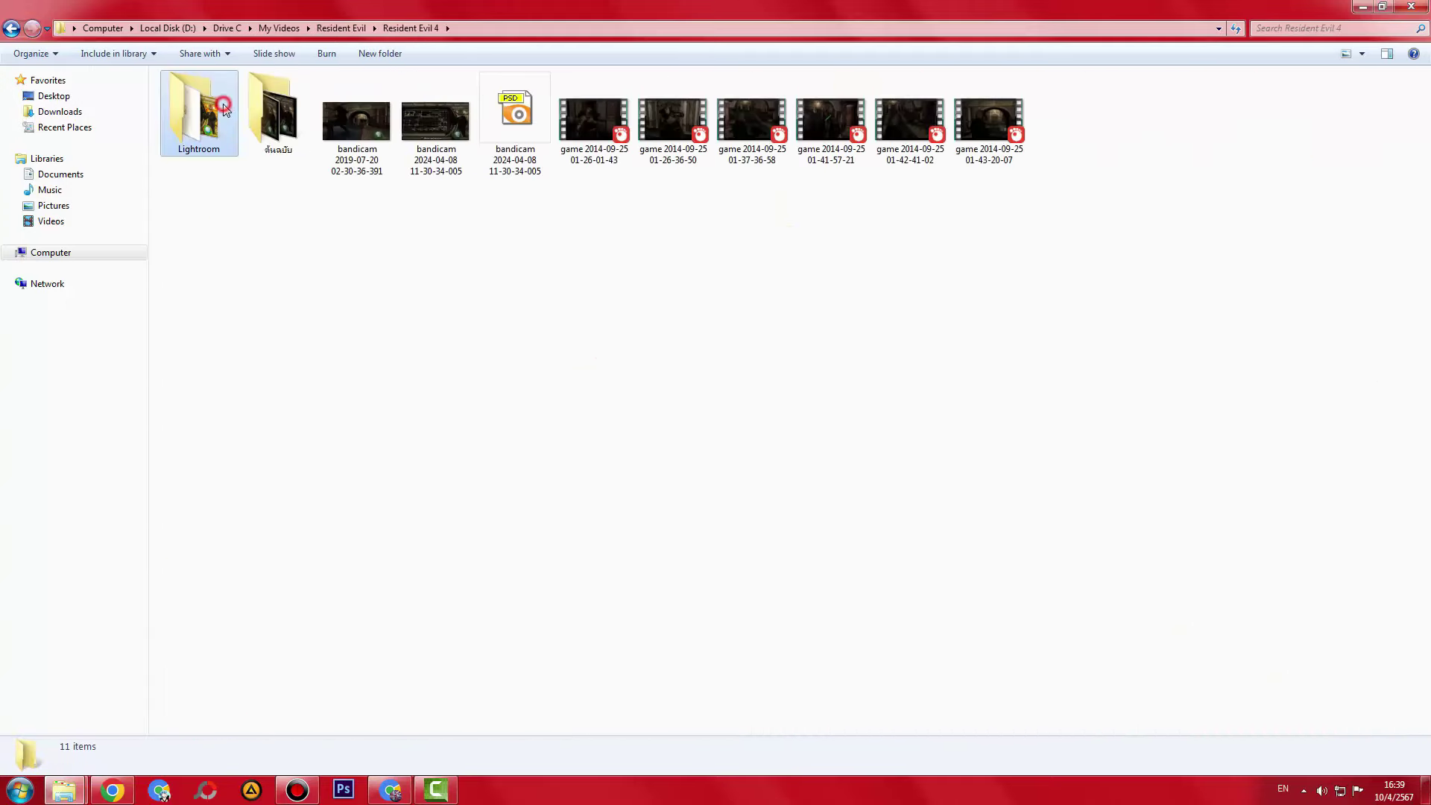
pyautogui.press('BackSpace')
pyautogui.doubleClick(217, 118)
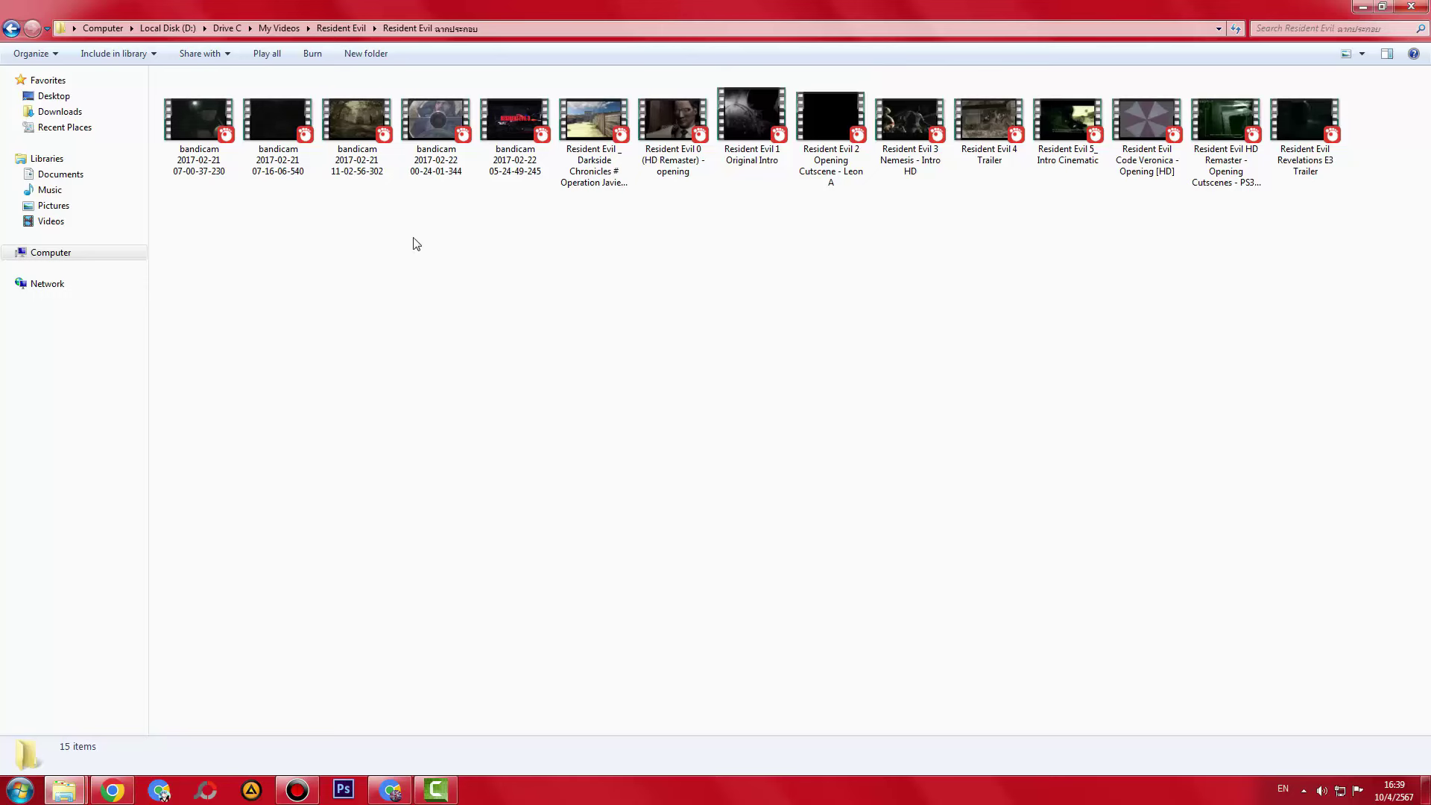
pyautogui.click(203, 149)
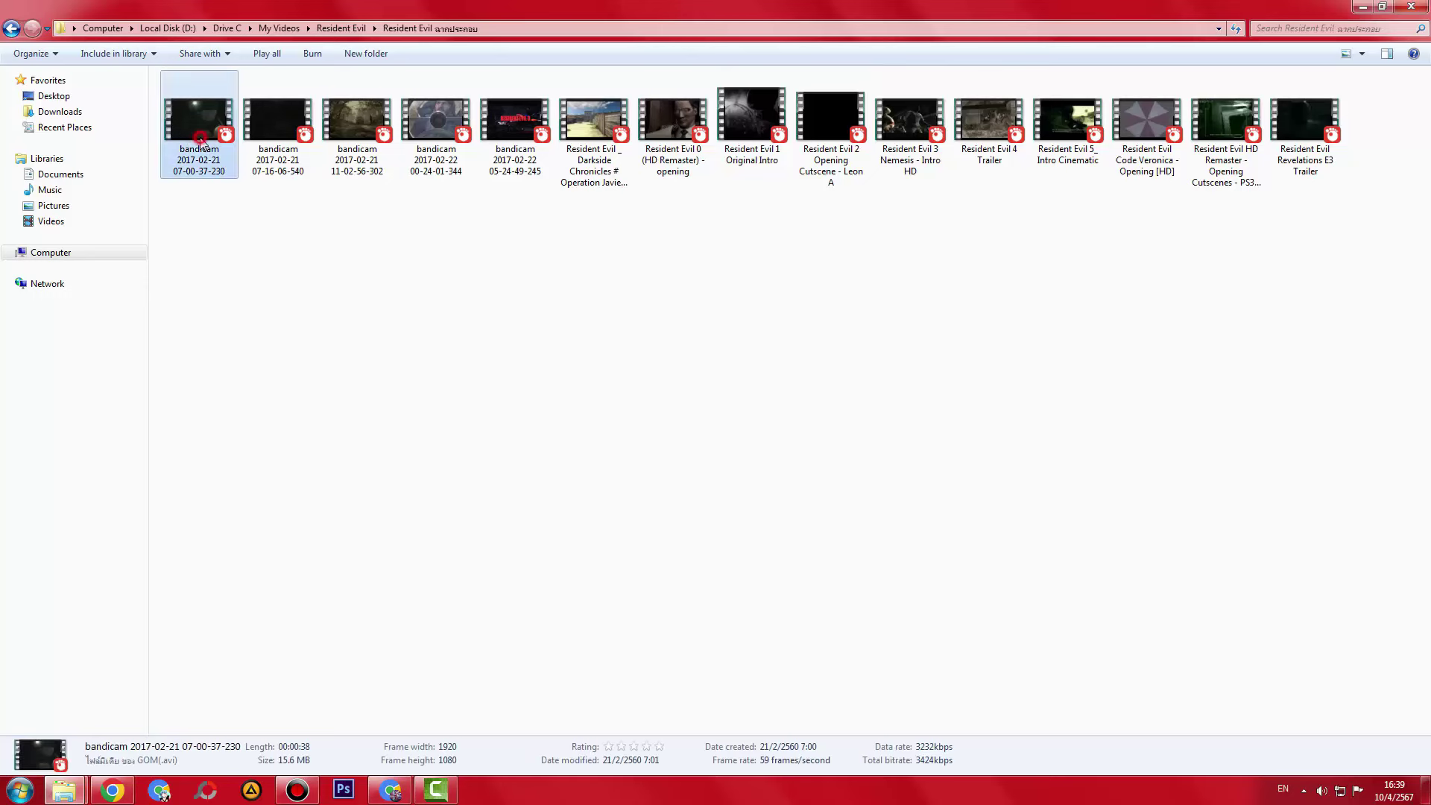
pyautogui.click(262, 125)
pyautogui.click(324, 123)
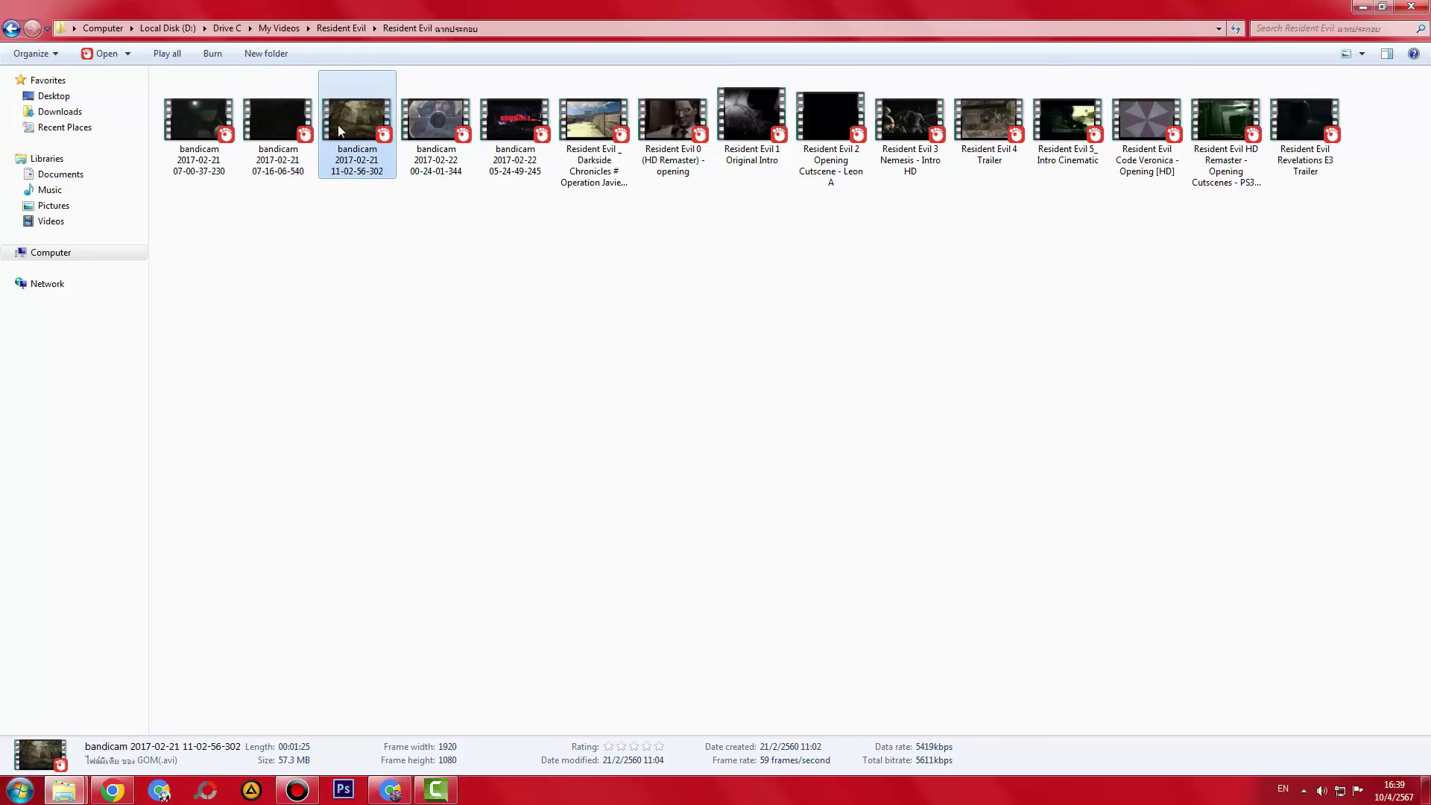
pyautogui.doubleClick(289, 121)
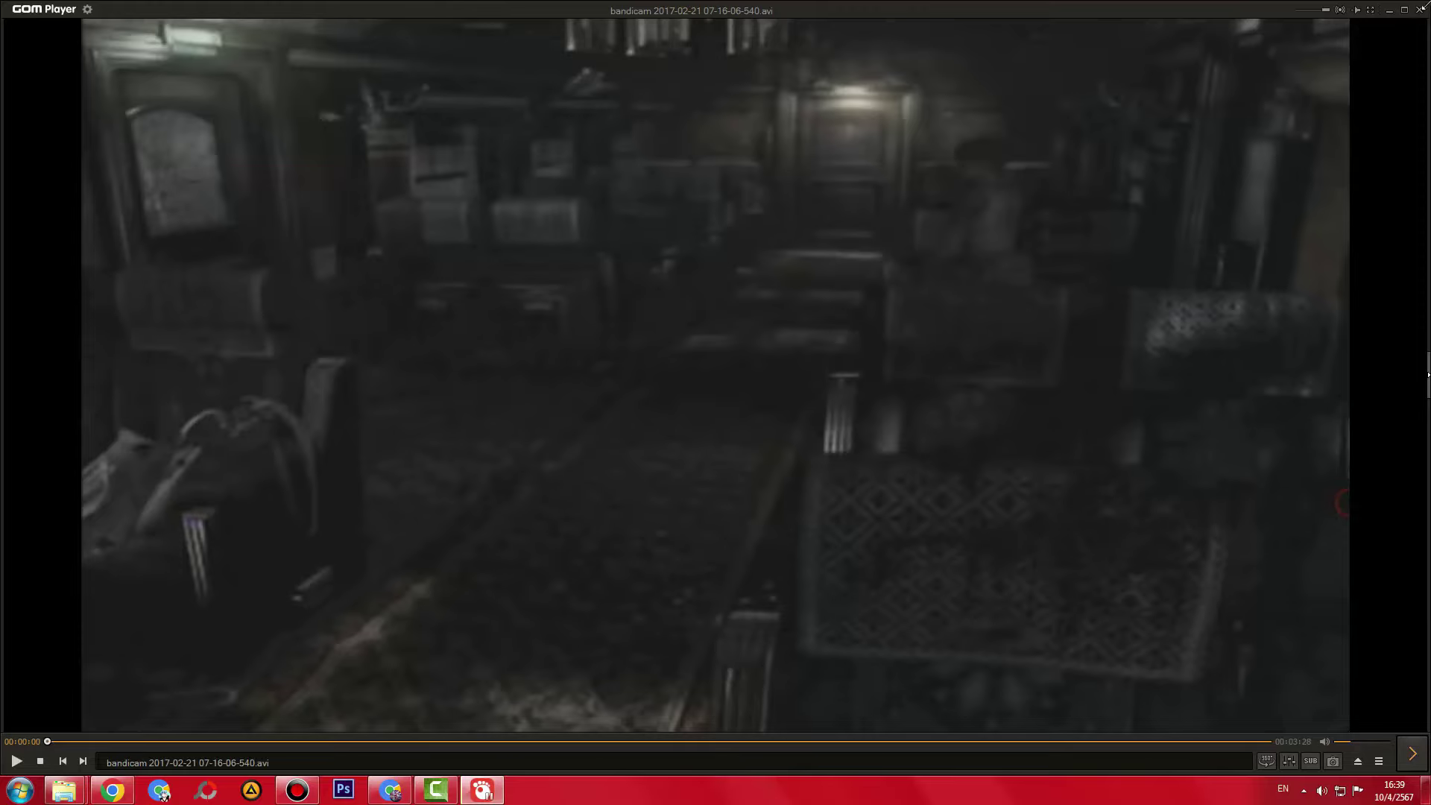
pyautogui.click(1418, 8)
pyautogui.doubleClick(357, 119)
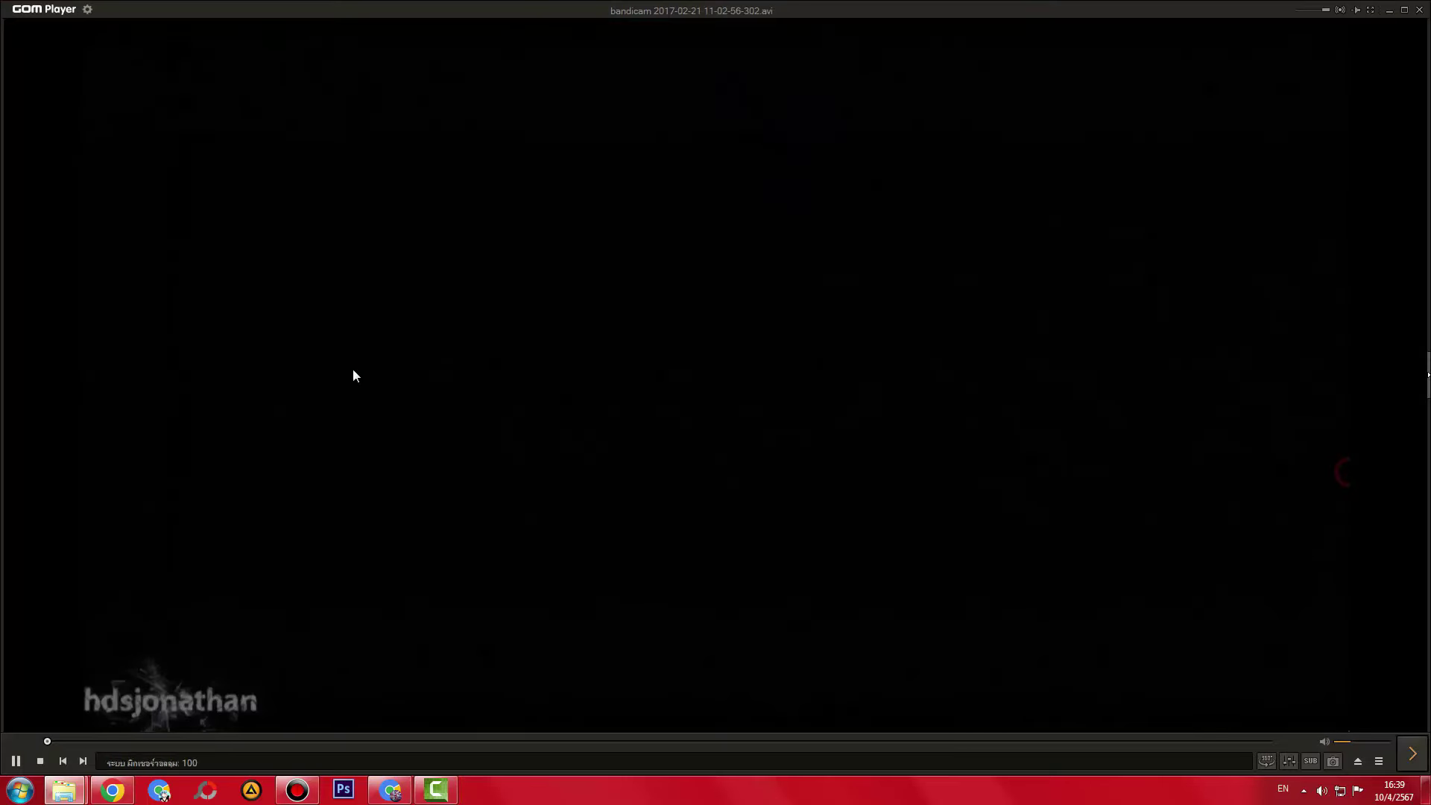
pyautogui.click(1418, 10)
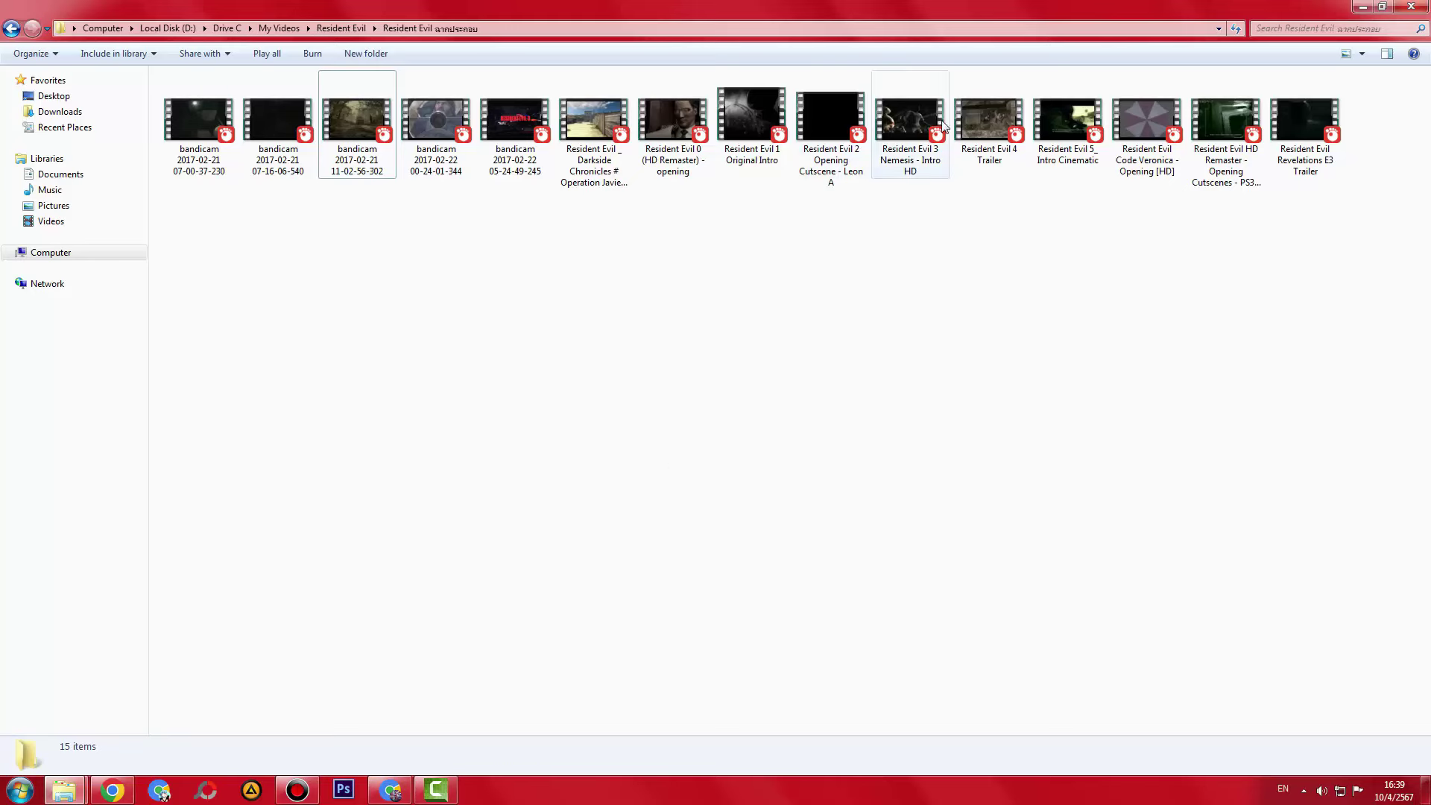
# - Add the Resident Evil 4 Trailer video to Track 1 after the flare background and enlarge it to fill the canvas
pyautogui.moveTo(989, 120); pyautogui.dragTo(243, 291)
pyautogui.moveTo(122, 123); pyautogui.dragTo(230, 742)
pyautogui.click(196, 591)
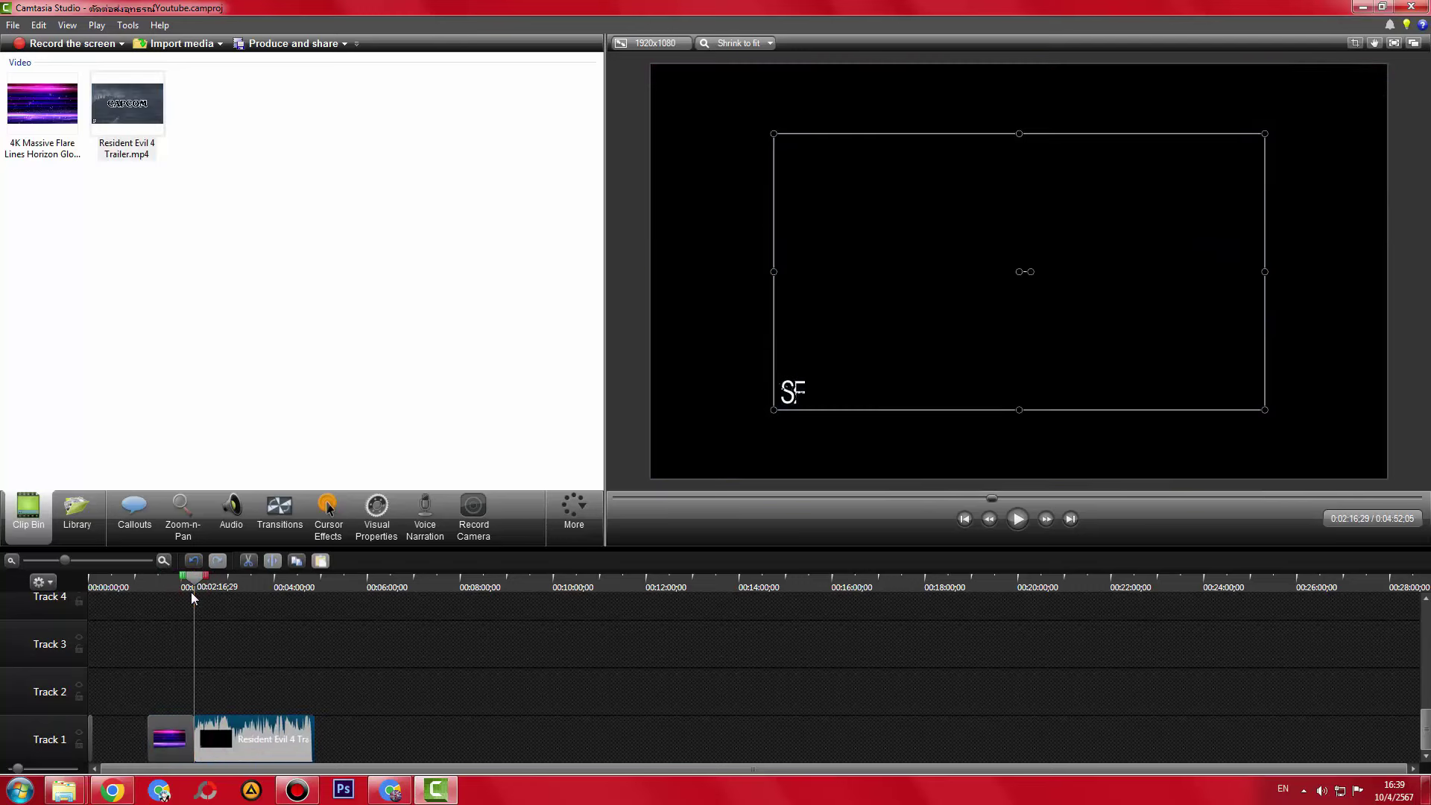
pyautogui.click(217, 715)
pyautogui.moveTo(1265, 409); pyautogui.dragTo(1271, 477)
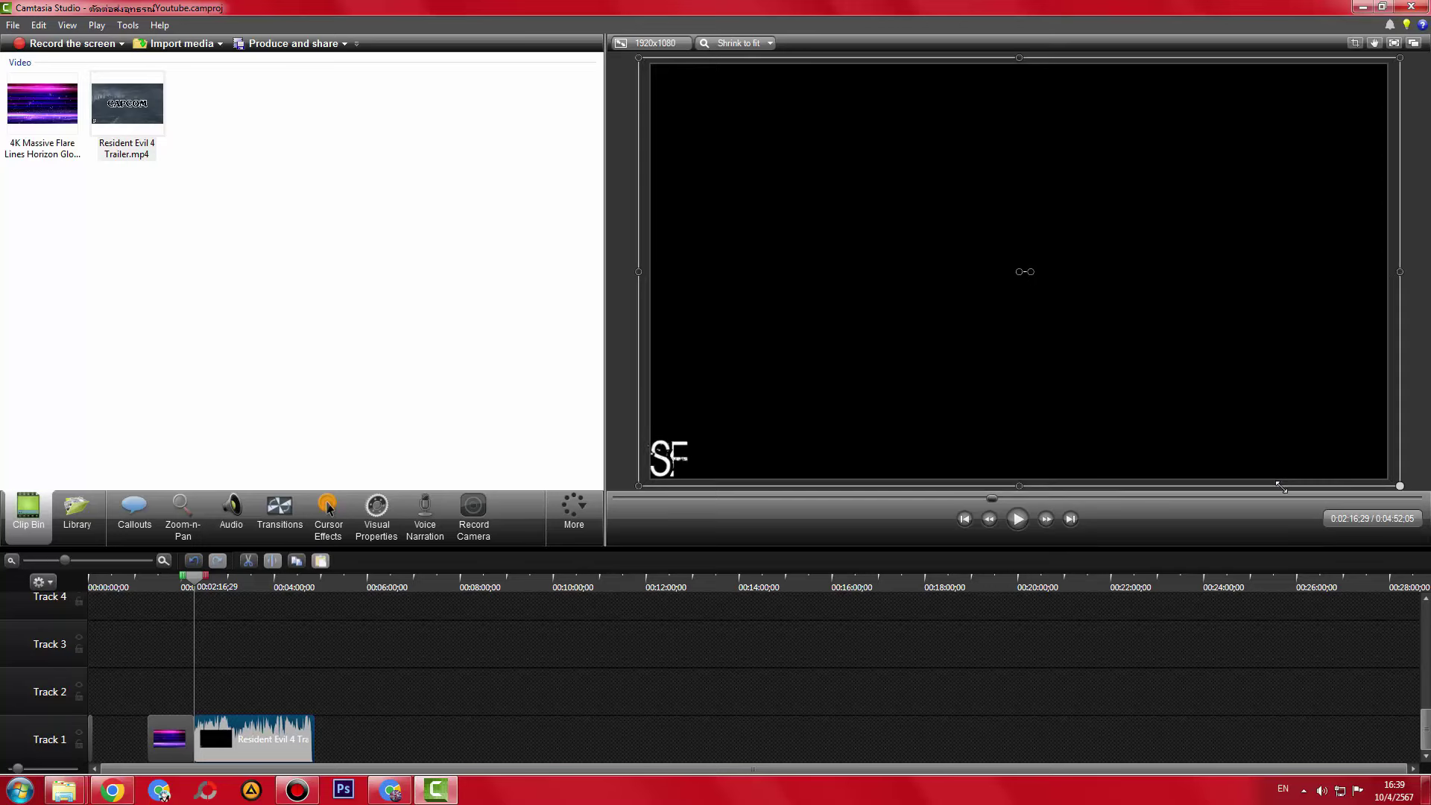
# - Split the Resident Evil 4 Trailer clip at 0:04:40;11 and delete the part after the cut
pyautogui.moveTo(65, 559)
pyautogui.mouseDown()
pyautogui.moveTo(94, 566)
pyautogui.moveTo(75, 567)
pyautogui.mouseUp()
pyautogui.click(552, 656)
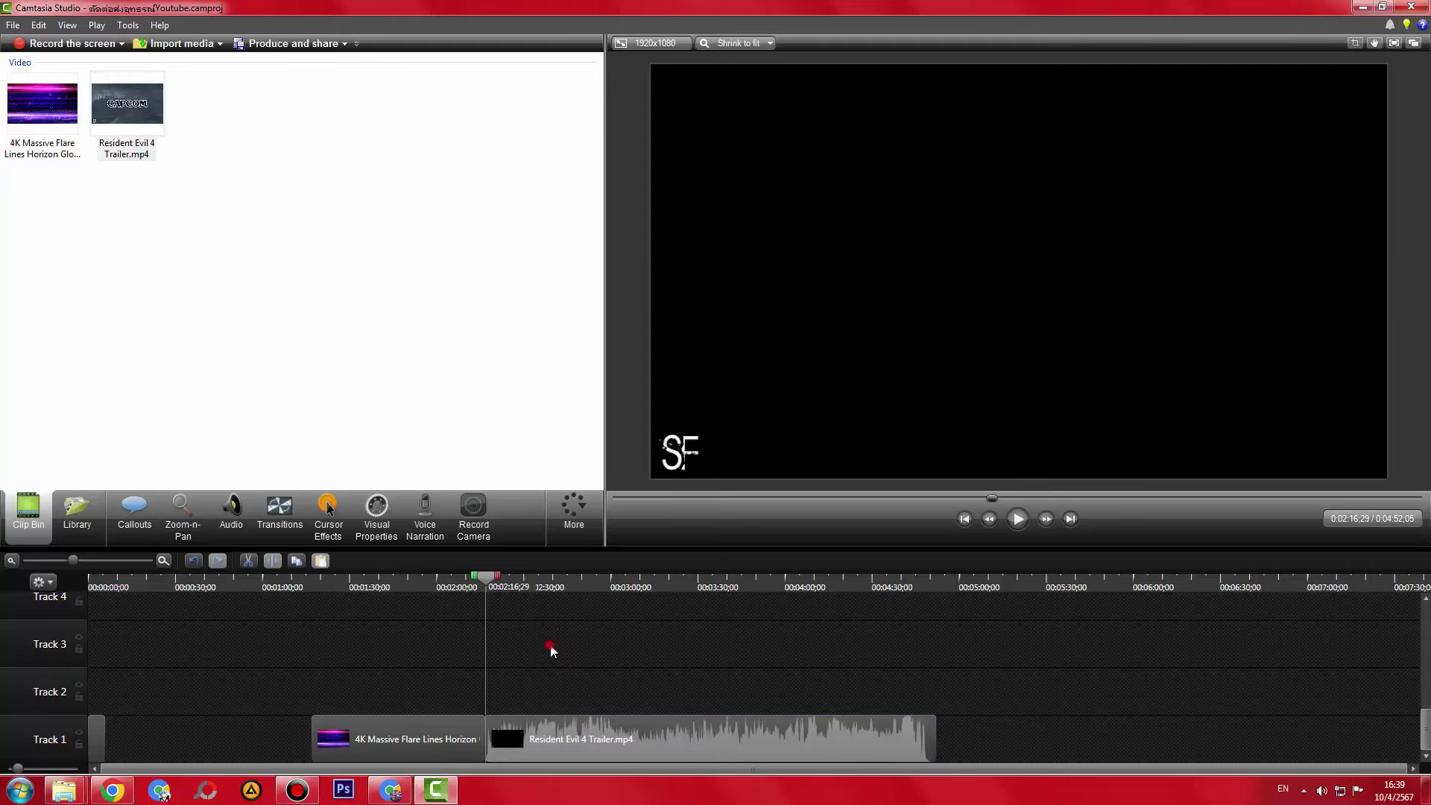
pyautogui.moveTo(481, 590); pyautogui.dragTo(803, 645)
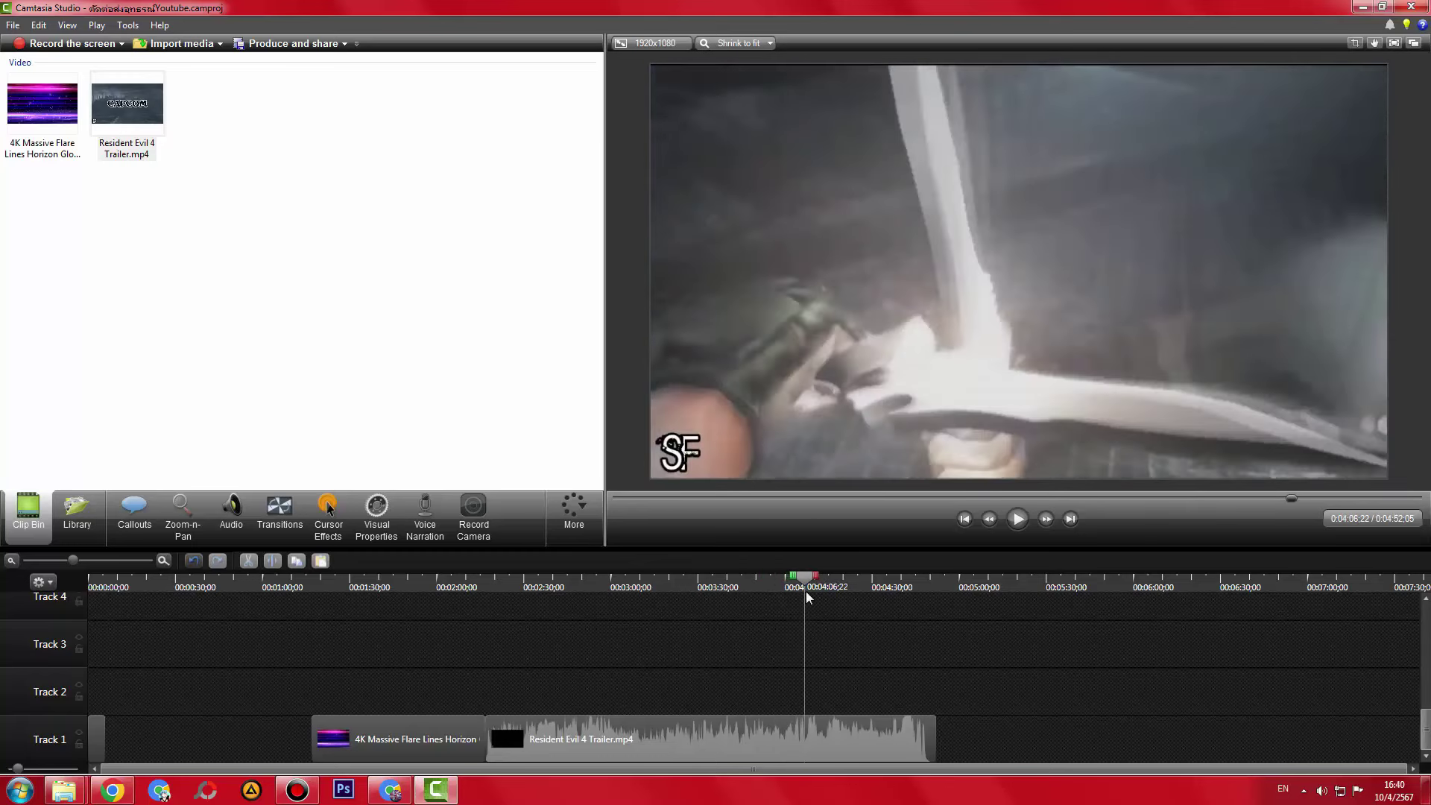
pyautogui.moveTo(806, 592); pyautogui.dragTo(904, 644)
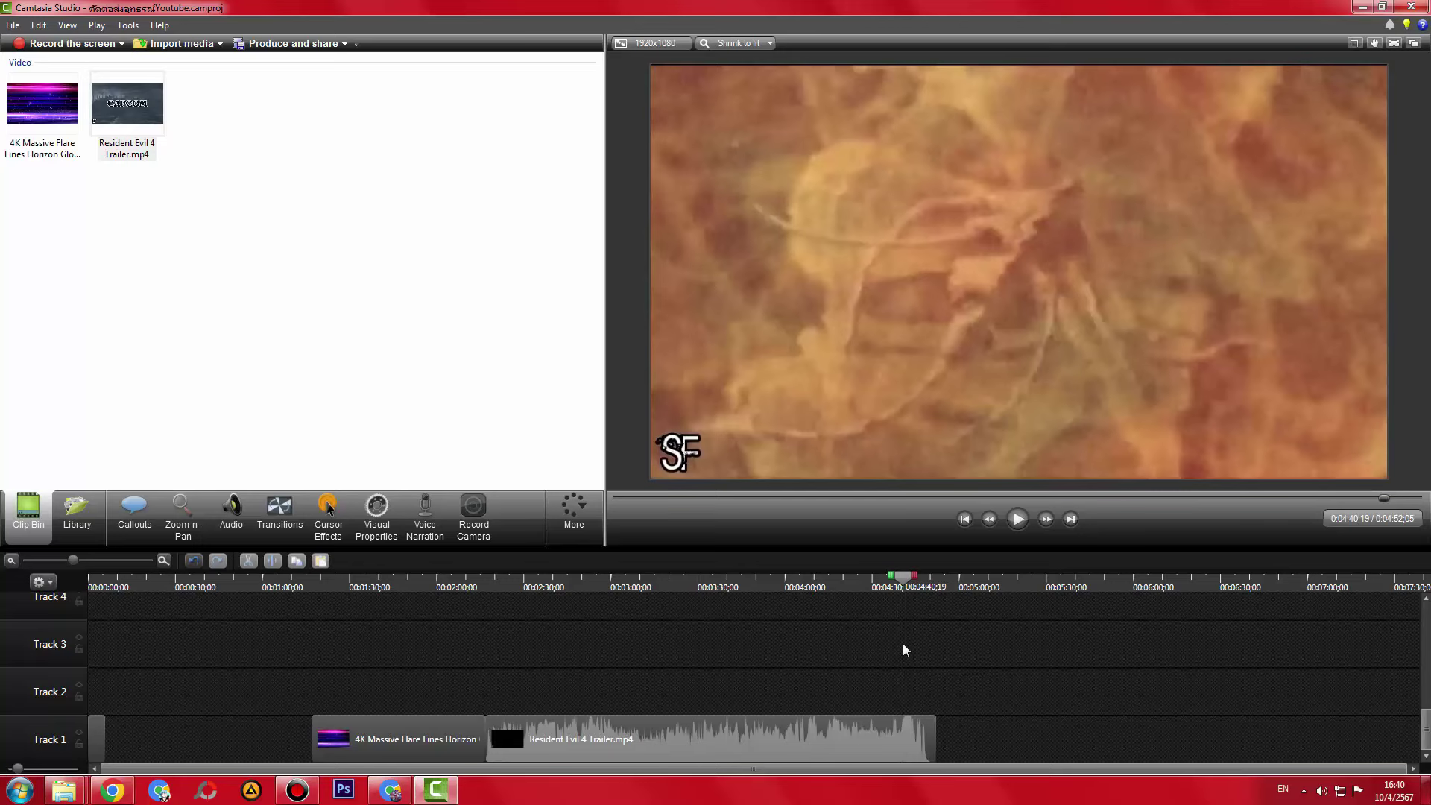
pyautogui.moveTo(903, 645); pyautogui.dragTo(902, 651)
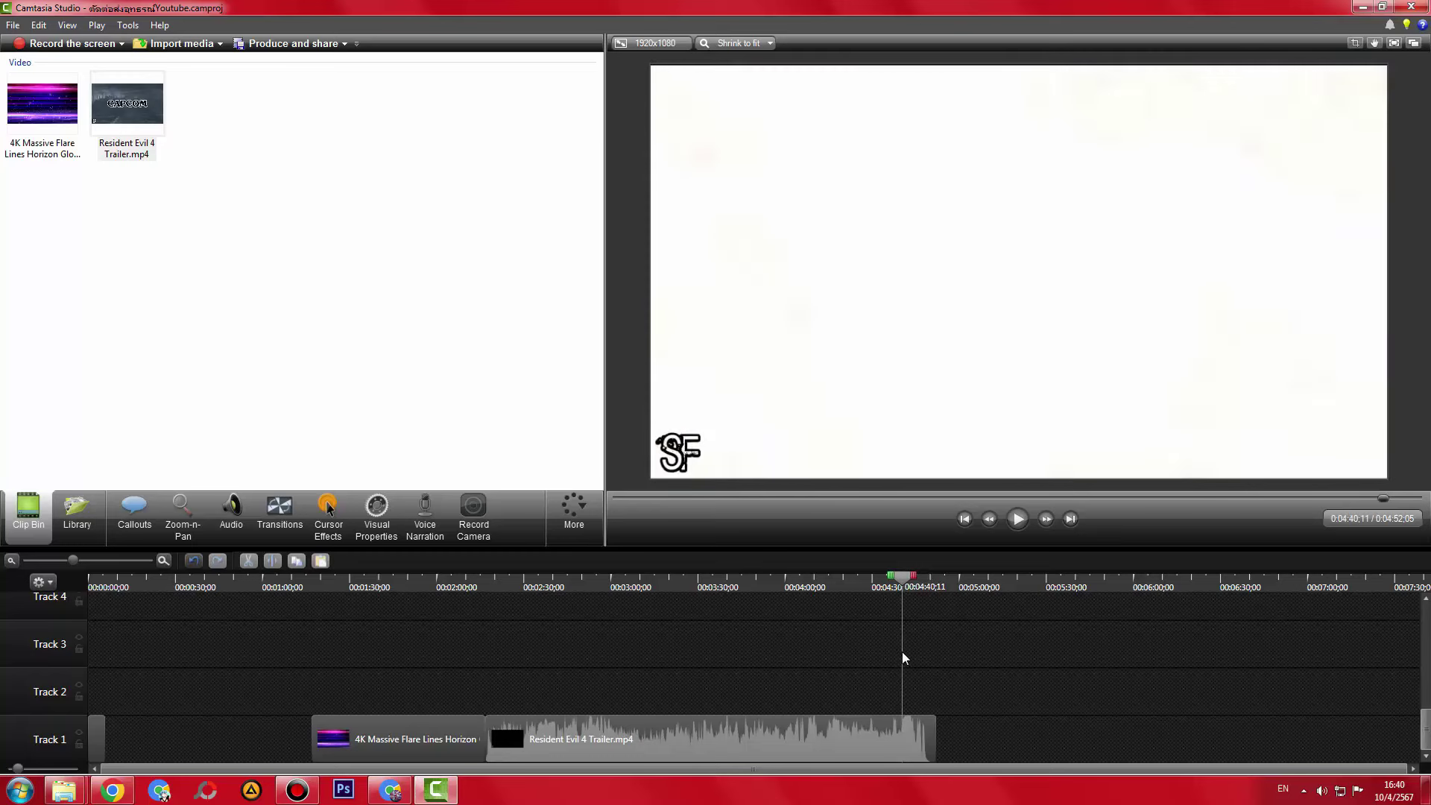
pyautogui.press('s')
pyautogui.click(965, 695)
pyautogui.click(920, 738)
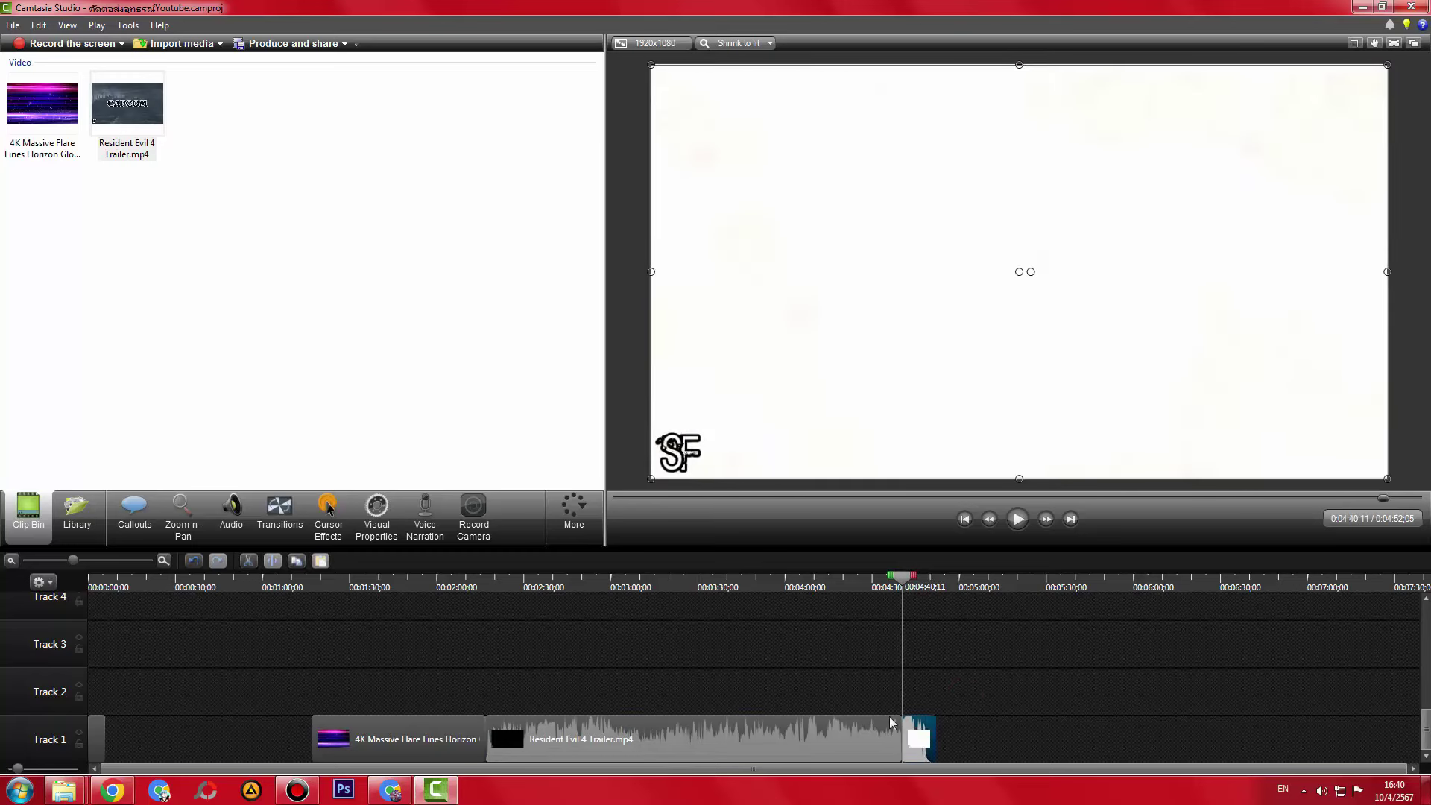
pyautogui.press('Delete')
# - Cut a short section ending at 0:03:40;24 out of the middle of the trailer clip on Track 1
pyautogui.click(721, 585)
pyautogui.click(729, 585)
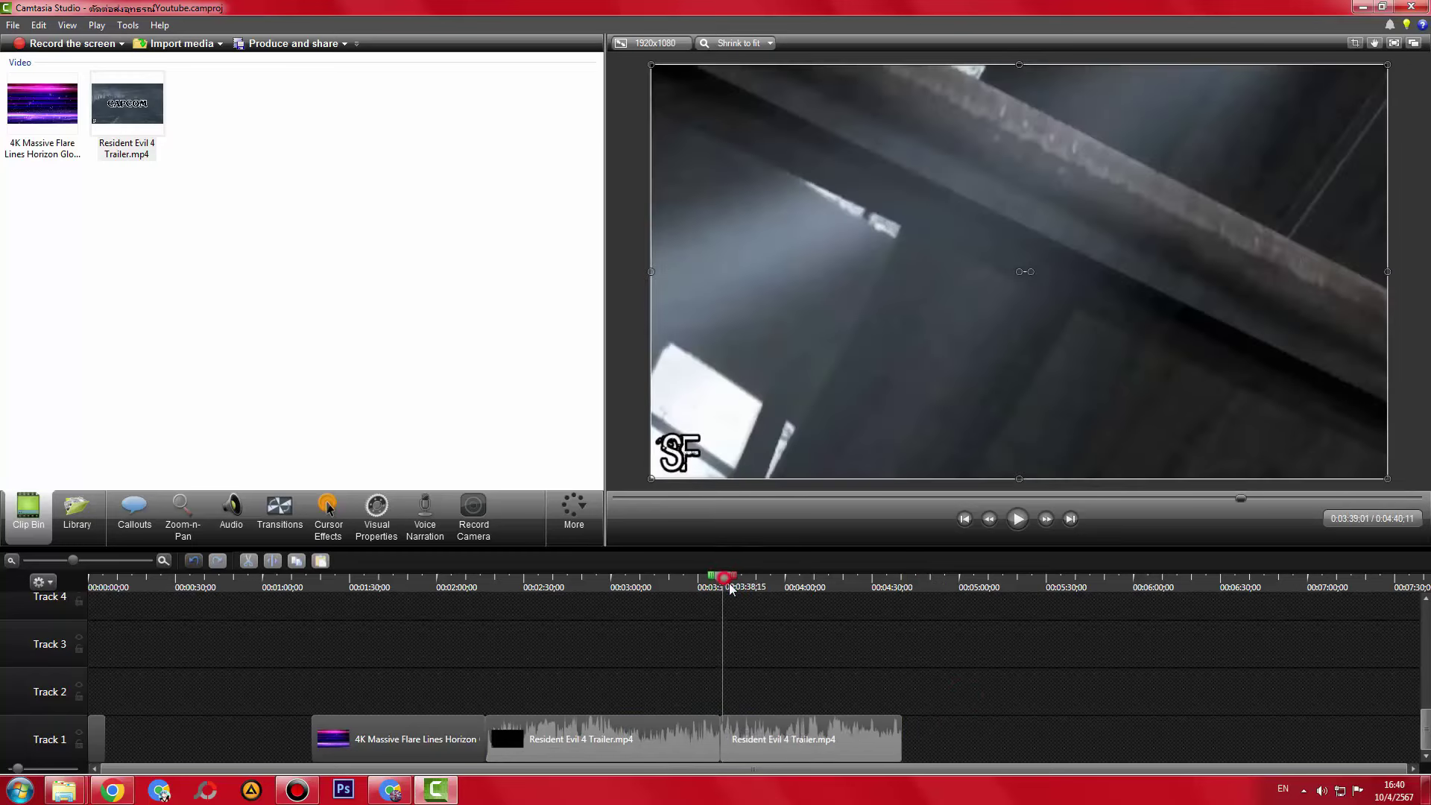
pyautogui.press('s')
pyautogui.click(727, 717)
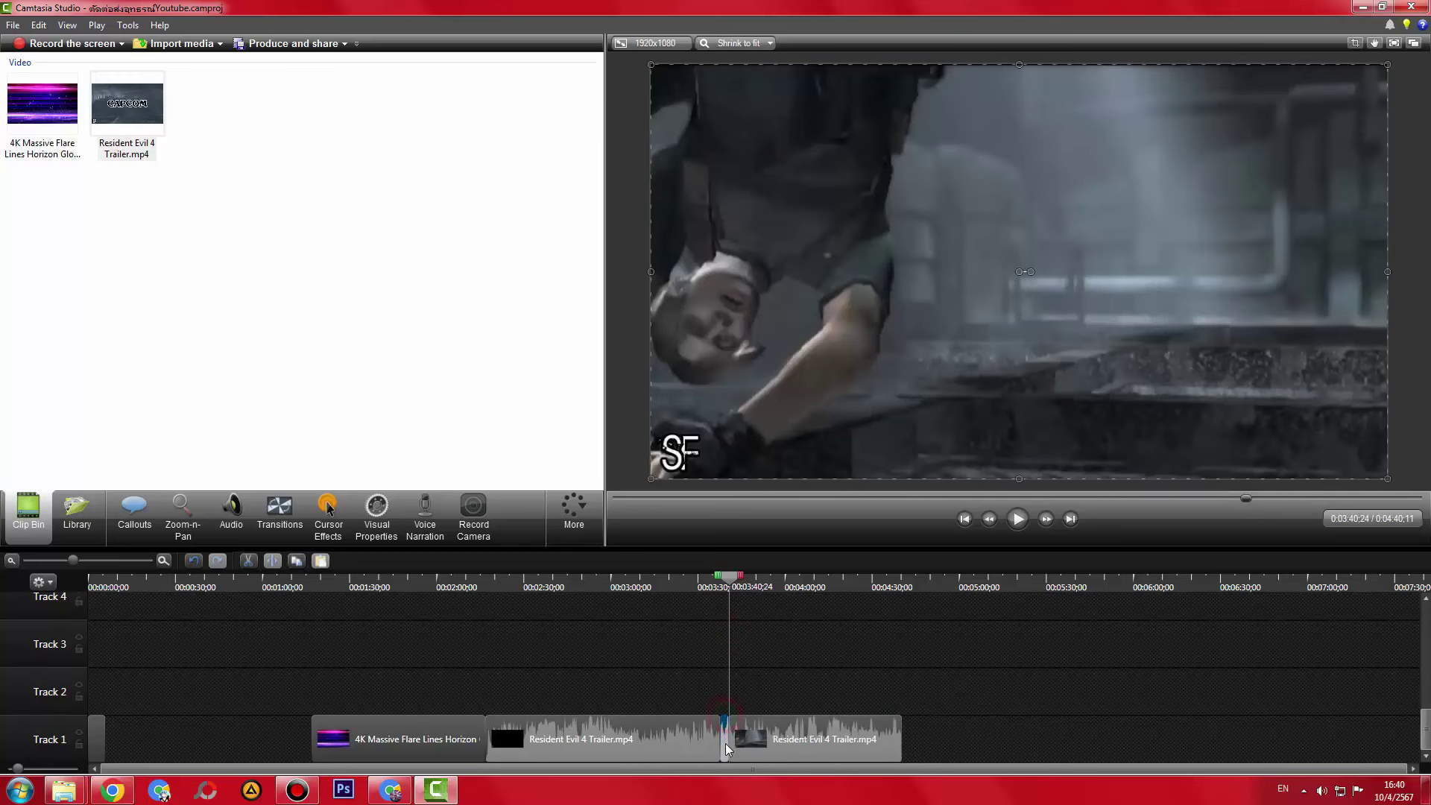
pyautogui.press('Delete')
# - Cut the section between 0:02:55;18 and 0:02:58;20 out of the first trailer clip
pyautogui.click(601, 587)
pyautogui.click(605, 752)
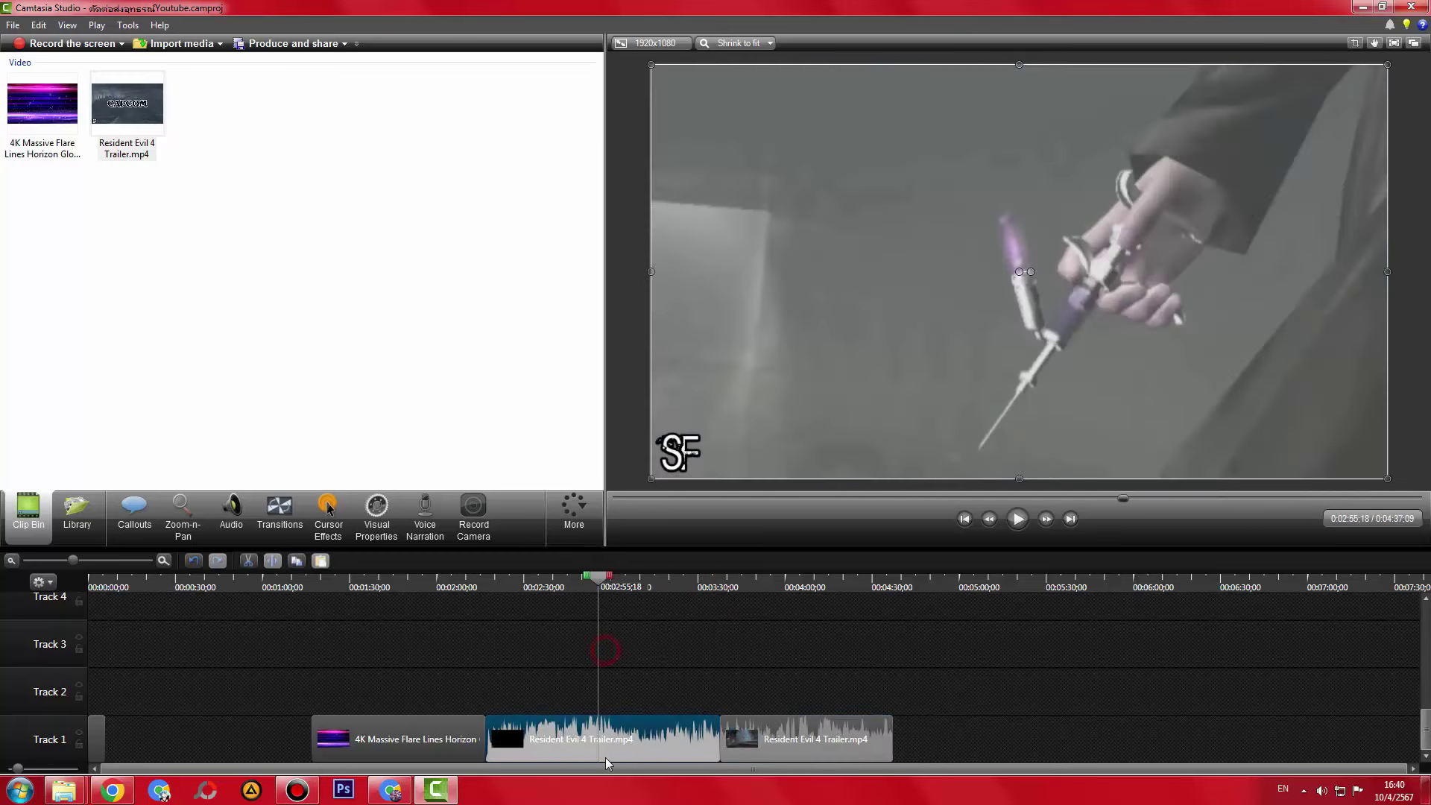
pyautogui.press('s')
pyautogui.click(611, 588)
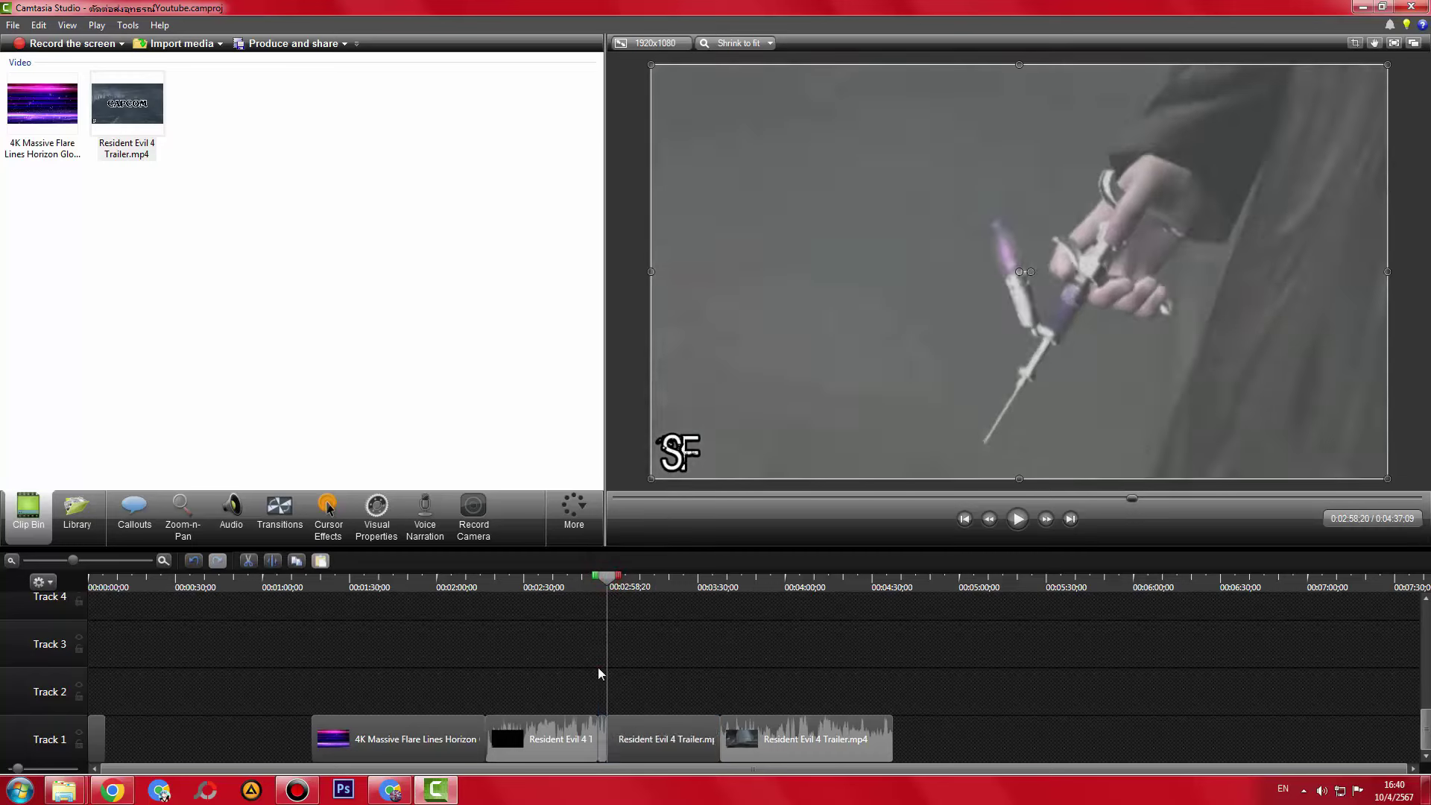
pyautogui.press('s')
pyautogui.click(601, 753)
pyautogui.press('Delete')
pyautogui.press('Delete')
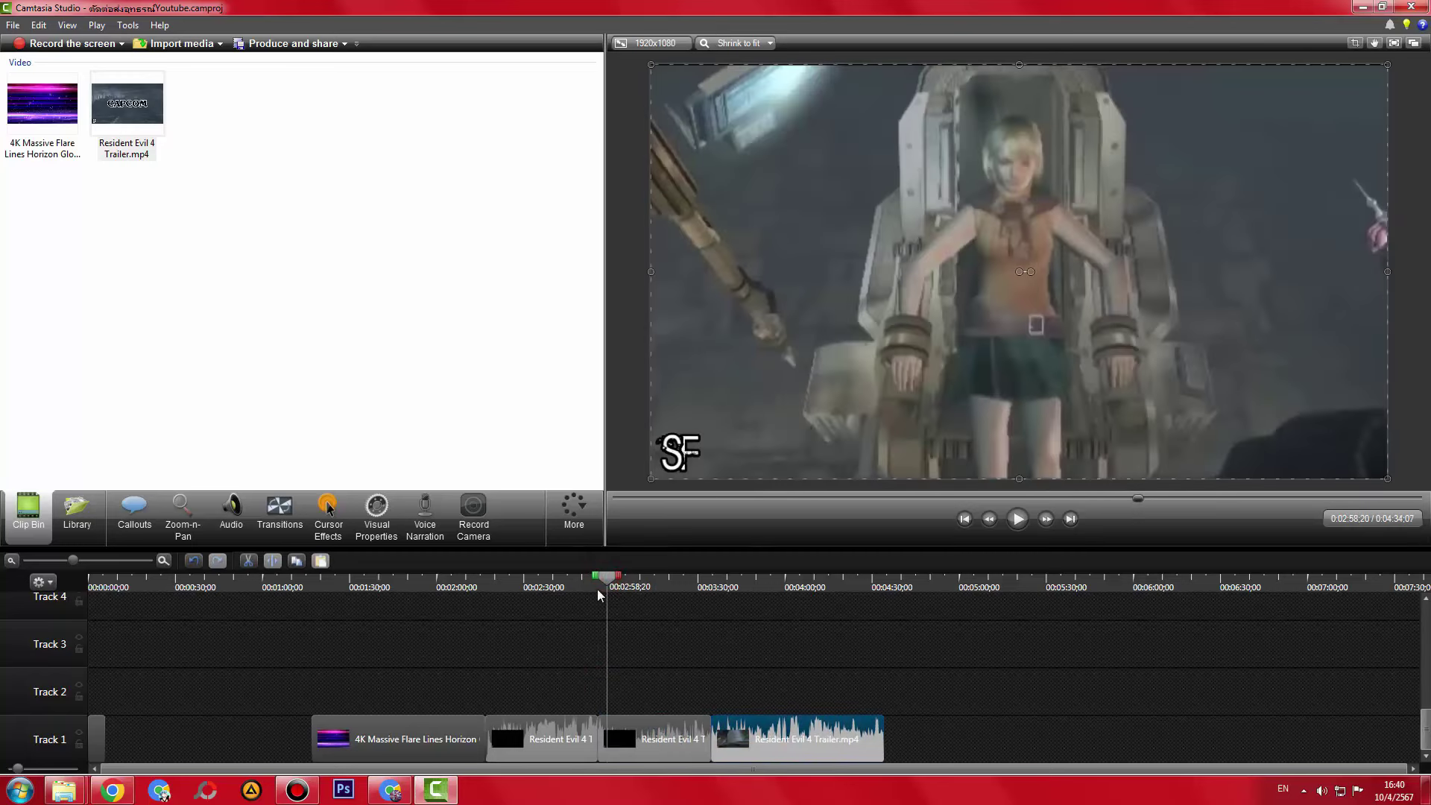
# - Split the first trailer clip at 0:02:40;06 and 0:02:43;17 and remove the section between the cuts
pyautogui.moveTo(606, 578); pyautogui.dragTo(555, 671)
pyautogui.click(568, 753)
pyautogui.press('s')
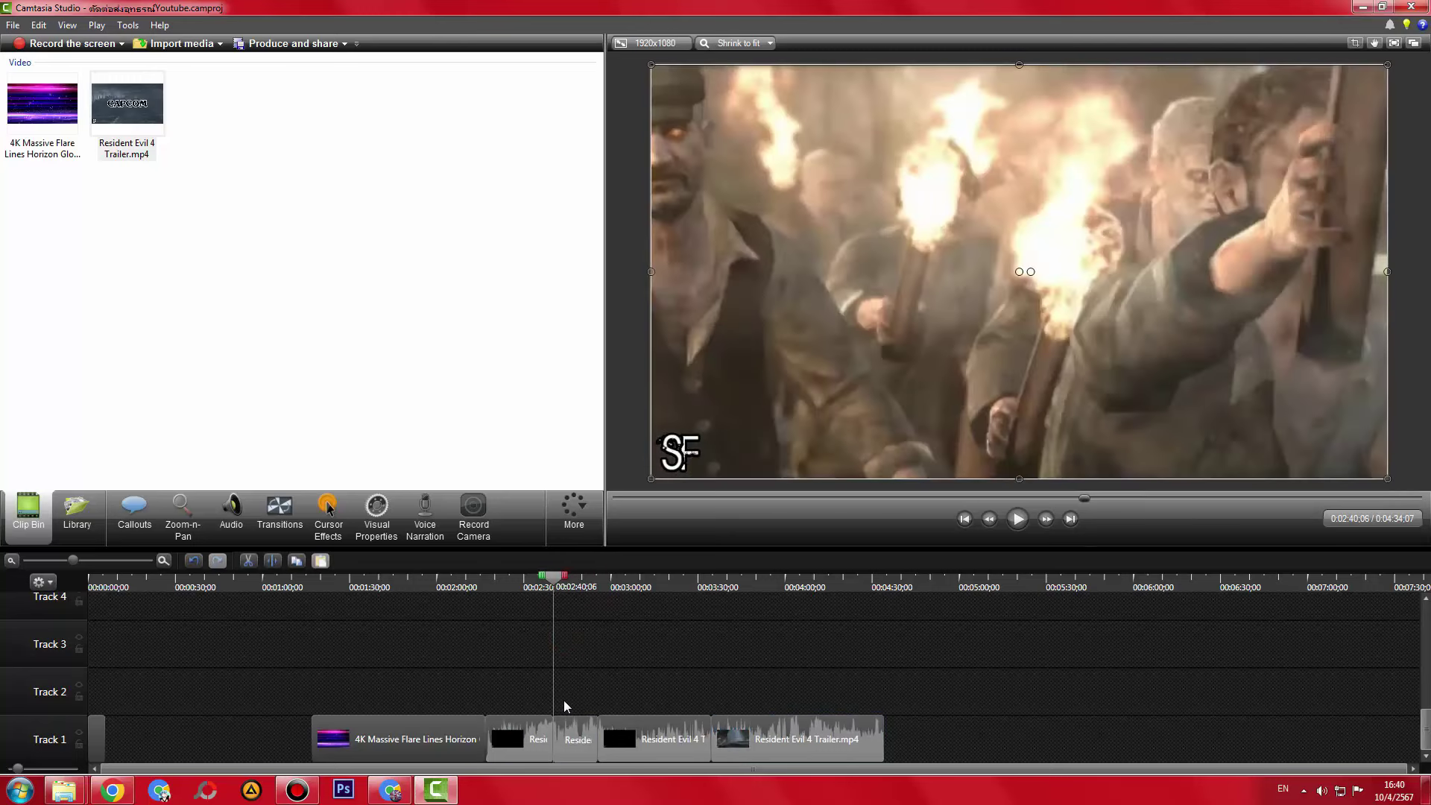
pyautogui.click(564, 600)
pyautogui.press('s')
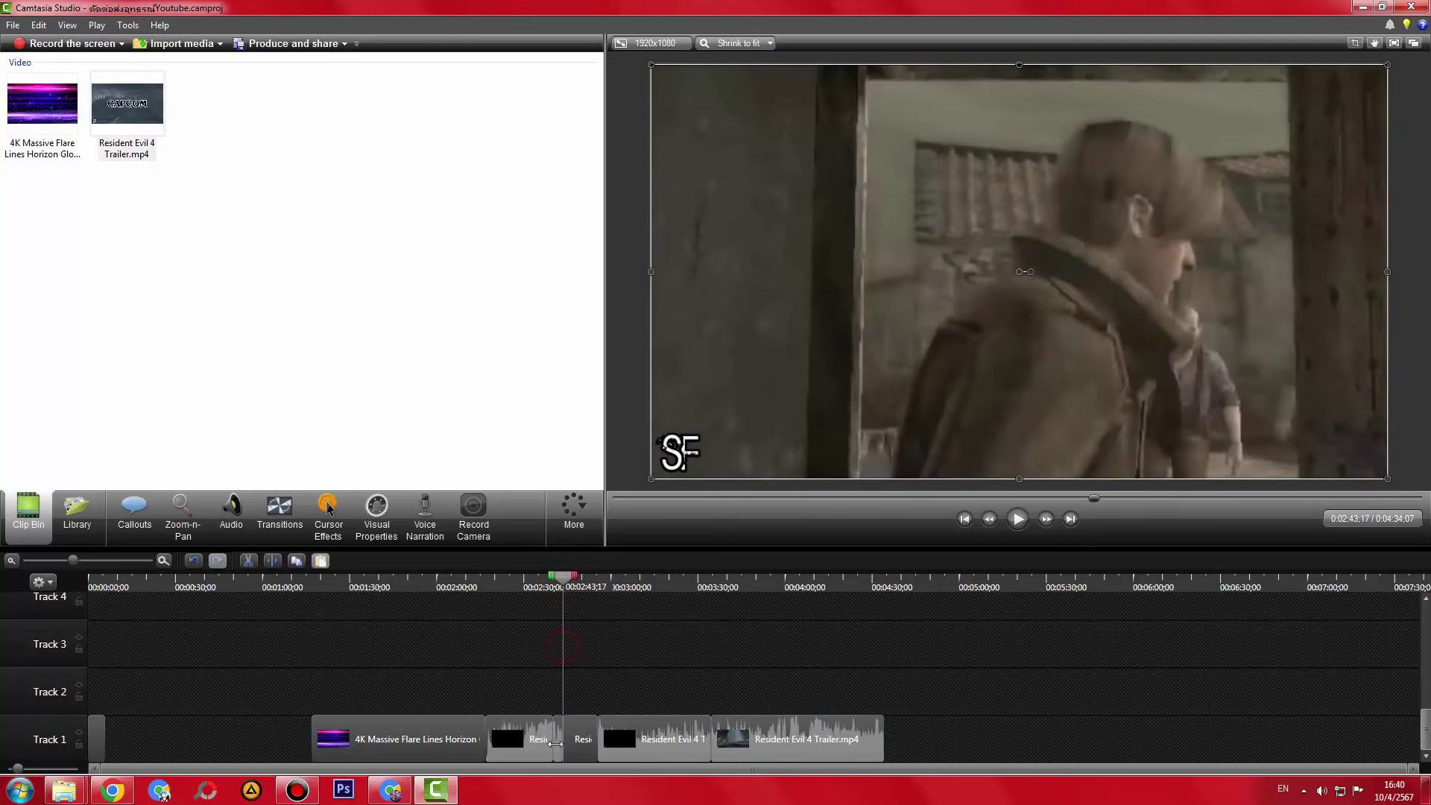
pyautogui.click(557, 617)
# - Split the middle trailer clip at 0:03:10;00 and close the crashed Camtasia Studio program
pyautogui.click(639, 589)
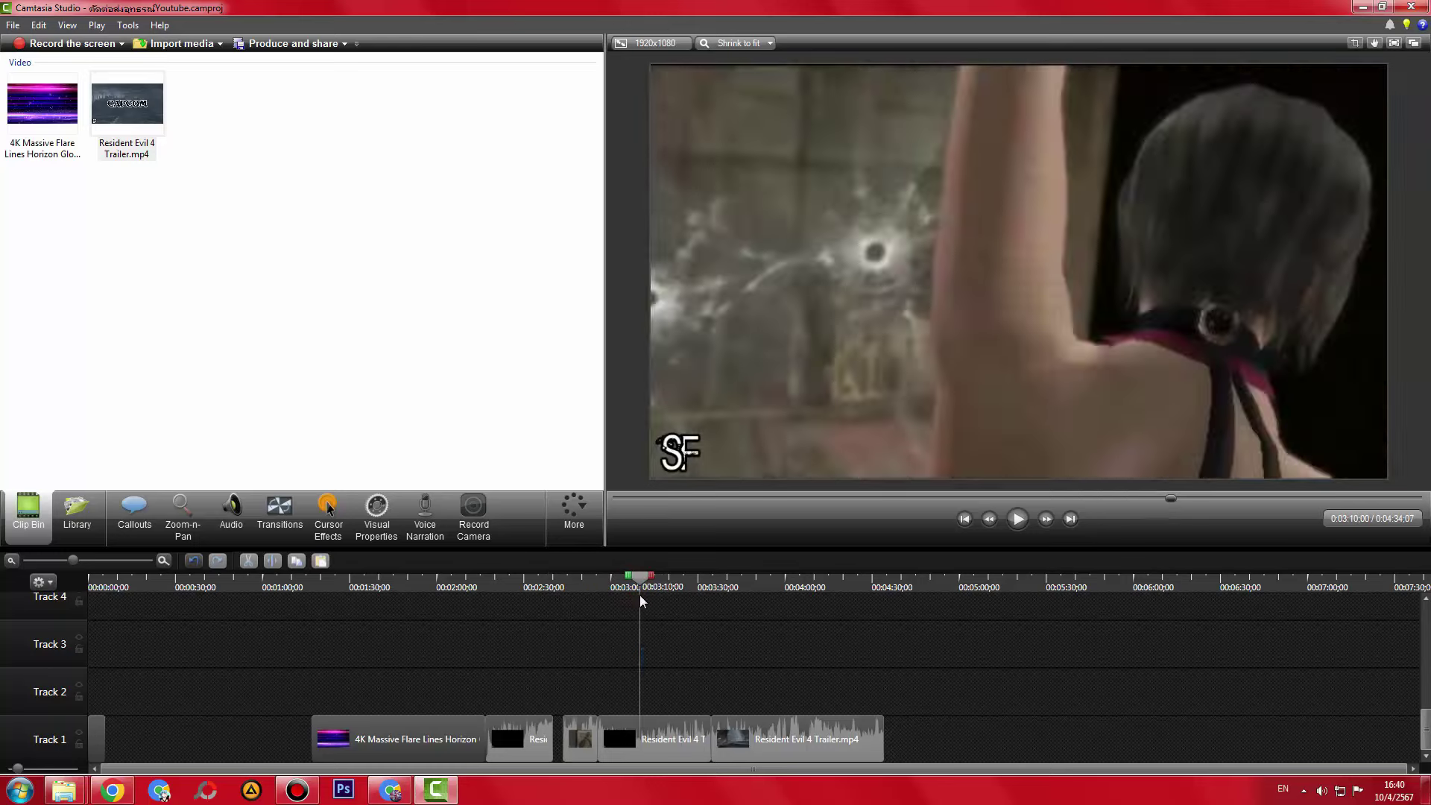
pyautogui.press('s')
pyautogui.click(653, 587)
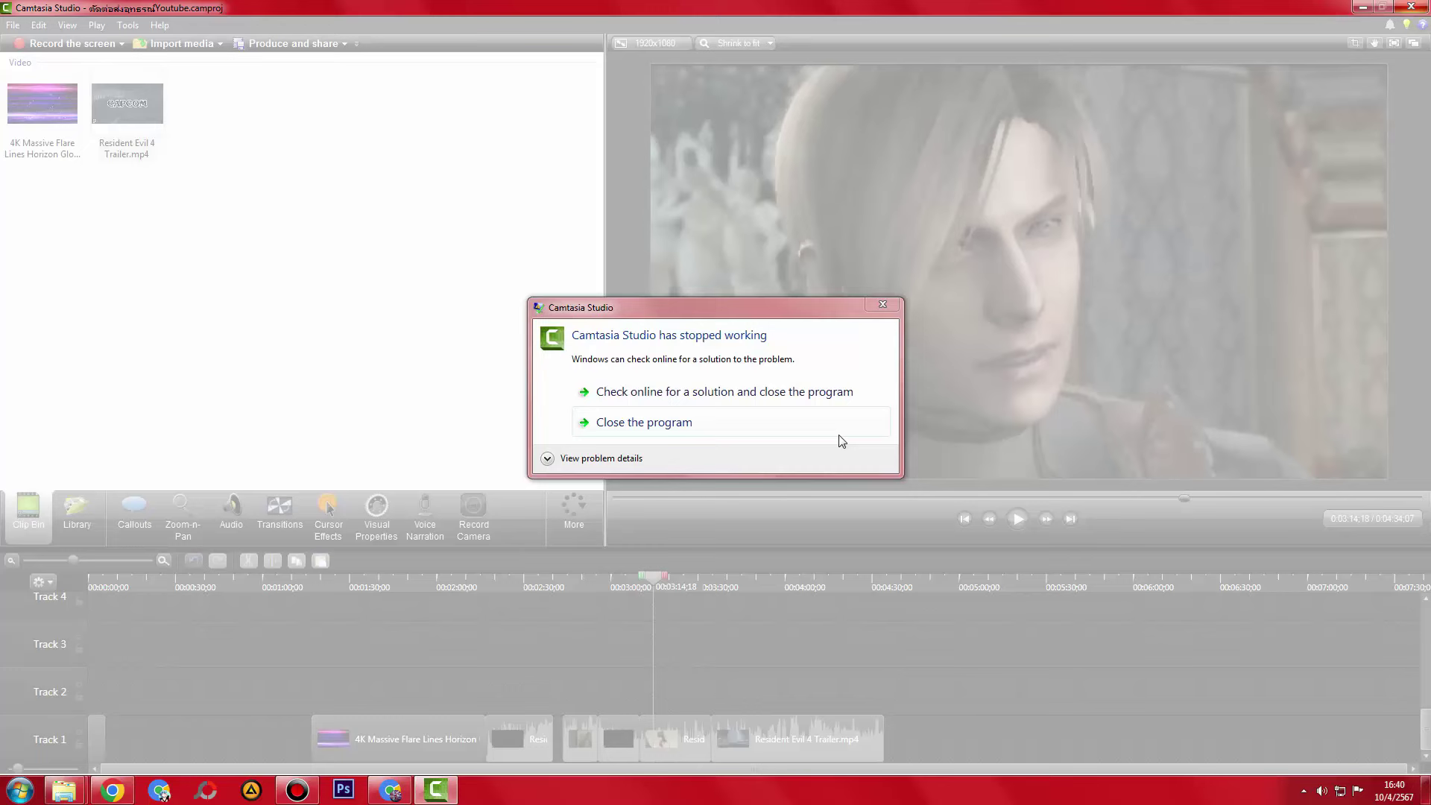
pyautogui.click(776, 431)
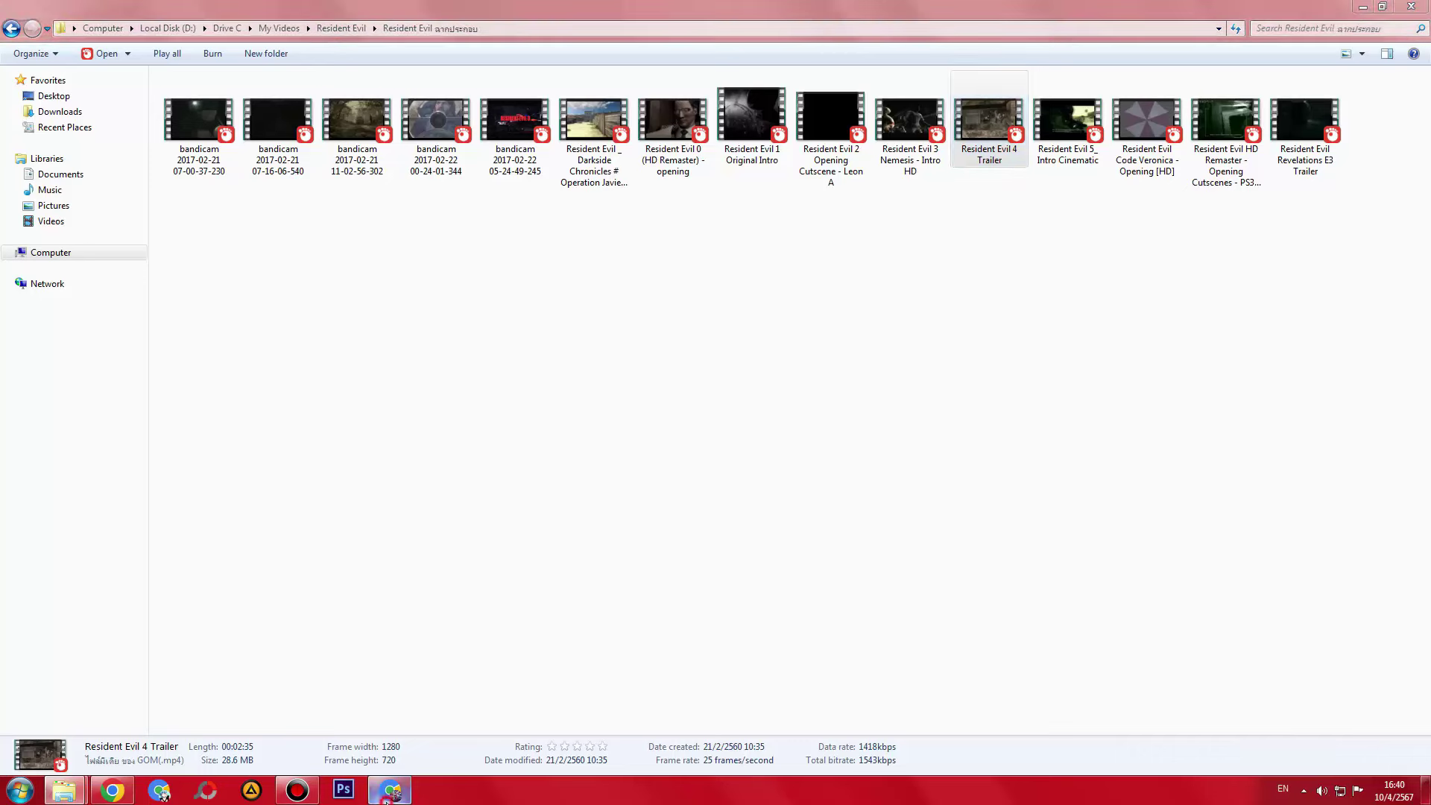
# - Switch to Chrome and review the YouTube Help article's appeal video requirements and submission steps
pyautogui.click(388, 794)
pyautogui.click(360, 485)
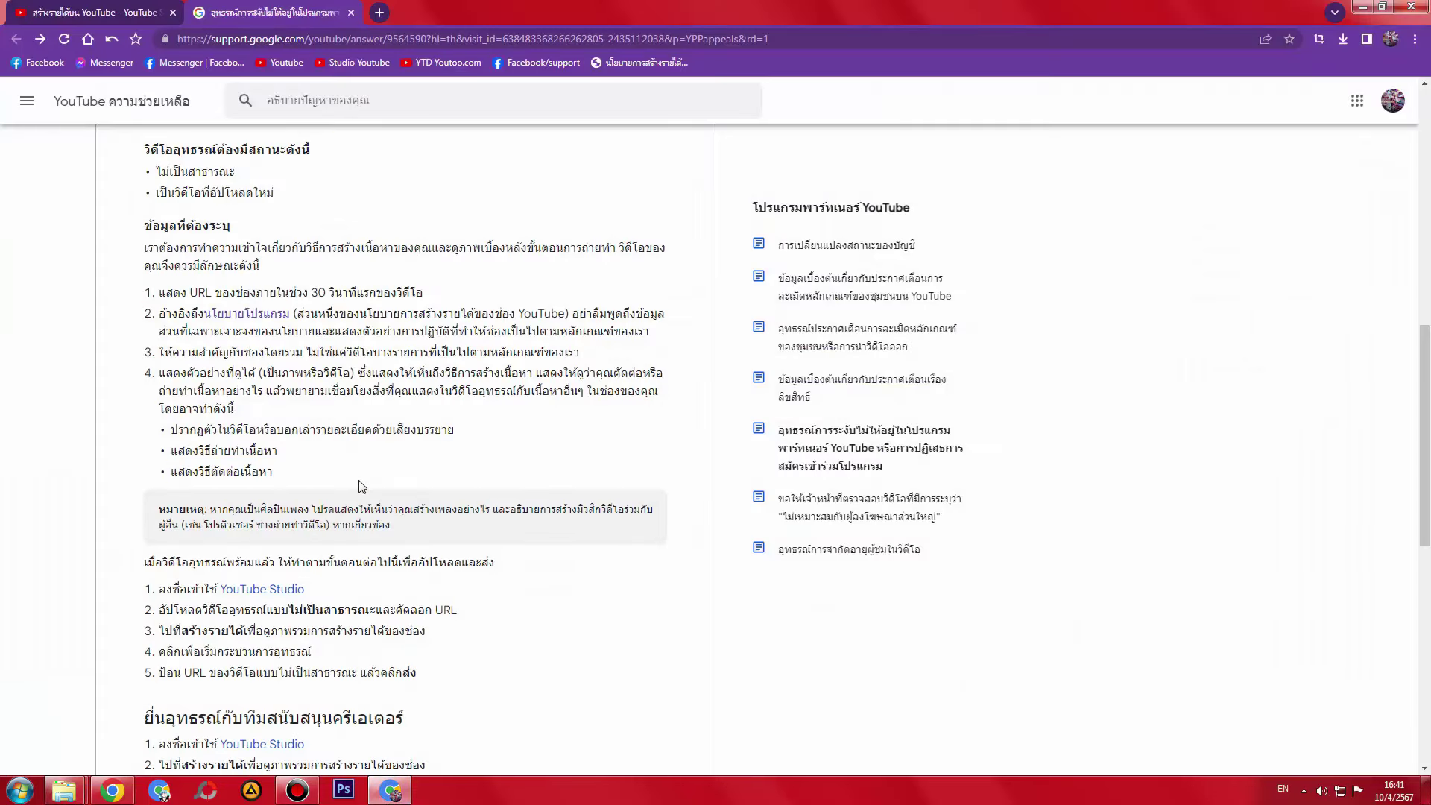
pyautogui.scroll(-1, 361, 485)
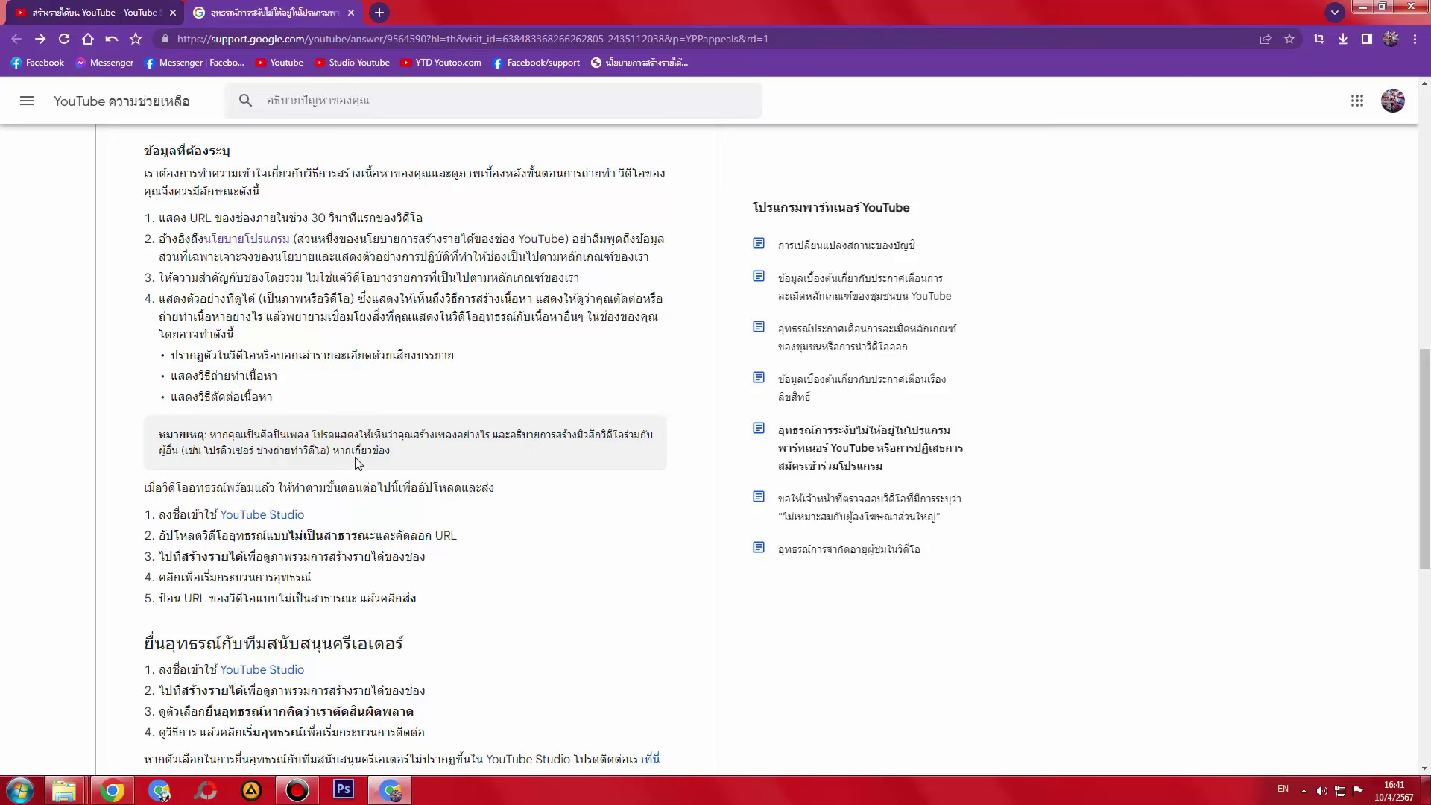
pyautogui.scroll(-1, 358, 463)
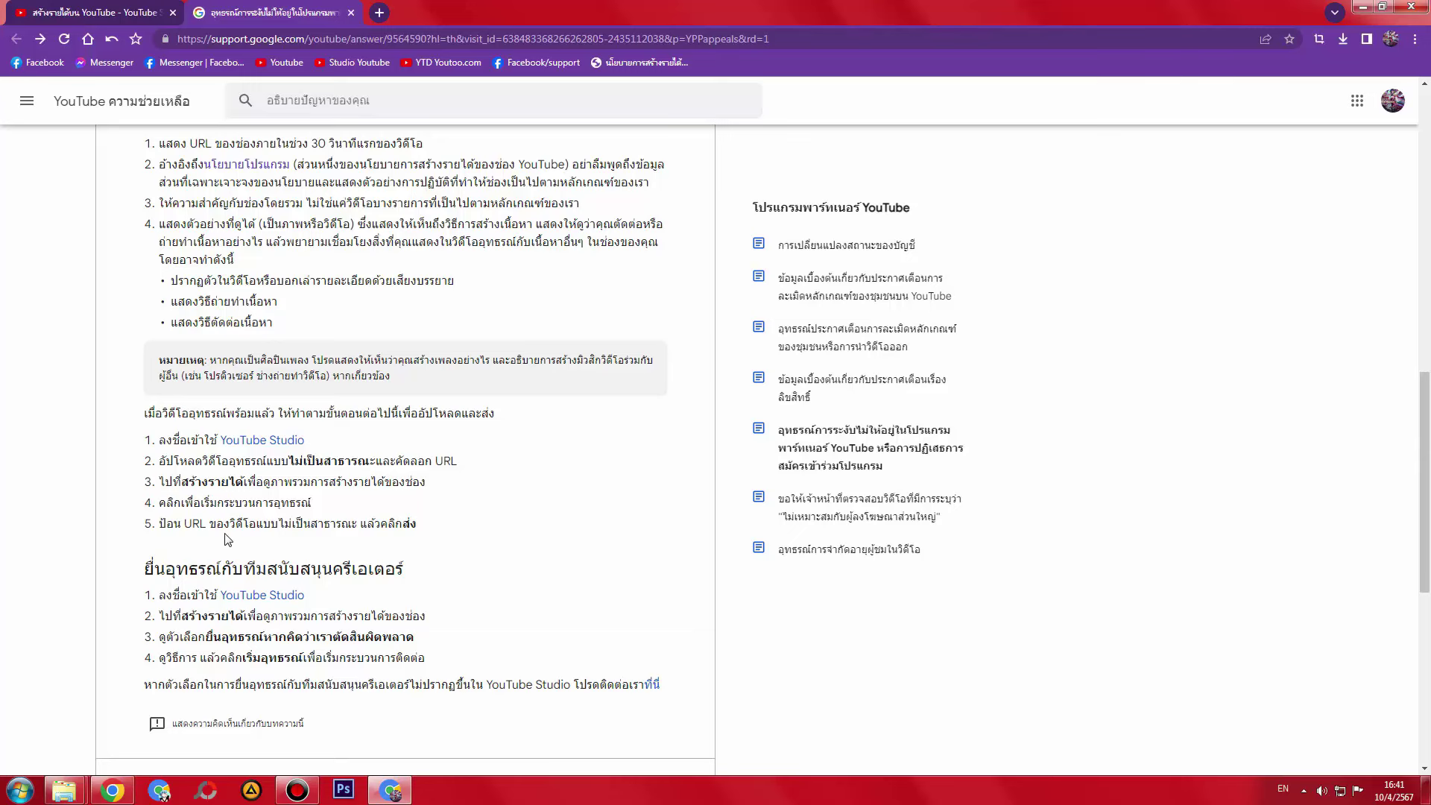
pyautogui.scroll(-2, 453, 541)
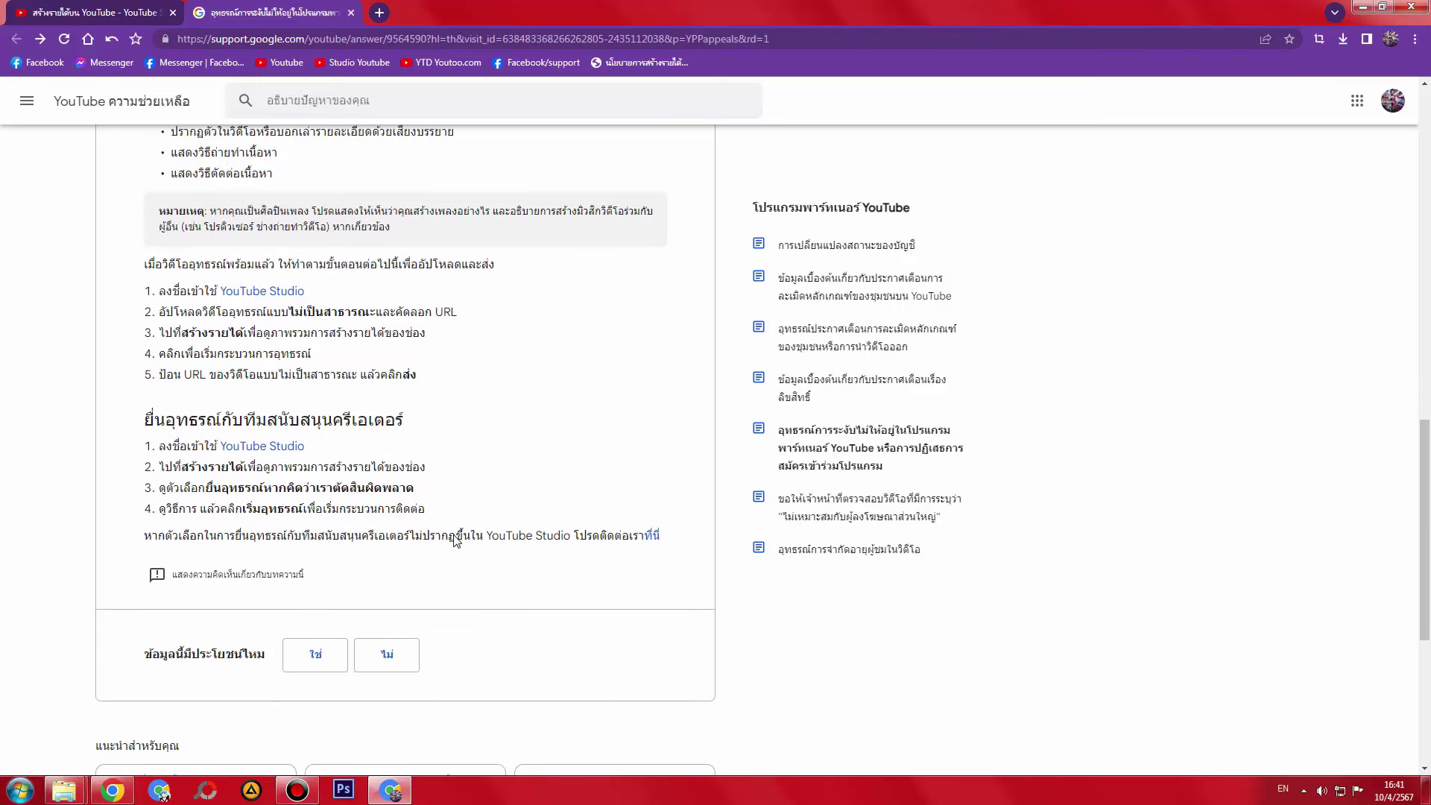
# - Rate the help article as not helpful (ไม่) and submit the feedback without a comment
pyautogui.click(386, 654)
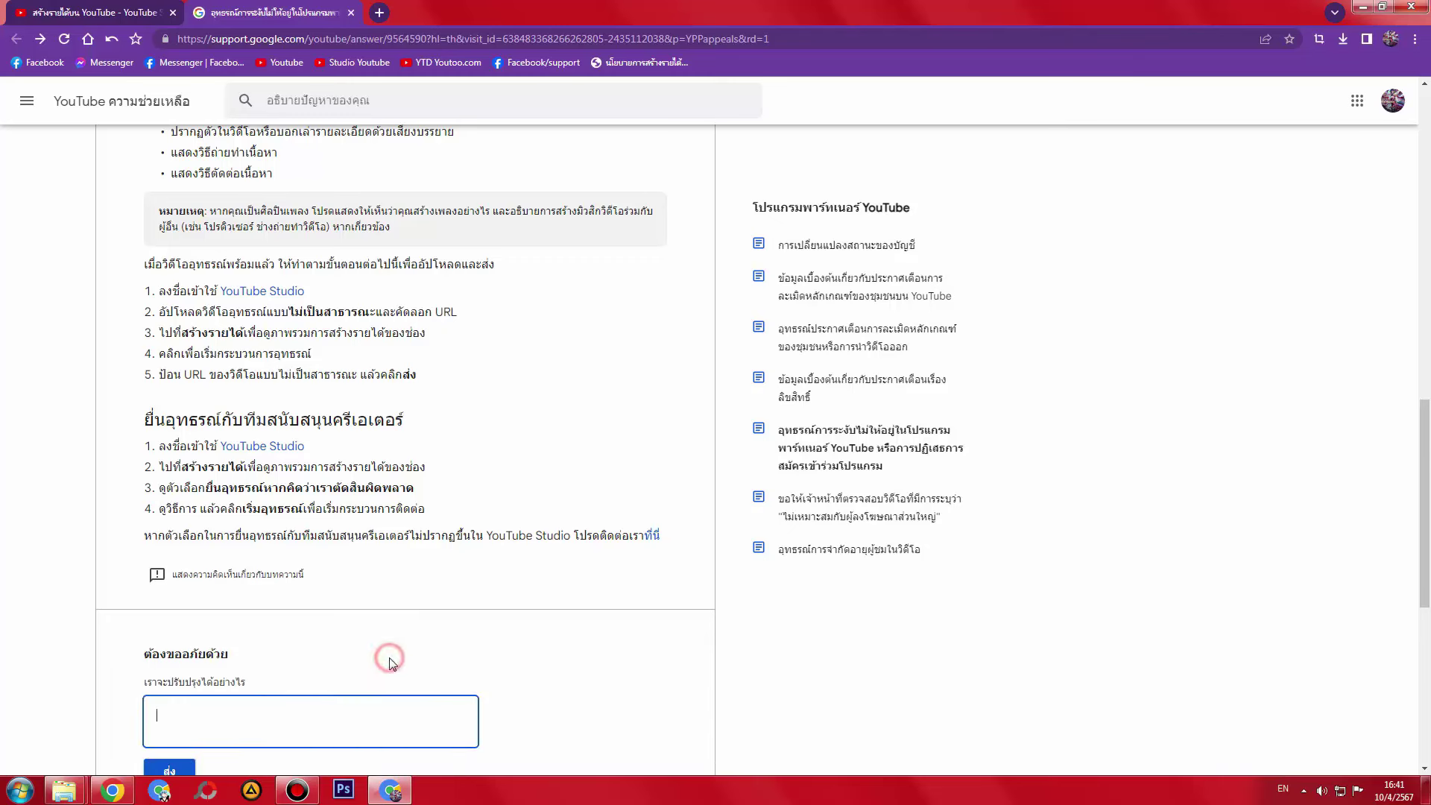
pyautogui.click(174, 771)
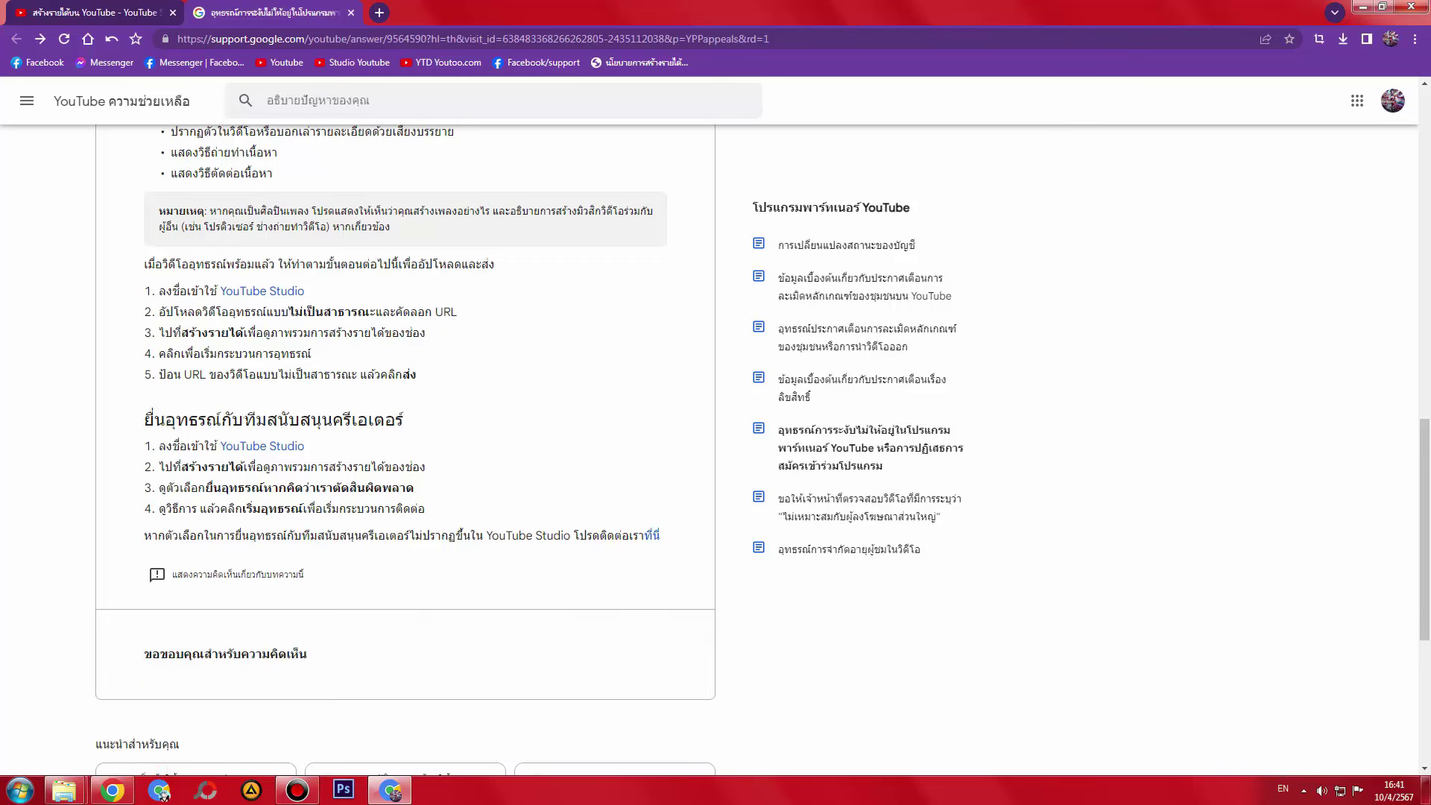
# - Highlight the help article's section on appealing through the creator support team, from its heading to the contact link
pyautogui.tripleClick(240, 415)
pyautogui.click(140, 418)
pyautogui.tripleClick(194, 419)
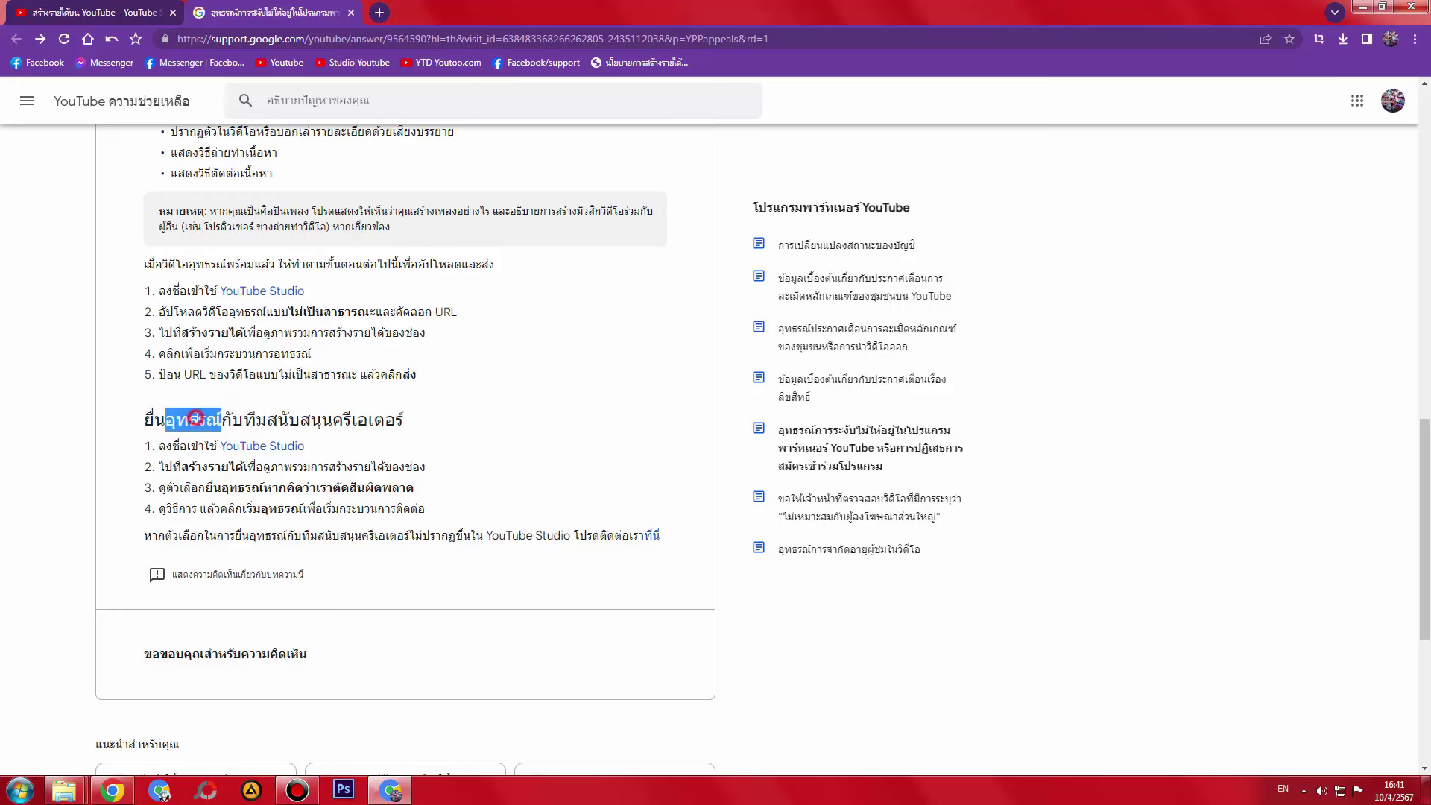
pyautogui.moveTo(155, 418); pyautogui.dragTo(670, 538)
pyautogui.moveTo(153, 420); pyautogui.dragTo(714, 541)
pyautogui.click(594, 445)
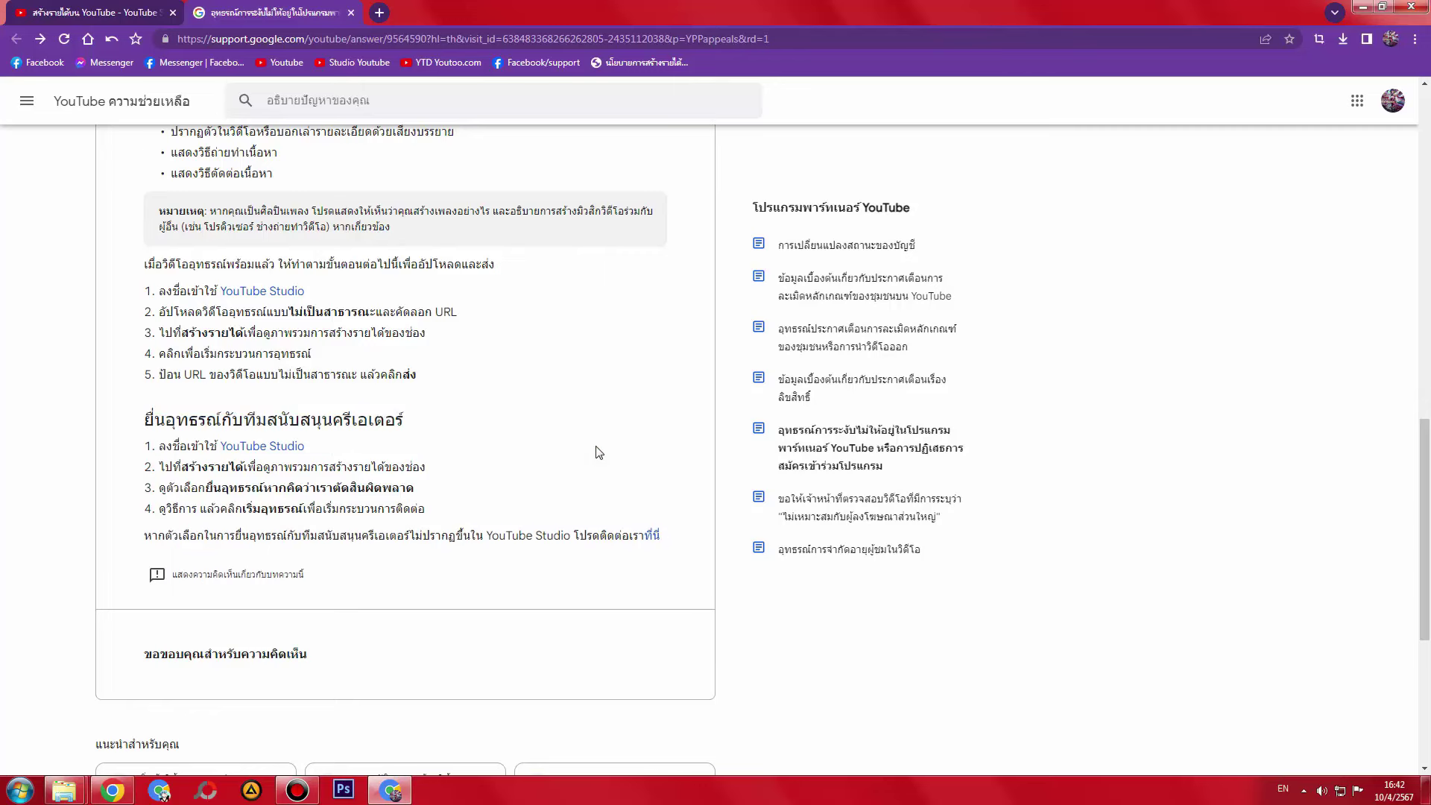
# - Close the YouTube Help article and return to the appeal dialog in YouTube Studio
pyautogui.scroll(10, 594, 450)
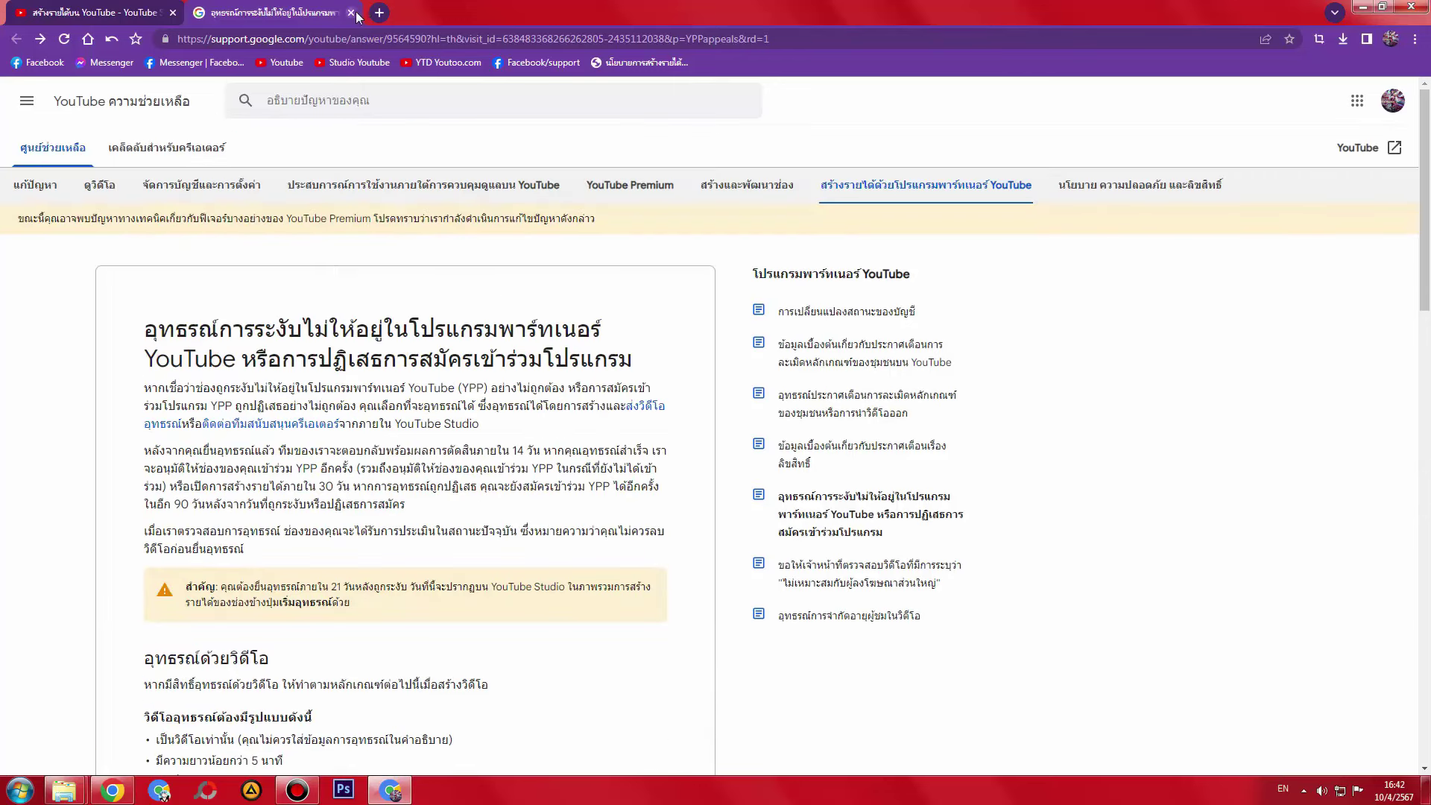
pyautogui.hotkey('ctrl', 'shift', 'Tab')
pyautogui.hotkey('ctrl', 'Tab')
pyautogui.click(351, 12)
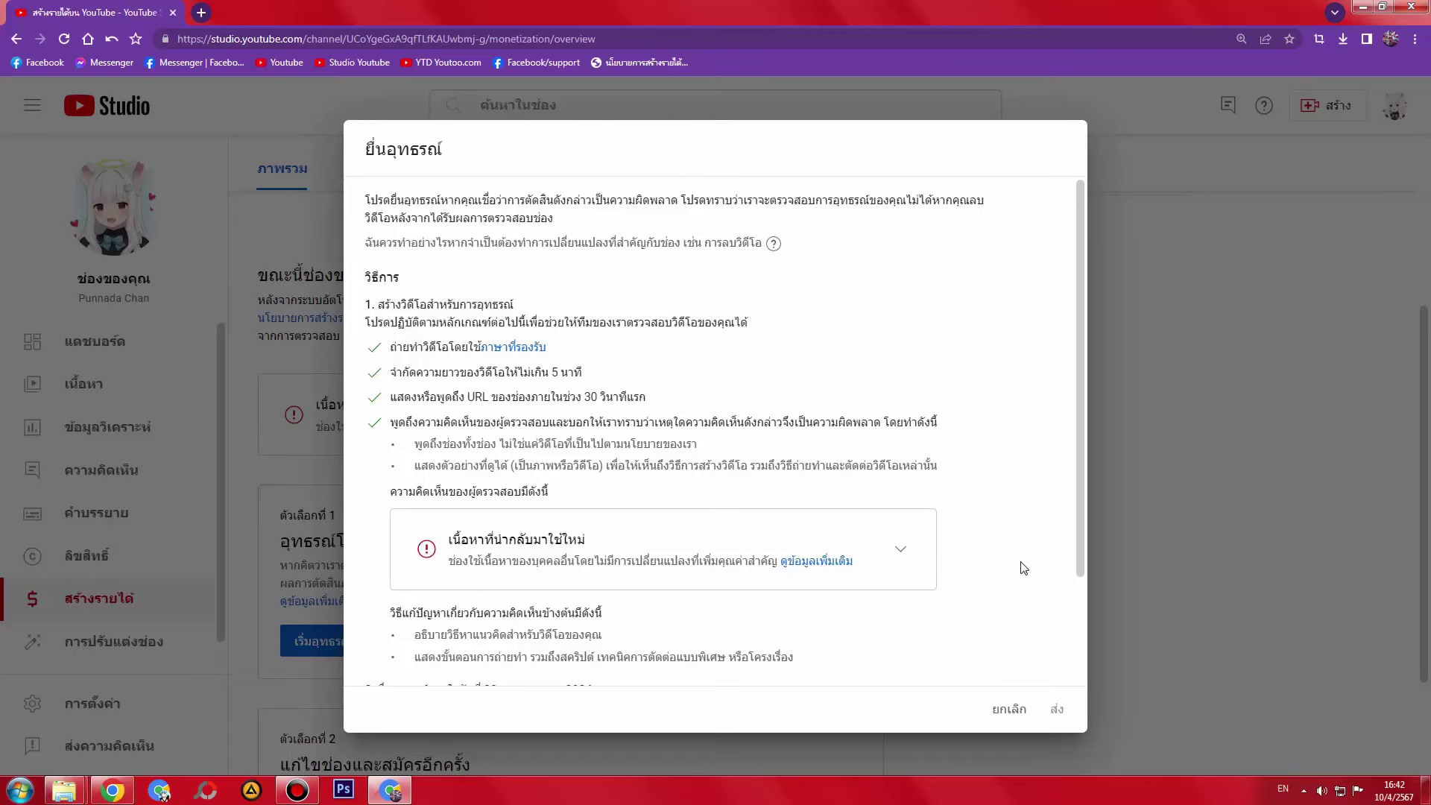
# - Reset the page zoom to 100% and expand the reused content feedback (เนื้อหาที่นำกลับมาใช้ใหม่) in the appeal dialog
pyautogui.scroll(-2, 984, 536)
pyautogui.scroll(-1, 983, 536)
pyautogui.scroll(3, 984, 537)
pyautogui.click(1241, 39)
pyautogui.click(1265, 67)
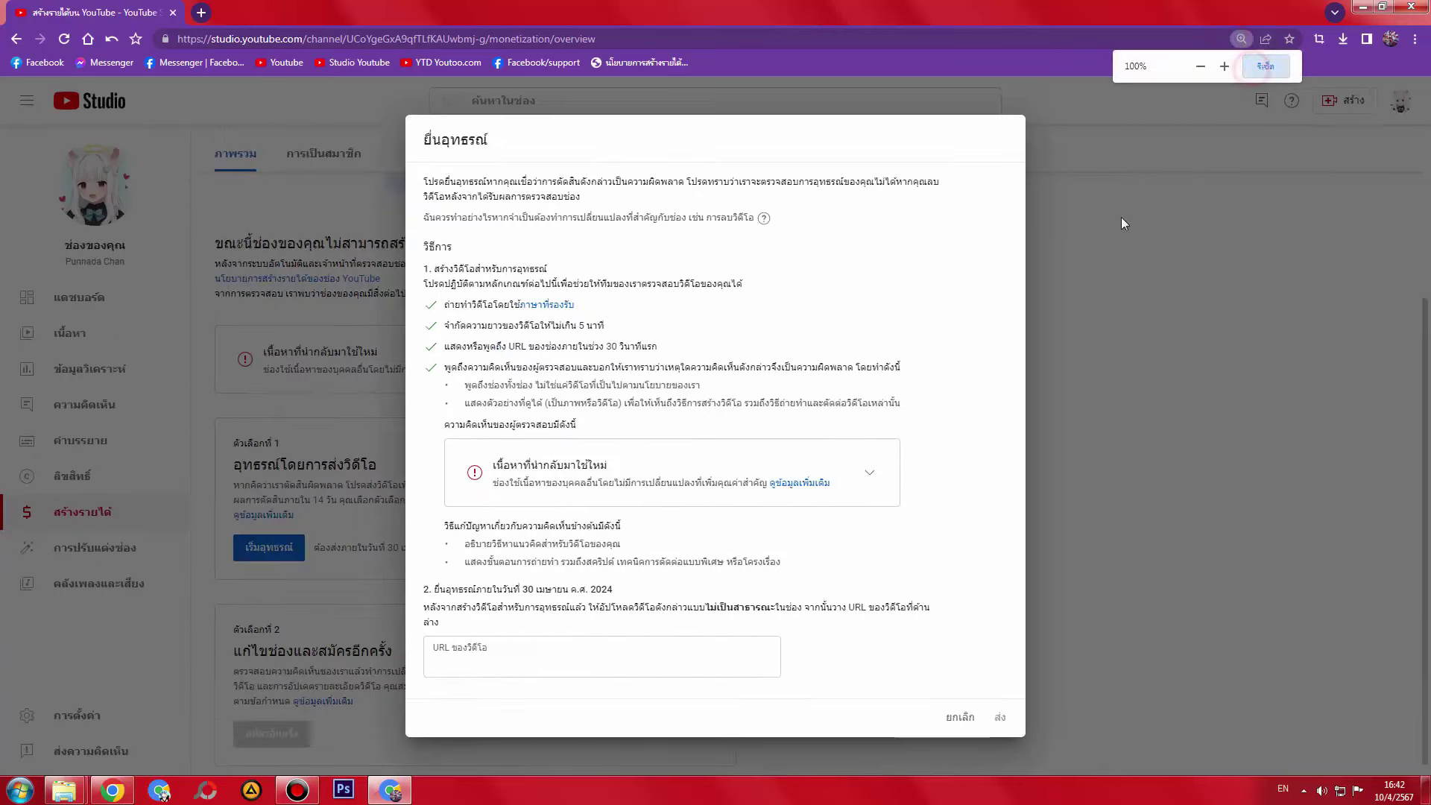
pyautogui.click(890, 474)
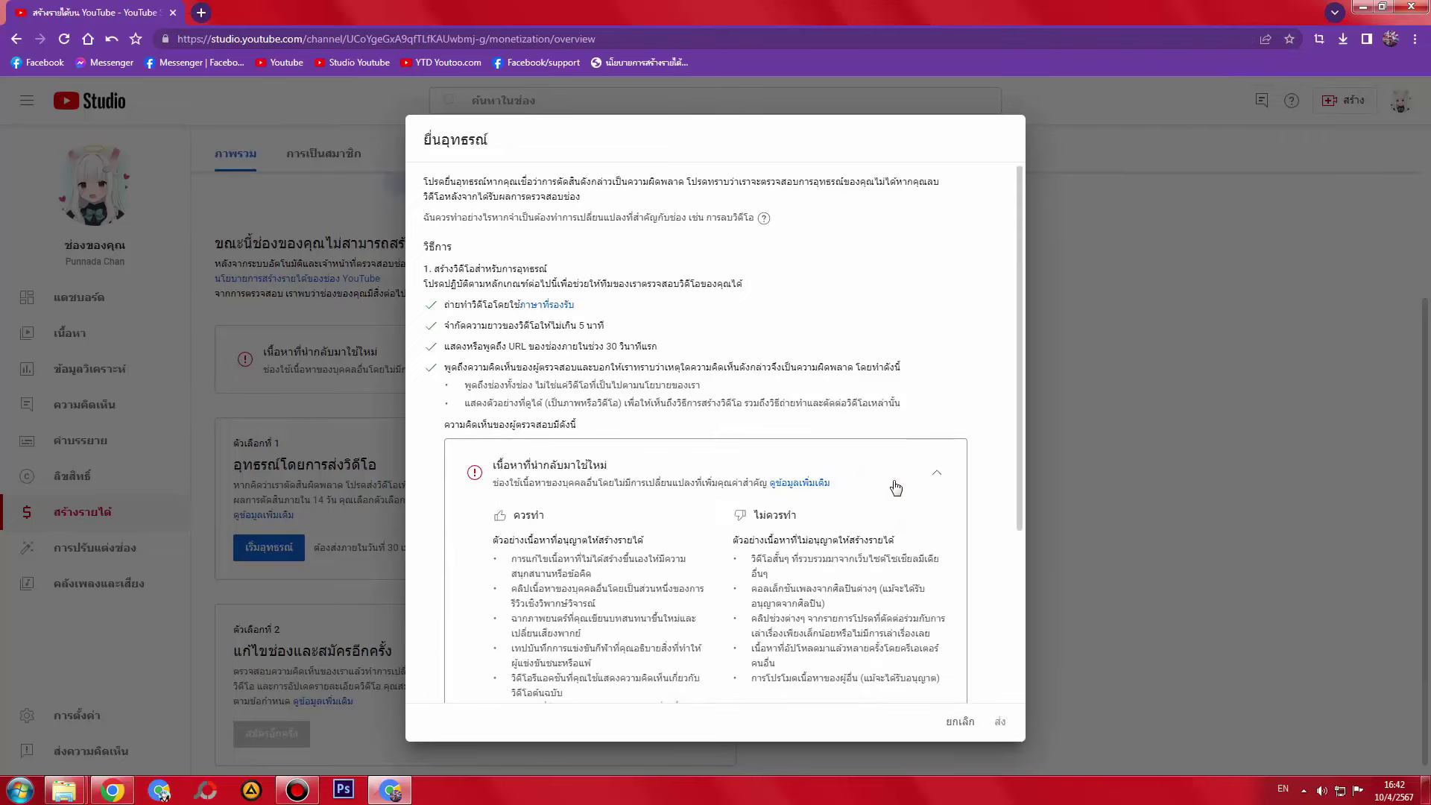
pyautogui.scroll(-3, 899, 485)
# - Open Bandicam's output folder and view the last two screenshots of the appeal dialog
pyautogui.click(296, 790)
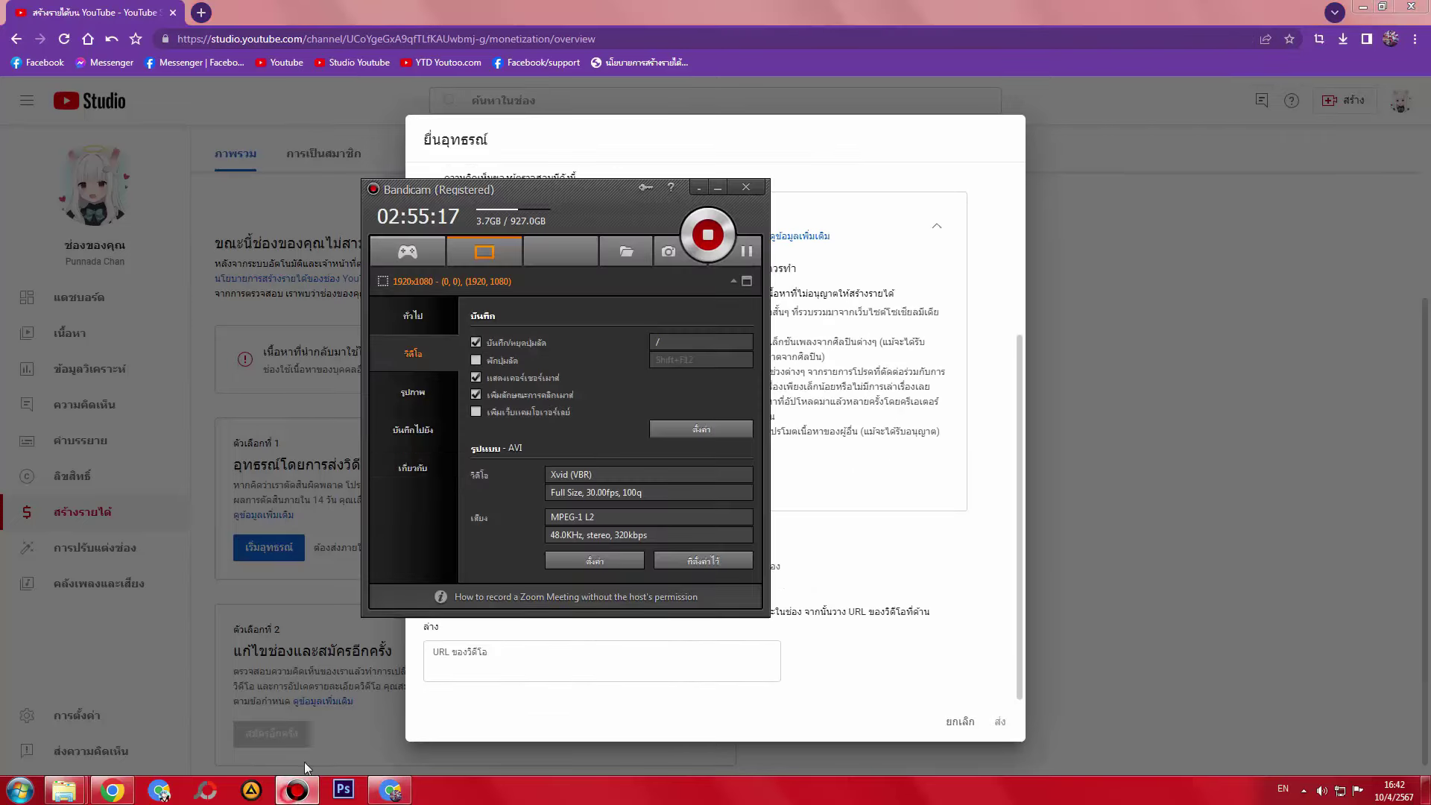
pyautogui.click(626, 252)
pyautogui.doubleClick(1012, 140)
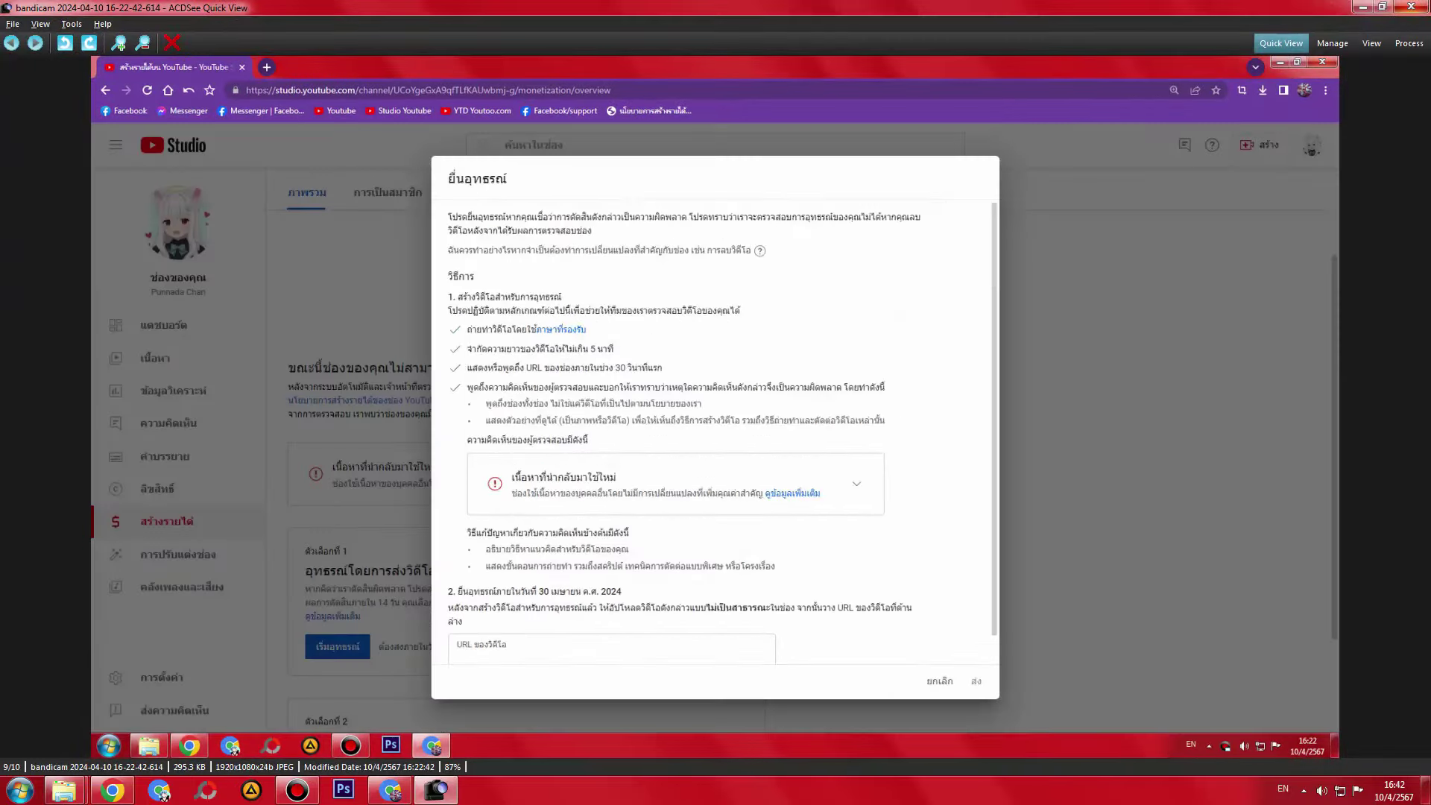
pyautogui.press('Right')
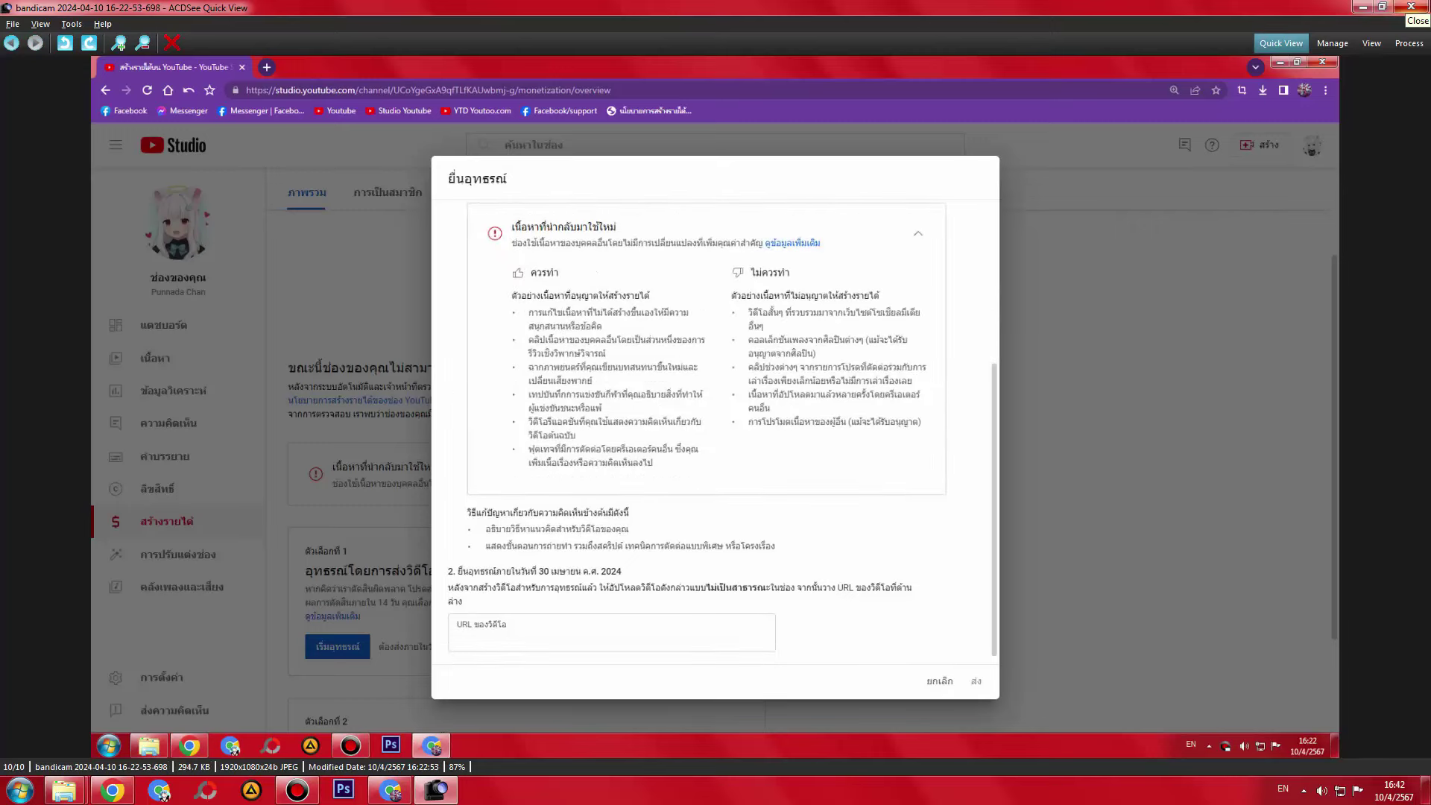
pyautogui.click(1411, 6)
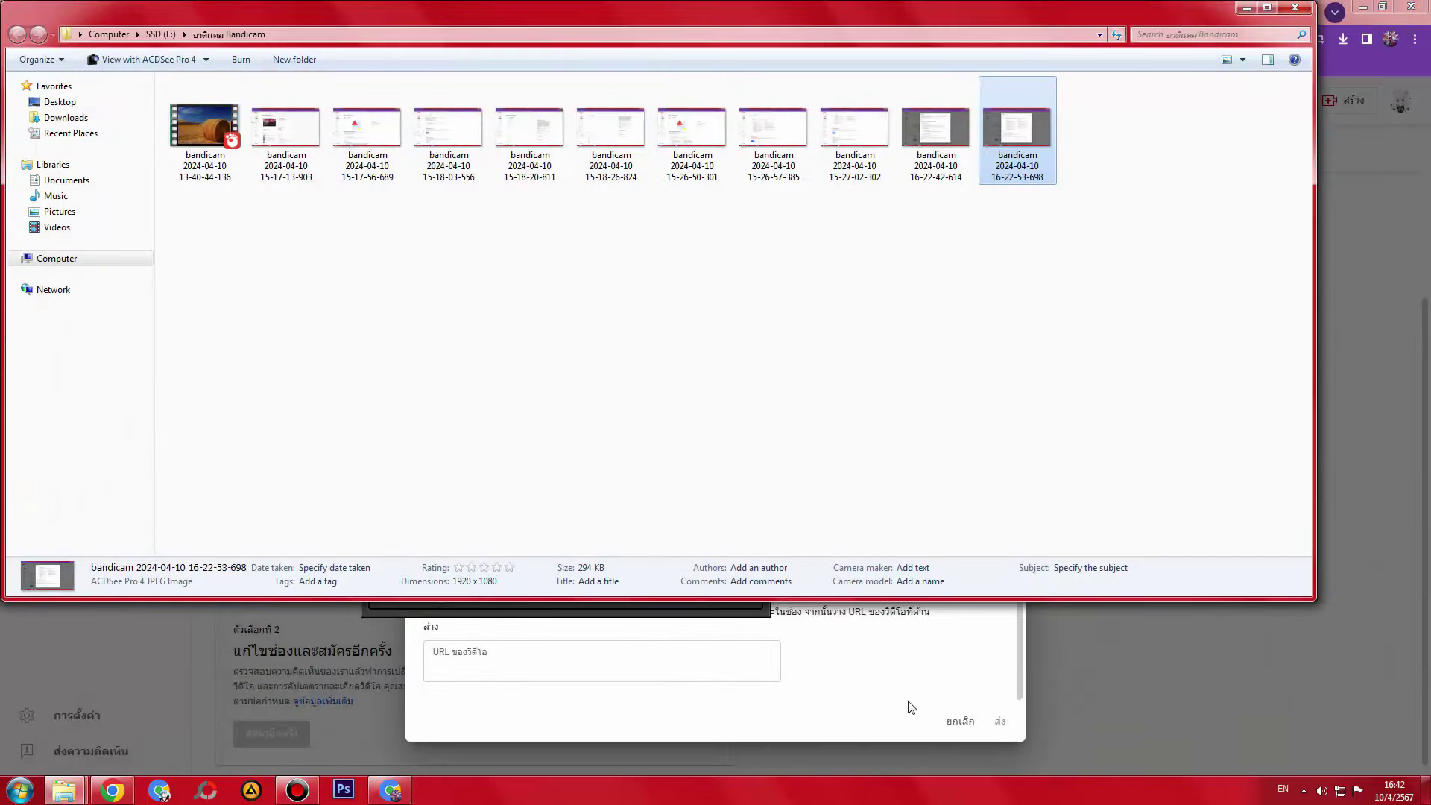
# - Return to YouTube Studio and enlarge the page zoom so the appeal dialog is easier to read
pyautogui.click(910, 706)
pyautogui.keyDown('ctrl'); pyautogui.scroll(1, 904, 660); pyautogui.keyUp('ctrl')
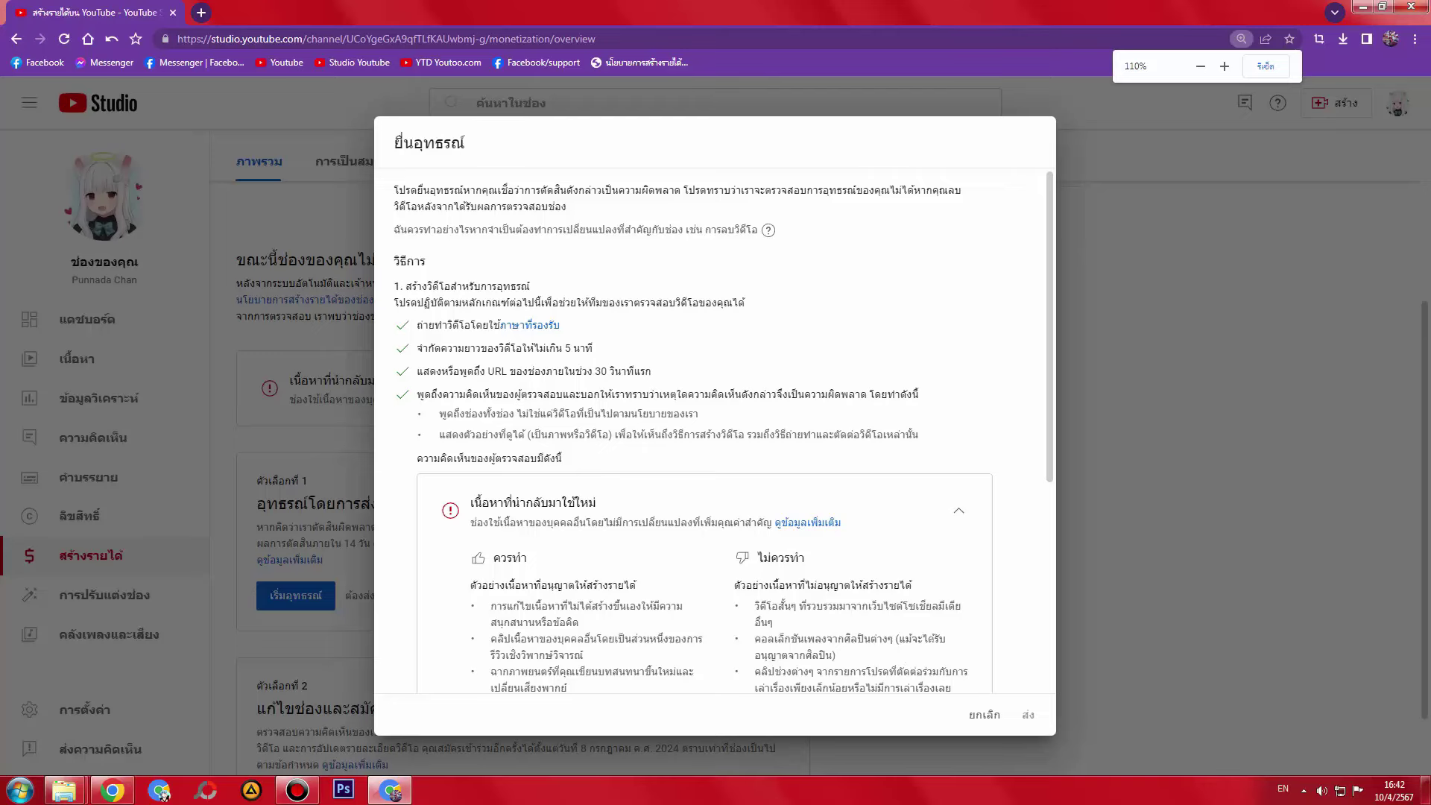
pyautogui.keyDown('ctrl'); pyautogui.scroll(1, 964, 623); pyautogui.keyUp('ctrl')
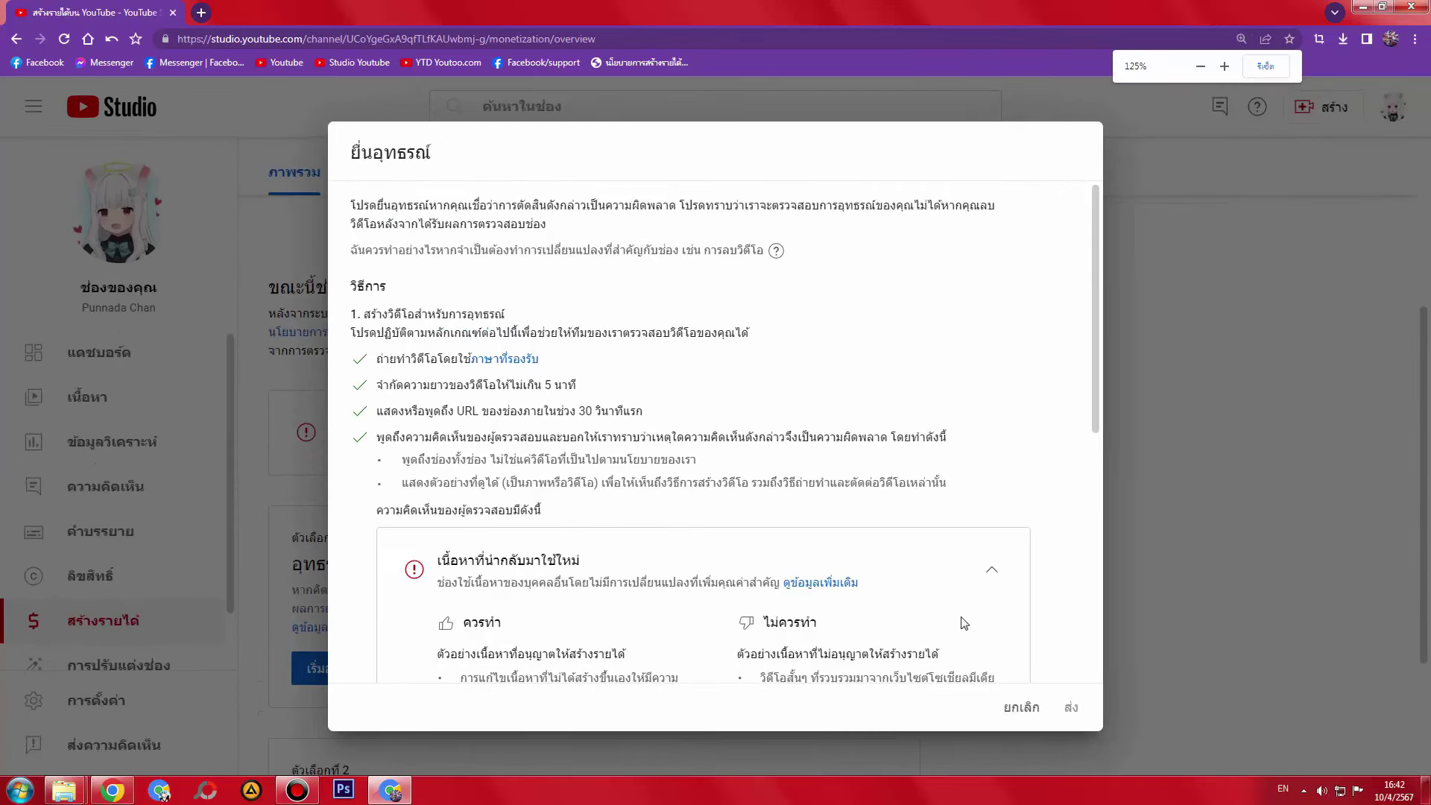
pyautogui.scroll(1, 964, 623)
pyautogui.keyDown('ctrl'); pyautogui.scroll(-2, 964, 623); pyautogui.keyUp('ctrl')
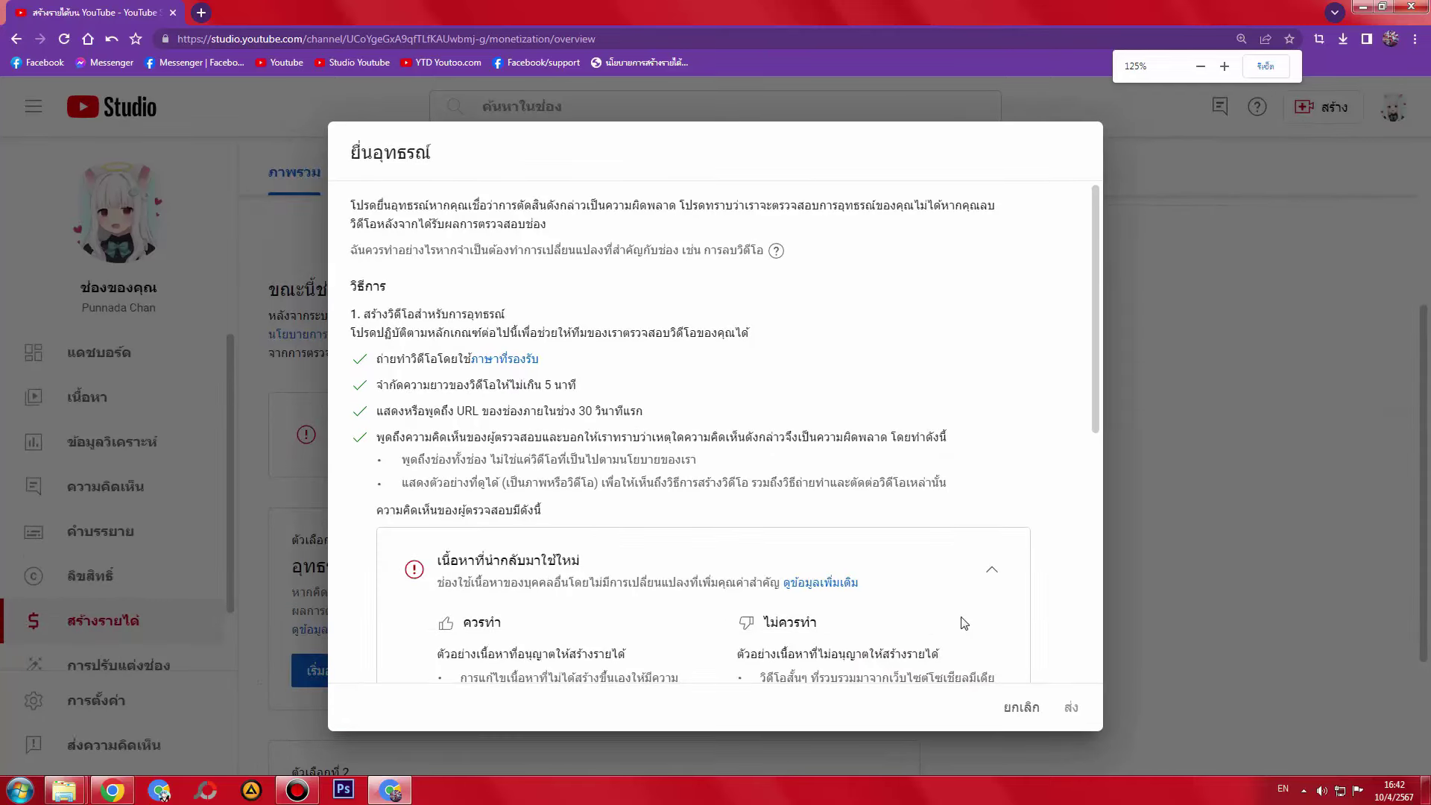
pyautogui.keyDown('ctrl'); pyautogui.scroll(-1, 965, 623); pyautogui.keyUp('ctrl')
# - Highlight the appeal dialog's title, the instruction to create an appeal video, and the guideline sentence below it
pyautogui.moveTo(443, 149); pyautogui.dragTo(365, 149)
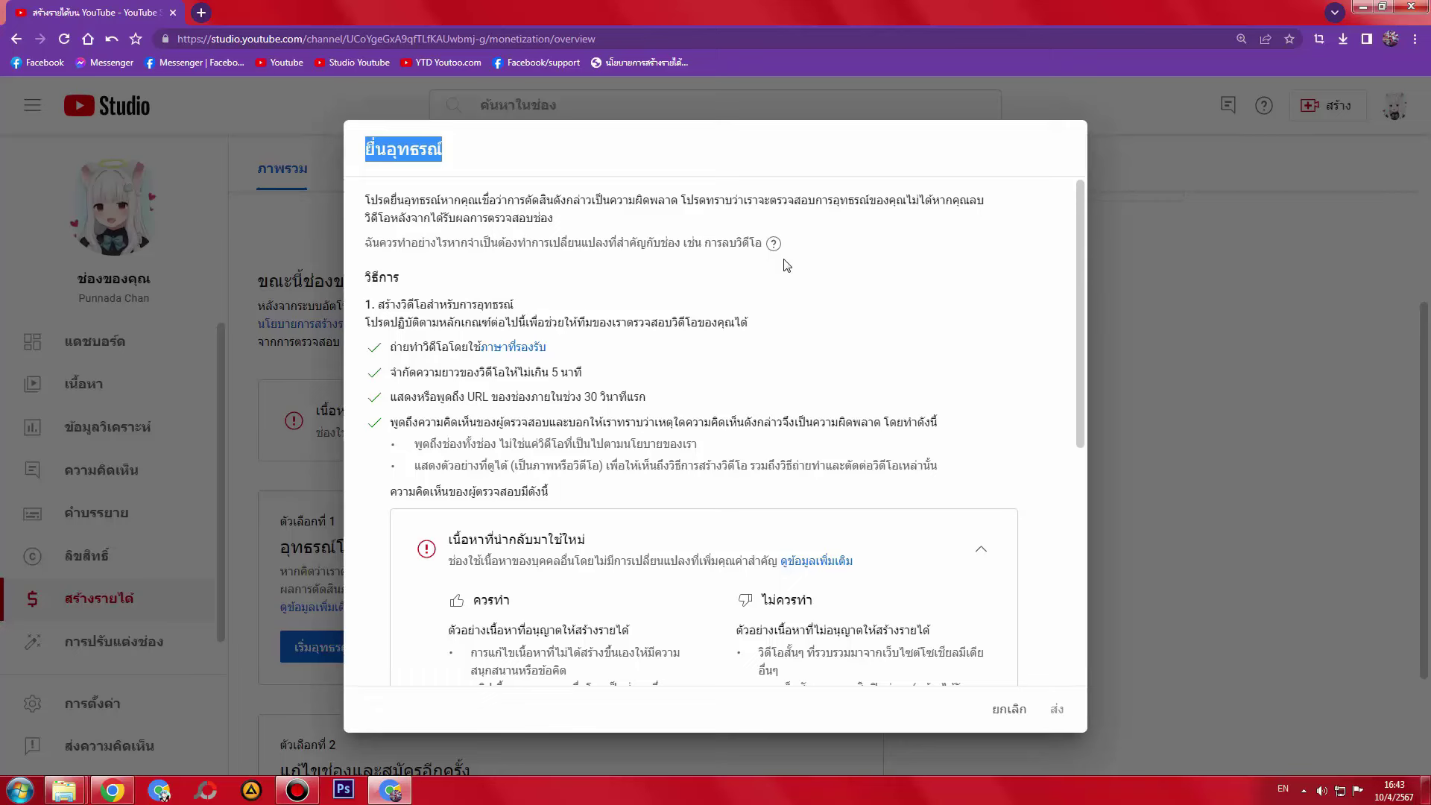
pyautogui.moveTo(770, 247)
pyautogui.tripleClick(388, 304)
pyautogui.tripleClick(388, 302)
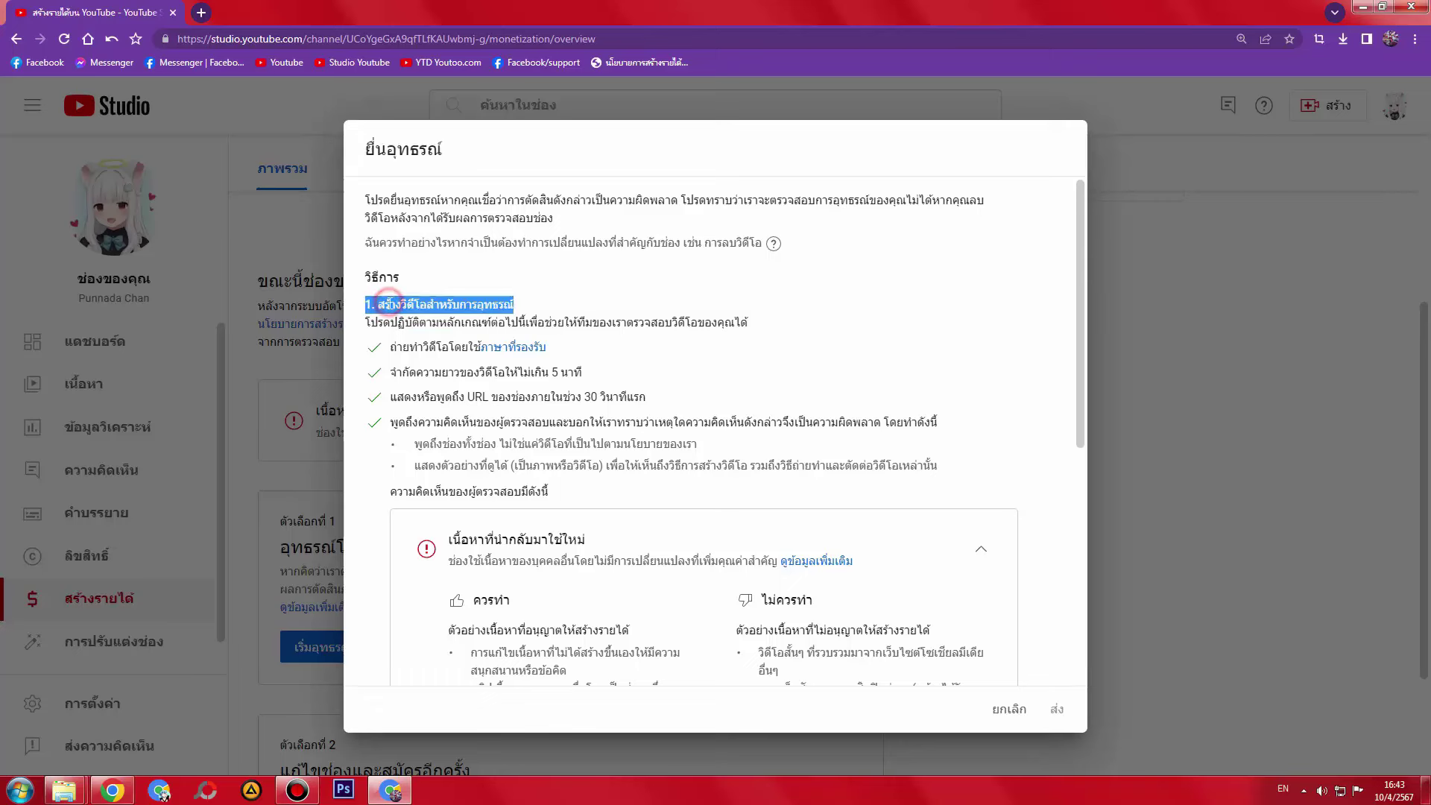
pyautogui.click(374, 325)
pyautogui.doubleClick(374, 325)
pyautogui.click(374, 325)
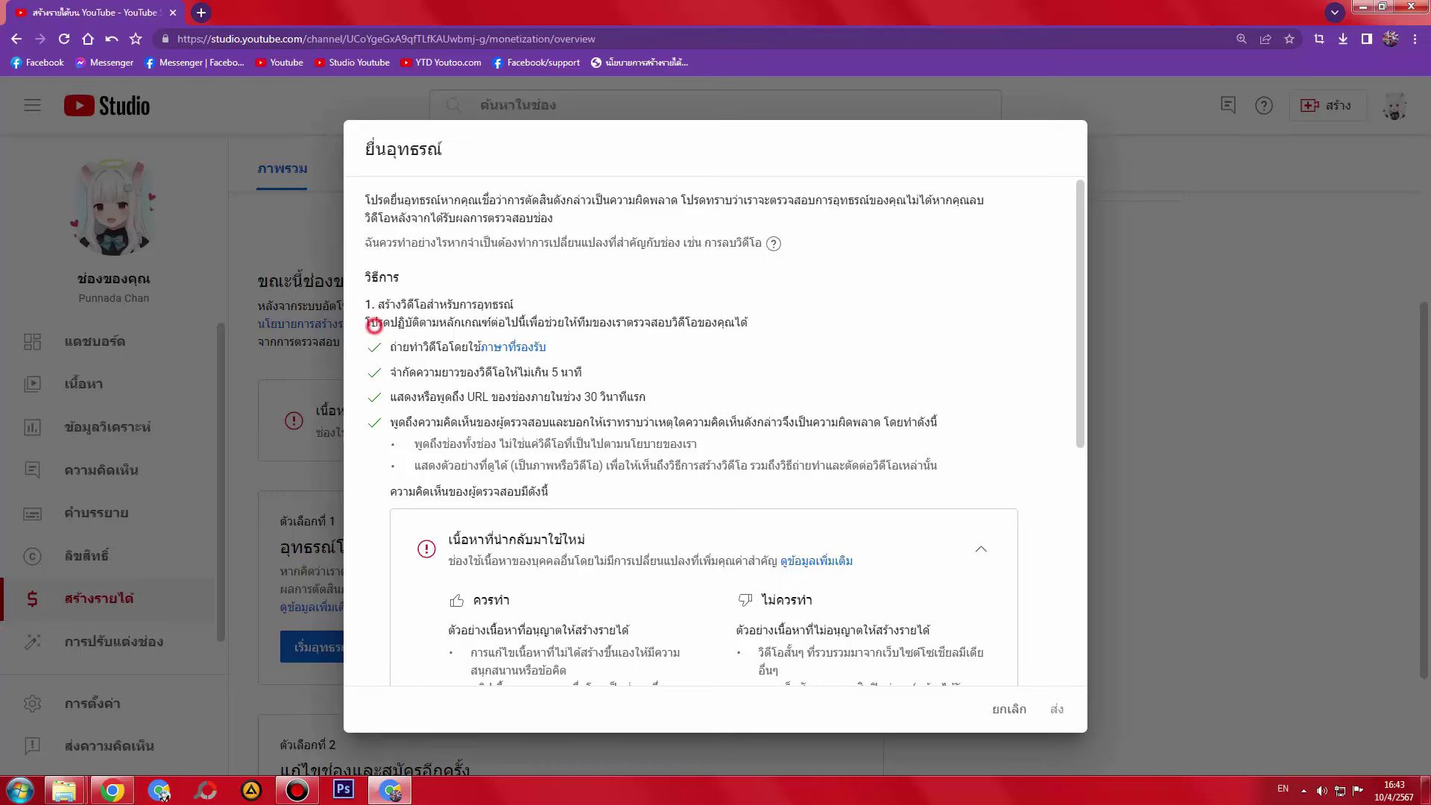
pyautogui.tripleClick(375, 325)
pyautogui.click(868, 332)
# - Highlight the video requirements on supported language, the 5-minute limit, and the channel URL within the first 30 seconds
pyautogui.doubleClick(384, 355)
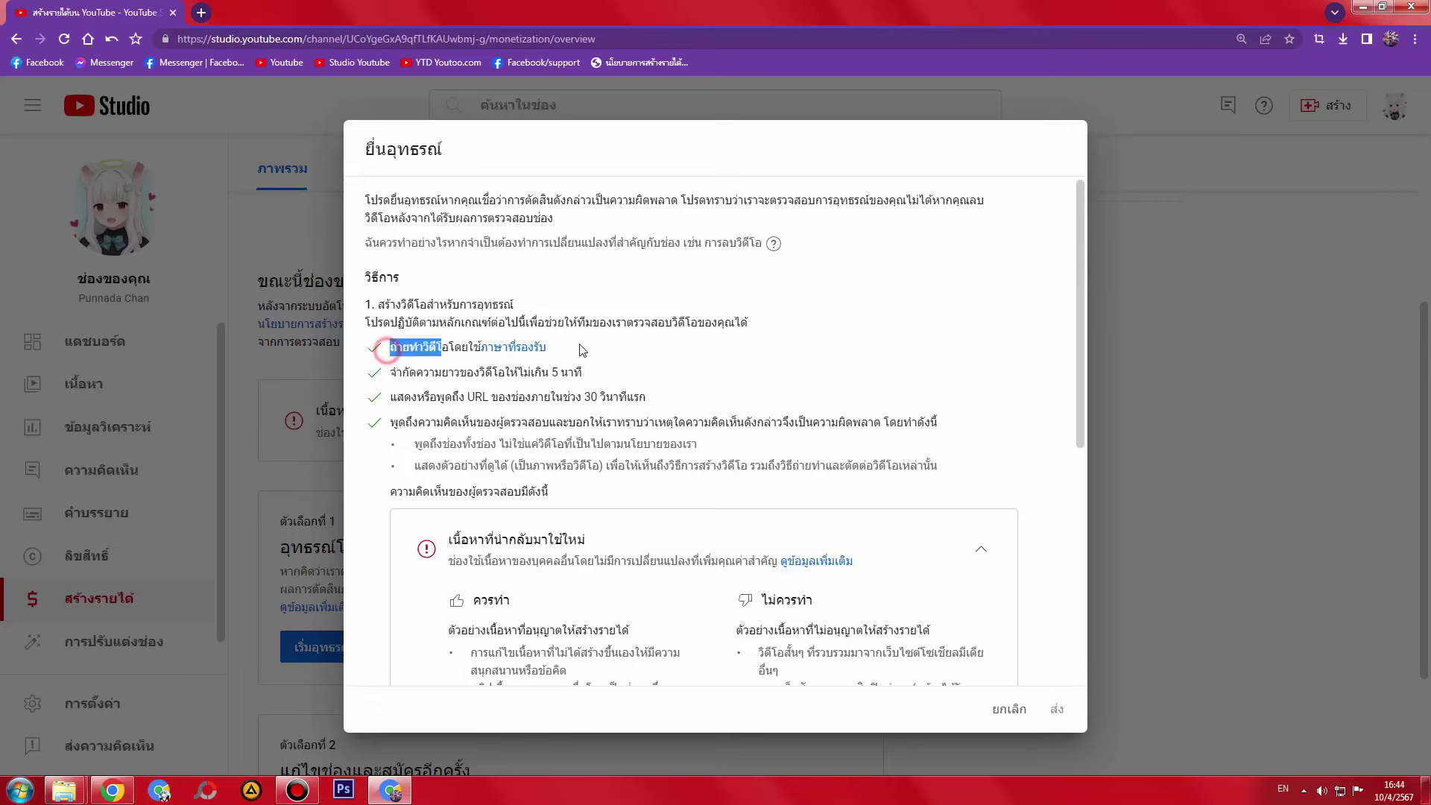
pyautogui.click(688, 342)
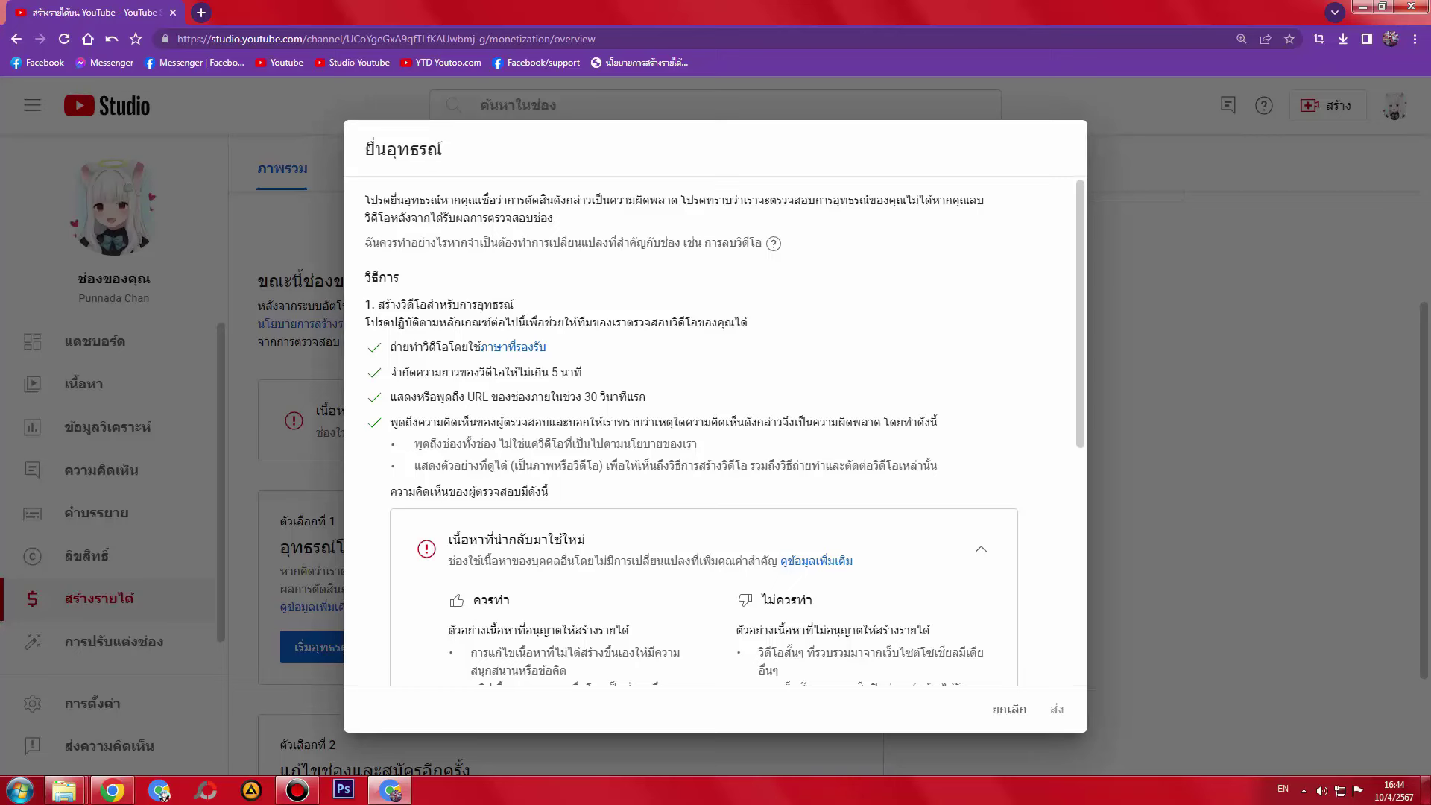
pyautogui.doubleClick(395, 372)
pyautogui.moveTo(395, 373); pyautogui.dragTo(710, 374)
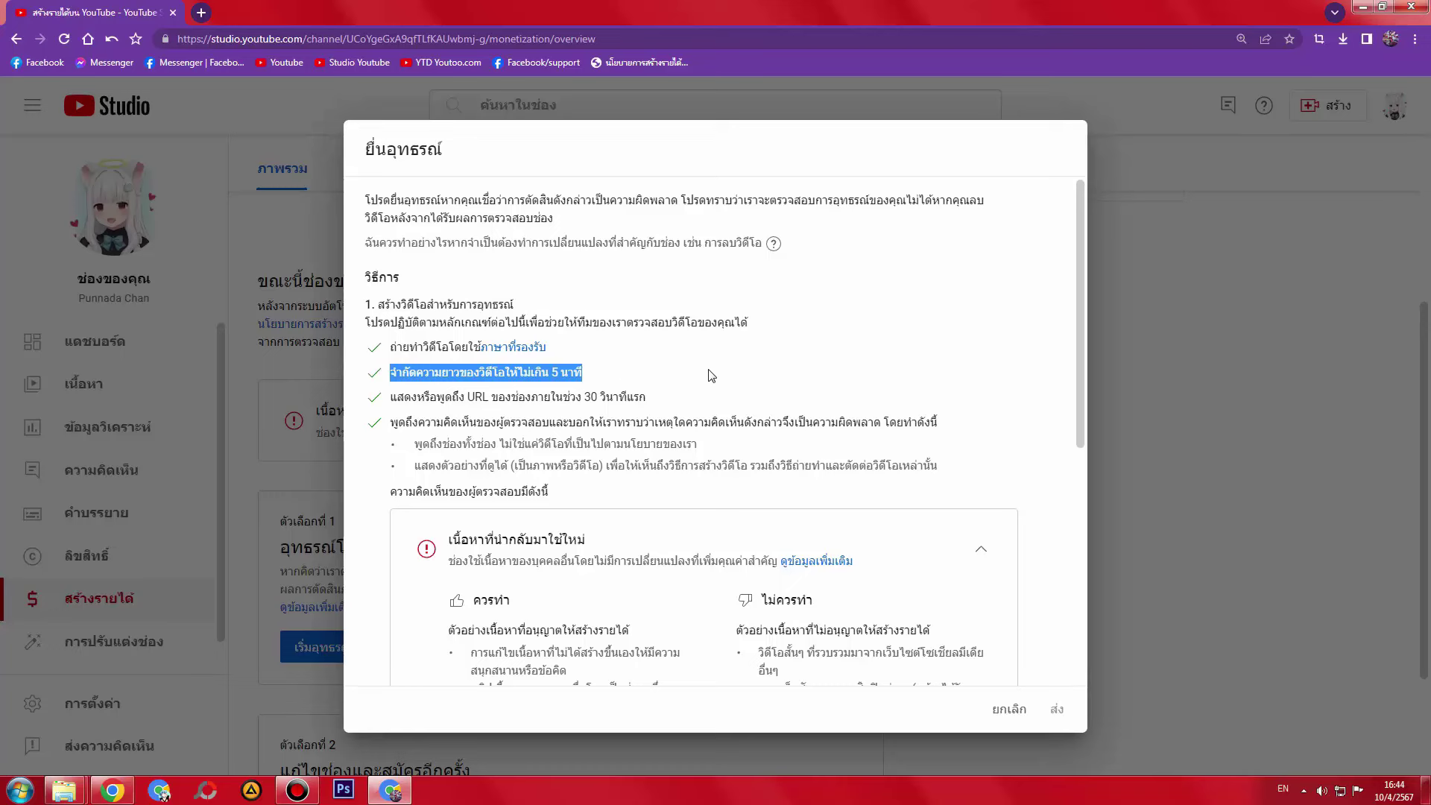
pyautogui.click(749, 374)
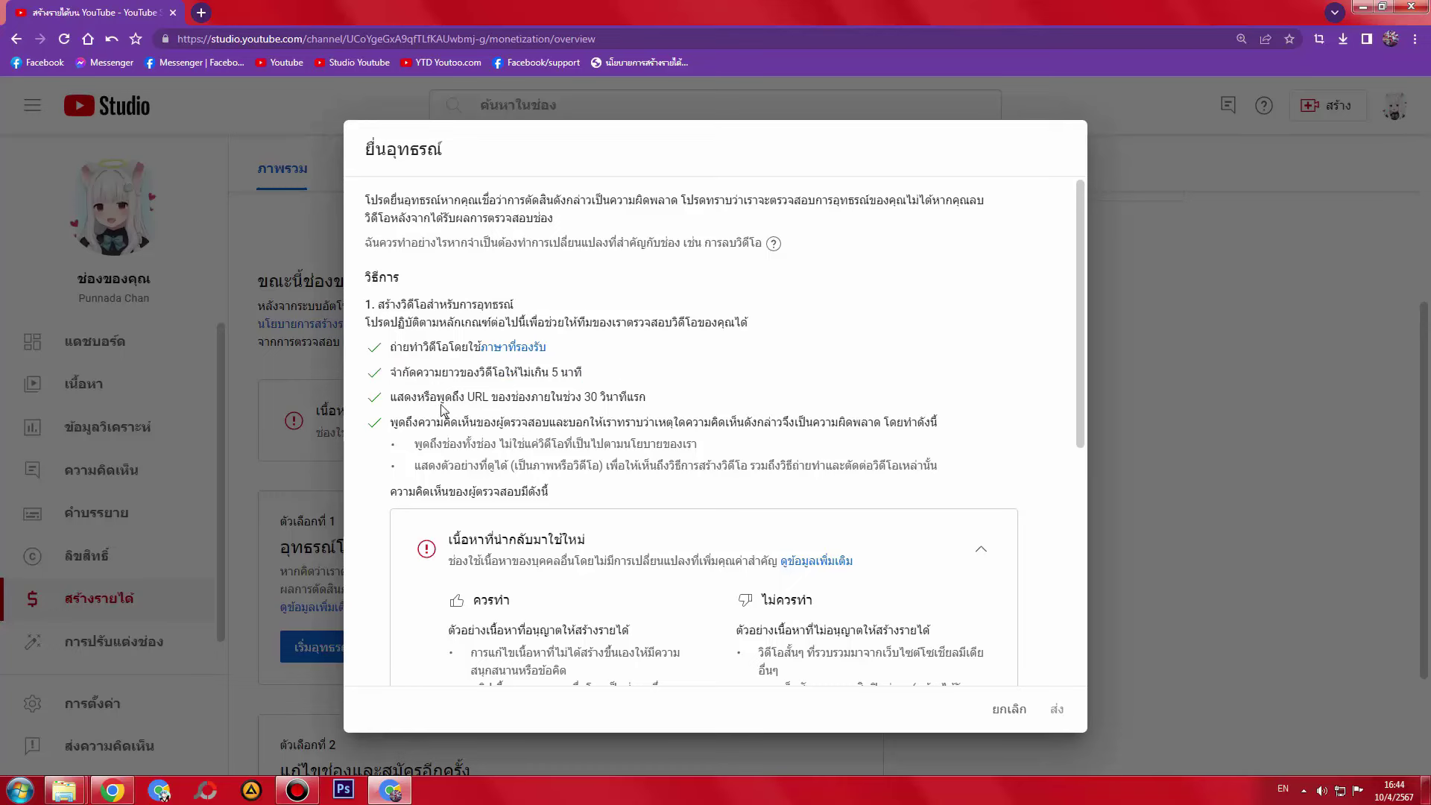
pyautogui.doubleClick(392, 400)
pyautogui.moveTo(391, 400); pyautogui.dragTo(717, 402)
pyautogui.click(725, 394)
# - Highlight the requirement to address the reviewer's feedback and its two points on the whole channel and visual examples
pyautogui.moveTo(391, 421); pyautogui.dragTo(976, 426)
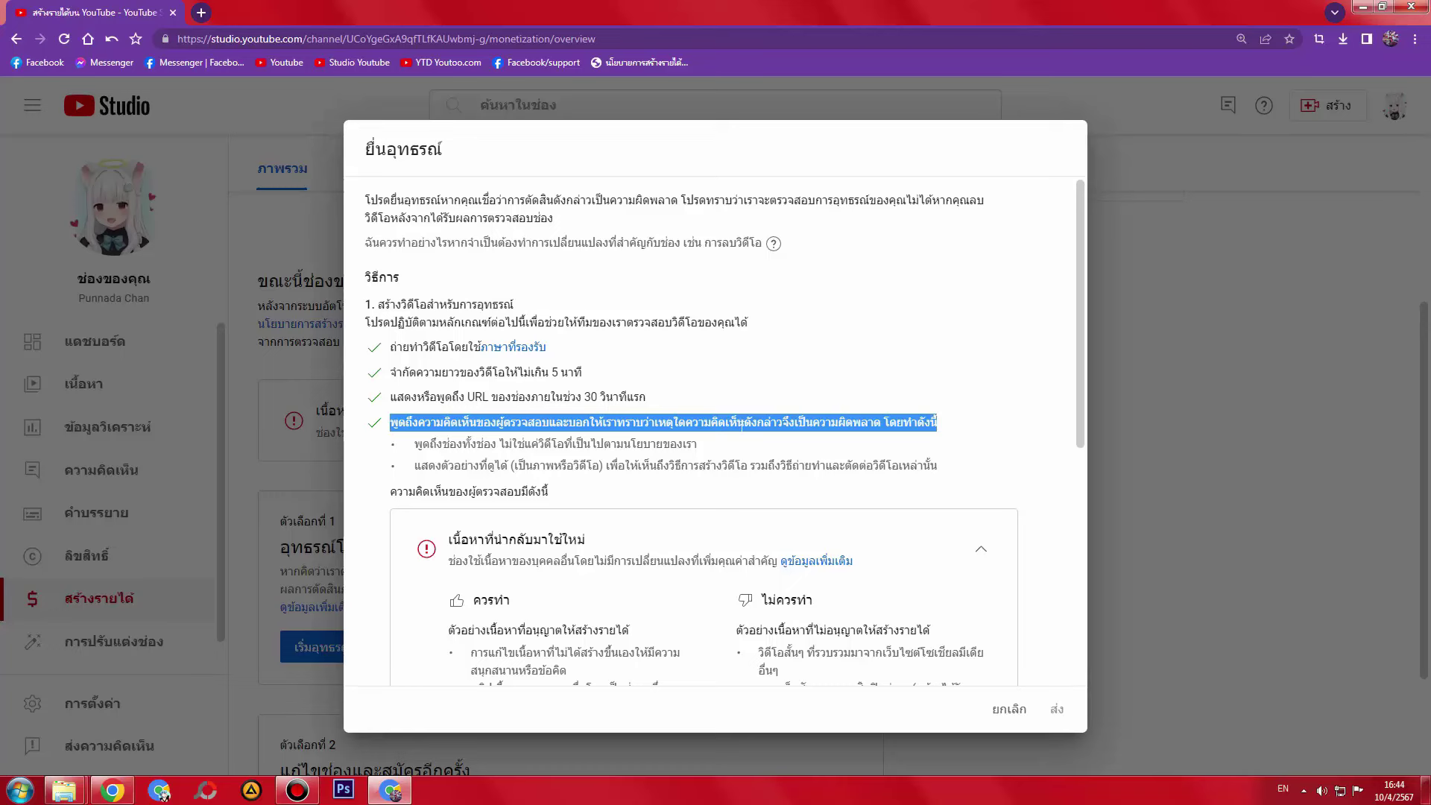
pyautogui.click(472, 440)
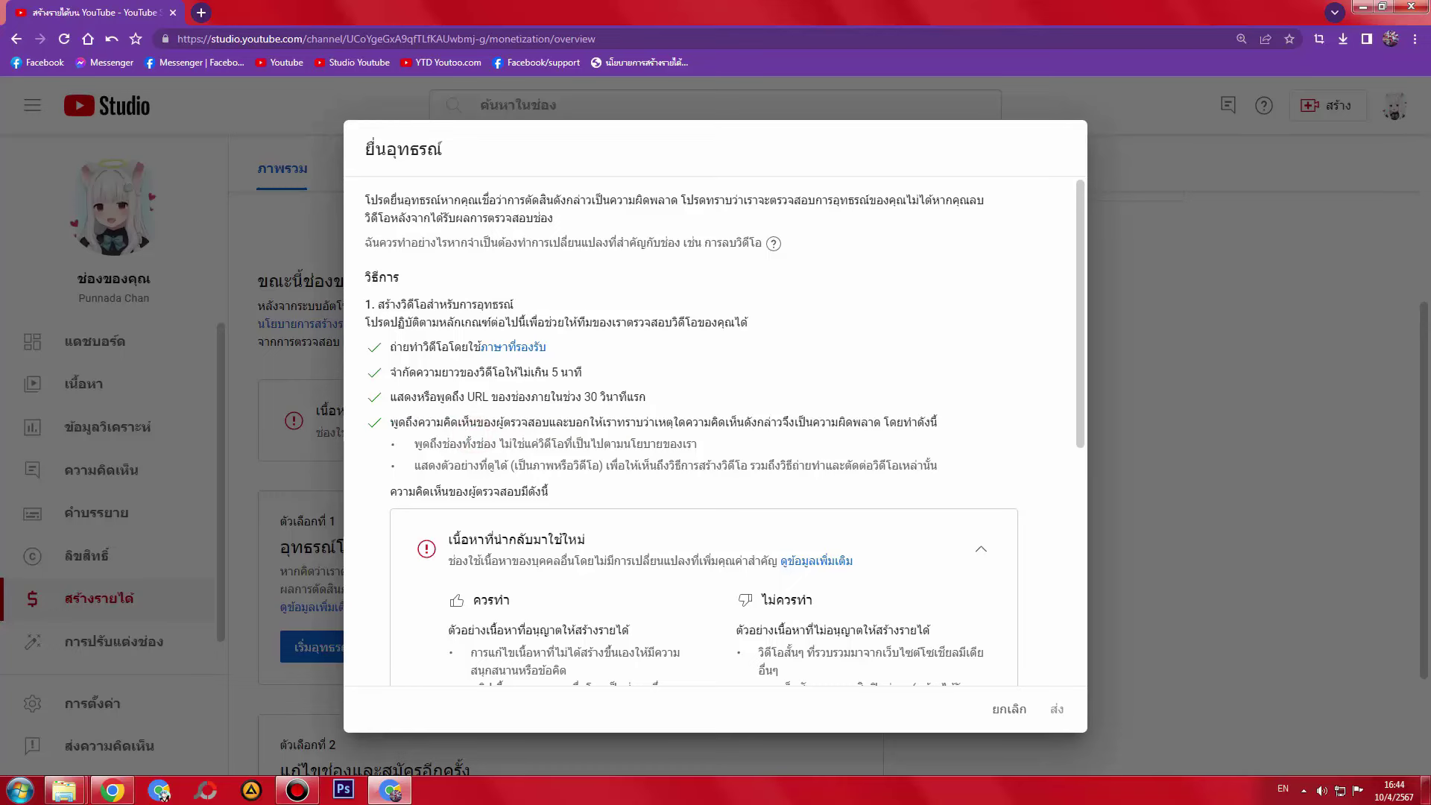
pyautogui.doubleClick(421, 445)
pyautogui.moveTo(417, 446); pyautogui.dragTo(773, 445)
pyautogui.doubleClick(499, 444)
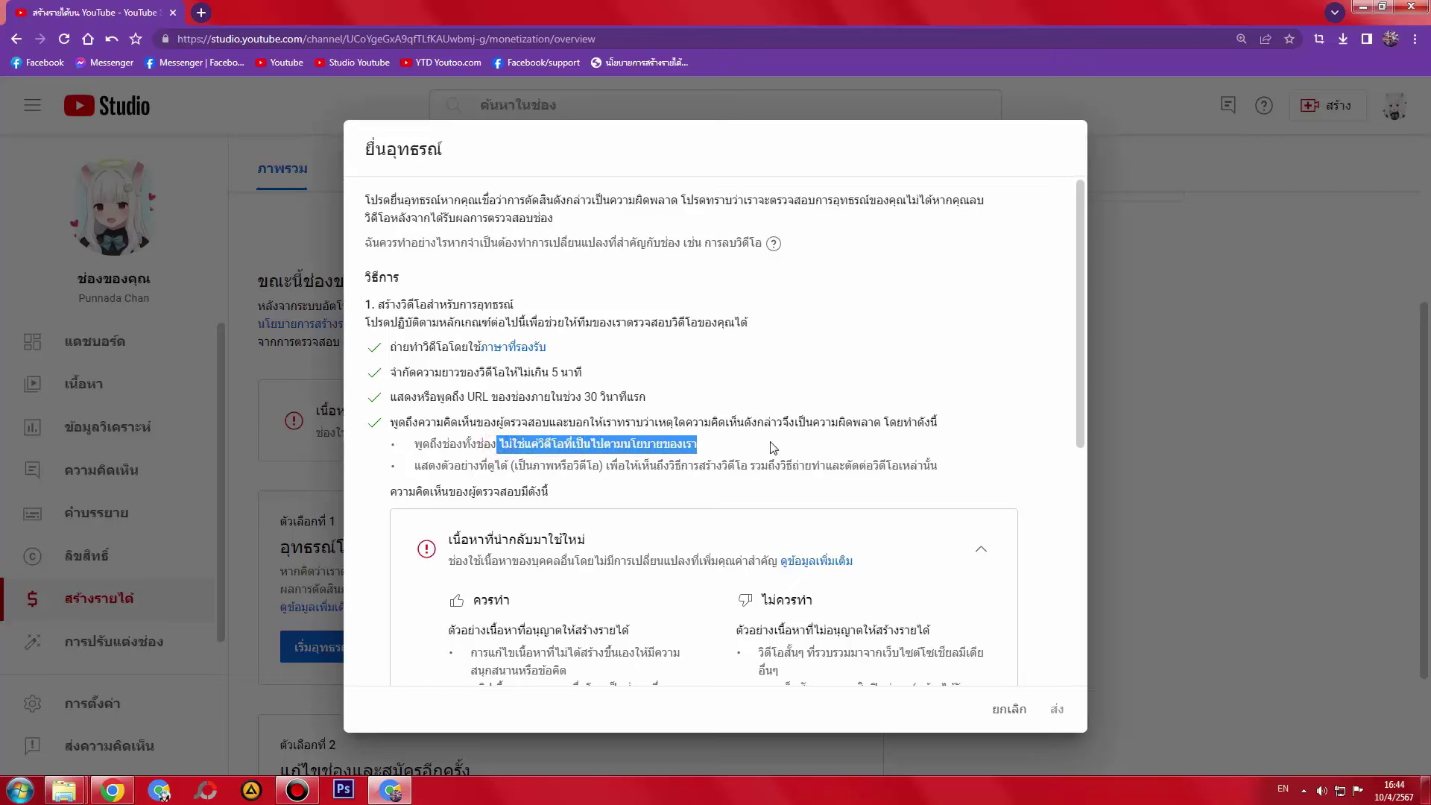
pyautogui.click(486, 456)
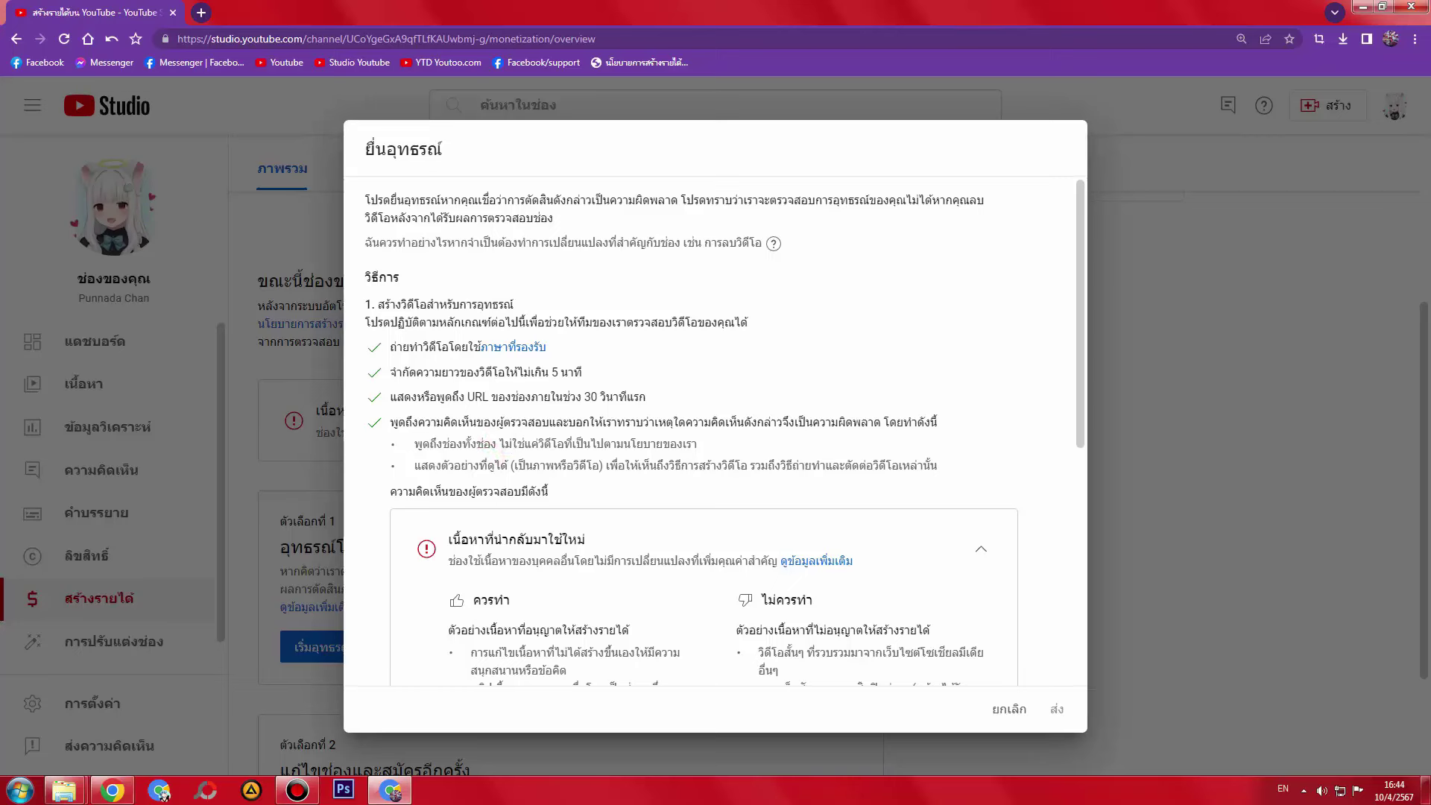
pyautogui.moveTo(414, 467); pyautogui.dragTo(1040, 478)
pyautogui.click(595, 463)
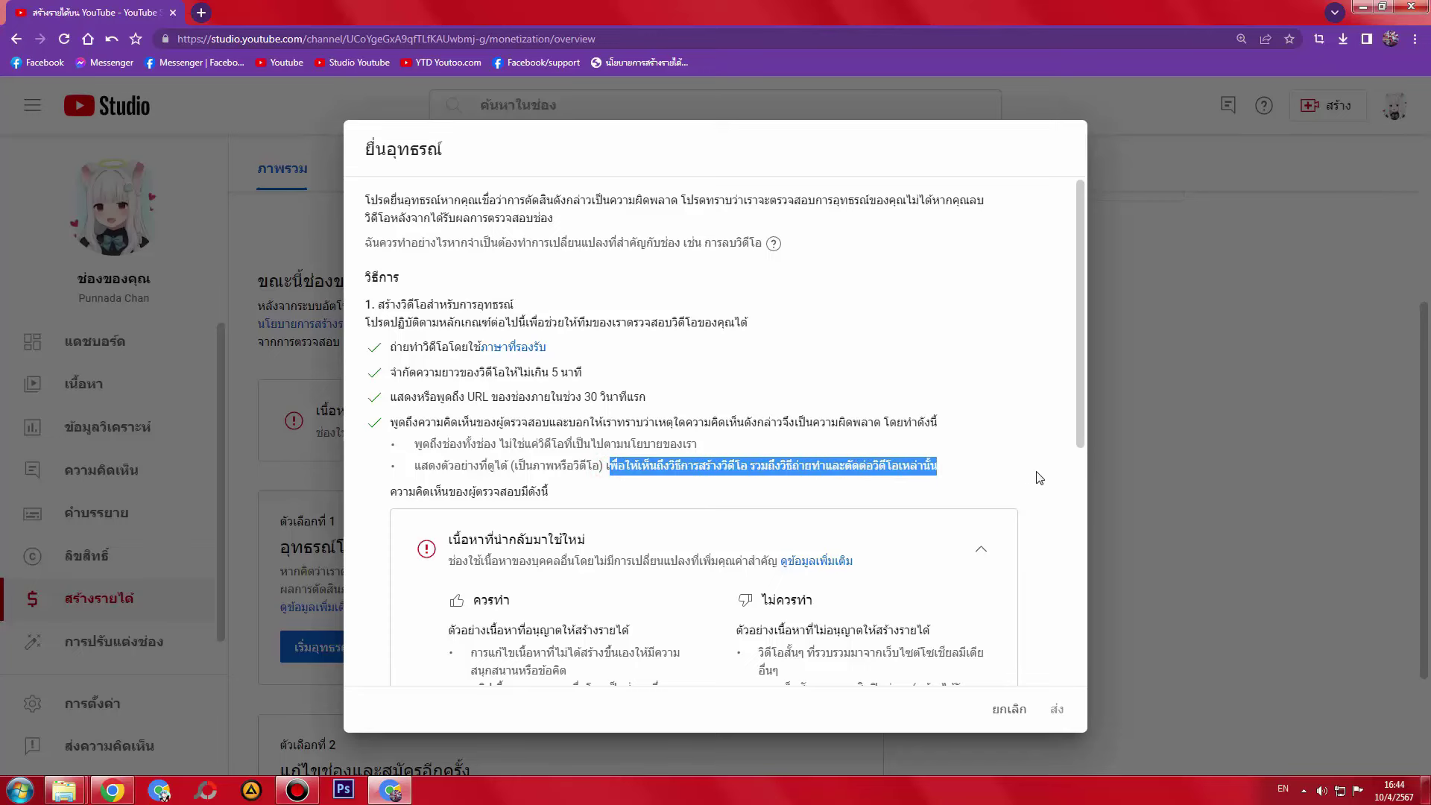
# - Examine the reused content feedback's examples of content that is and is not allowed to monetize
pyautogui.scroll(-6, 1044, 474)
pyautogui.scroll(3, 542, 365)
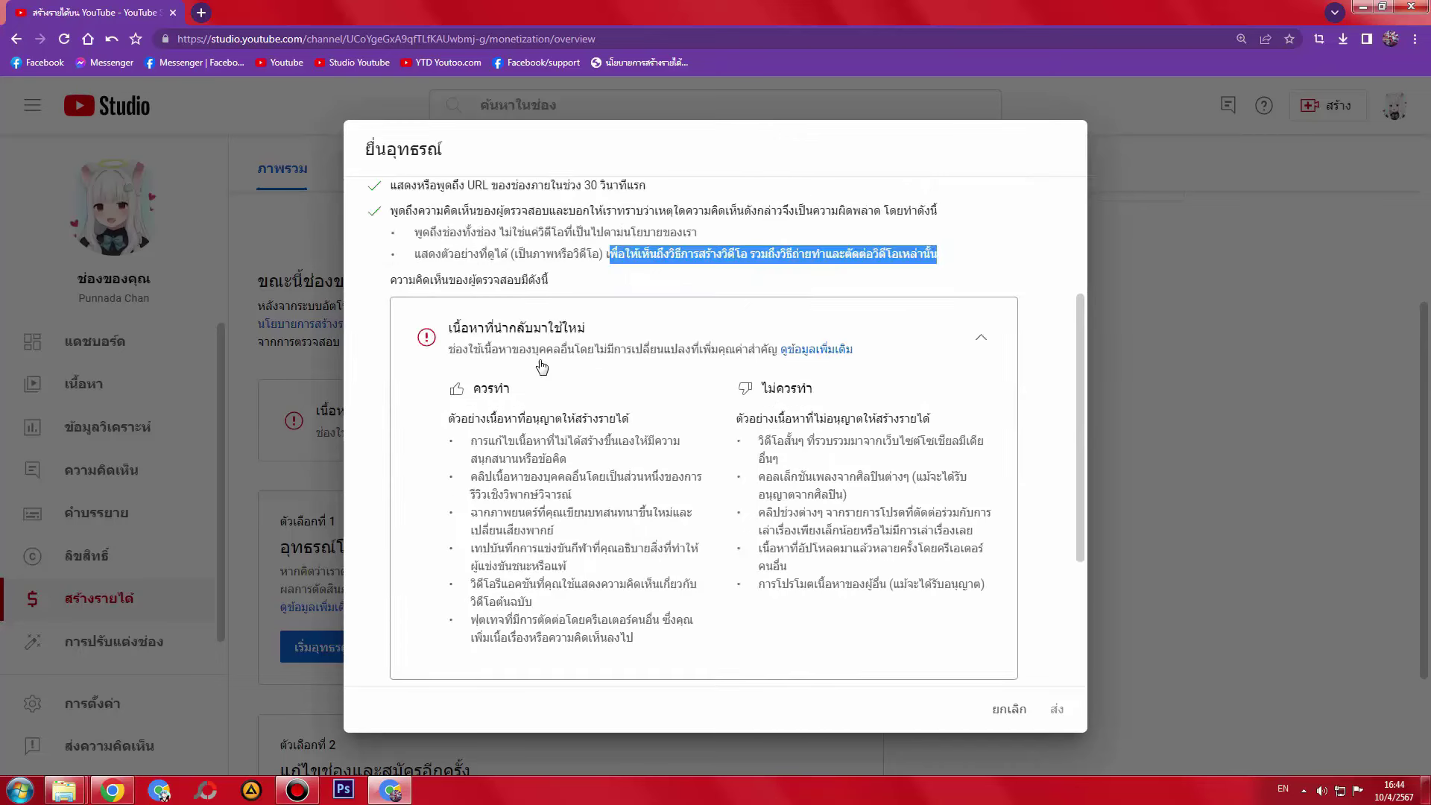
pyautogui.click(526, 330)
pyautogui.click(535, 395)
pyautogui.scroll(2, 679, 440)
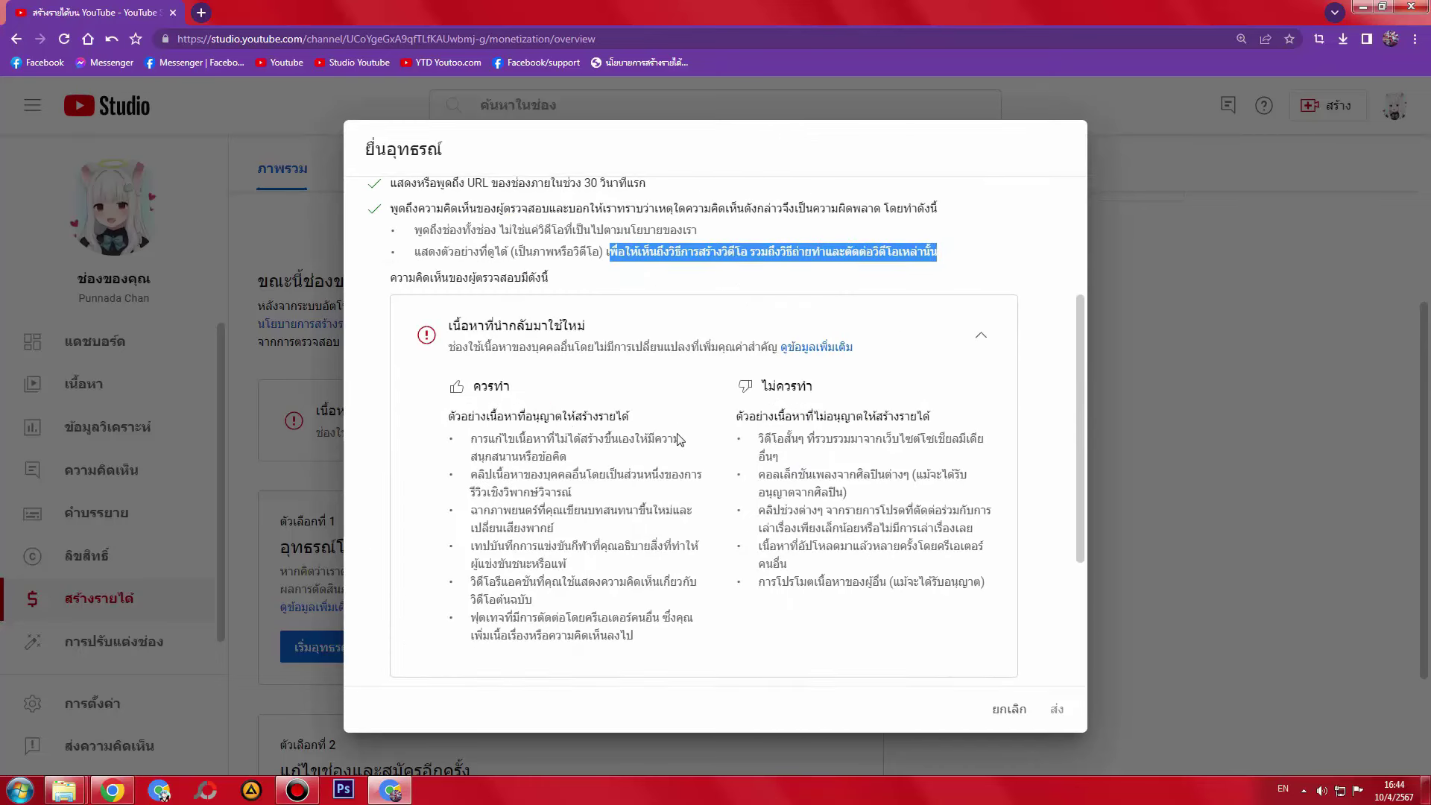
pyautogui.scroll(-1, 689, 443)
pyautogui.scroll(1, 1006, 458)
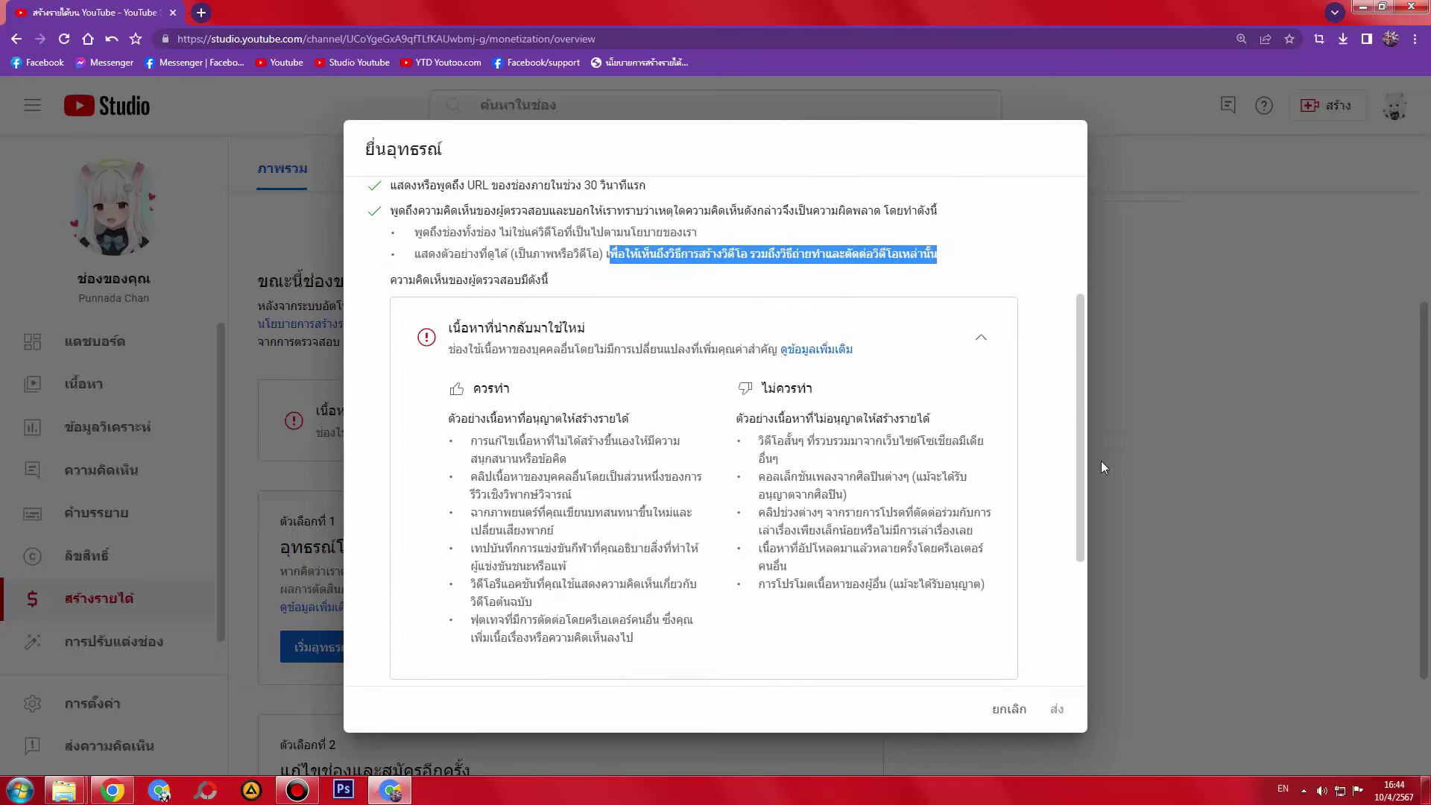
pyautogui.moveTo(1085, 477); pyautogui.dragTo(1094, 504)
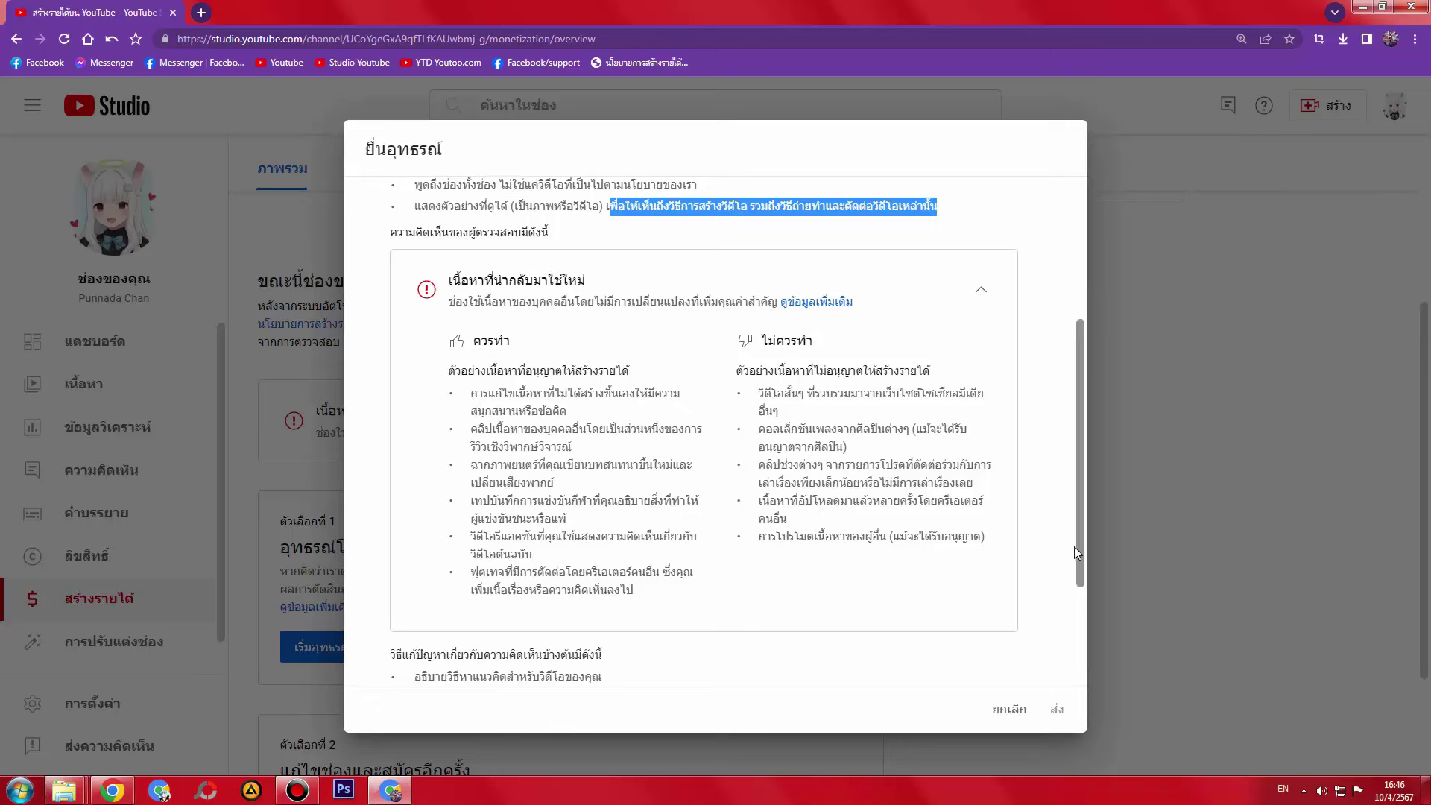
# - Collapse the reused content feedback and review the instructions for fixing it and the appeal submission section below
pyautogui.scroll(-2, 1018, 551)
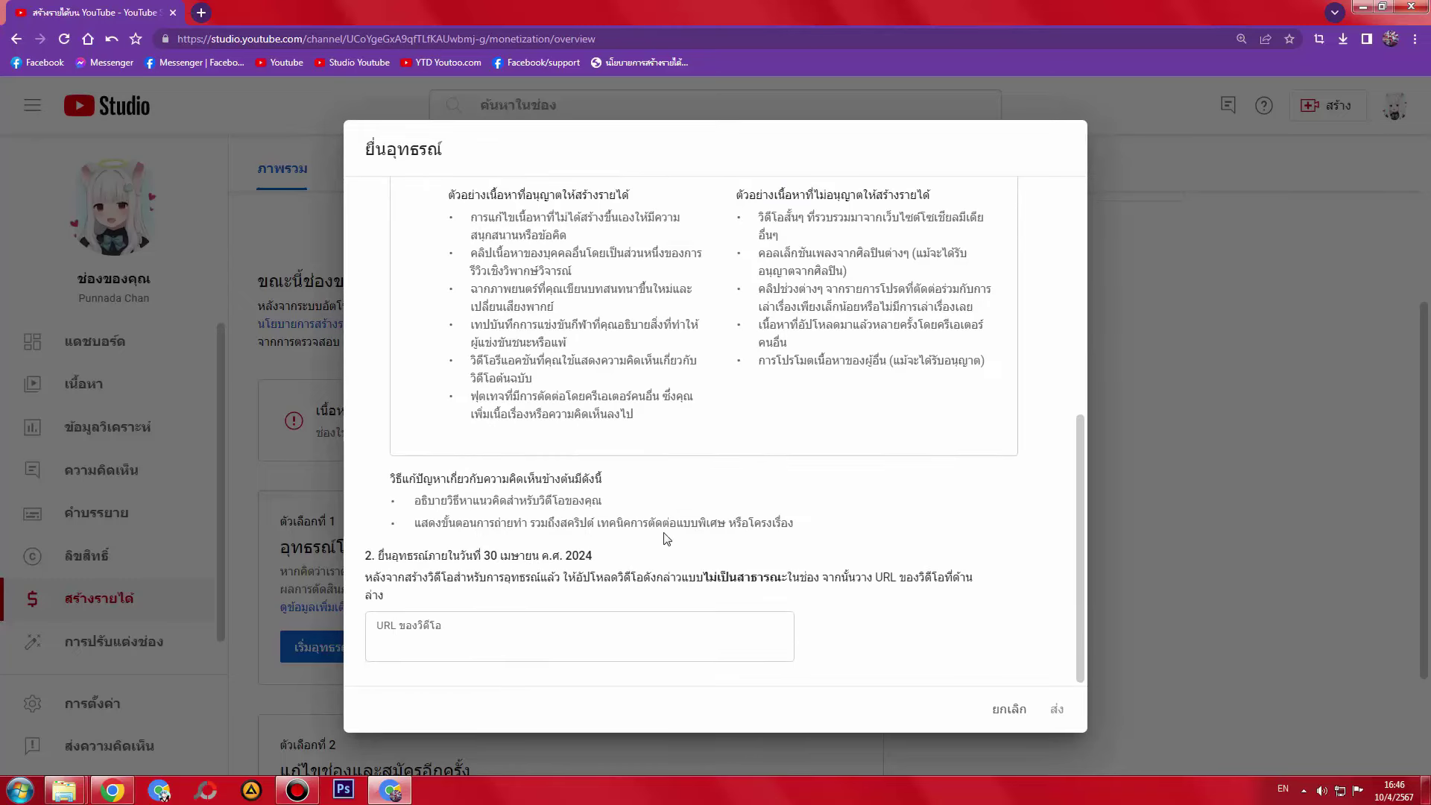
pyautogui.scroll(5, 596, 540)
pyautogui.click(724, 549)
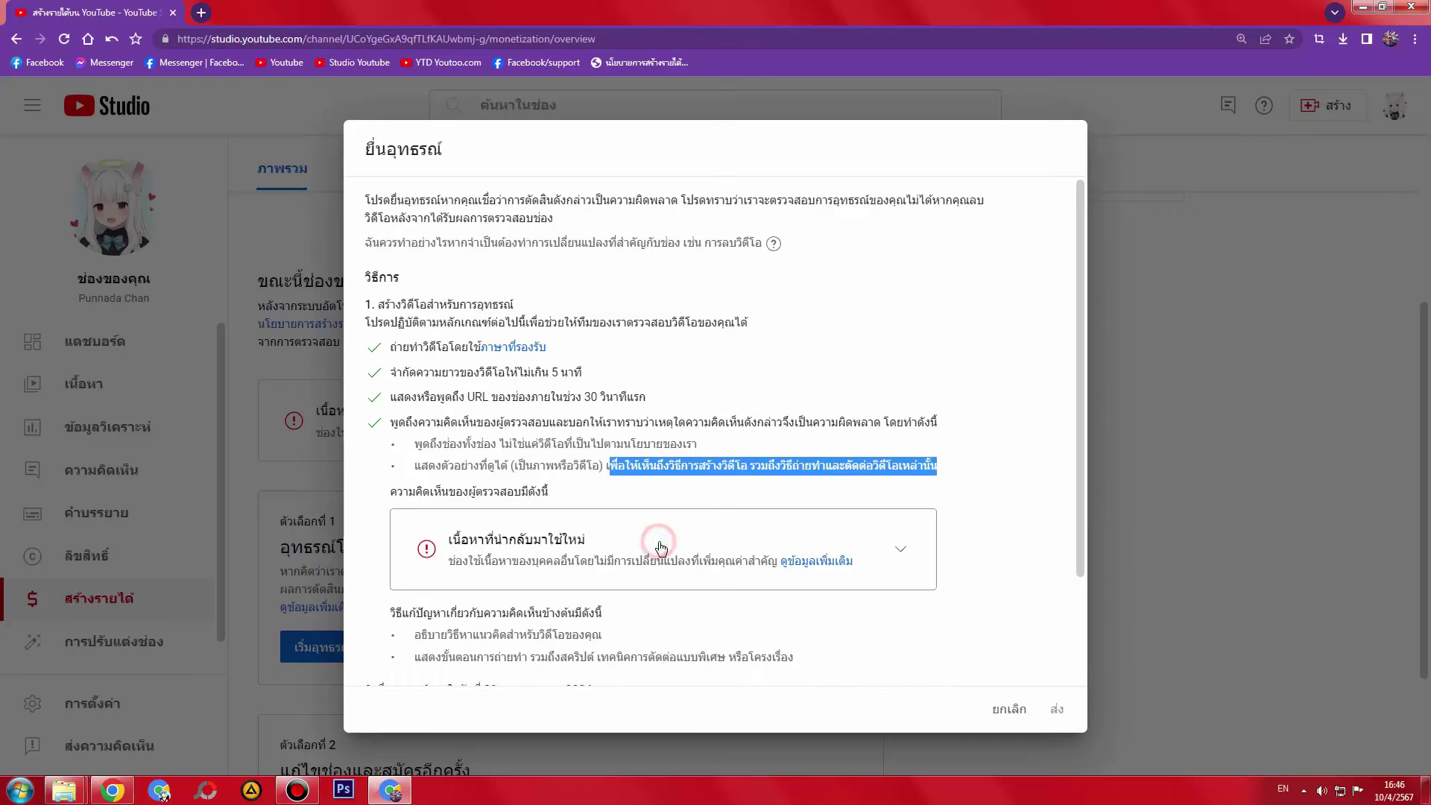
pyautogui.scroll(-2, 671, 544)
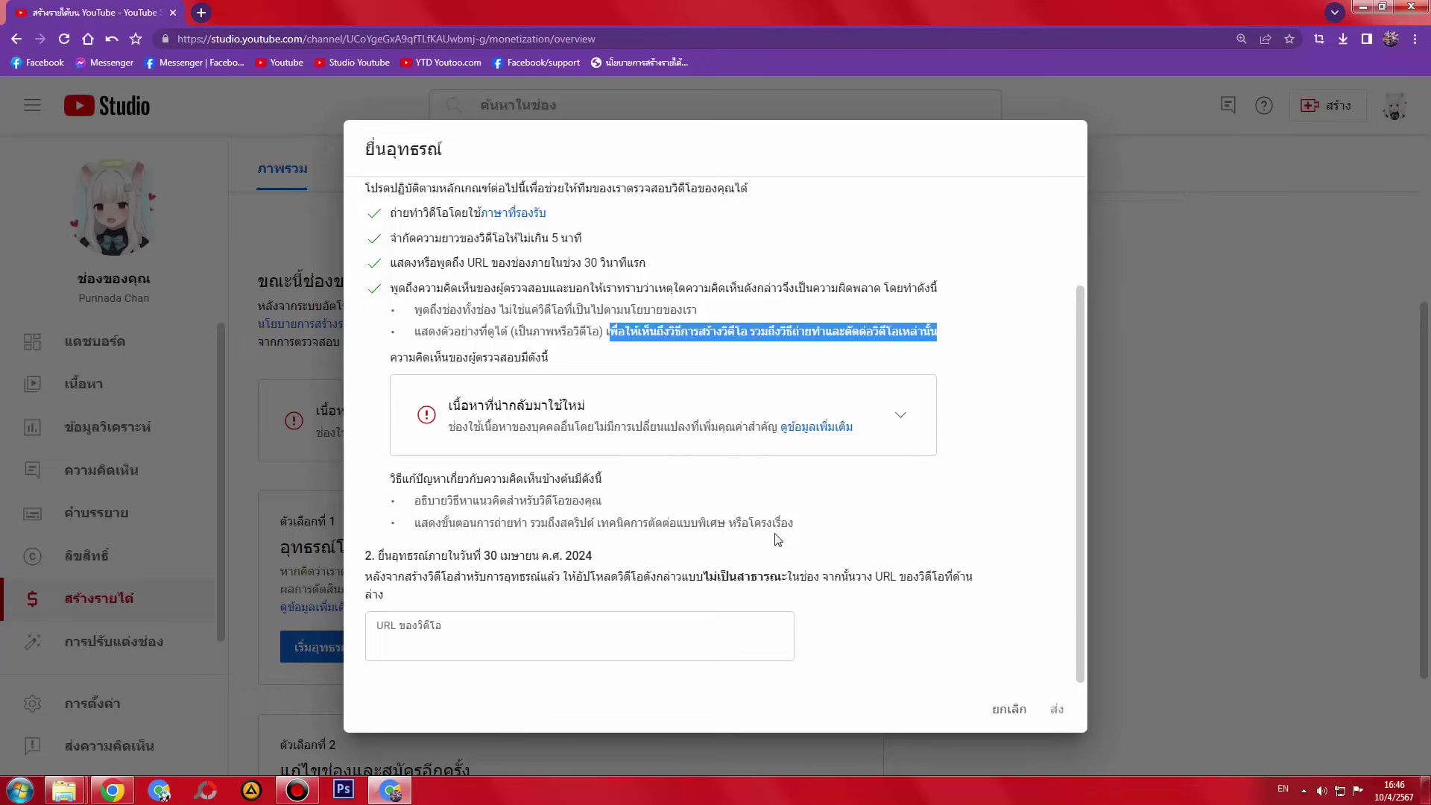
pyautogui.scroll(2, 775, 539)
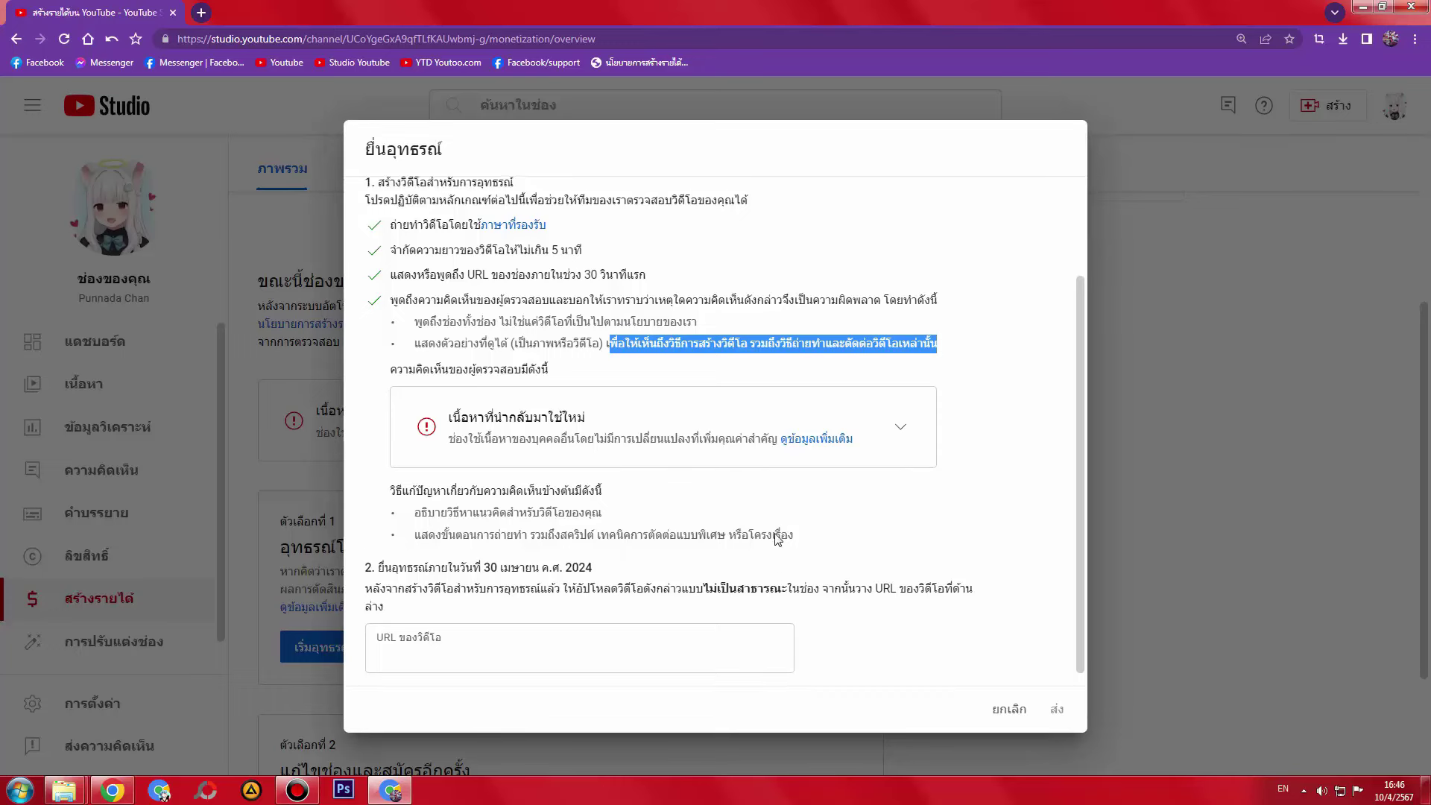
pyautogui.scroll(-2, 775, 539)
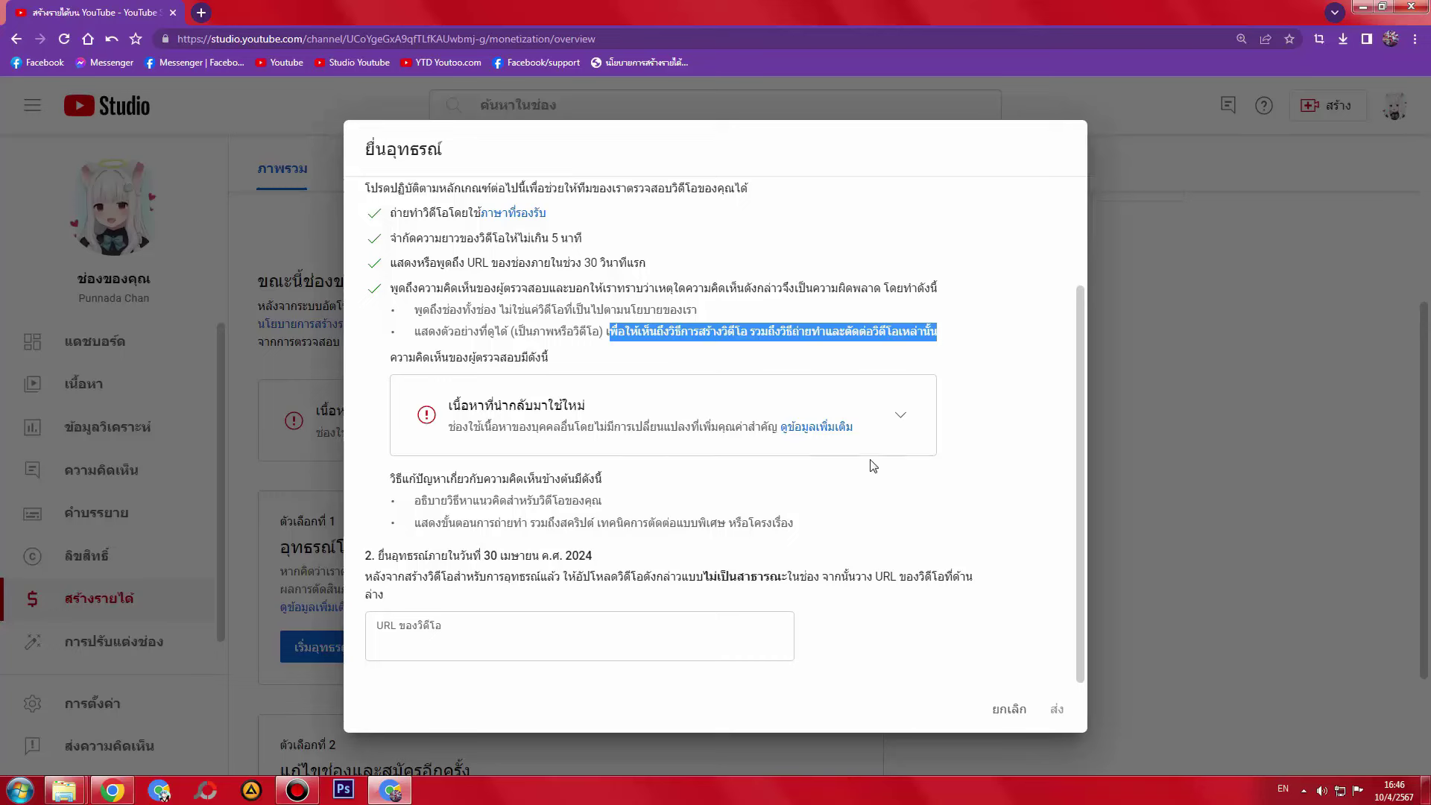
# - Open YouTube Studio in a second tab, and highlight the unlisted upload requirement in the appeal dialog
pyautogui.click(575, 642)
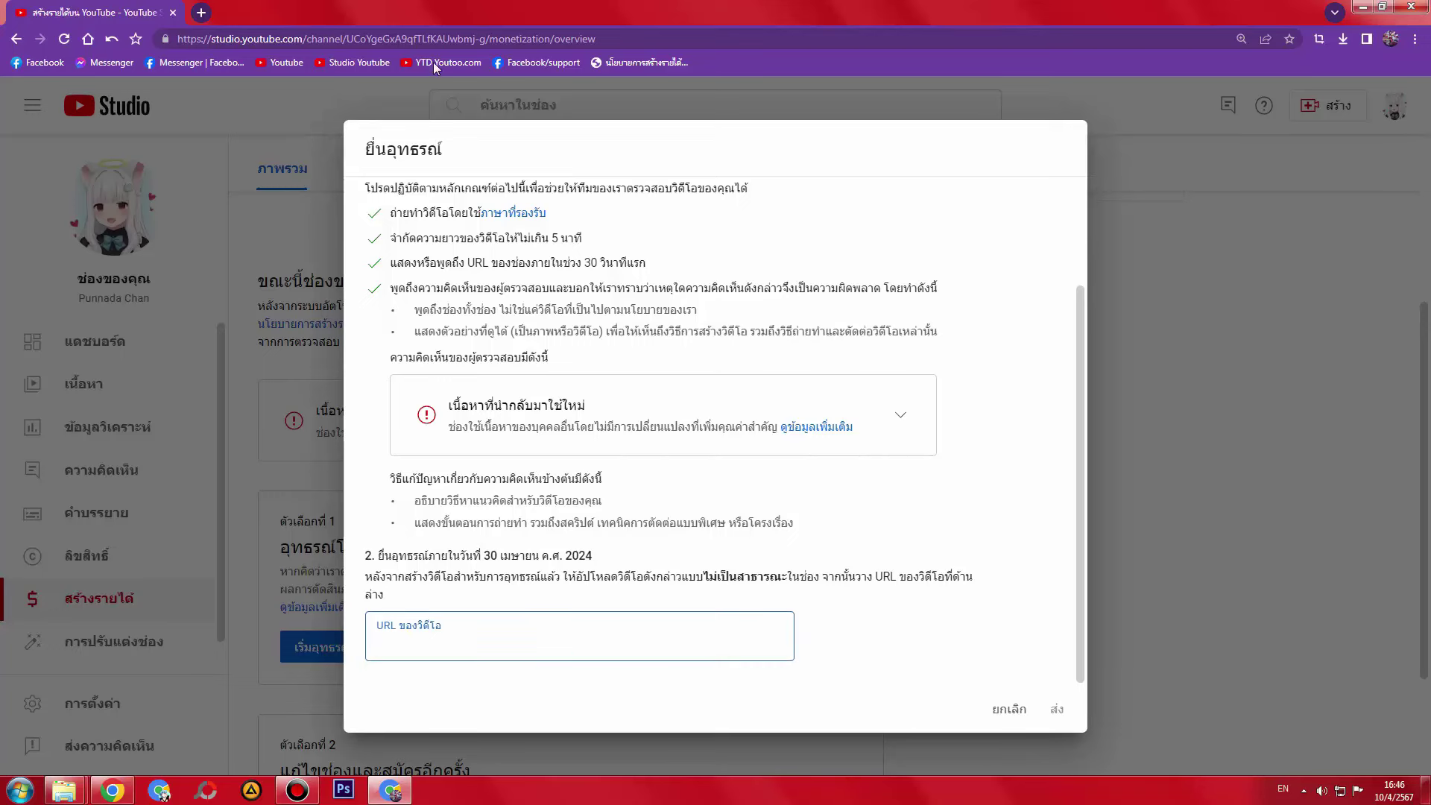
pyautogui.middleClick(350, 63)
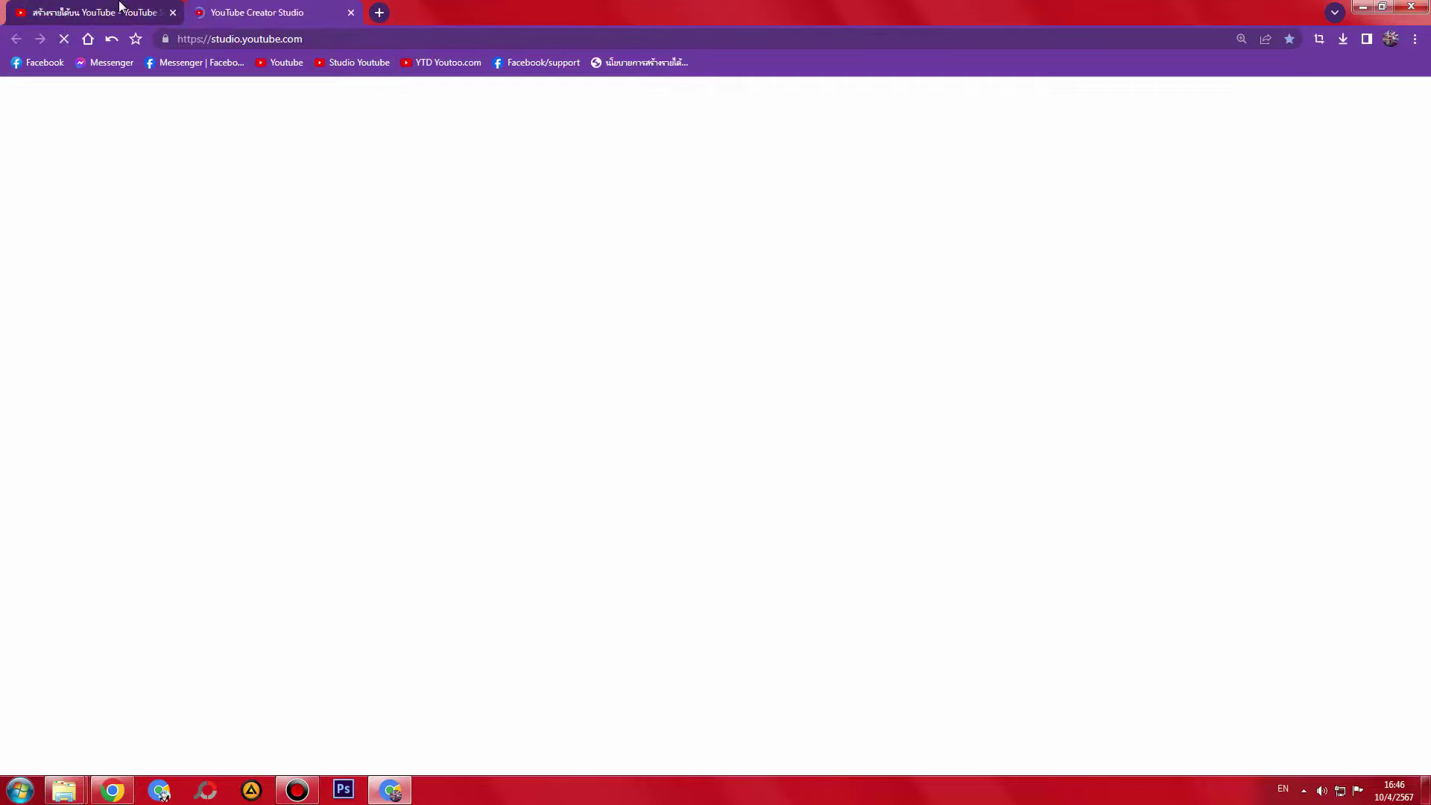
pyautogui.click(93, 12)
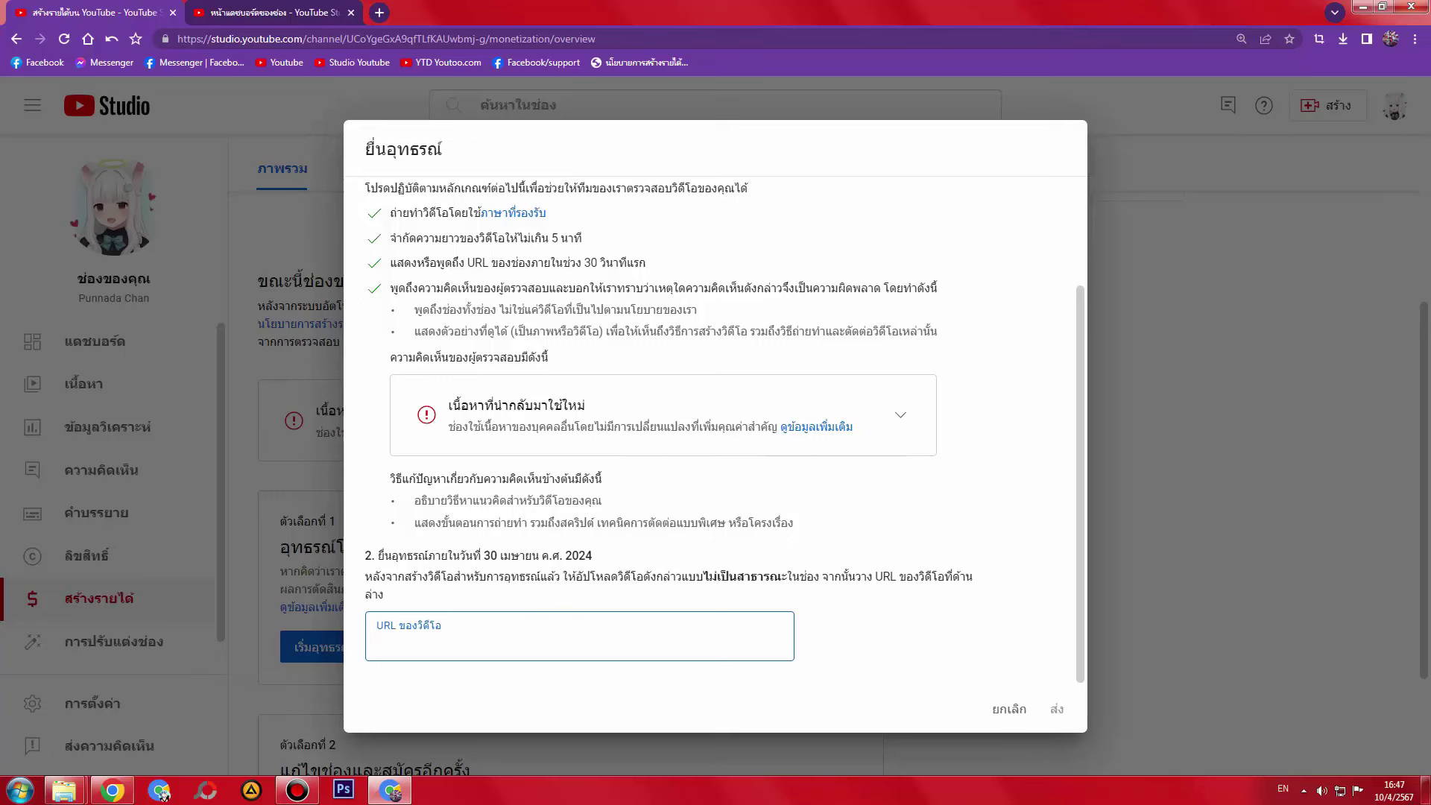
pyautogui.moveTo(704, 576); pyautogui.dragTo(788, 577)
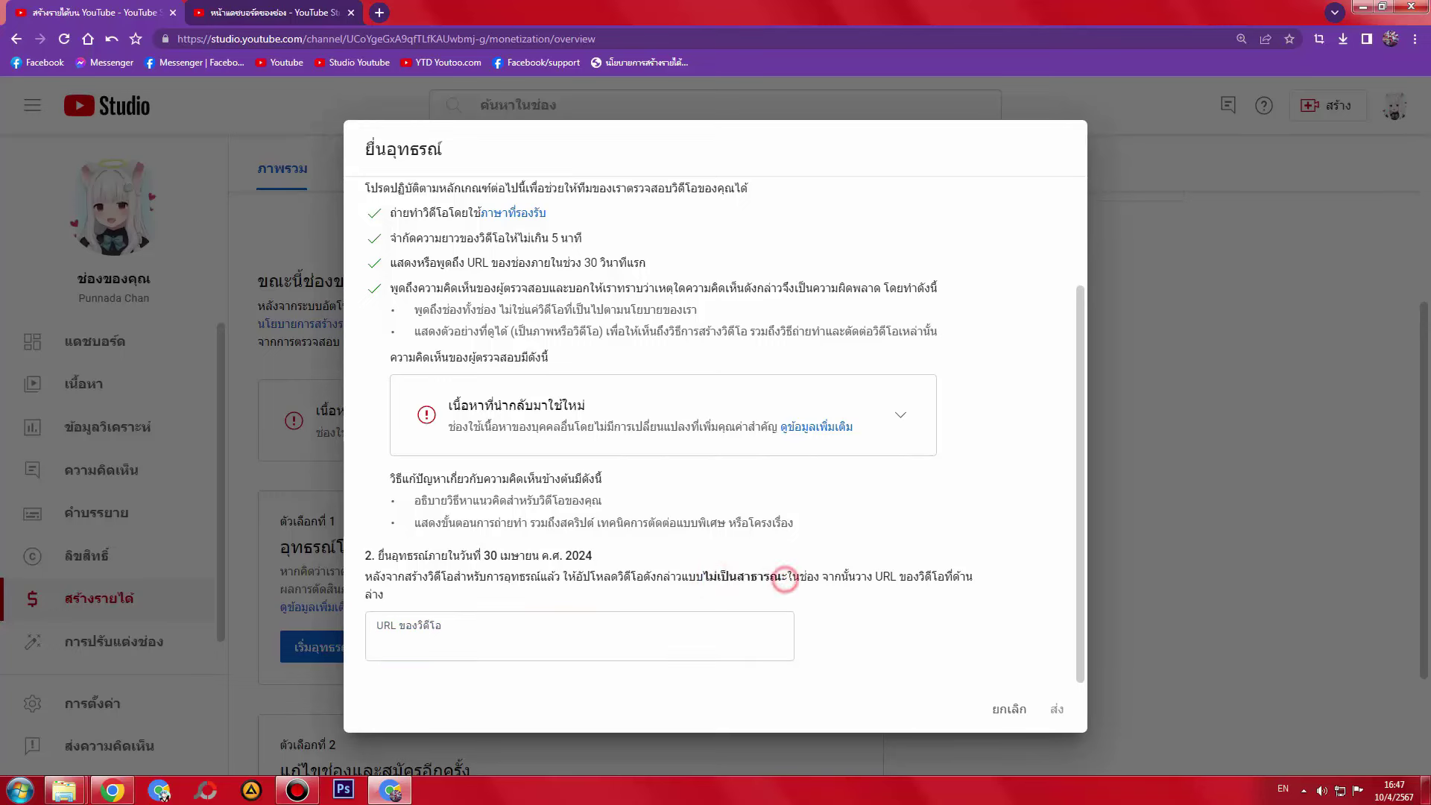
pyautogui.click(708, 590)
# - Open the details pages of the two unlisted appeal videos from the channel content list in separate tabs
pyautogui.click(331, 9)
pyautogui.click(70, 386)
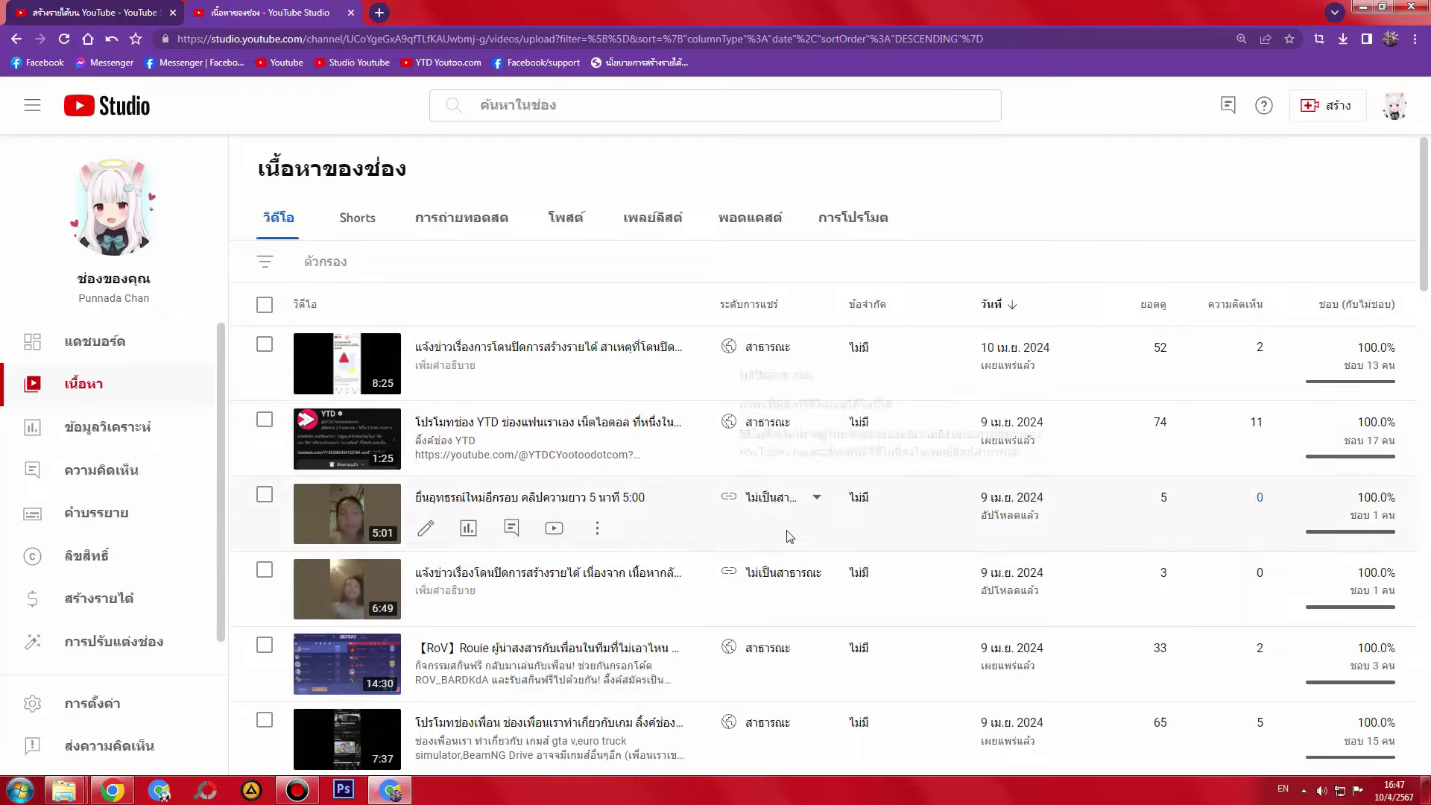
pyautogui.scroll(-1, 789, 533)
pyautogui.rightClick(564, 505)
pyautogui.click(596, 513)
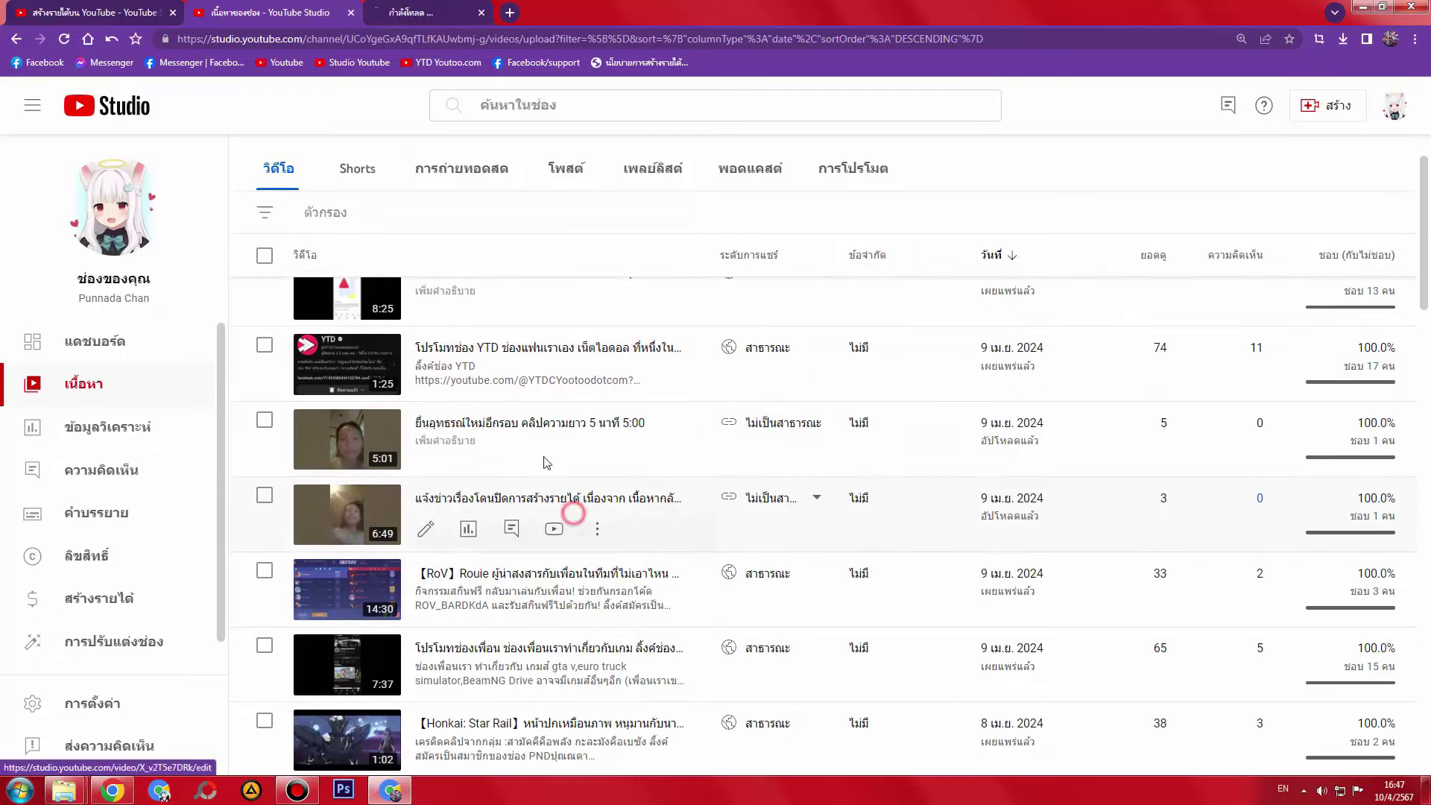
pyautogui.rightClick(527, 423)
pyautogui.click(578, 433)
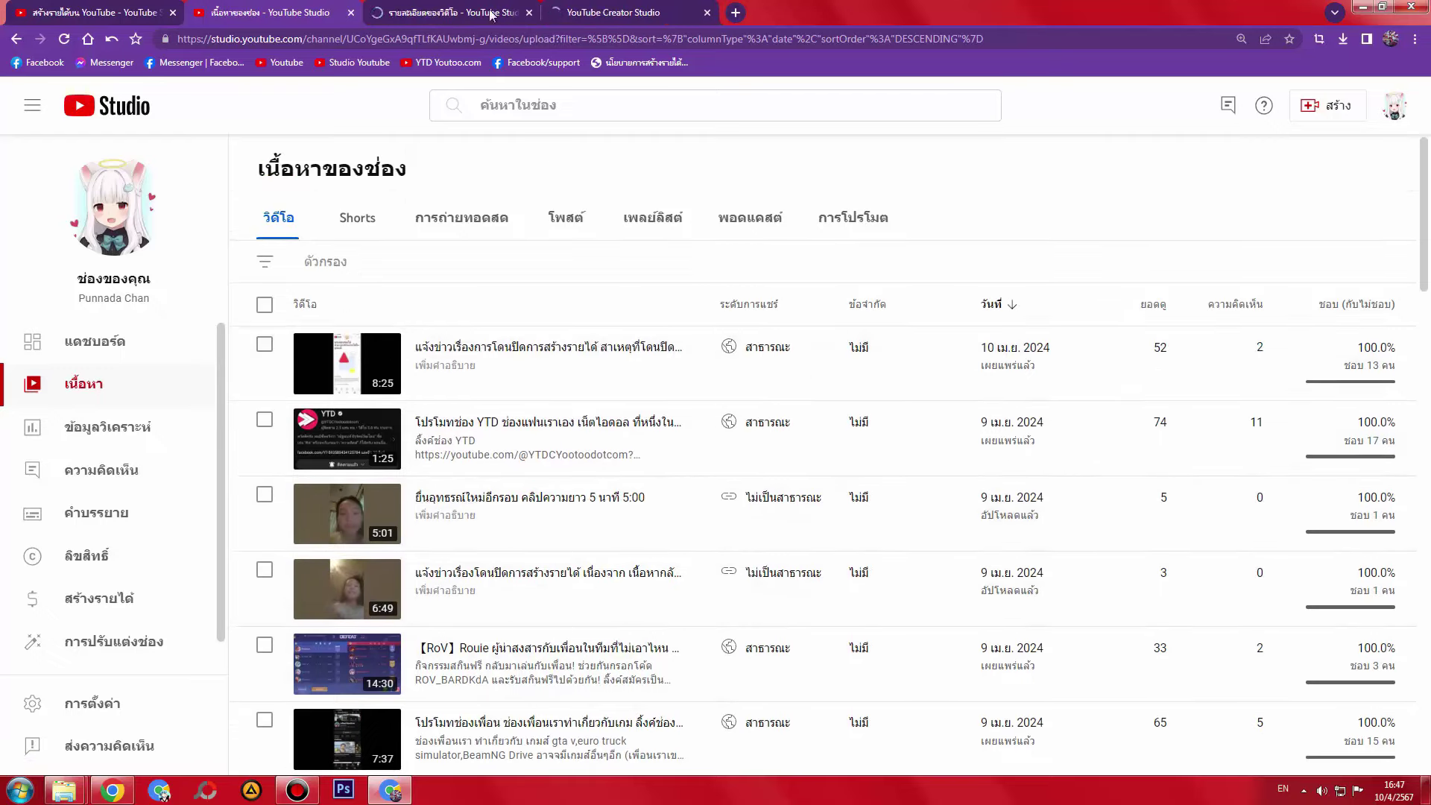
pyautogui.click(447, 12)
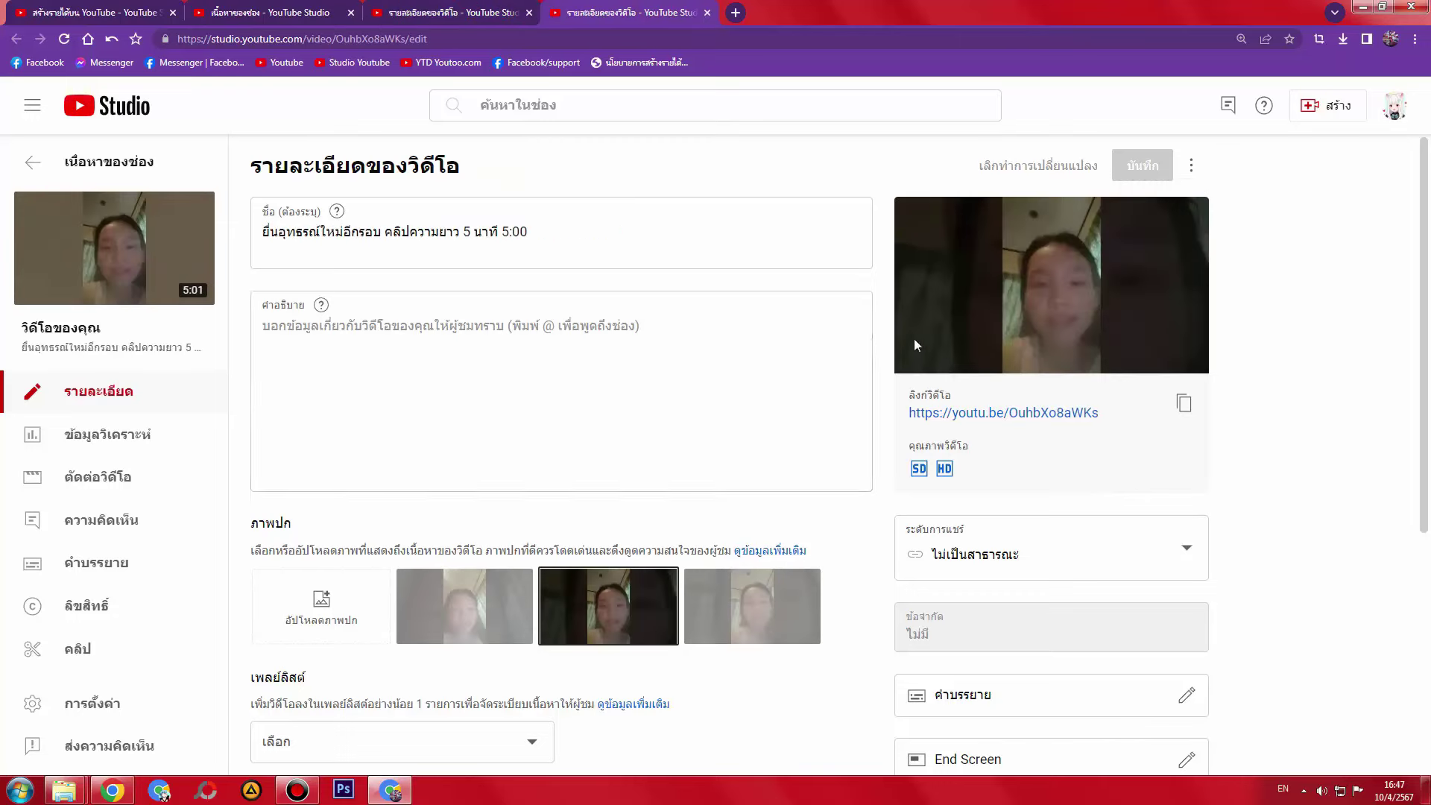
pyautogui.hotkey('ctrl', 'shift', 'Tab')
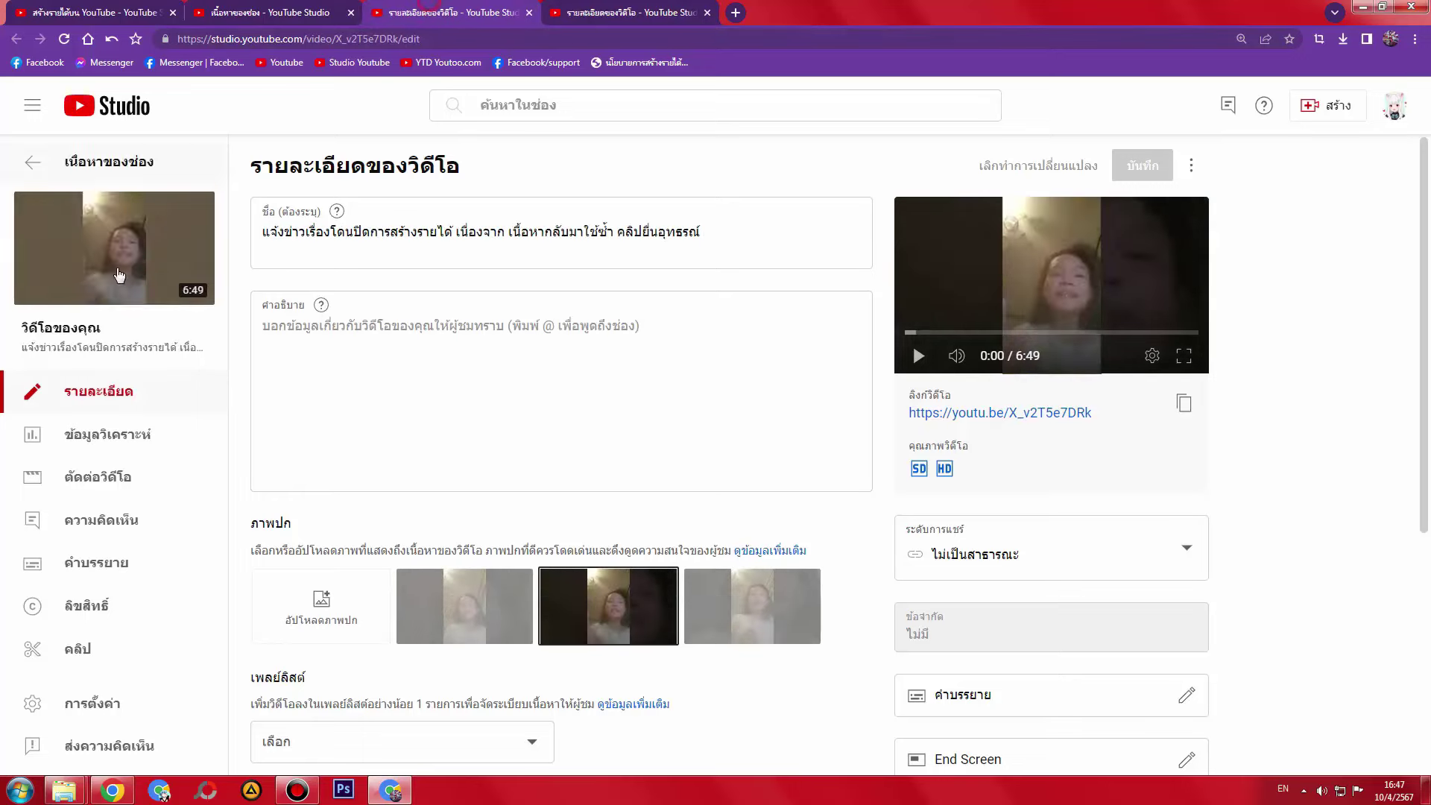
# - Open the watch page of the 6:49 appeal video, then pause and mute it
pyautogui.click(108, 257)
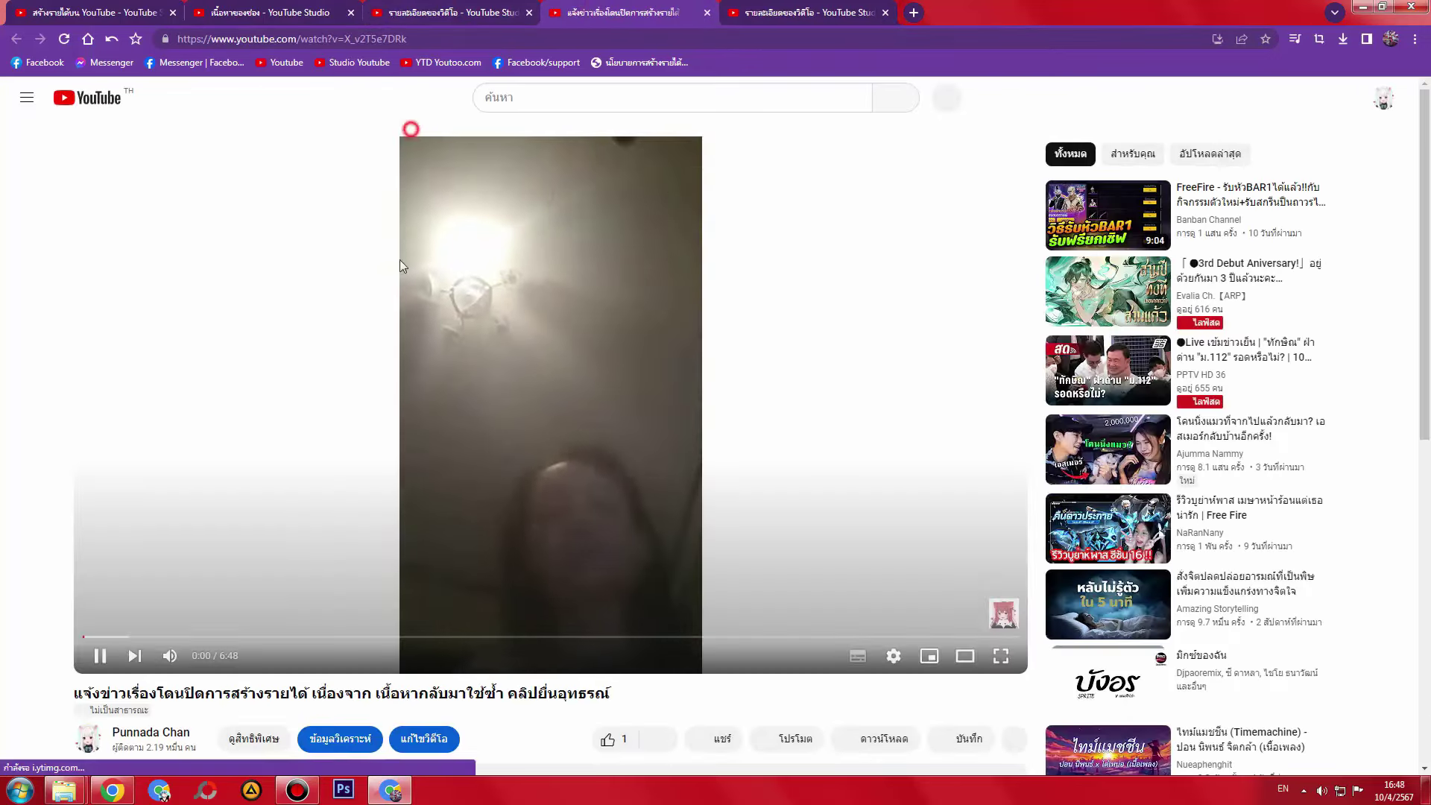
pyautogui.click(246, 572)
pyautogui.click(170, 655)
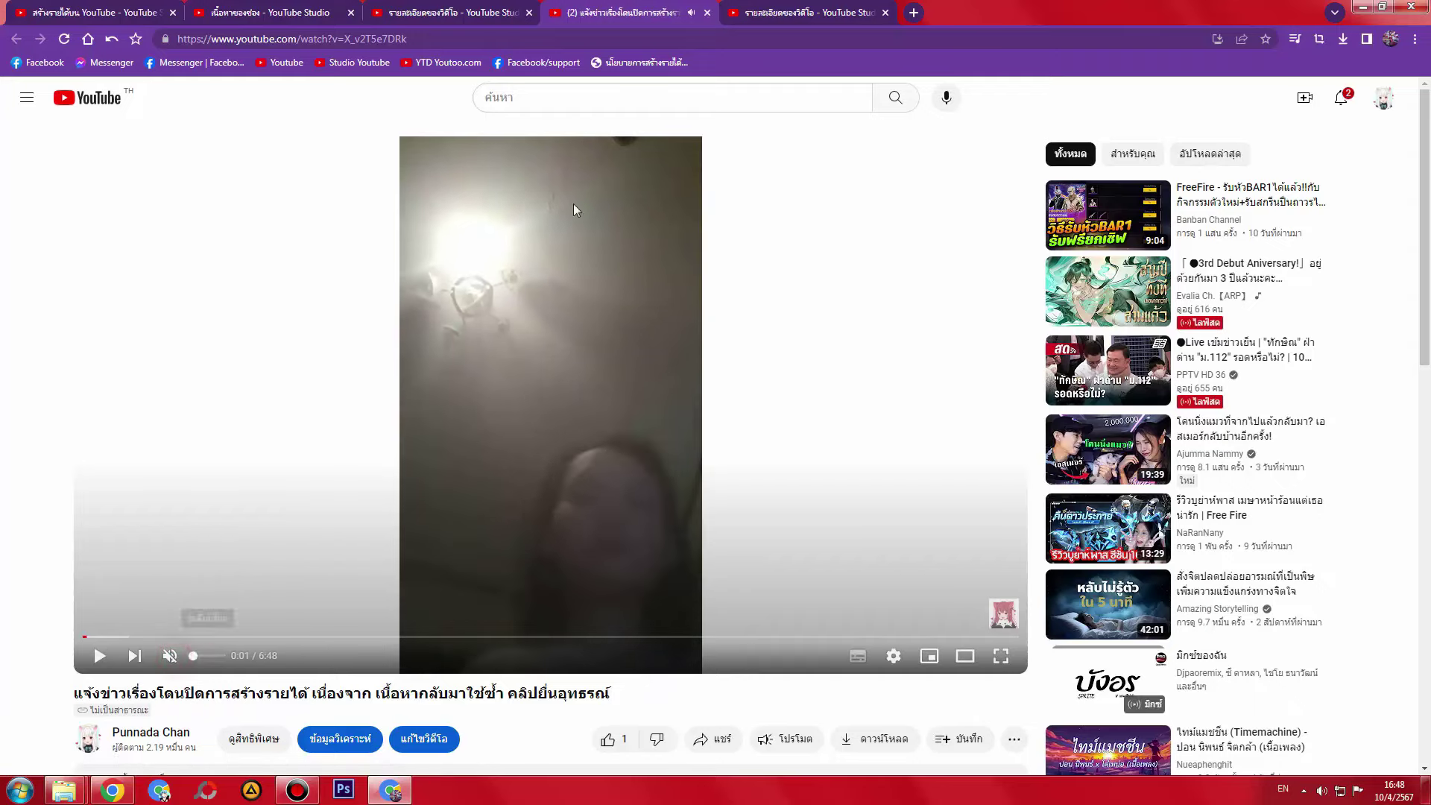
# - Open the watch page of the 5:01 appeal video and rewind its paused playback
pyautogui.click(772, 7)
pyautogui.click(912, 342)
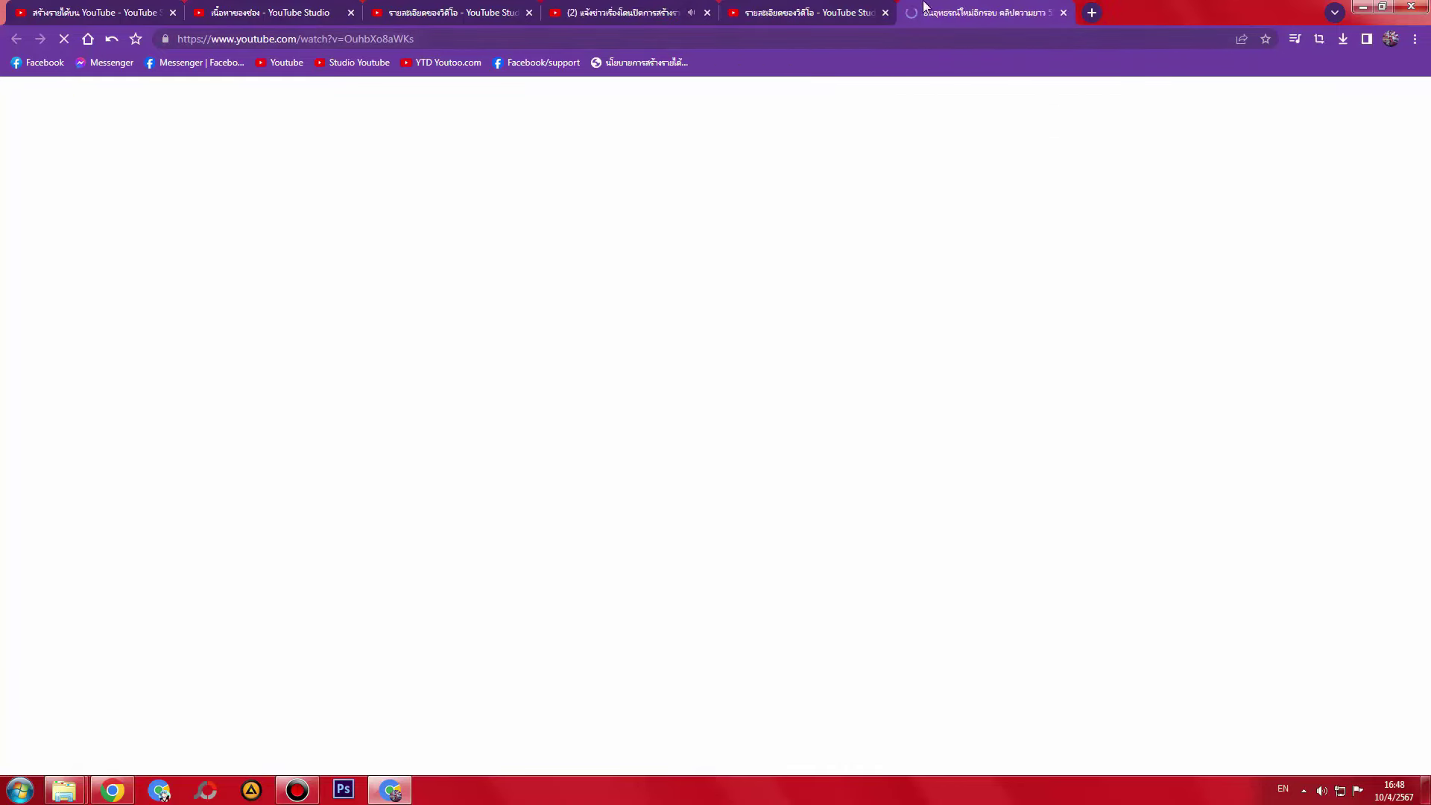
pyautogui.click(167, 657)
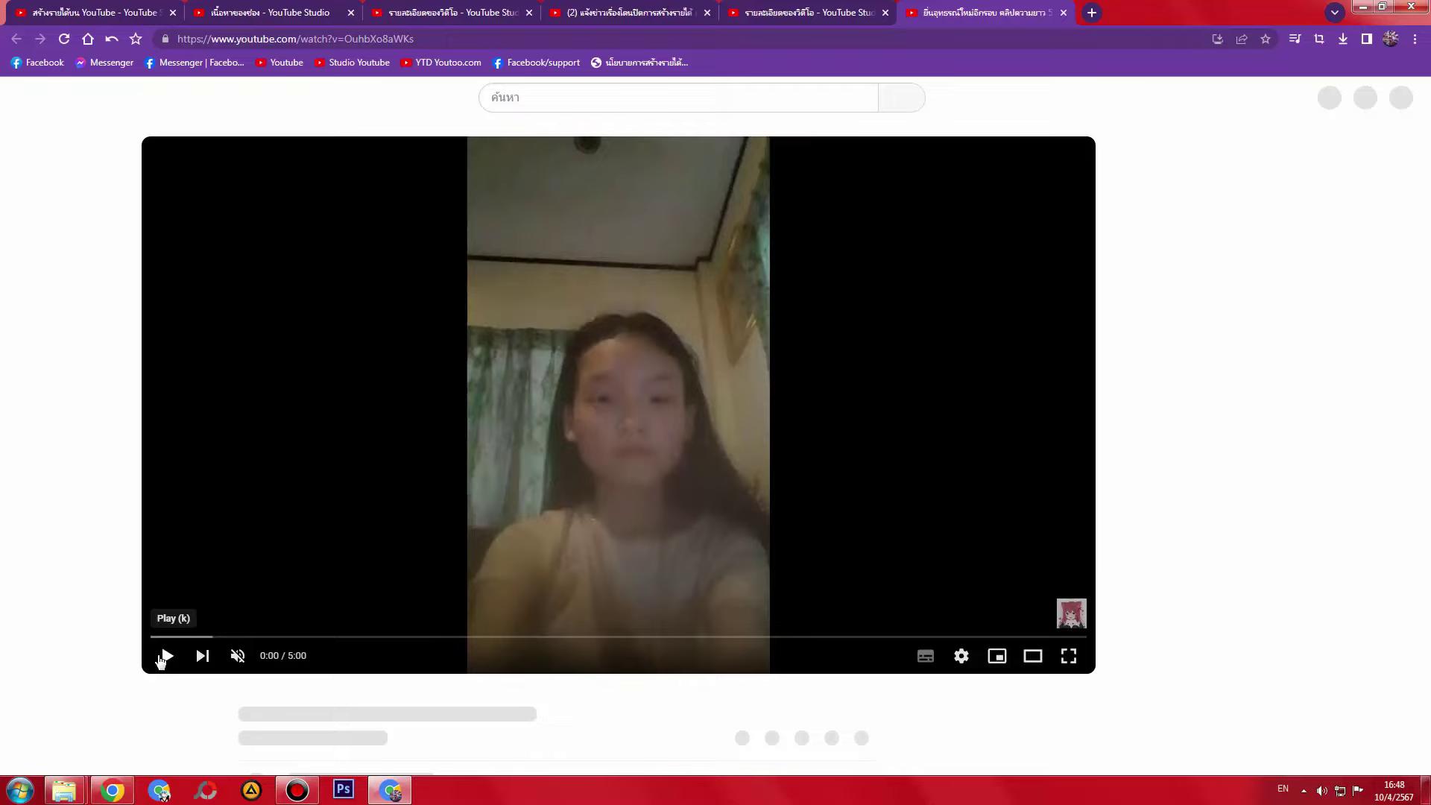
pyautogui.press('Left')
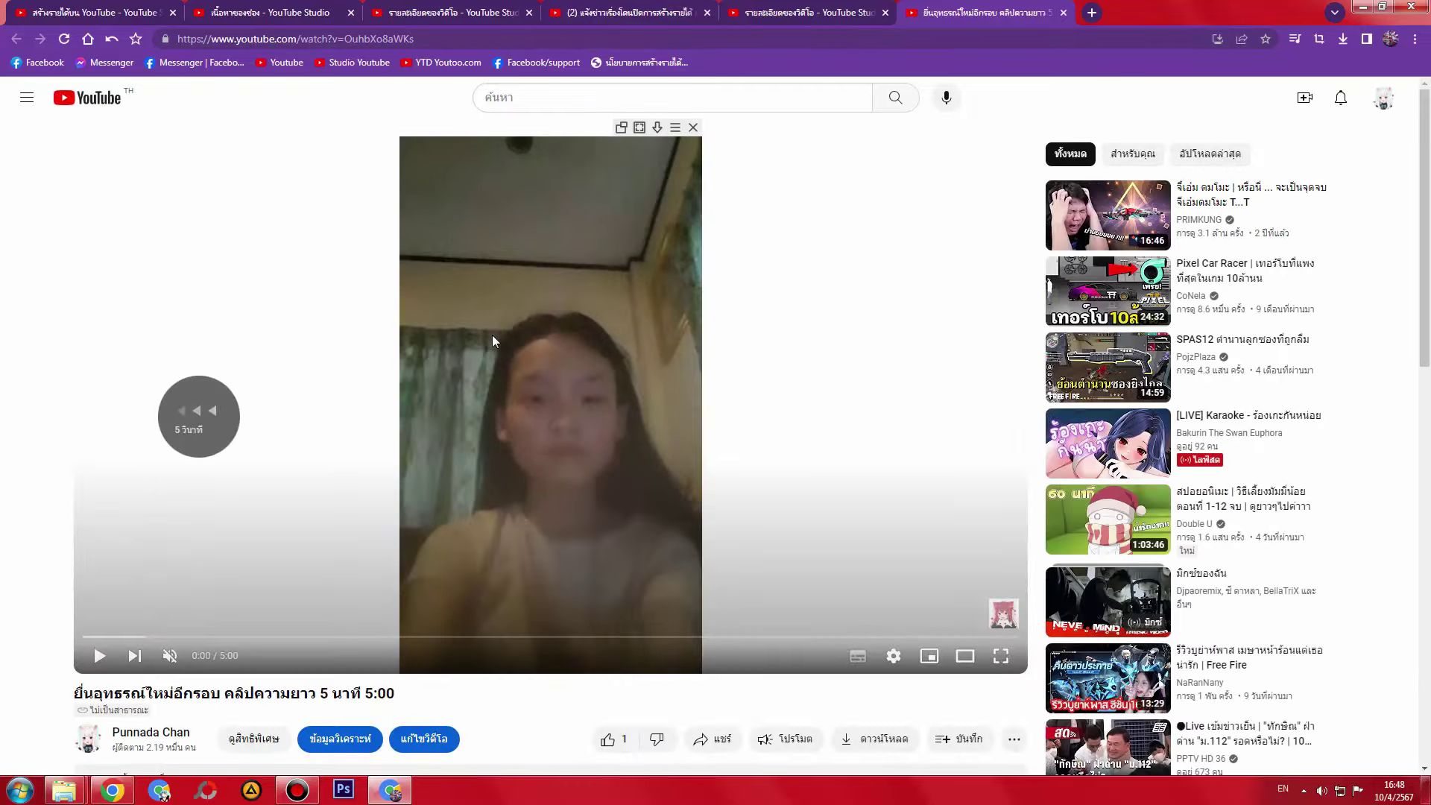
# - Close both video details tabs, keeping the watch pages of the two appeal videos open
pyautogui.click(806, 13)
pyautogui.click(886, 12)
pyautogui.click(641, 13)
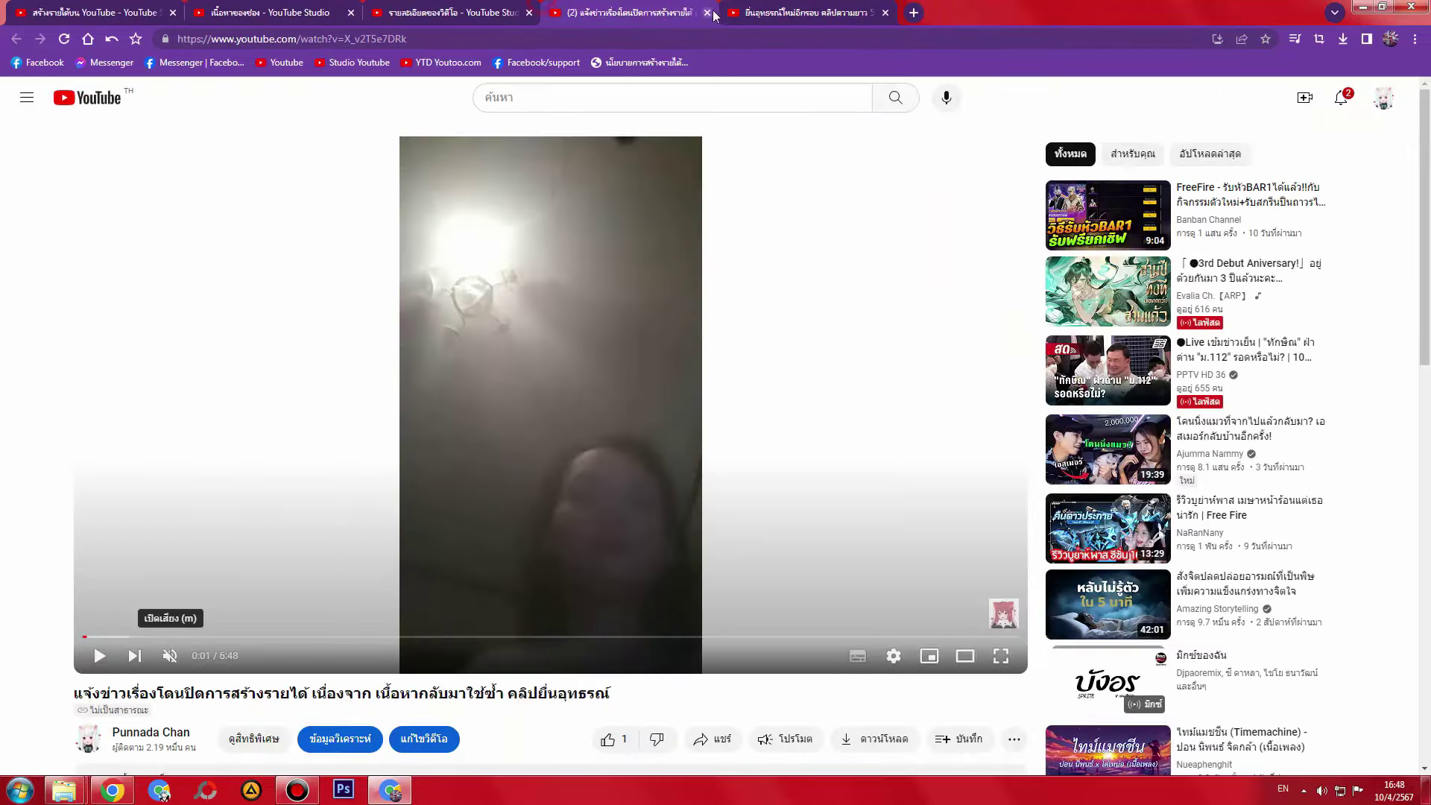
pyautogui.click(503, 9)
pyautogui.click(639, 8)
pyautogui.click(514, 7)
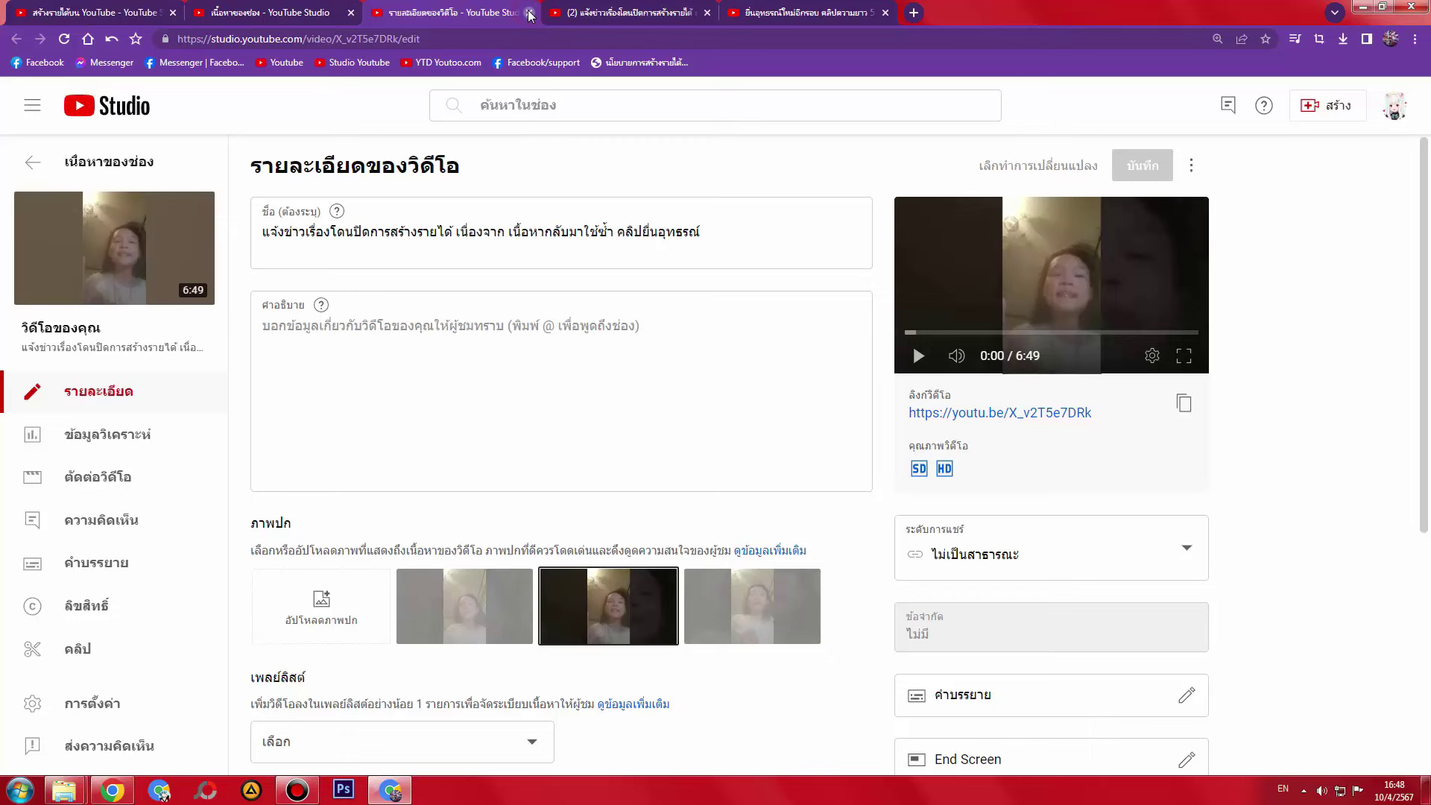
pyautogui.click(529, 13)
pyautogui.click(579, 15)
pyautogui.click(442, 7)
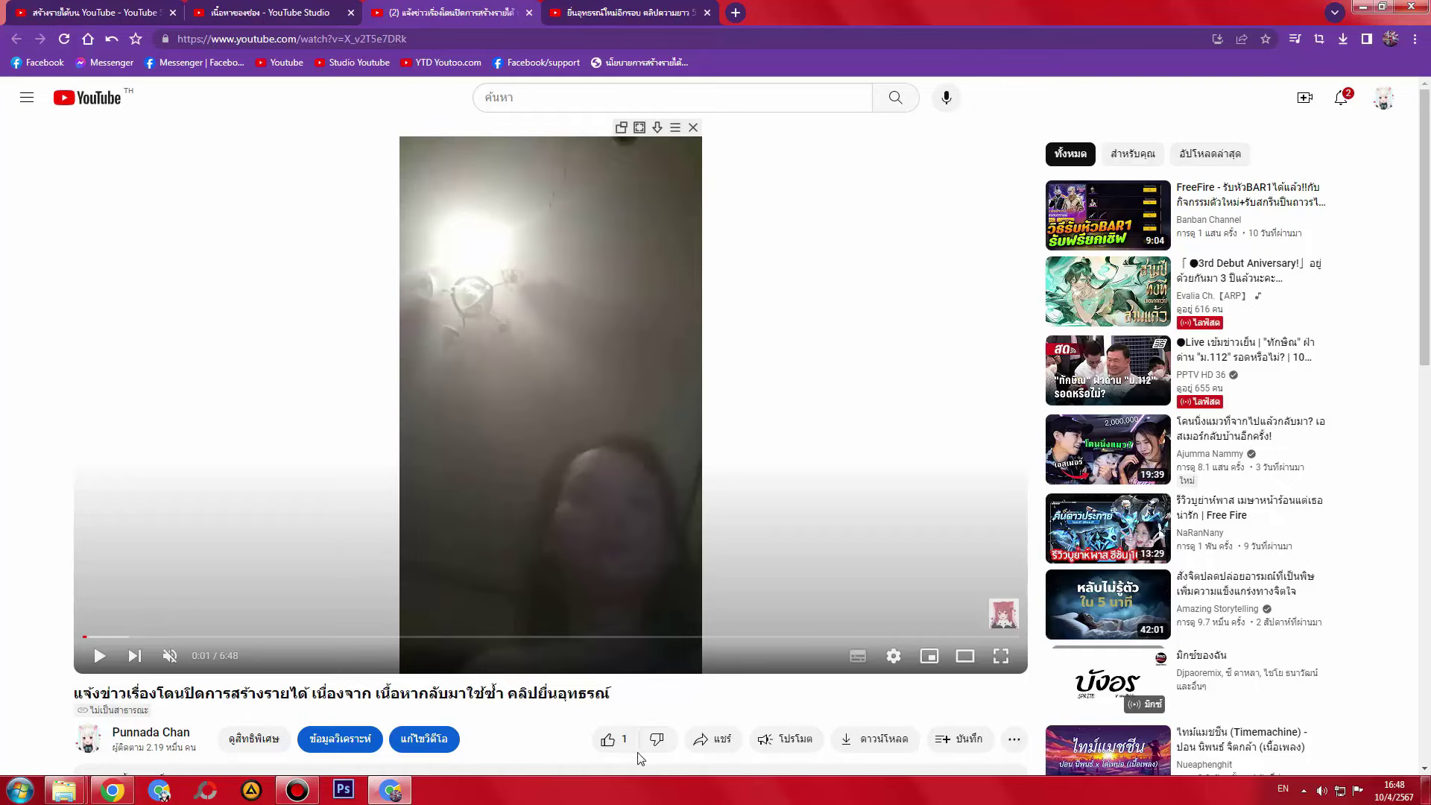
# - Look over the watch pages of both appeal videos, including the area below each player
pyautogui.scroll(-5, 639, 758)
pyautogui.scroll(5, 607, 742)
pyautogui.hotkey('ctrl', 'Tab')
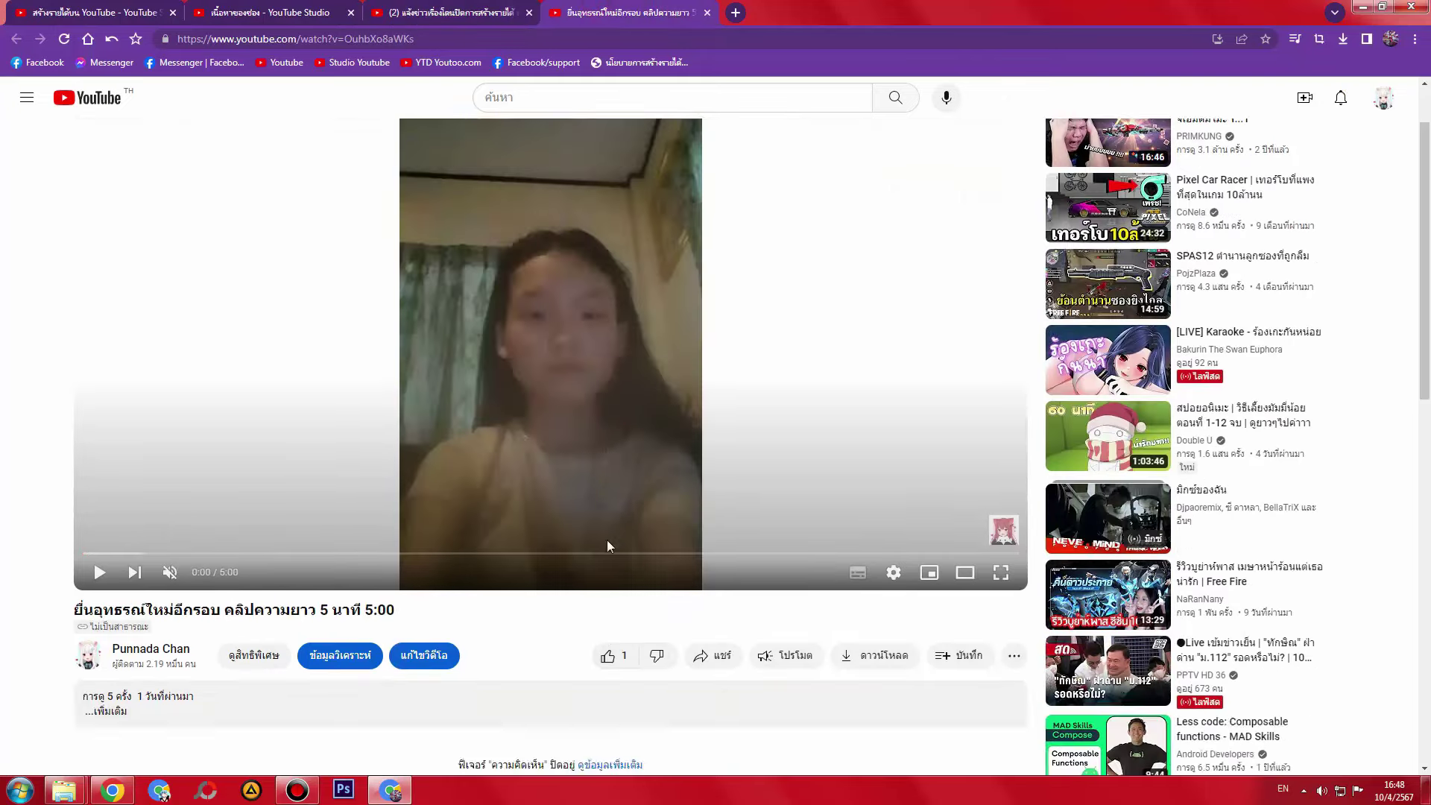
pyautogui.scroll(-3, 589, 373)
pyautogui.scroll(4, 524, 480)
# - Copy the longer appeal video's URL, close the channel content tab, and paste the URL into the appeal's video URL field
pyautogui.click(474, 9)
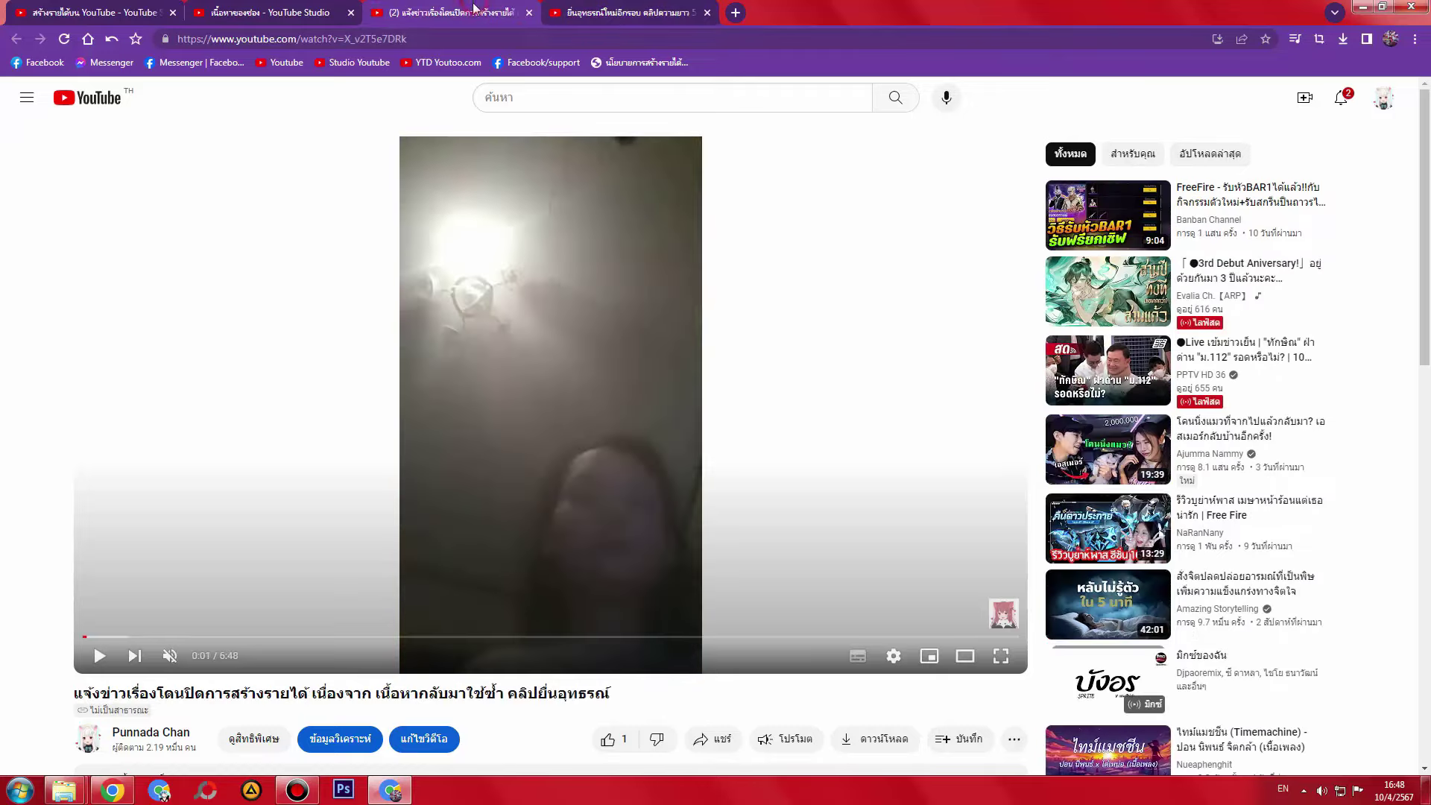
pyautogui.click(442, 41)
pyautogui.hotkey('ctrl', 'c')
pyautogui.click(333, 9)
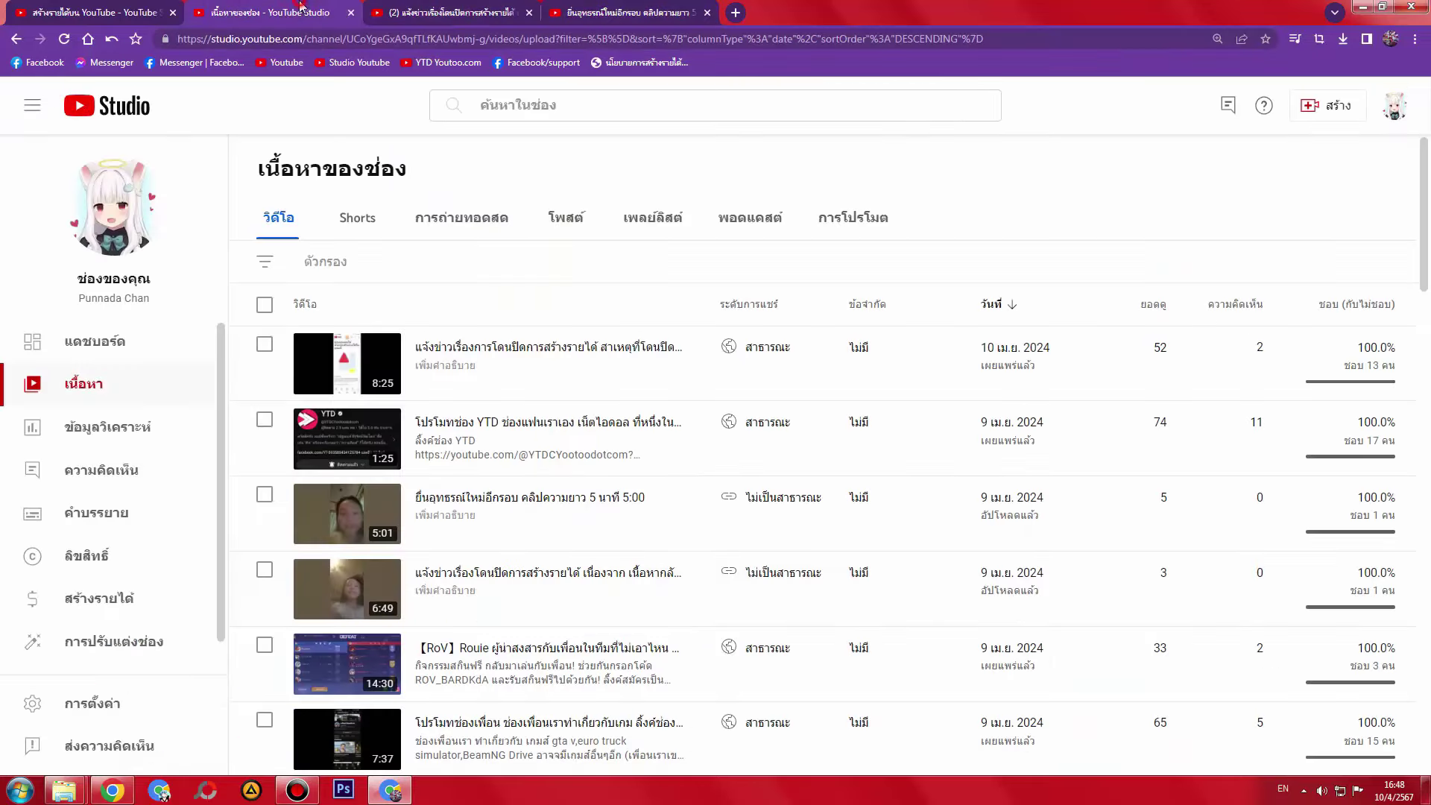
pyautogui.click(398, 9)
pyautogui.click(319, 10)
pyautogui.click(90, 11)
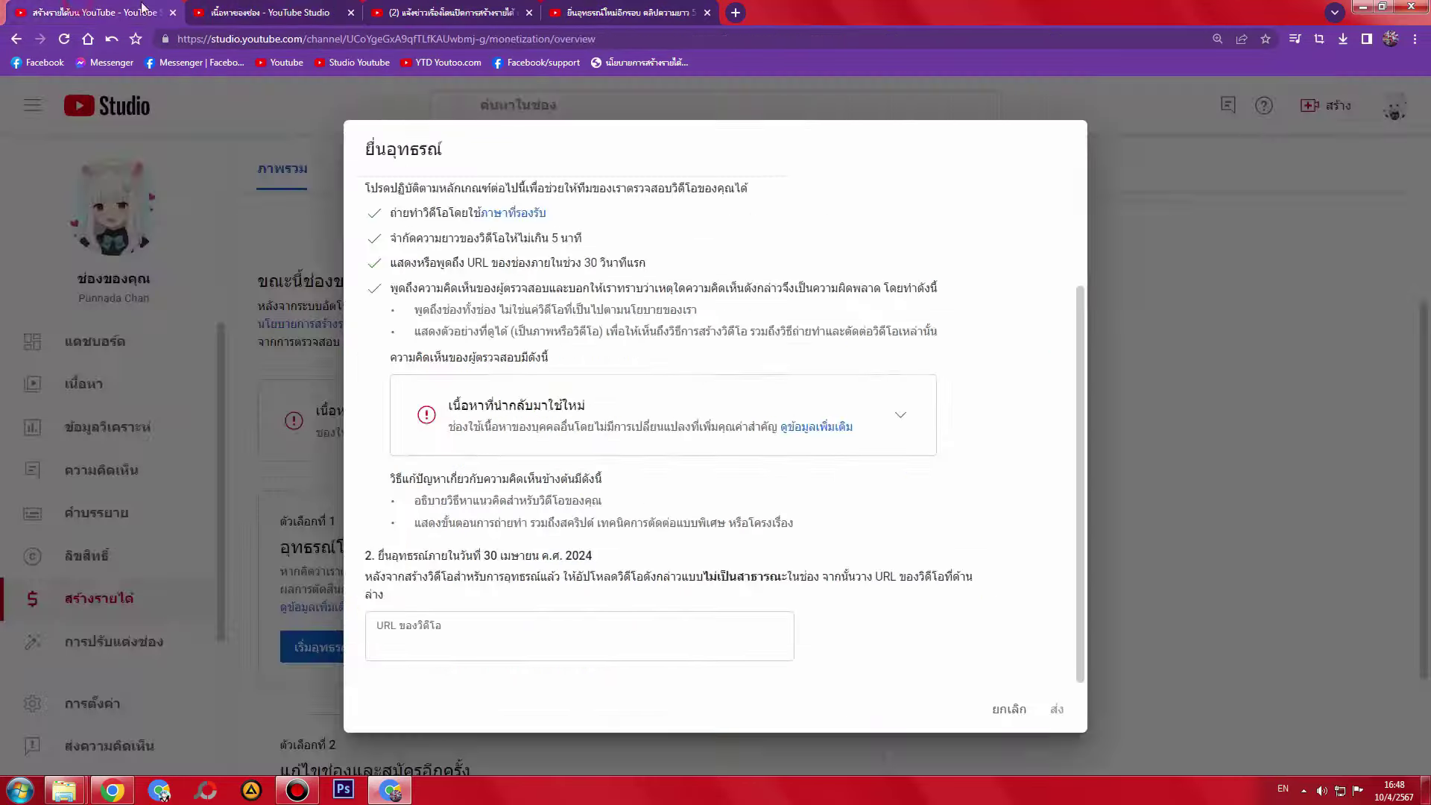
pyautogui.click(327, 10)
pyautogui.click(351, 14)
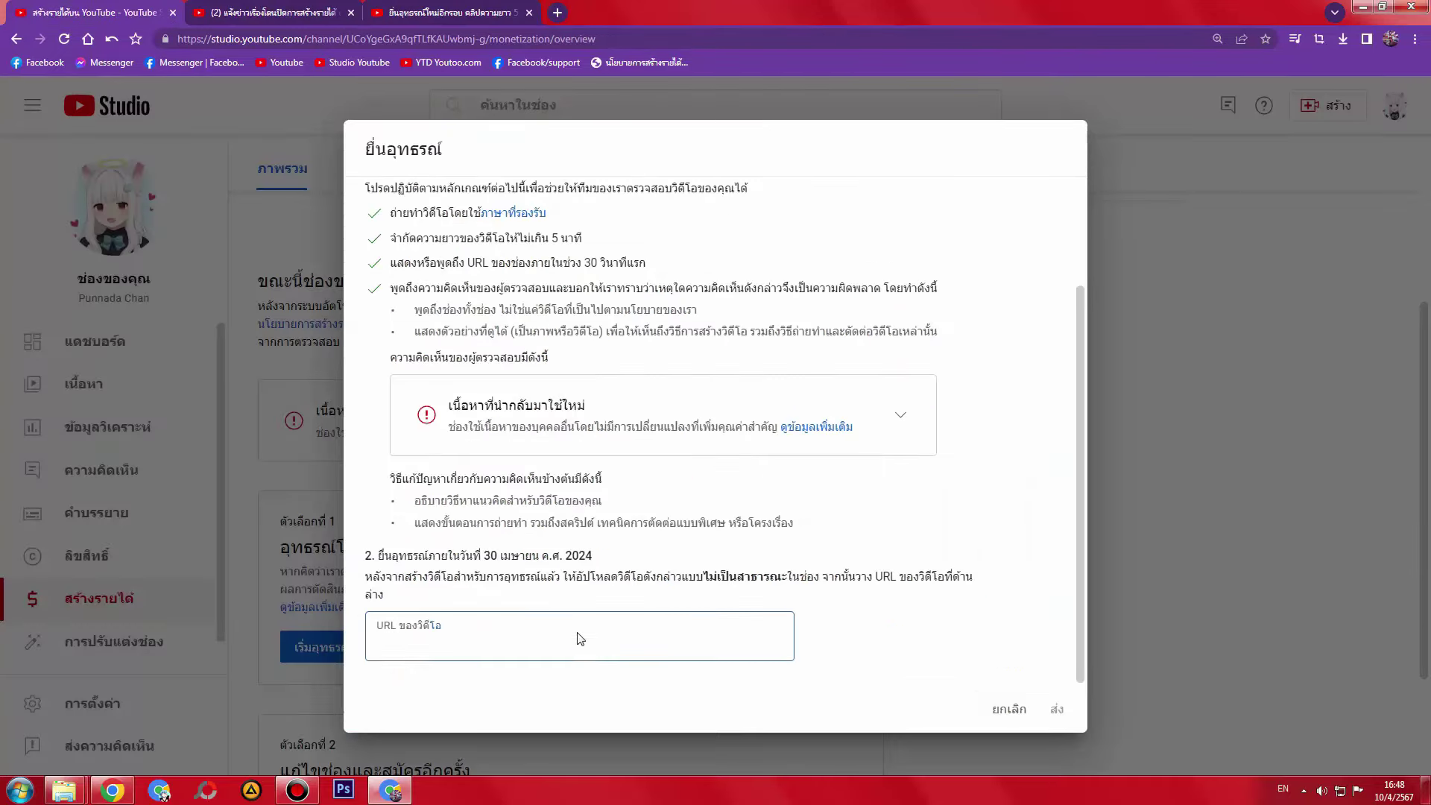
pyautogui.click(556, 649)
pyautogui.hotkey('ctrl', 'v')
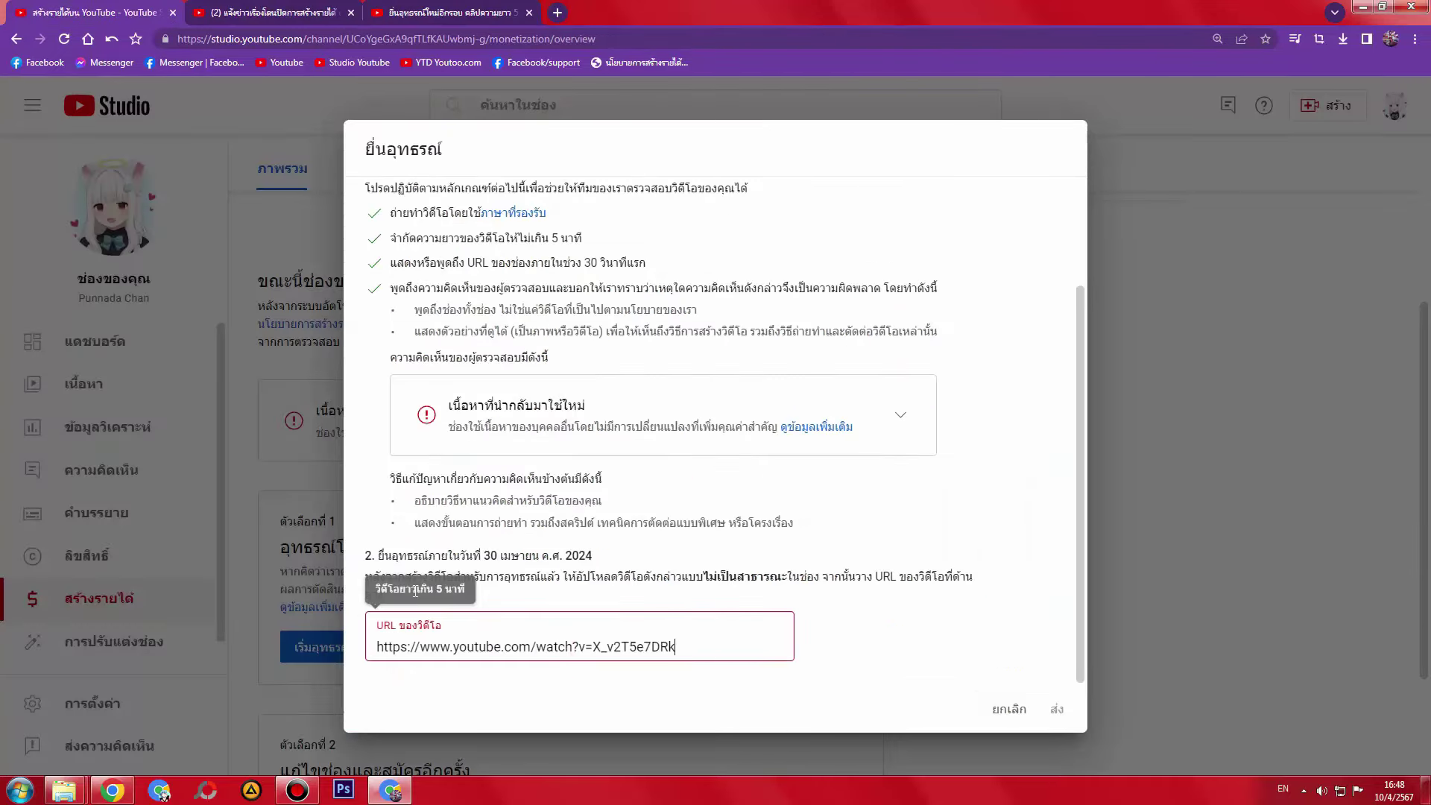
# - Replace the URL in the appeal with the one copied from the 5-minute appeal video's watch page
pyautogui.click(423, 10)
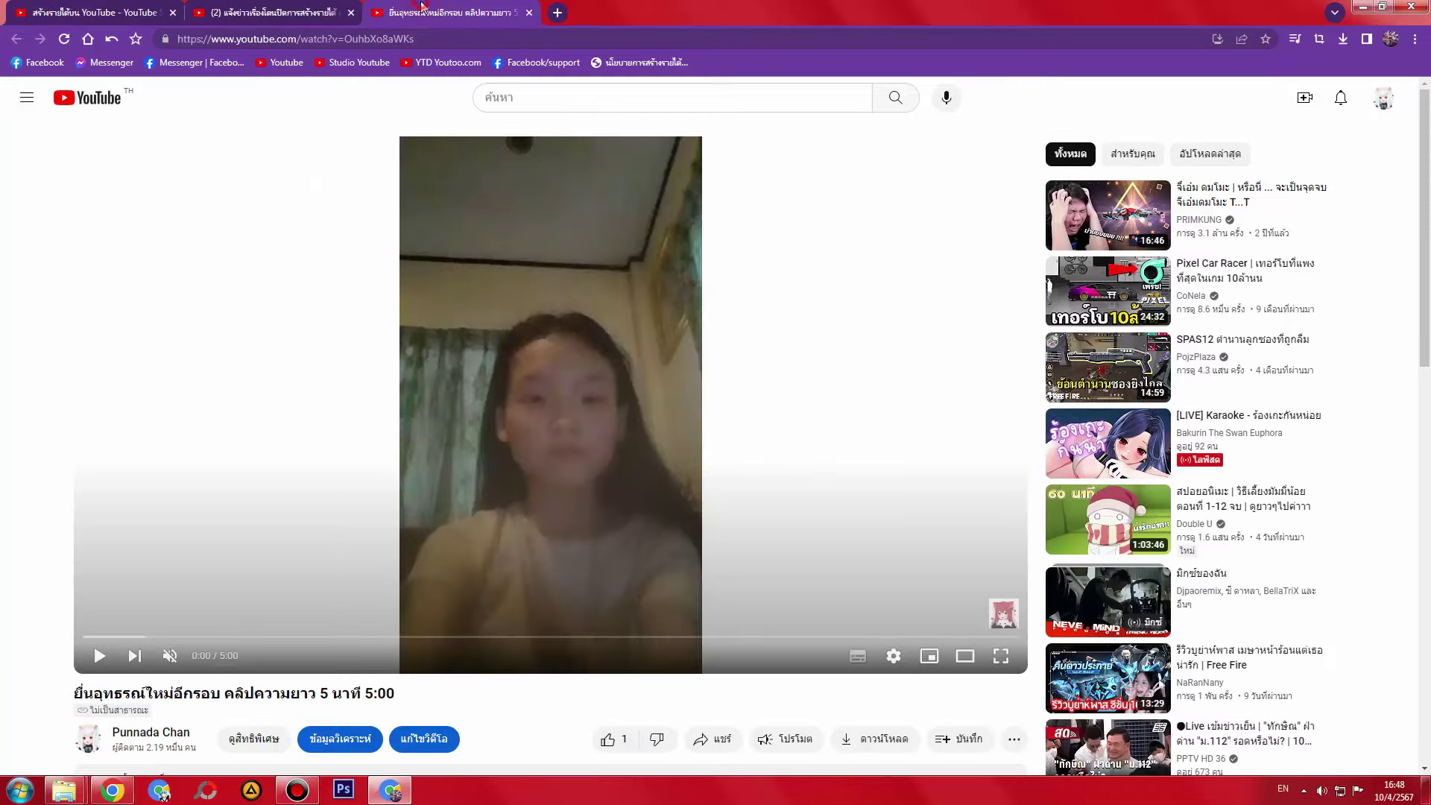
pyautogui.click(416, 41)
pyautogui.hotkey('ctrl', 'c')
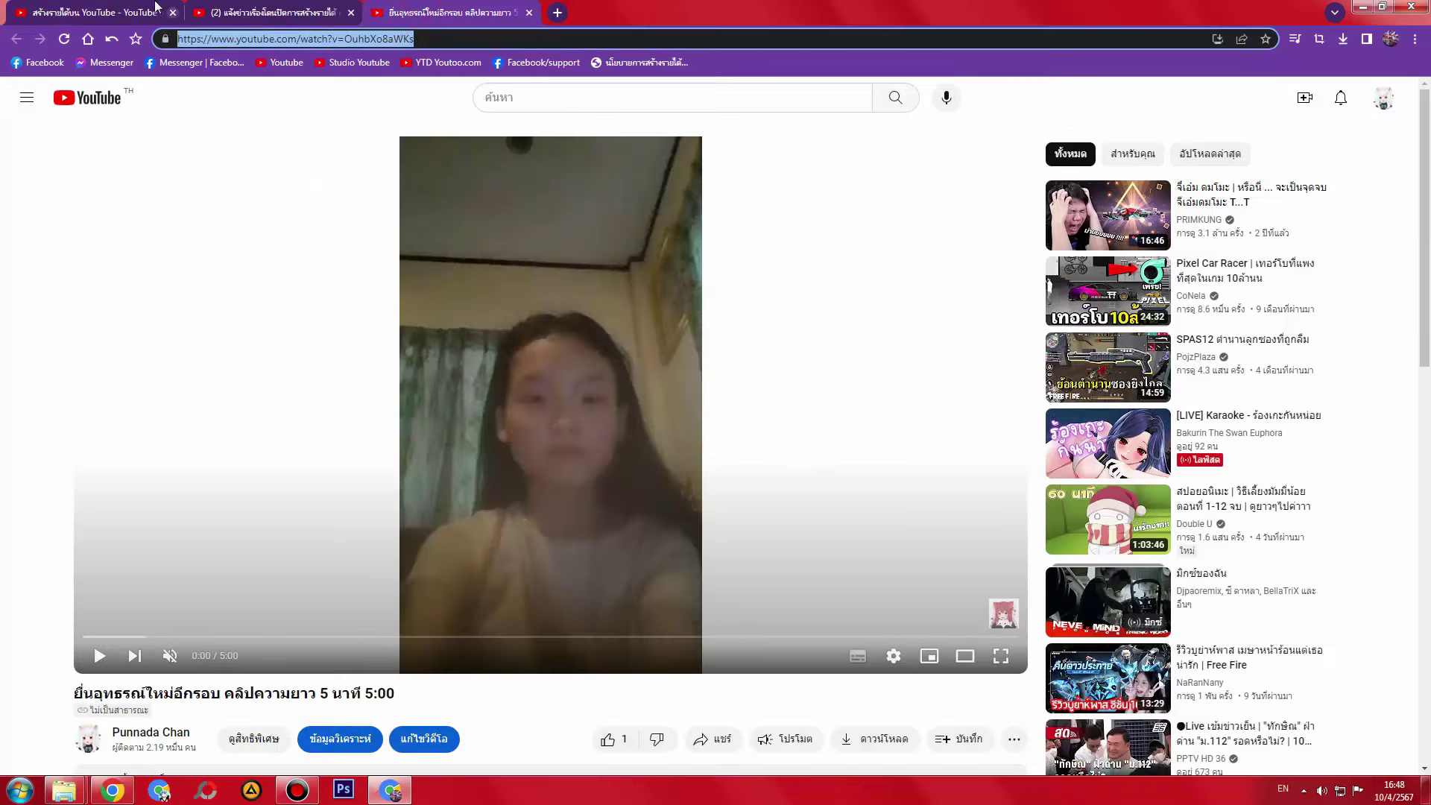
pyautogui.click(97, 12)
pyautogui.tripleClick(541, 636)
pyautogui.hotkey('ctrl', 'v')
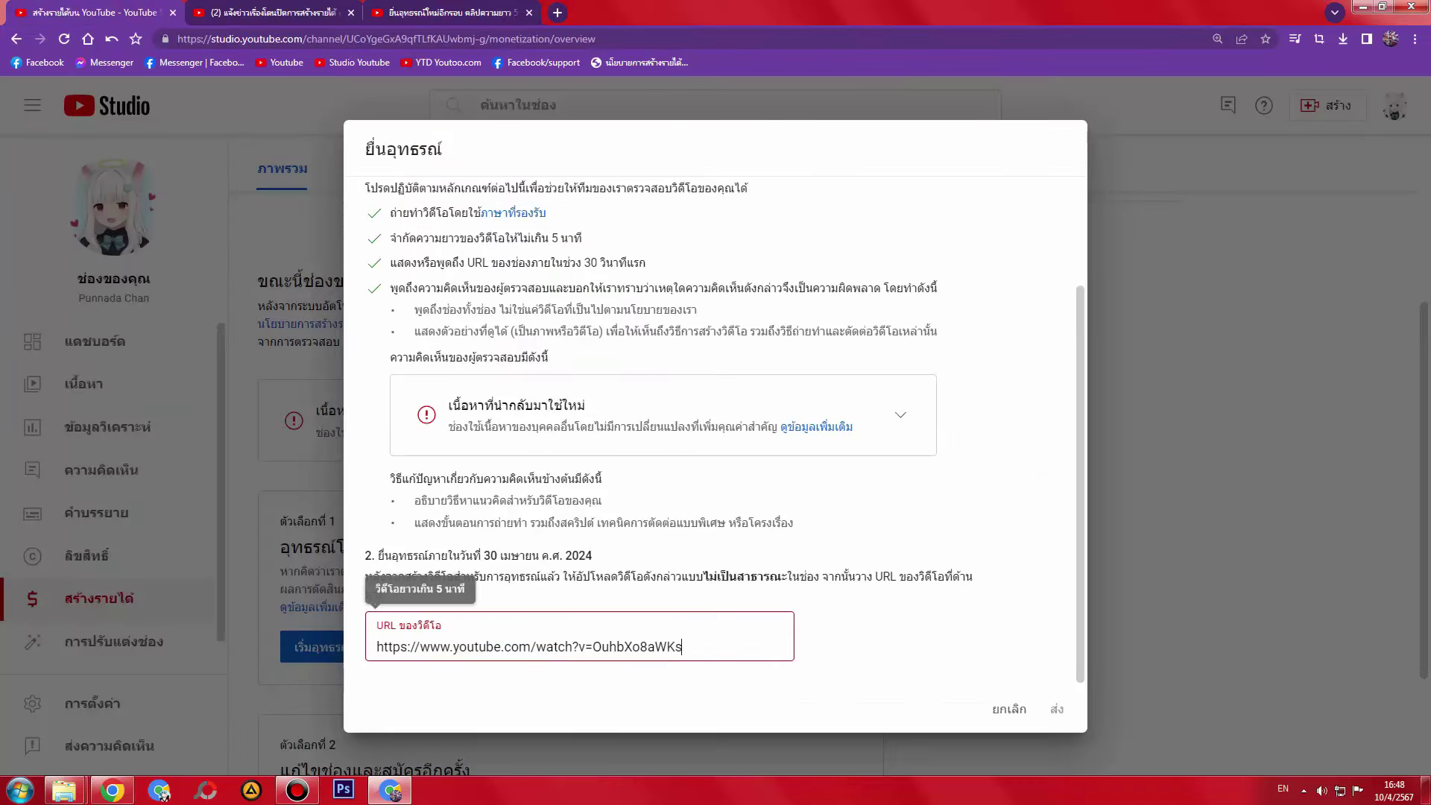
pyautogui.click(885, 624)
pyautogui.moveTo(690, 647); pyautogui.dragTo(671, 648)
# - Copy the 5-minute video's URL again, re-enter it in the appeal, and compare it with the longer video's page
pyautogui.click(451, 12)
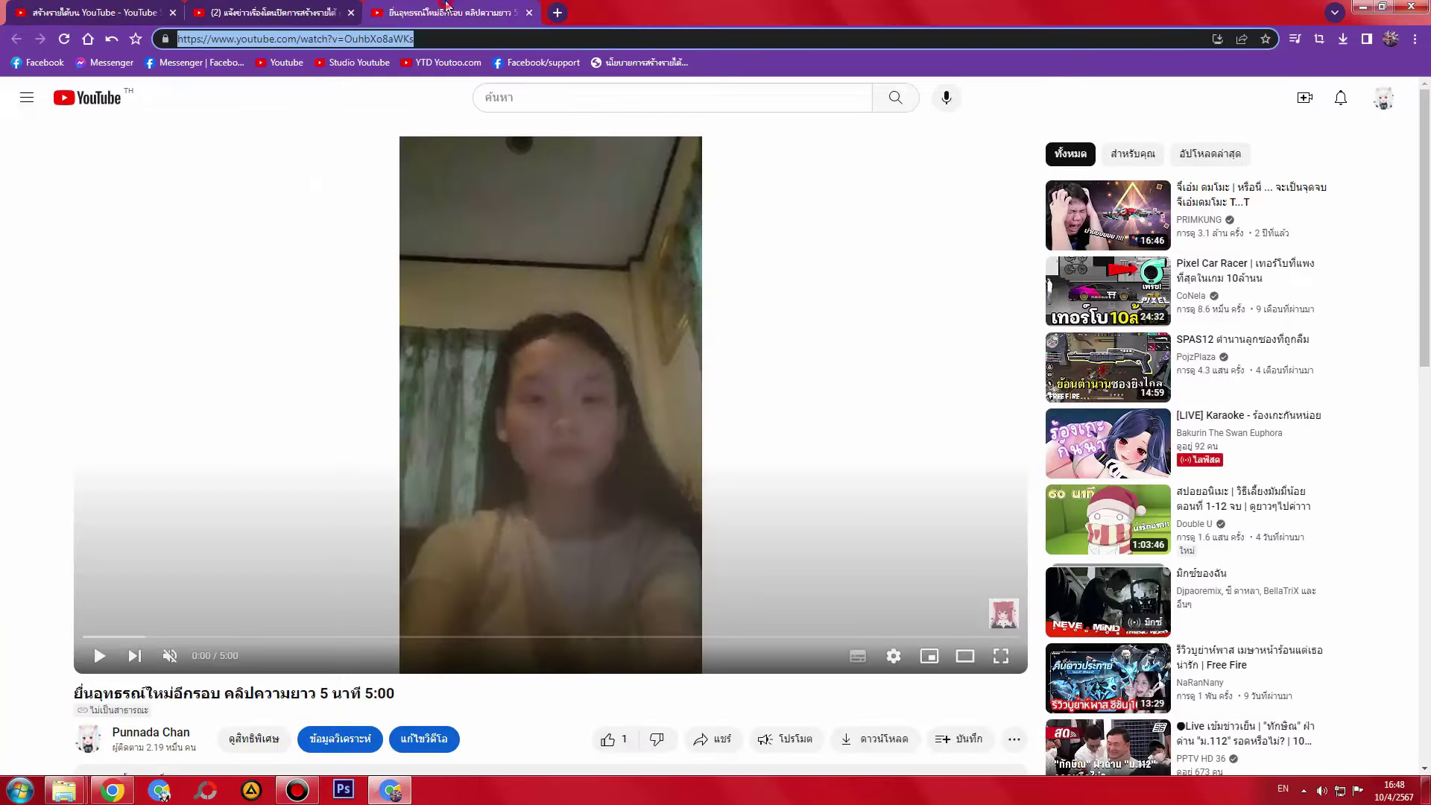
pyautogui.click(446, 39)
pyautogui.hotkey('ctrl', 'c')
pyautogui.click(89, 12)
pyautogui.tripleClick(594, 627)
pyautogui.hotkey('ctrl', 'v')
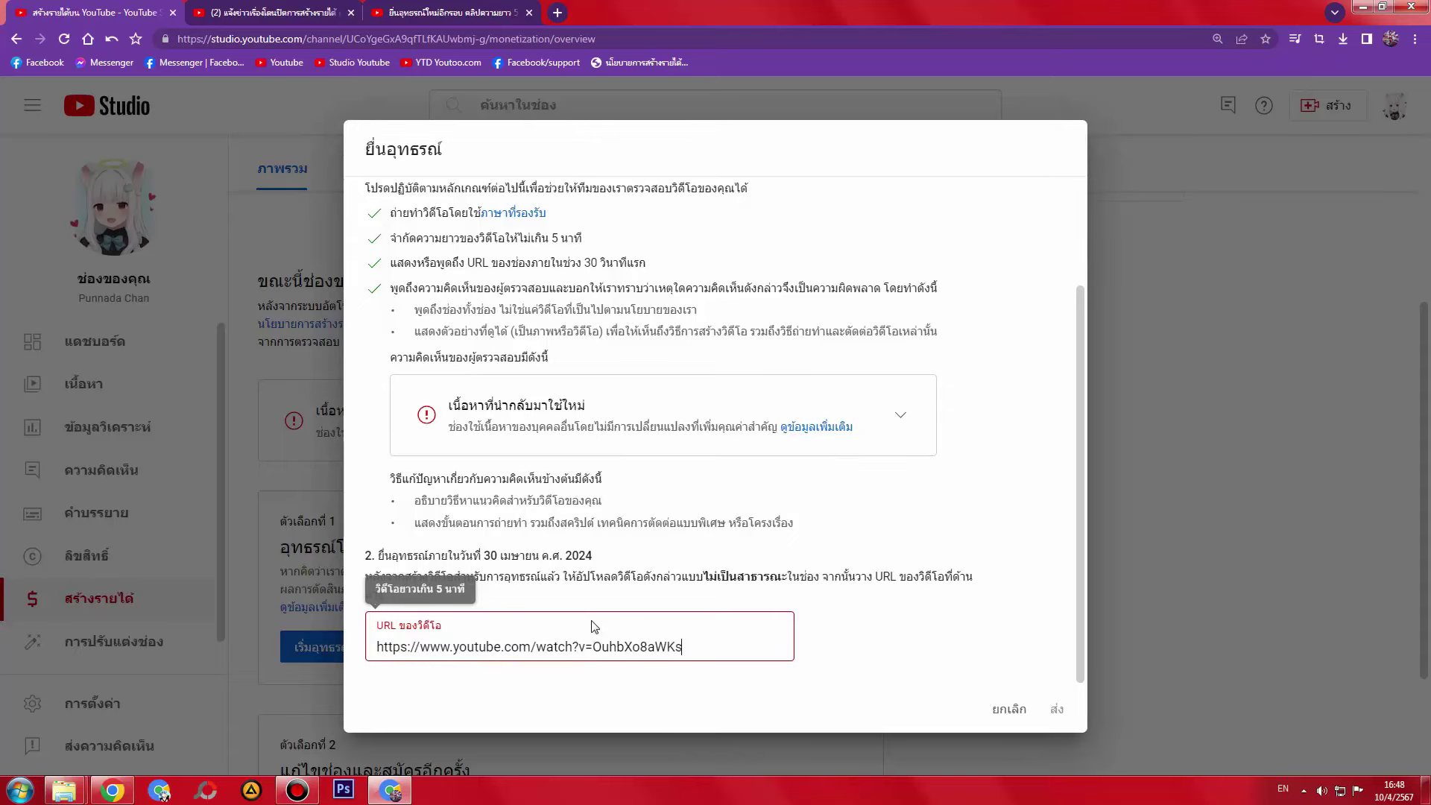
pyautogui.click(359, 10)
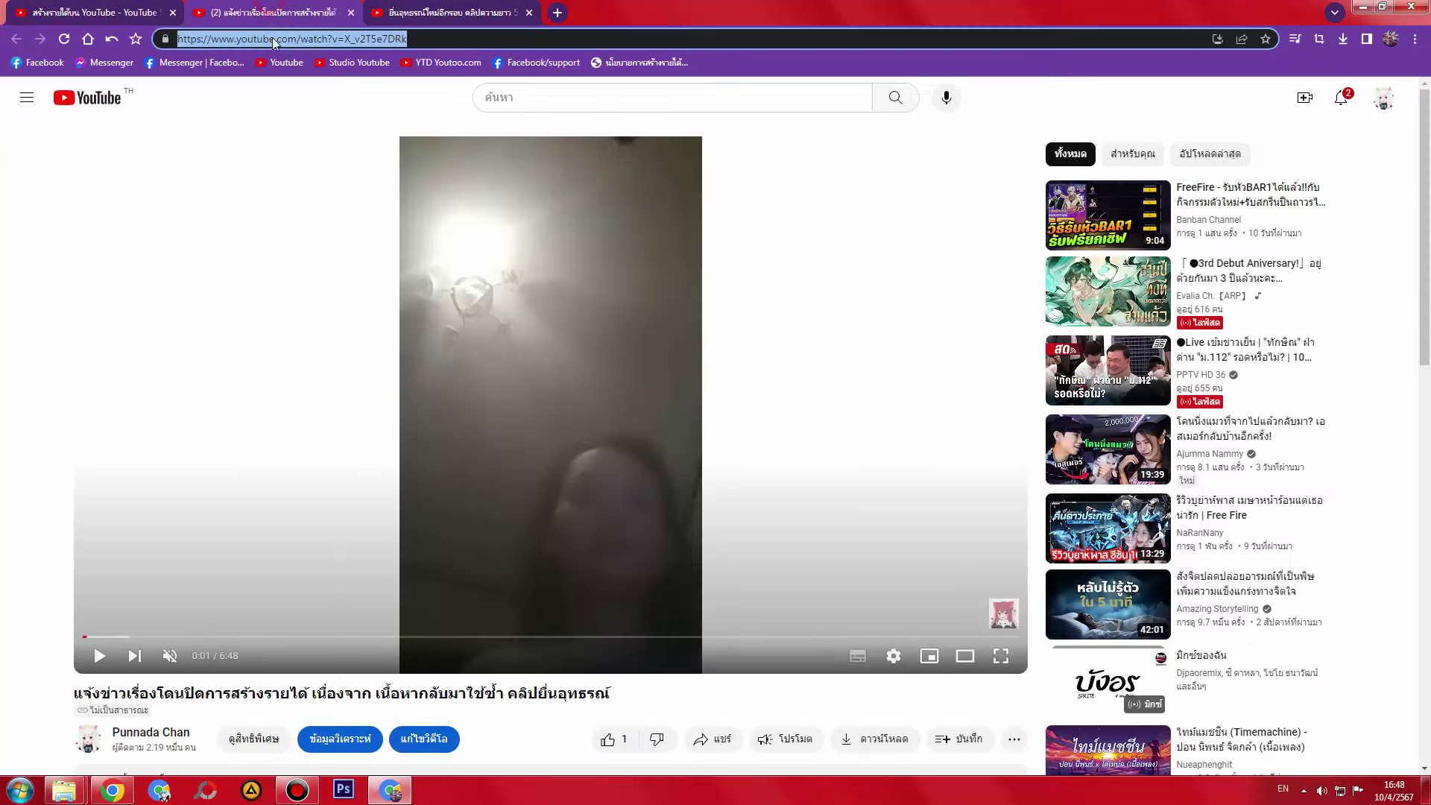
pyautogui.click(90, 12)
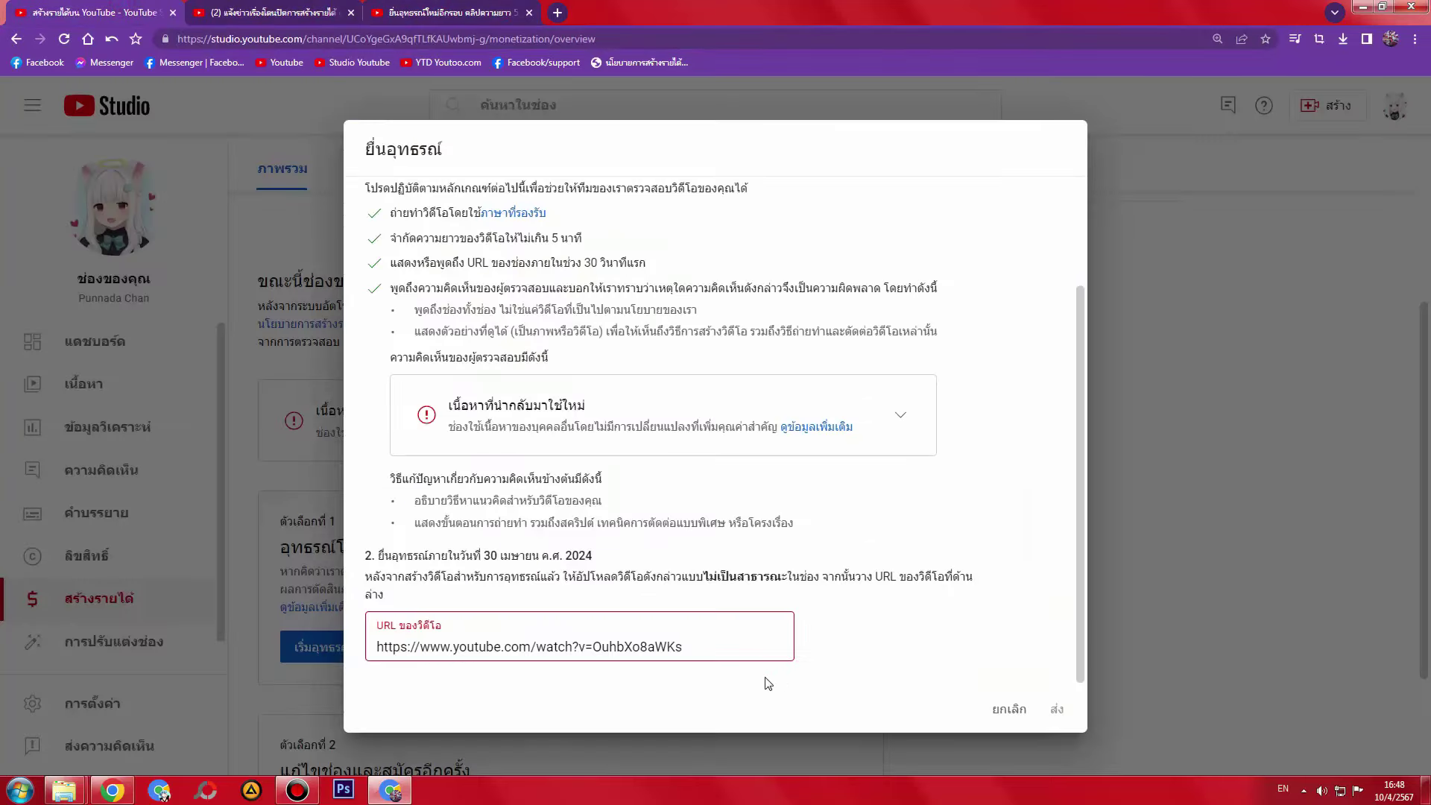
pyautogui.click(704, 653)
pyautogui.hotkey('ctrl', 'a')
pyautogui.hotkey('ctrl', 'v')
pyautogui.click(869, 617)
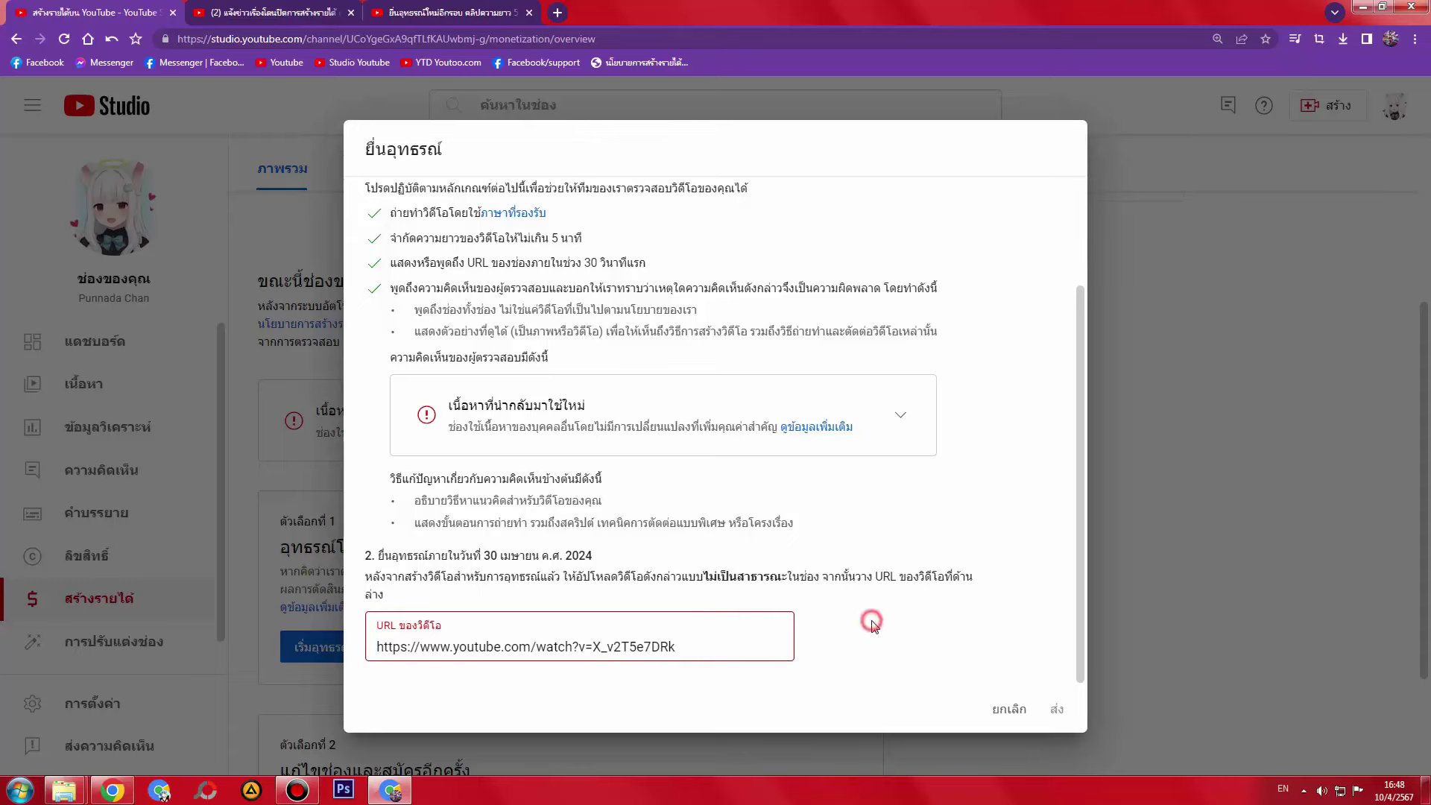
pyautogui.click(1001, 714)
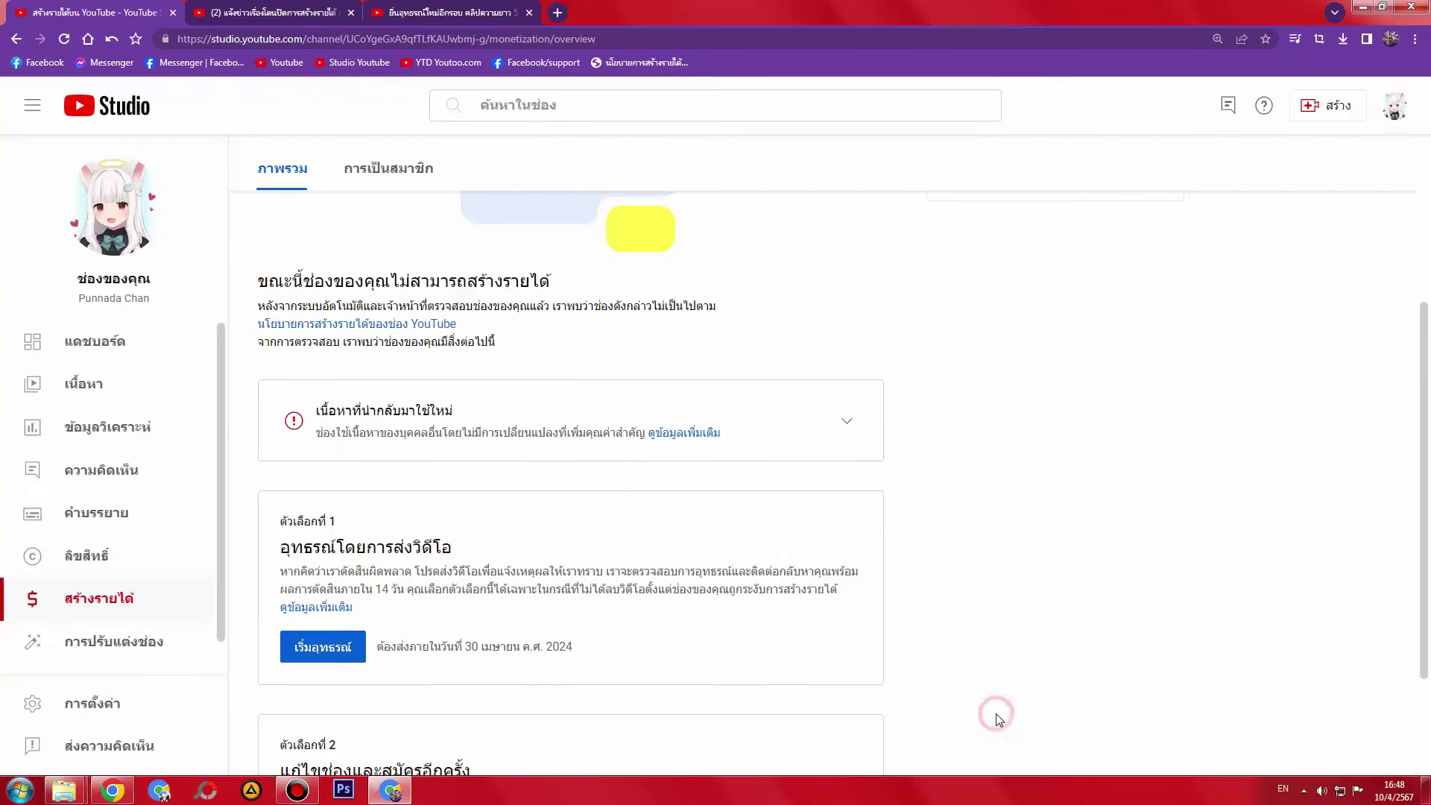
pyautogui.click(443, 11)
pyautogui.click(75, 12)
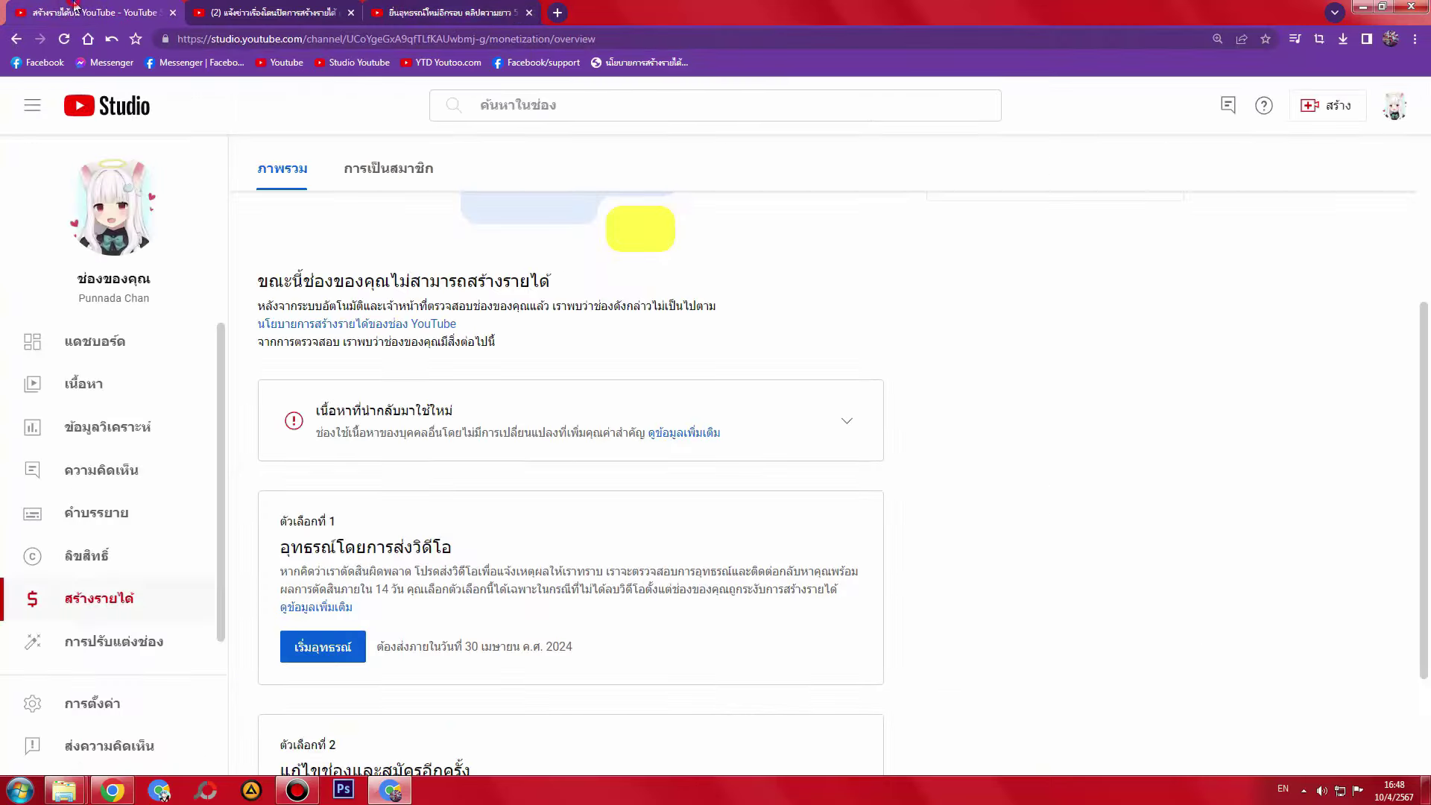
# - Reopen the video appeal form and look through its instructions down to the video URL field
pyautogui.click(337, 647)
pyautogui.scroll(-2, 639, 633)
pyautogui.scroll(-1, 639, 640)
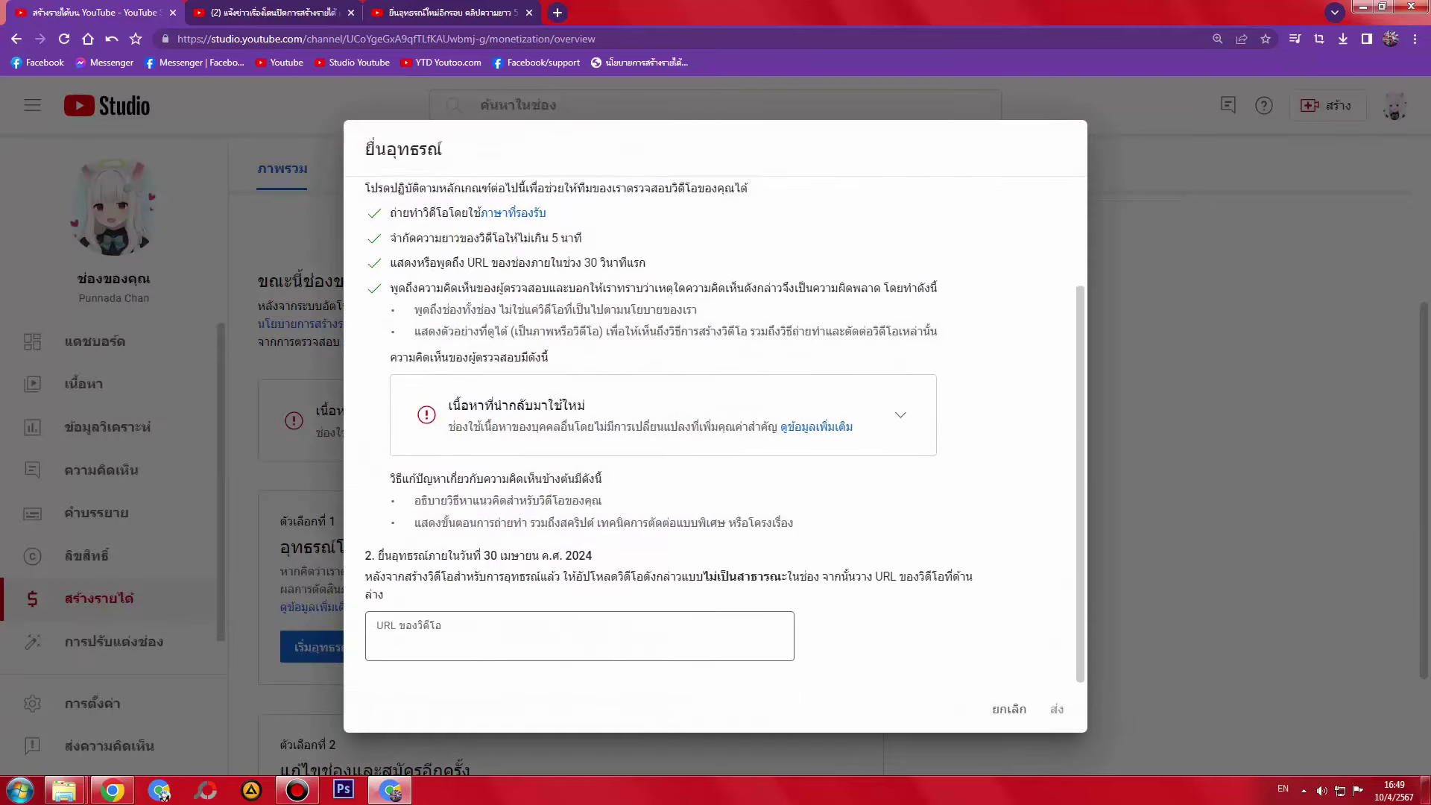
pyautogui.scroll(5, 640, 521)
# - Compare the watch pages of the 5-minute and longer appeal videos, enlarging the player to theater mode, and return to the appeal form
pyautogui.click(461, 9)
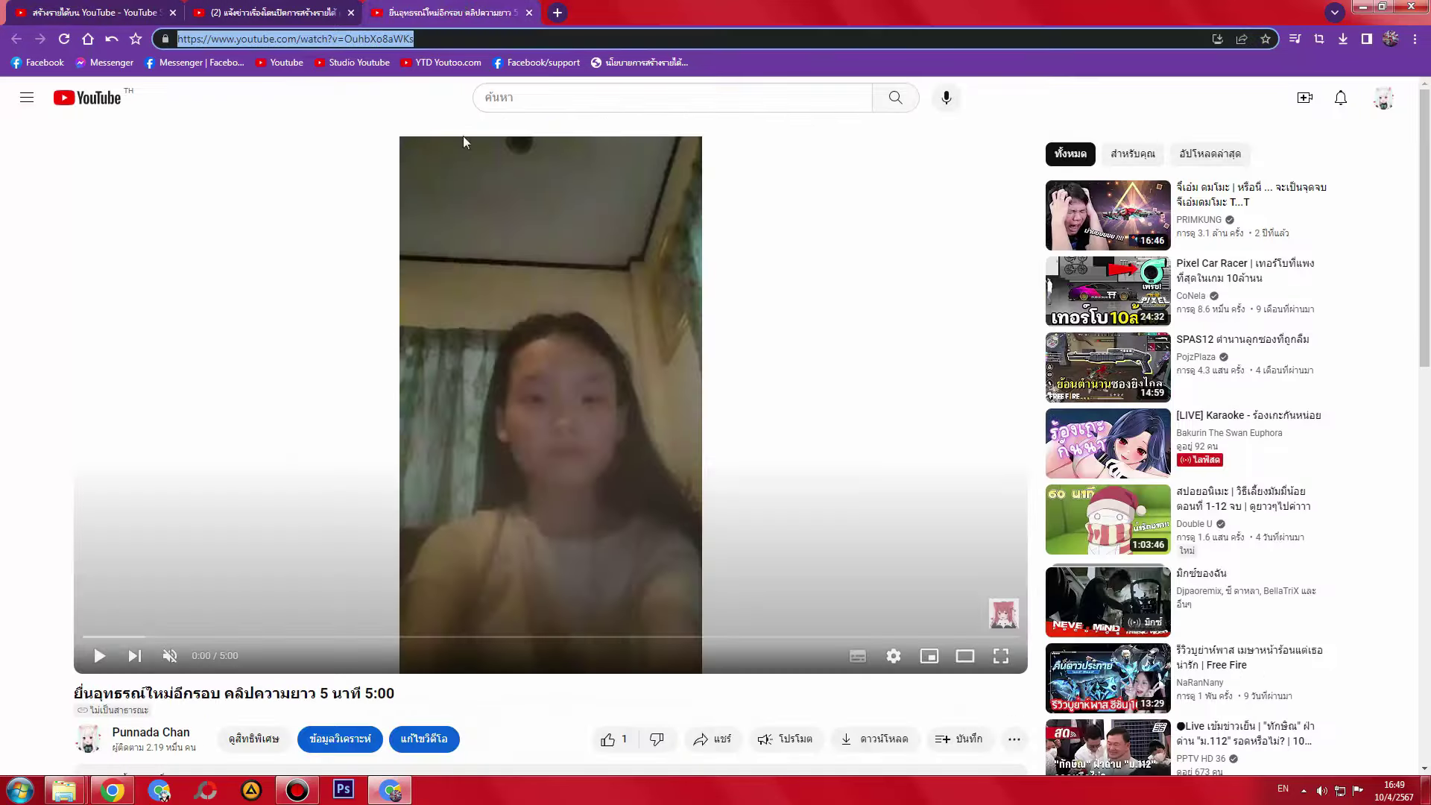
pyautogui.click(344, 9)
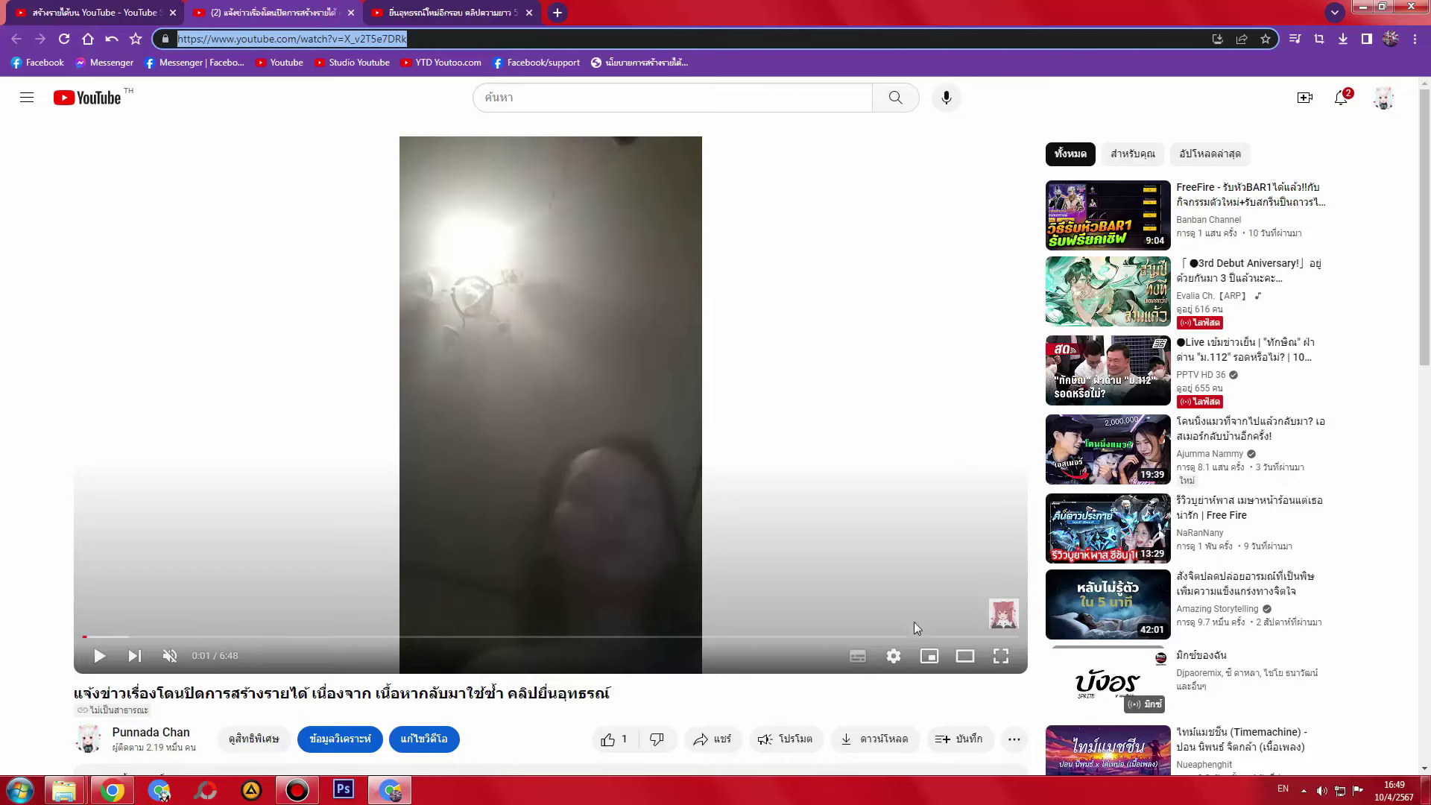
pyautogui.hotkey('ctrl', 'Tab')
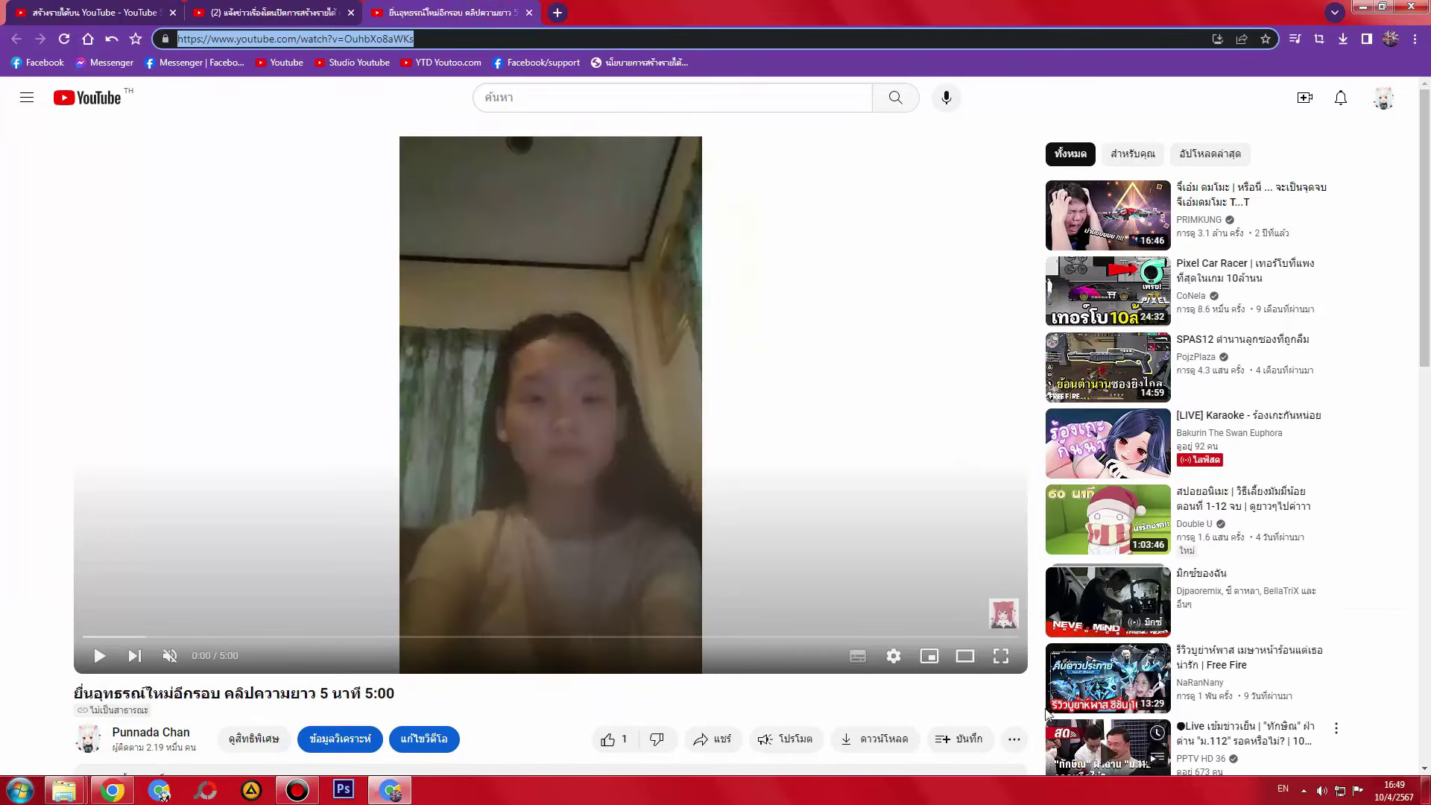
pyautogui.click(965, 656)
pyautogui.click(285, 6)
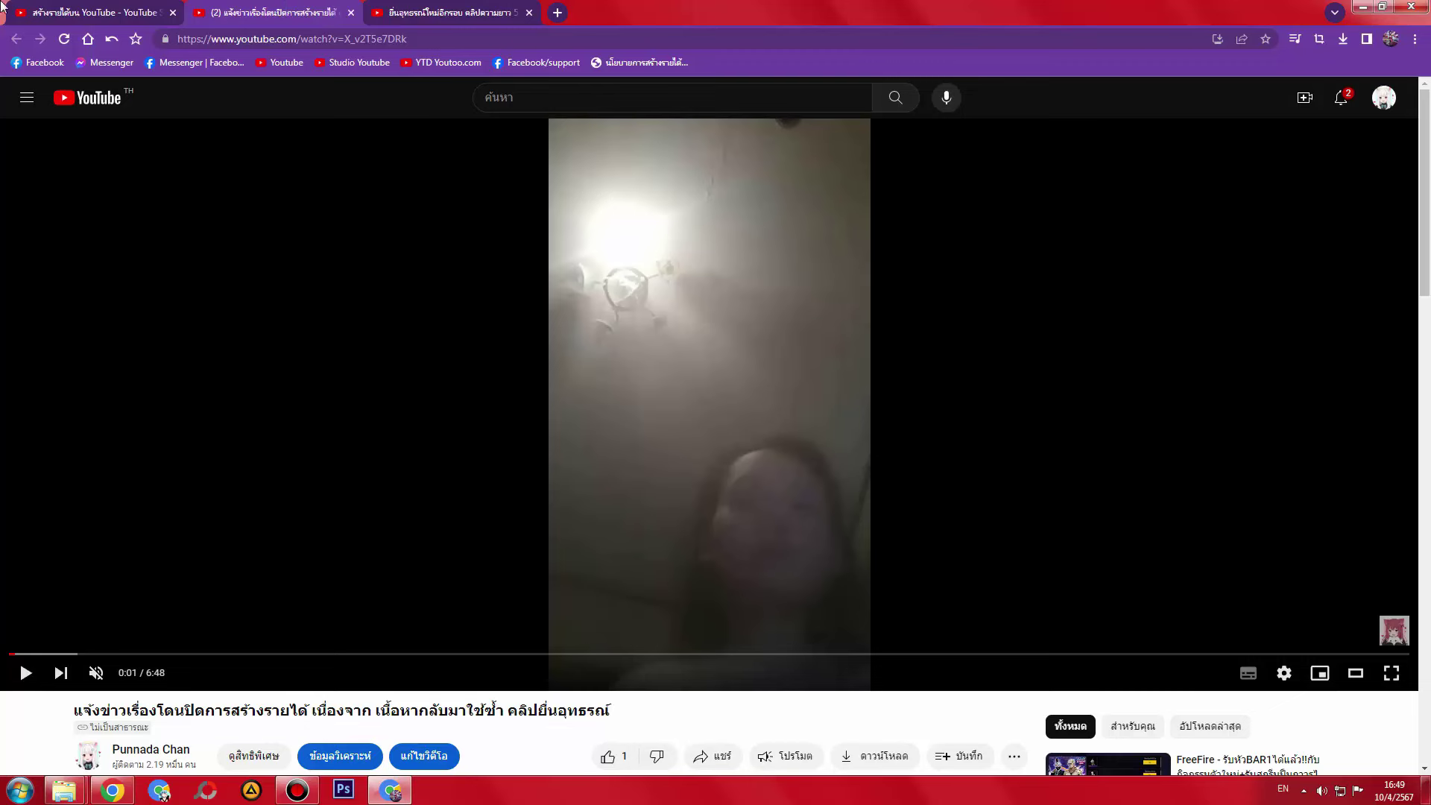
pyautogui.click(34, 7)
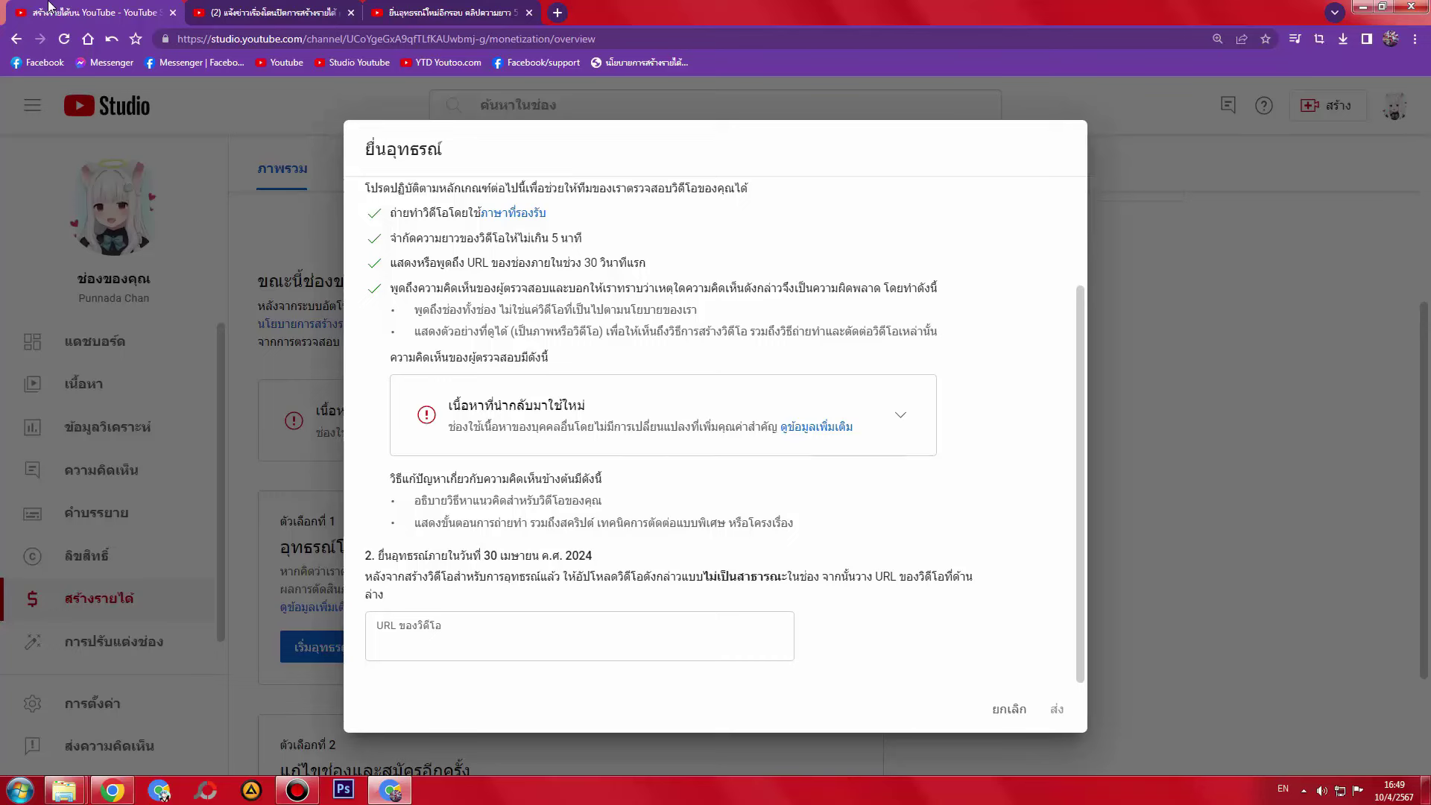
# - Examine the appeal requirement limiting the video to 5 minutes, checking it against the longer appeal video
pyautogui.scroll(1, 714, 430)
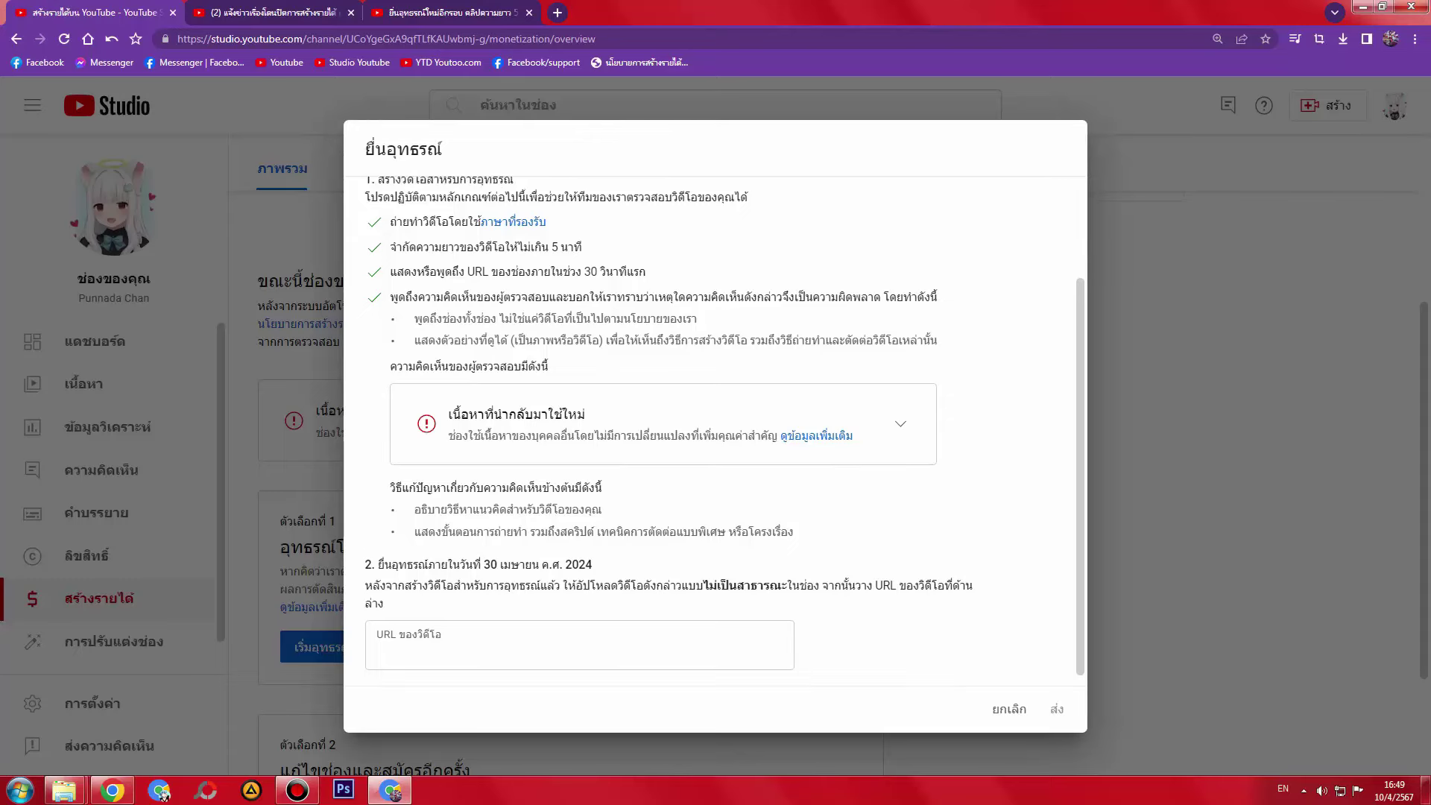
pyautogui.scroll(3, 538, 440)
pyautogui.click(313, 12)
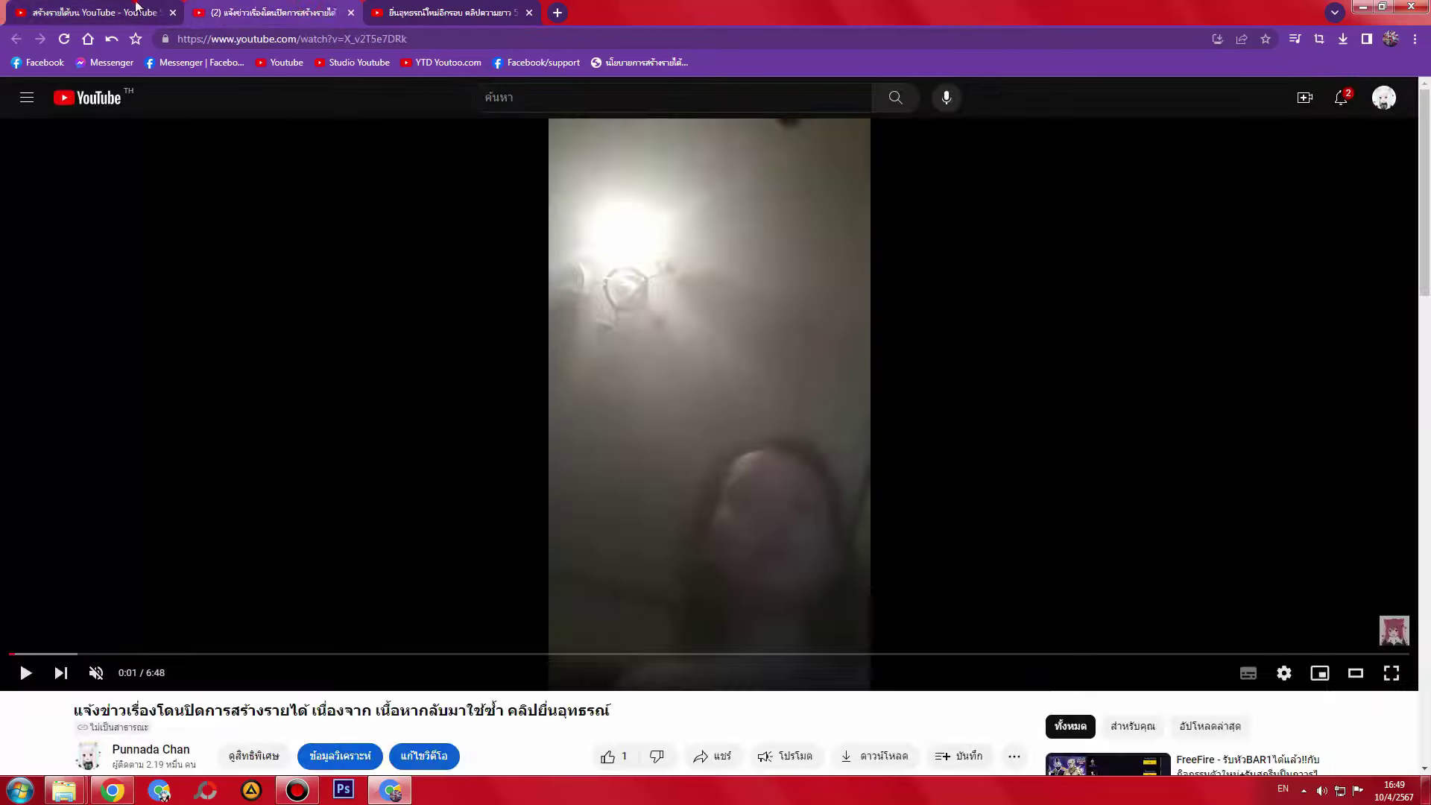
pyautogui.click(137, 6)
pyautogui.tripleClick(448, 377)
pyautogui.doubleClick(473, 376)
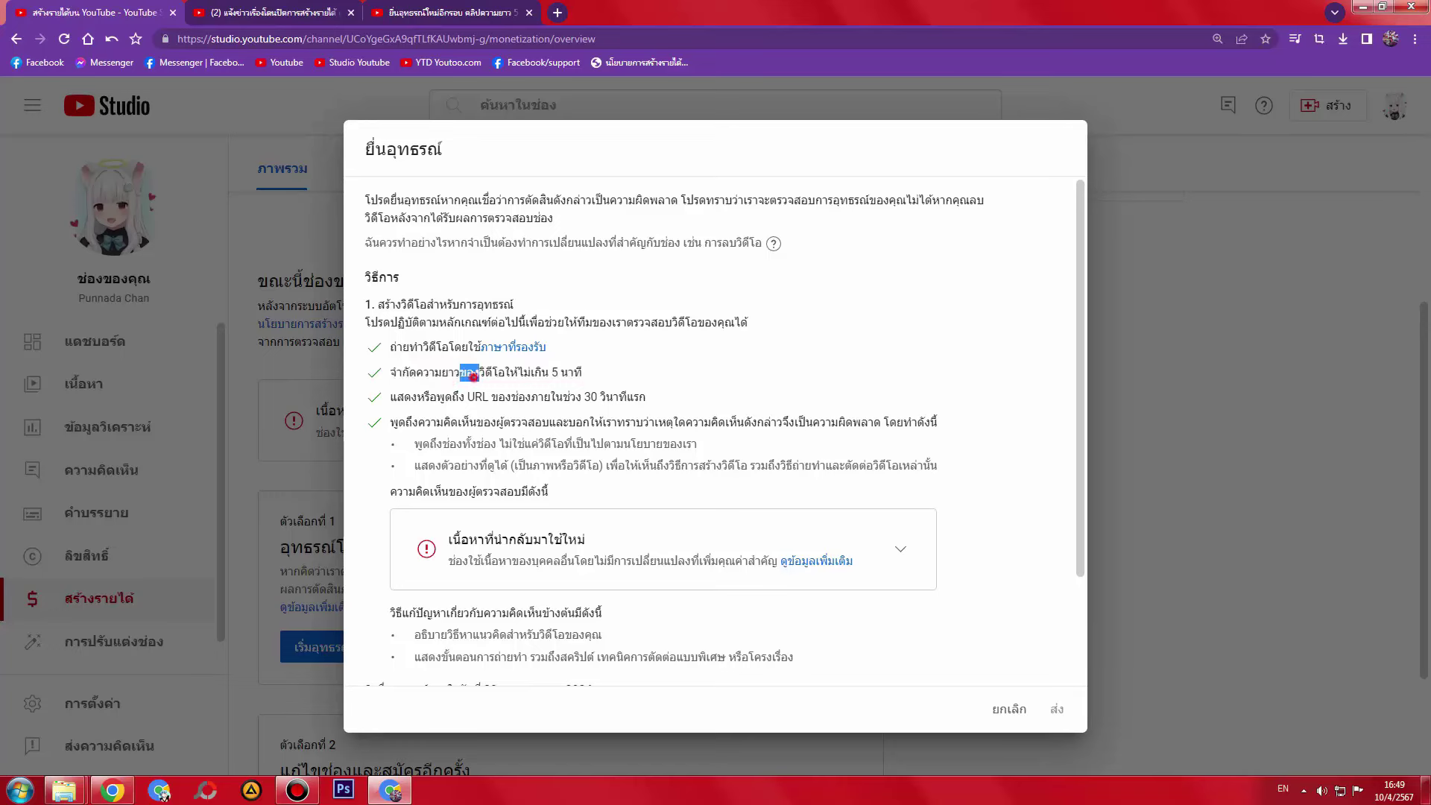
pyautogui.tripleClick(474, 376)
pyautogui.tripleClick(482, 375)
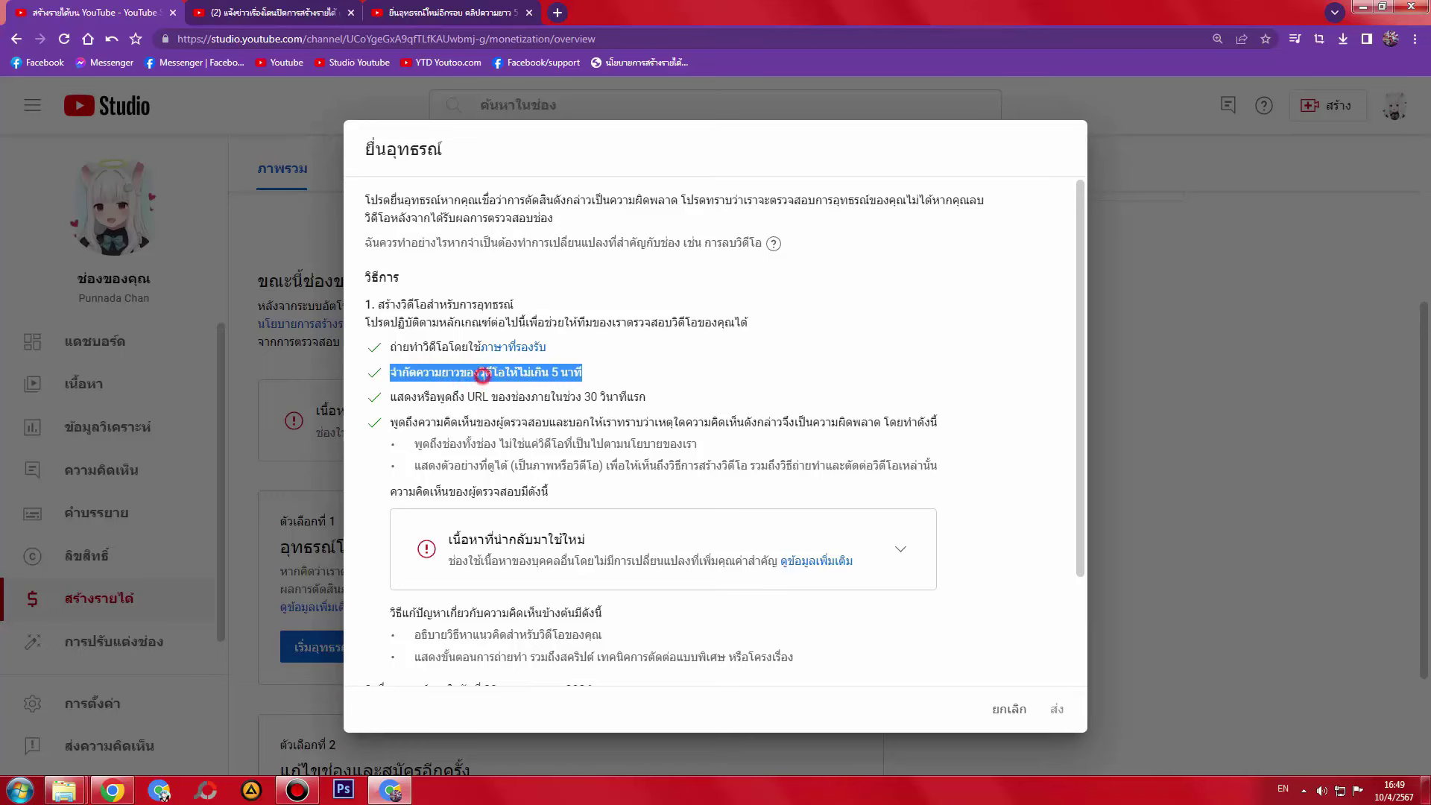
pyautogui.tripleClick(482, 375)
# - Examine the requirement to show or mention the channel URL within the first 30 seconds, comparing it with the longer video
pyautogui.tripleClick(513, 397)
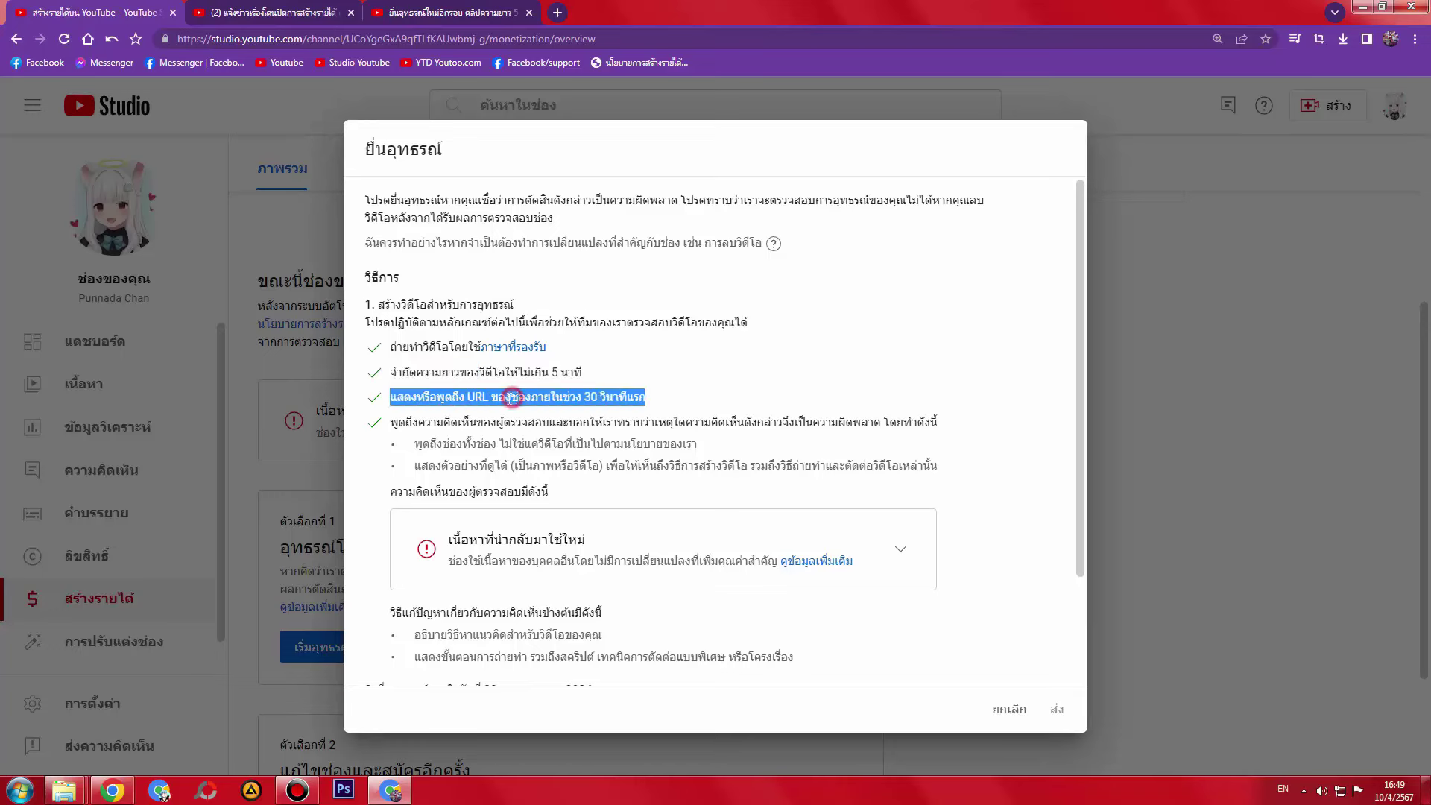
pyautogui.click(513, 397)
pyautogui.tripleClick(473, 396)
pyautogui.click(306, 6)
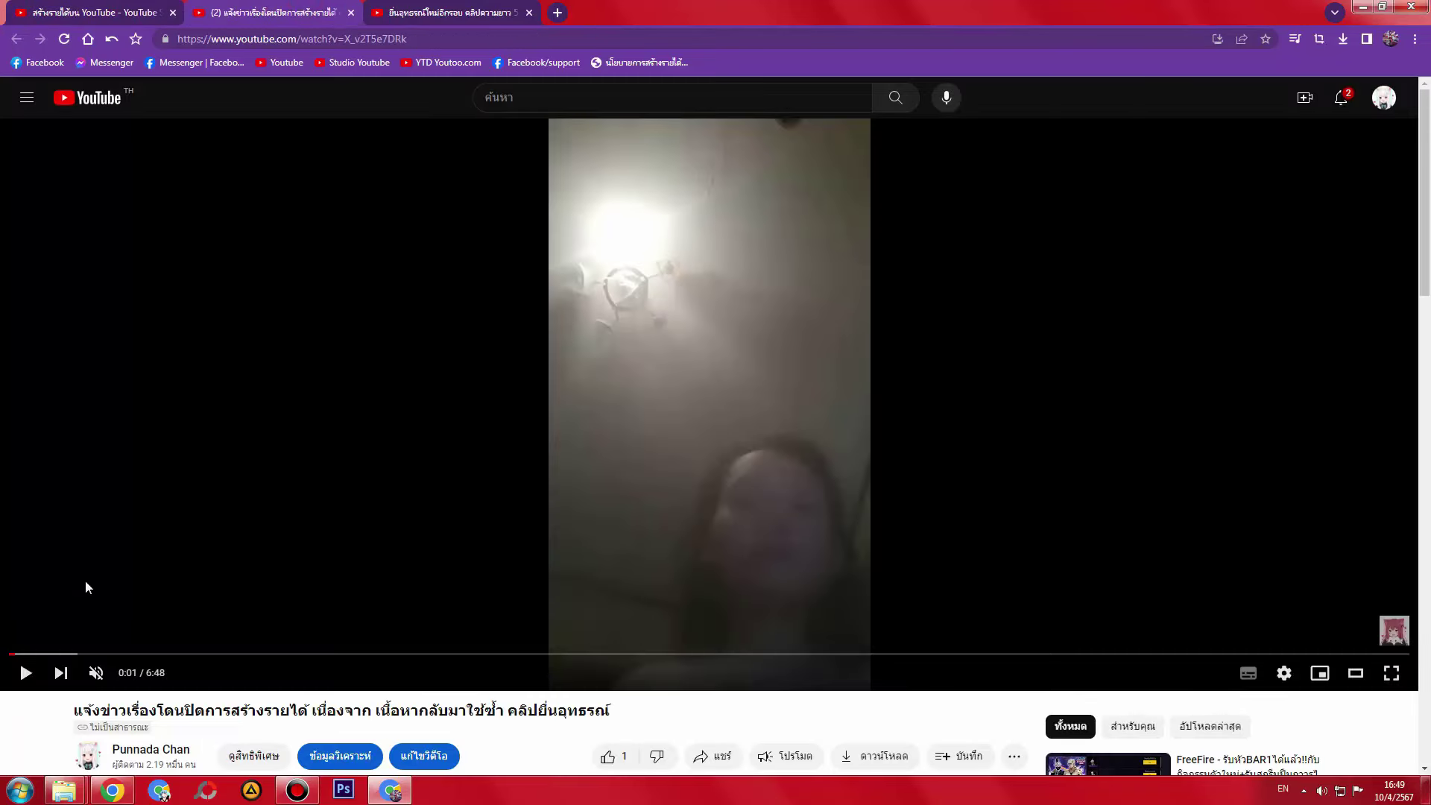
pyautogui.click(39, 6)
# - Examine the requirements to address the reviewer's feedback and discuss the whole channel, checking them against the longer video
pyautogui.tripleClick(576, 439)
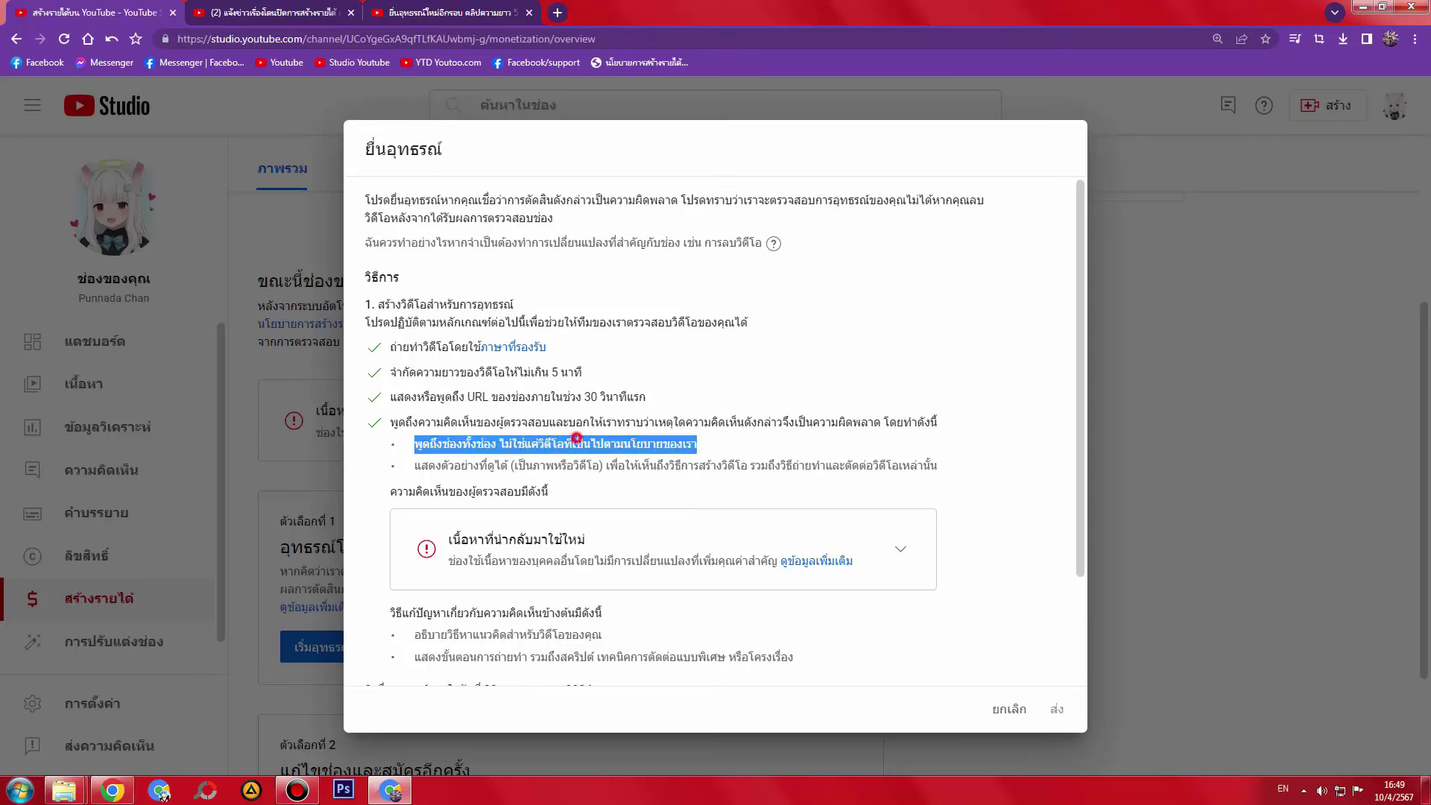
pyautogui.tripleClick(592, 421)
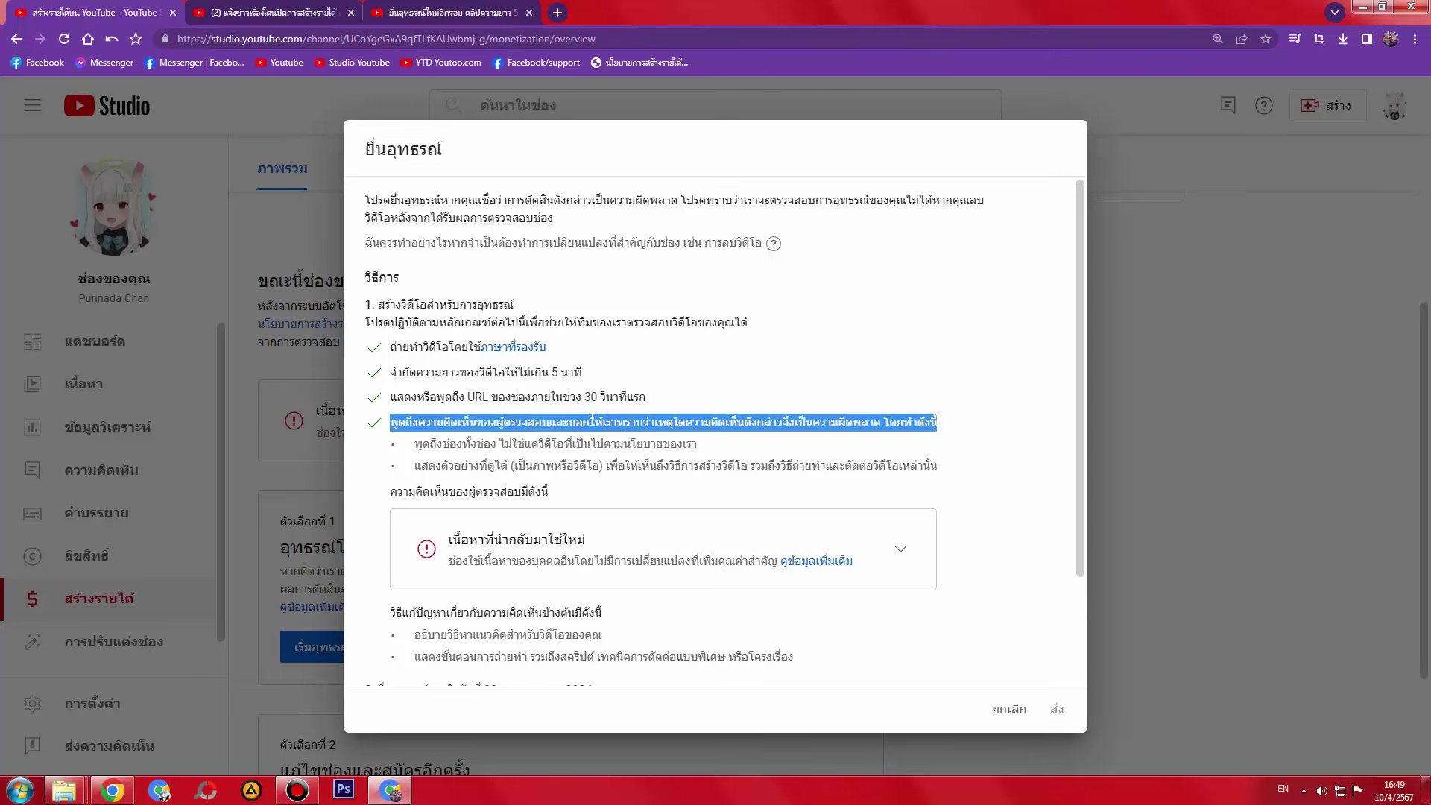
pyautogui.click(211, 6)
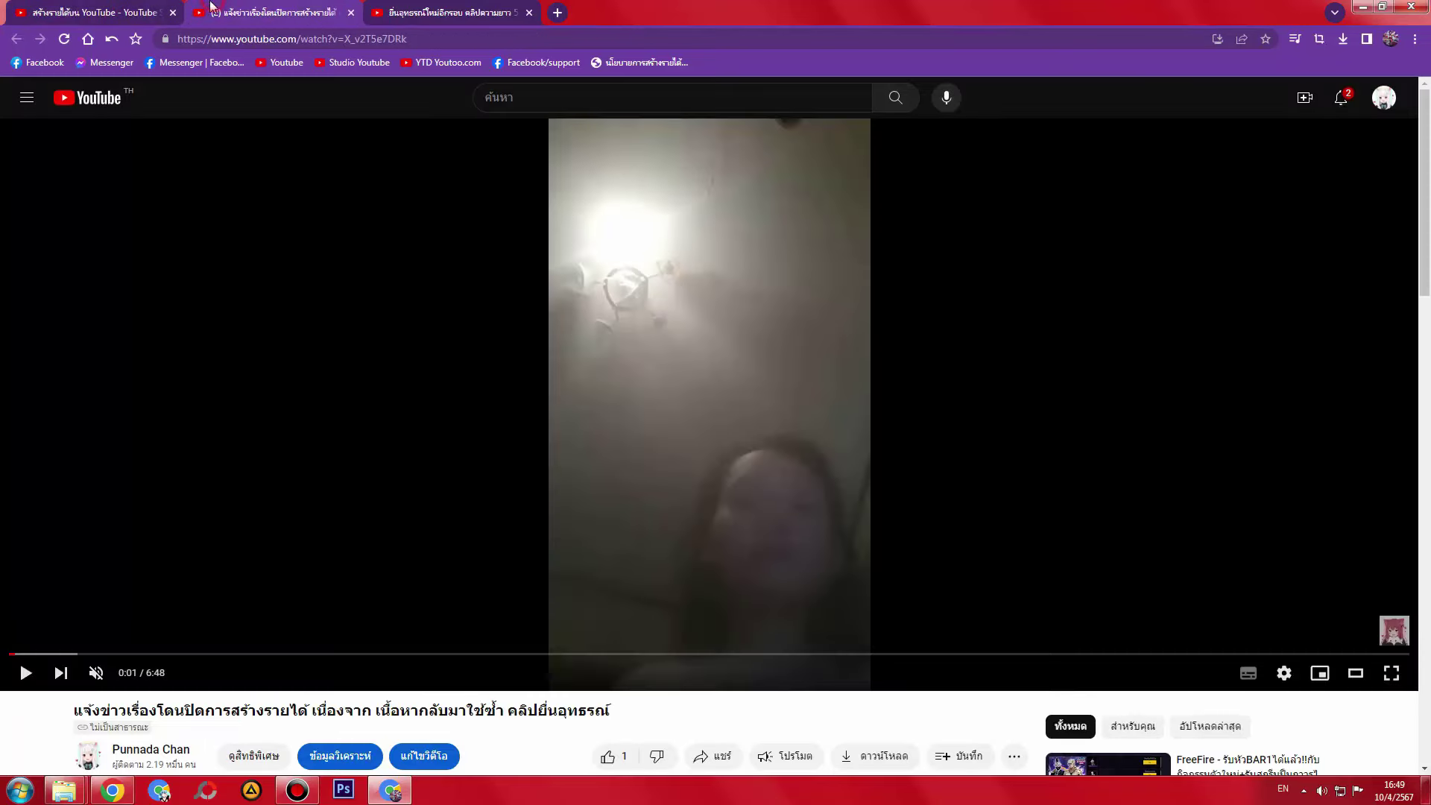
pyautogui.click(65, 9)
pyautogui.click(571, 445)
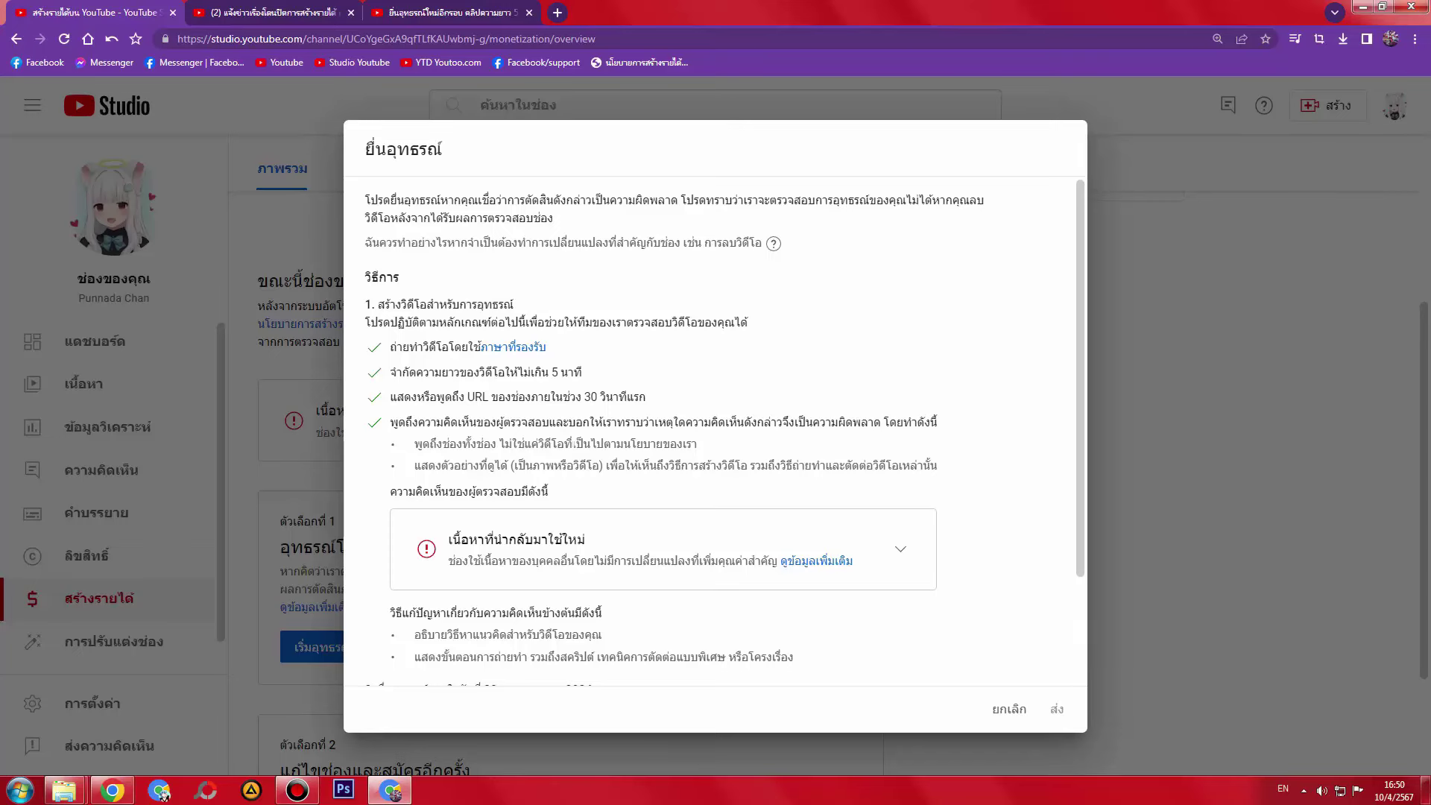
# - Review the remaining appeal instructions on reused content and unlisted upload, referring back to the longer appeal video
pyautogui.scroll(-3, 716, 425)
pyautogui.click(209, 9)
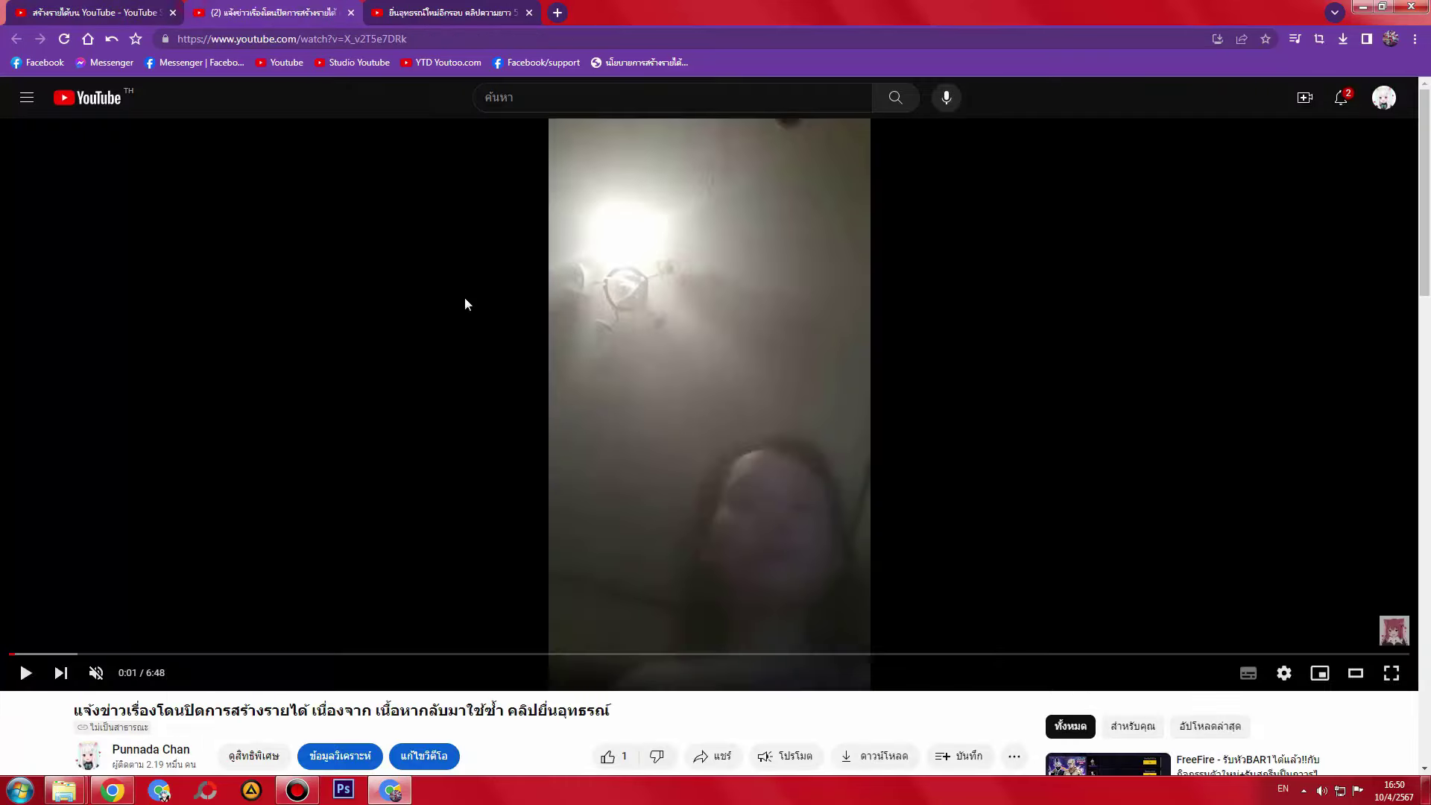
pyautogui.click(26, 9)
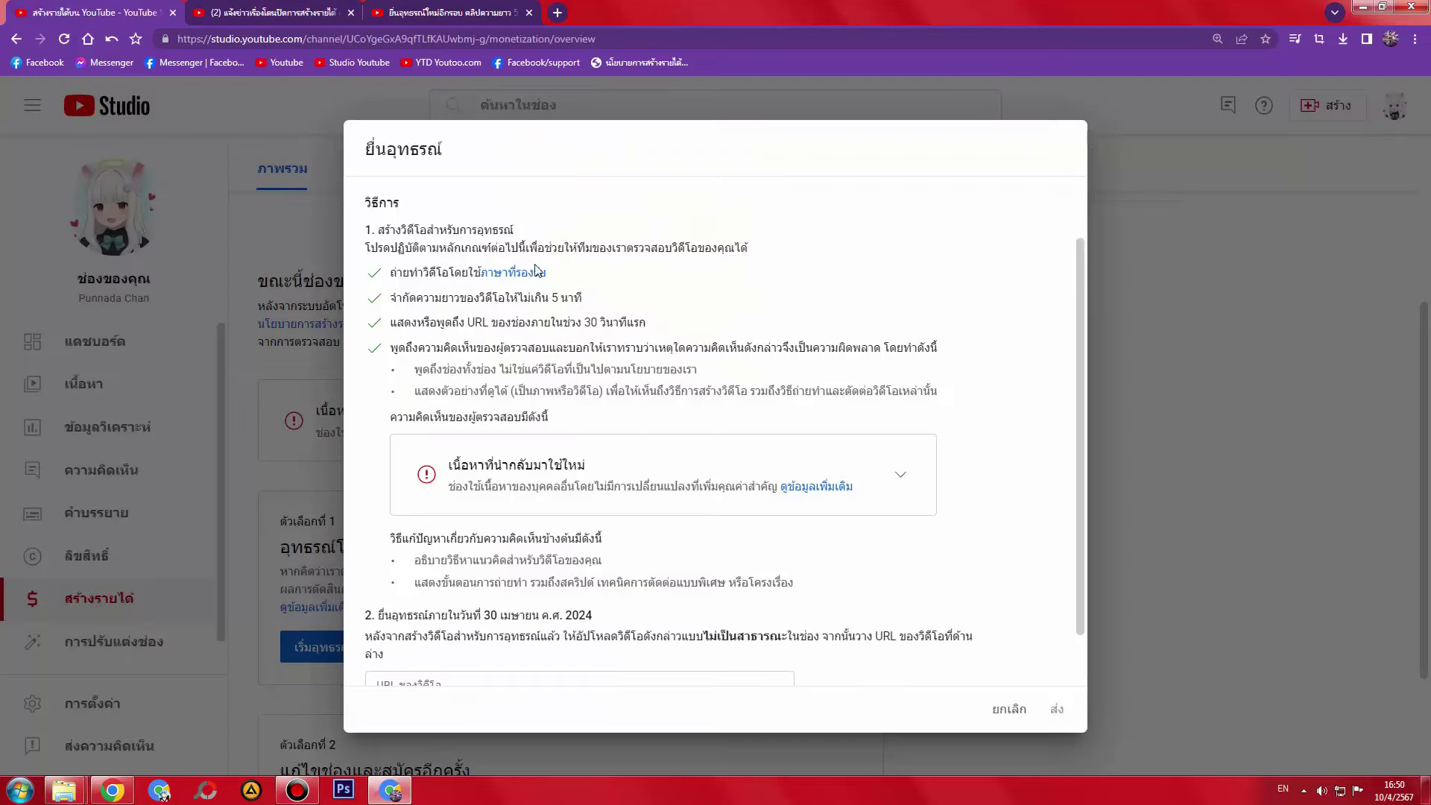
pyautogui.scroll(-1, 955, 489)
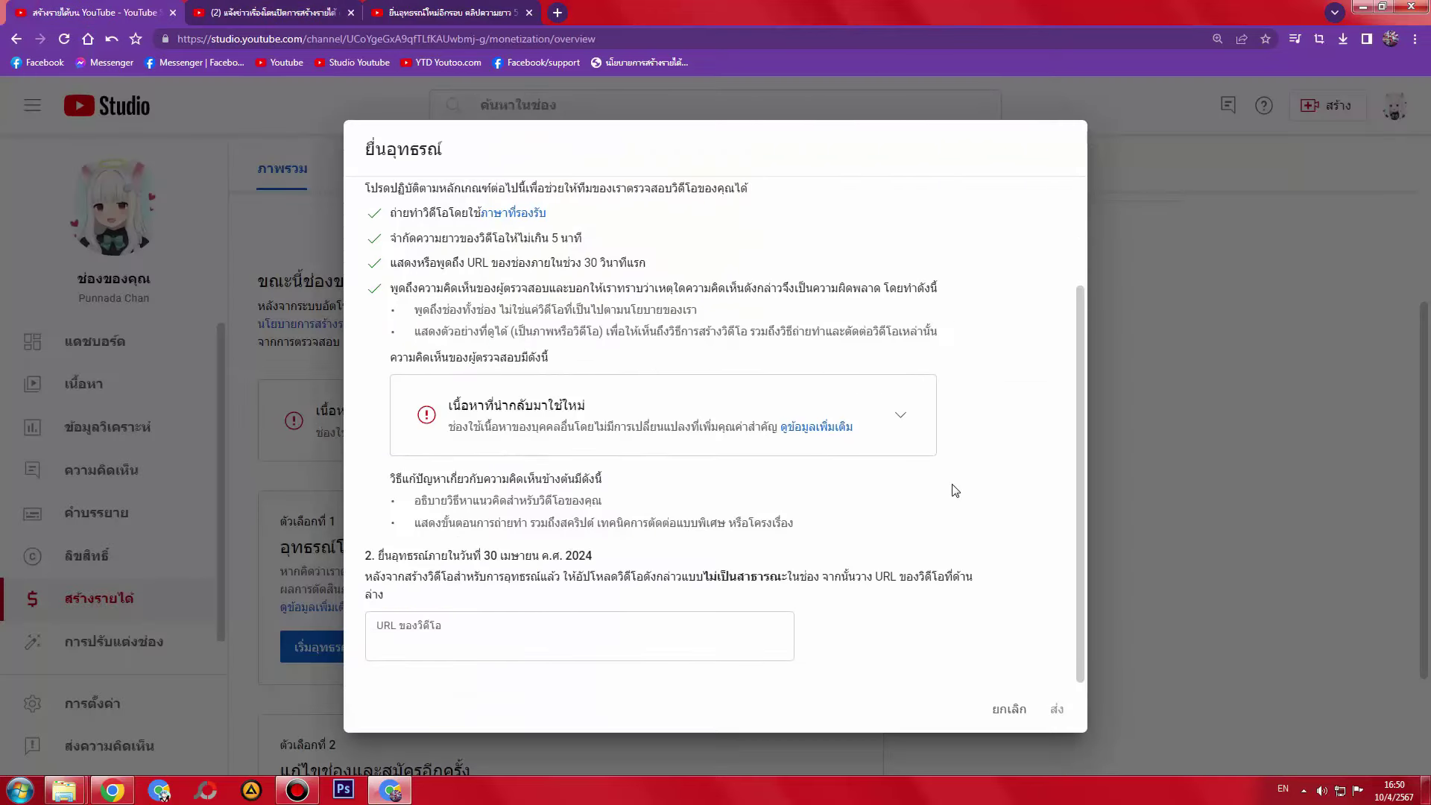
pyautogui.click(297, 12)
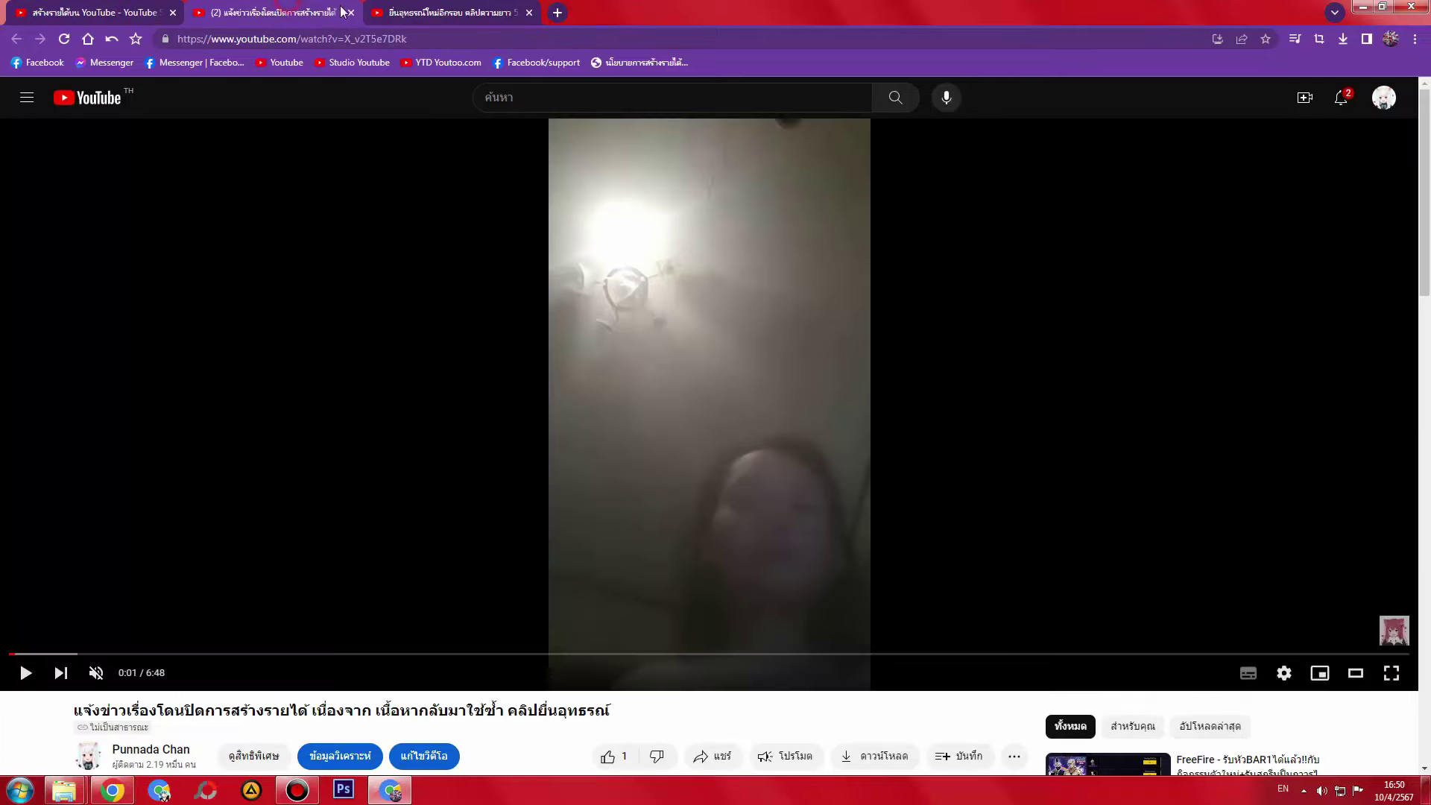
# - Close both appeal video pages and cancel the appeal form
pyautogui.click(355, 13)
pyautogui.click(355, 12)
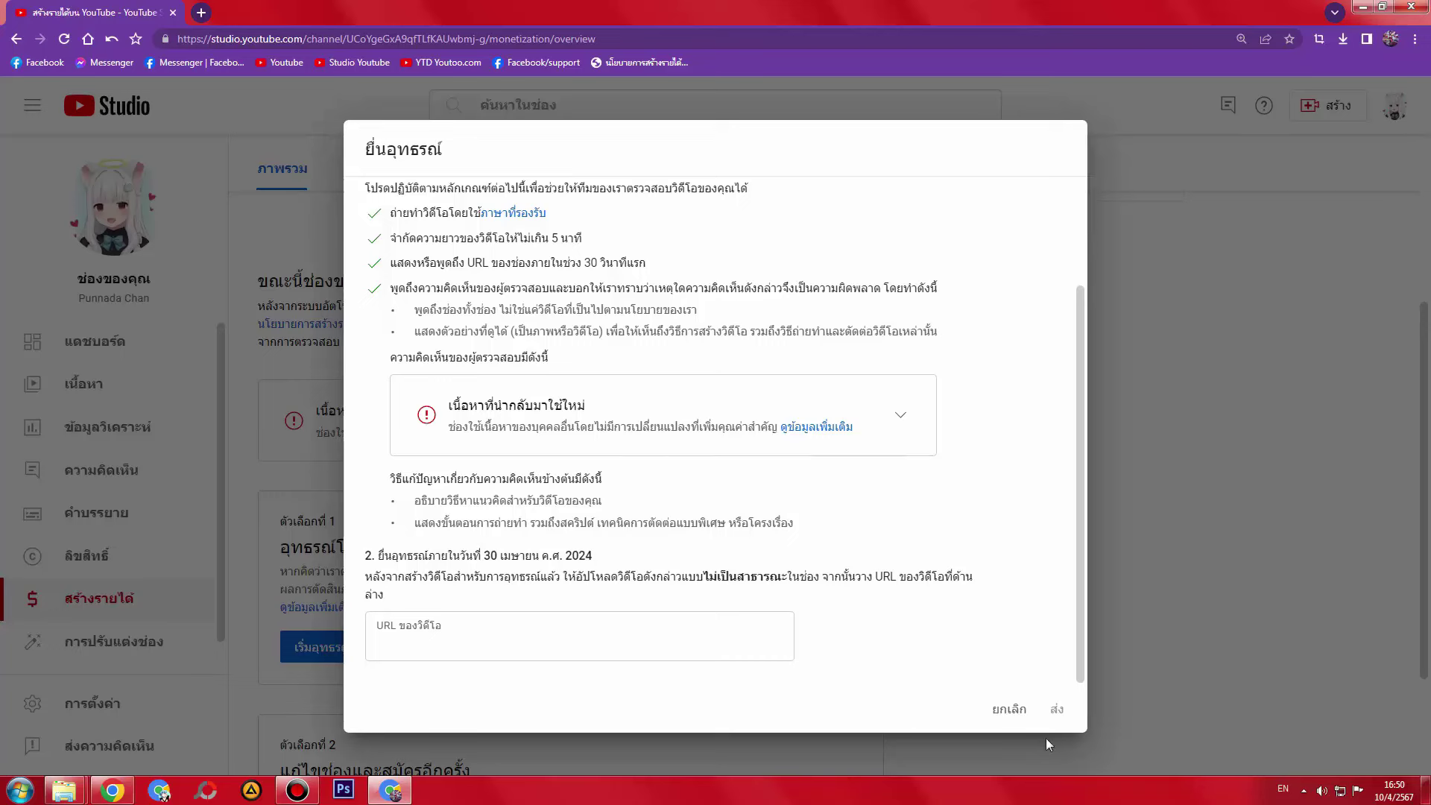
pyautogui.click(999, 713)
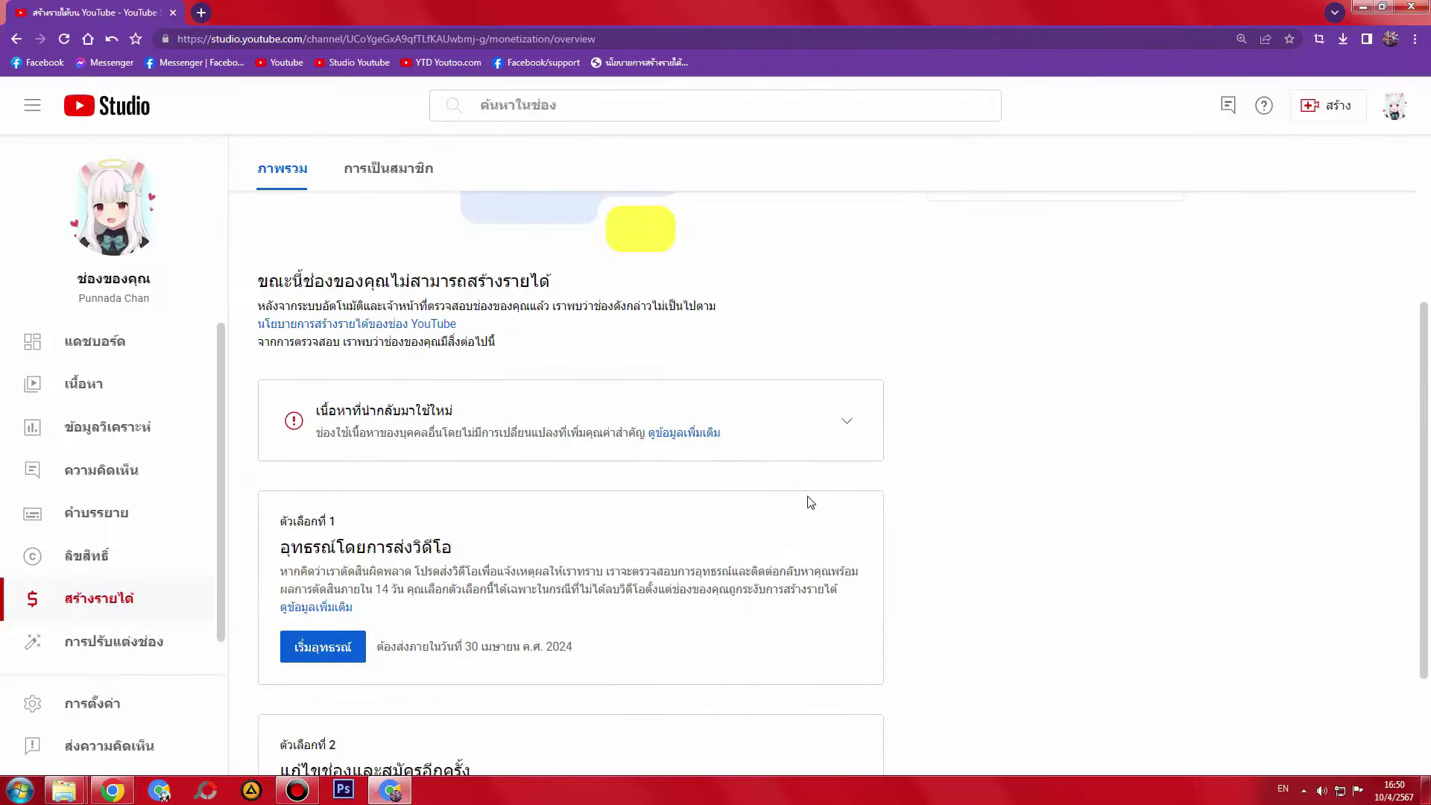
# - Look over the monetization overview page, from the channel's status and reused content notice to the two available options
pyautogui.scroll(-2, 811, 503)
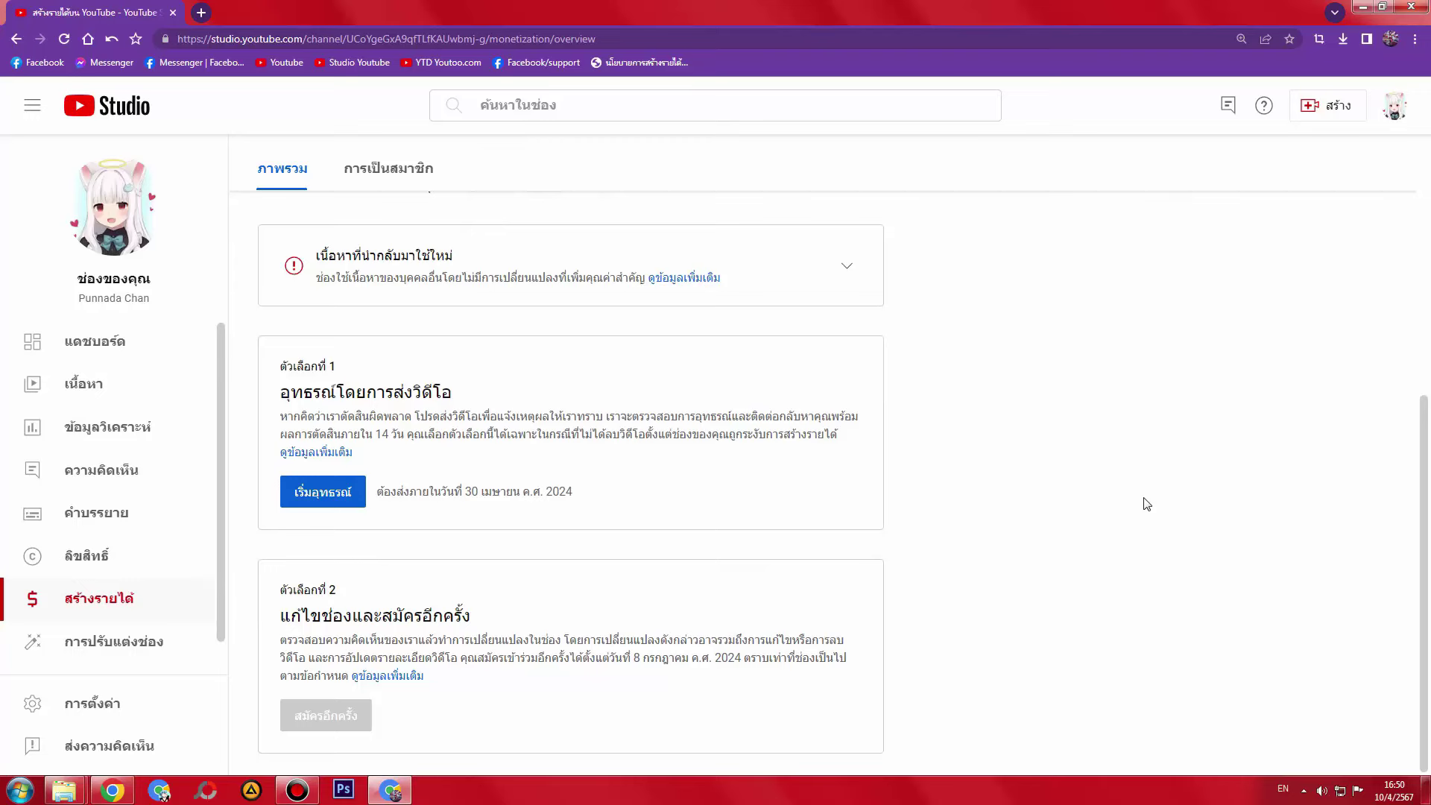
pyautogui.scroll(3, 1146, 504)
pyautogui.click(1218, 632)
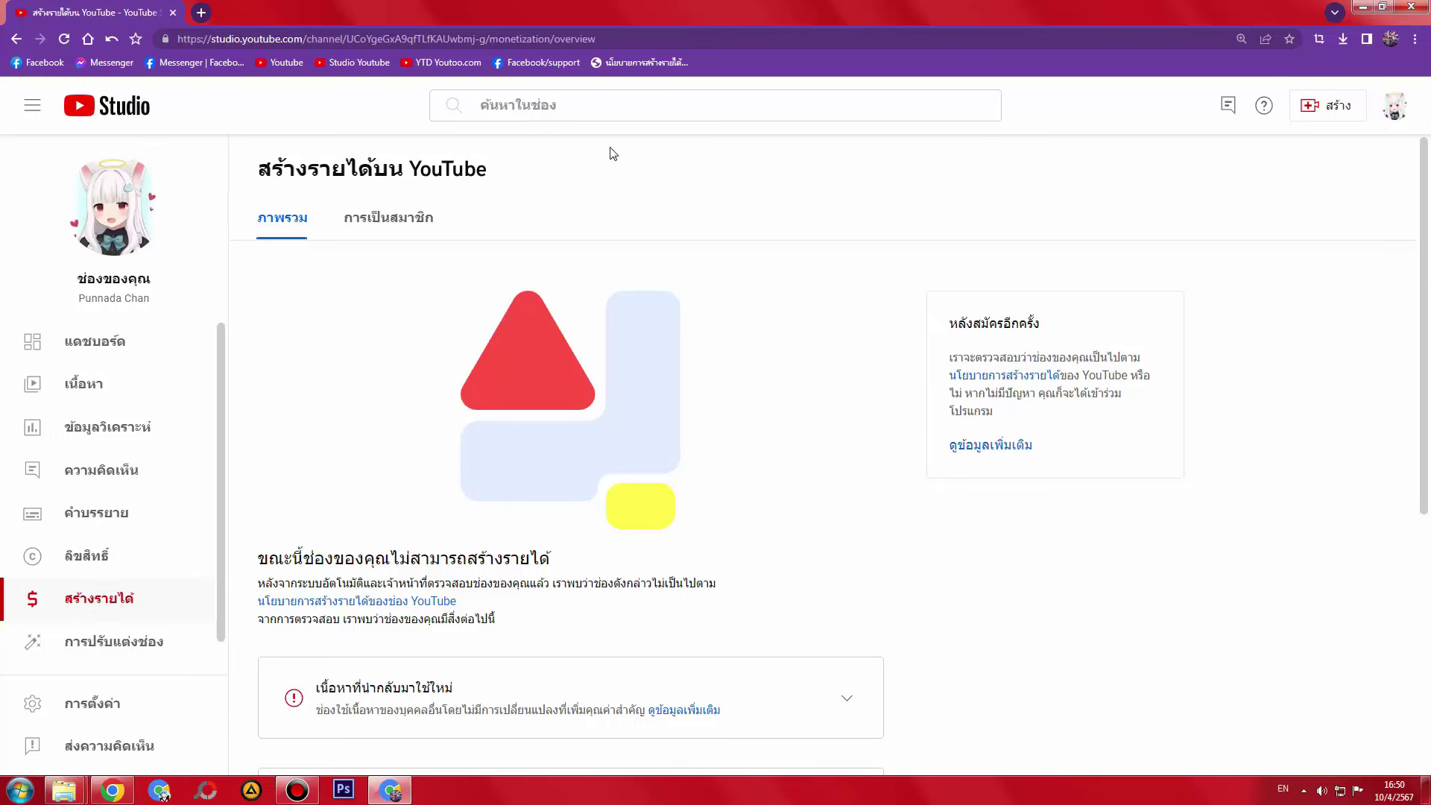
pyautogui.click(297, 790)
pyautogui.click(1086, 661)
pyautogui.scroll(-6, 1086, 663)
pyautogui.scroll(6, 1087, 662)
pyautogui.scroll(-6, 1086, 663)
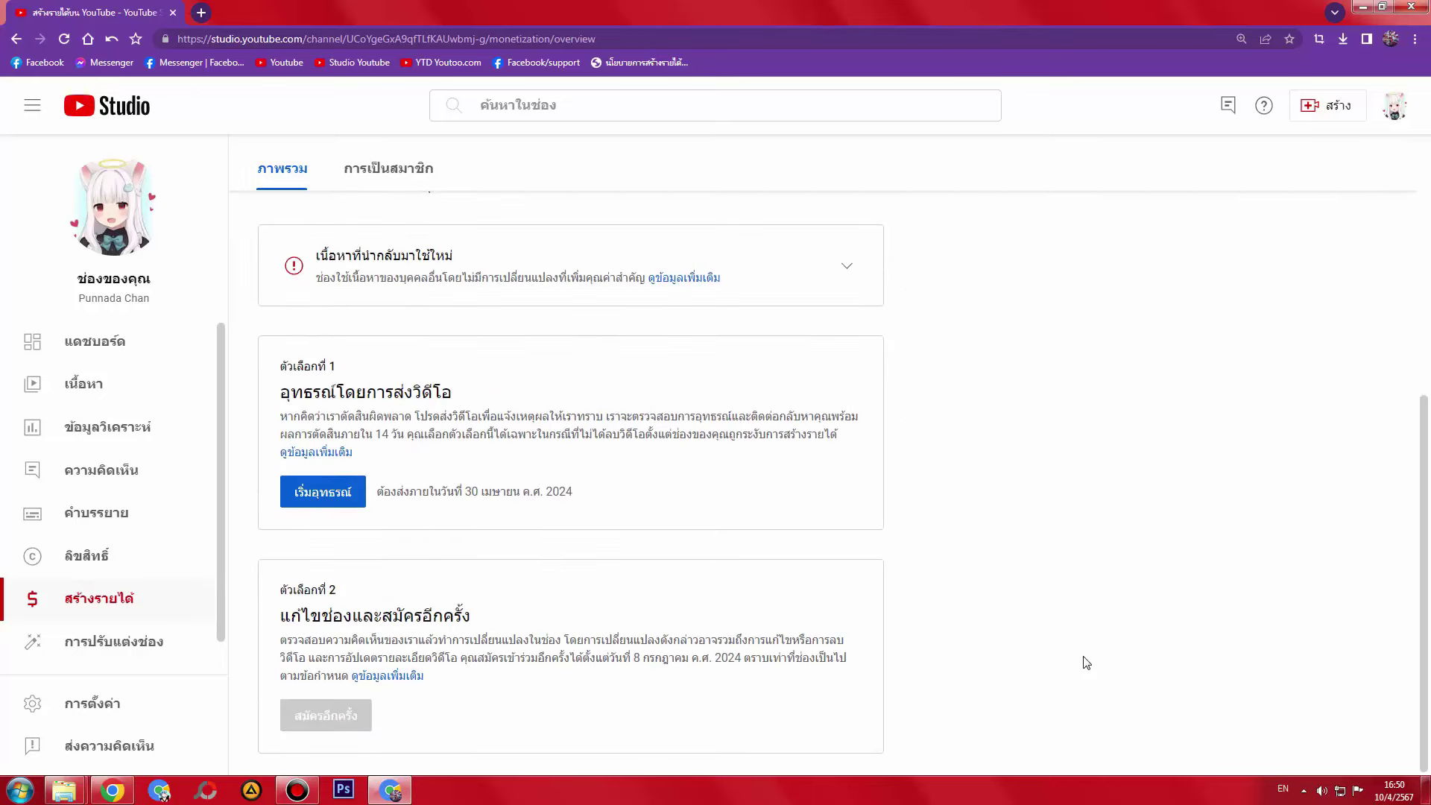
pyautogui.scroll(6, 1087, 662)
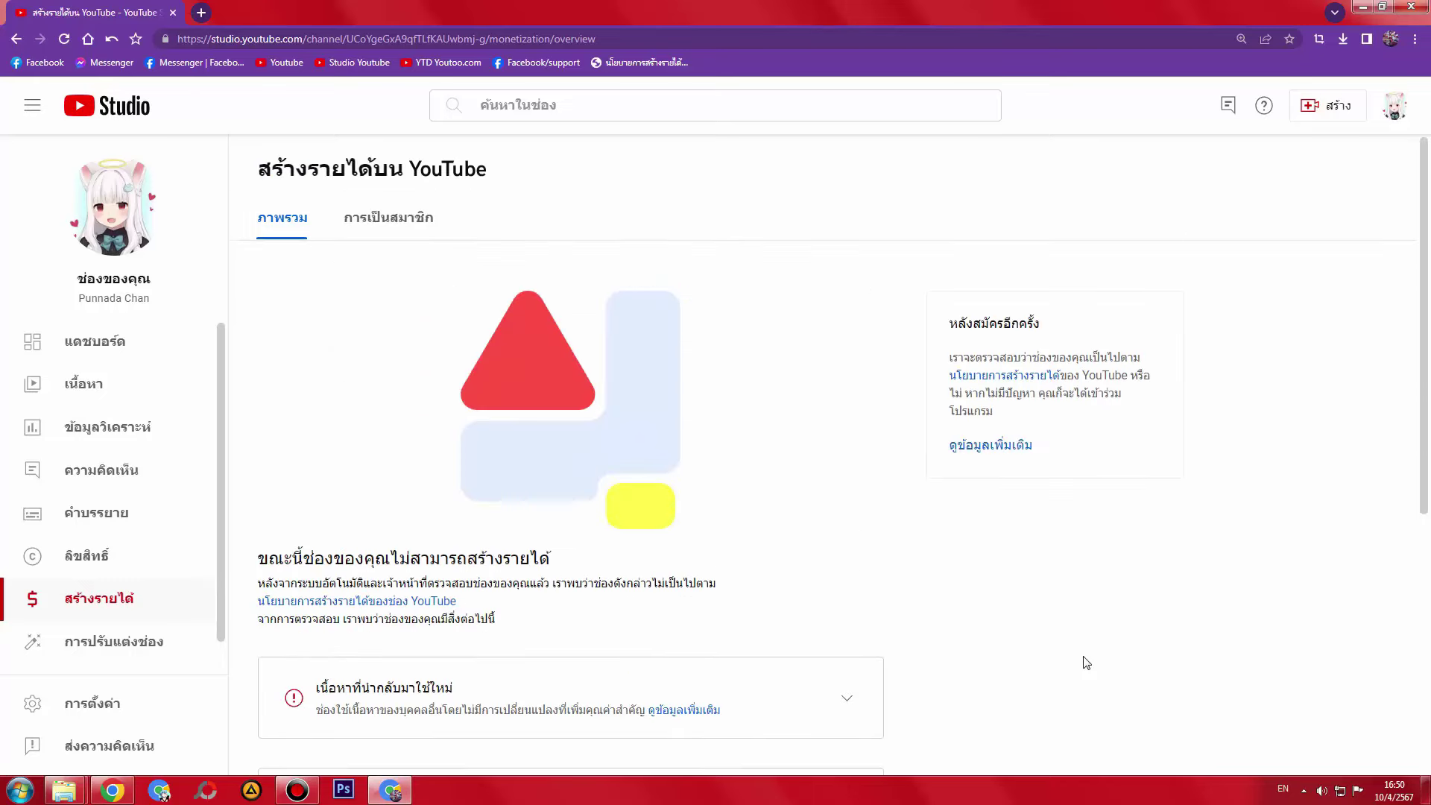
pyautogui.scroll(-6, 1087, 662)
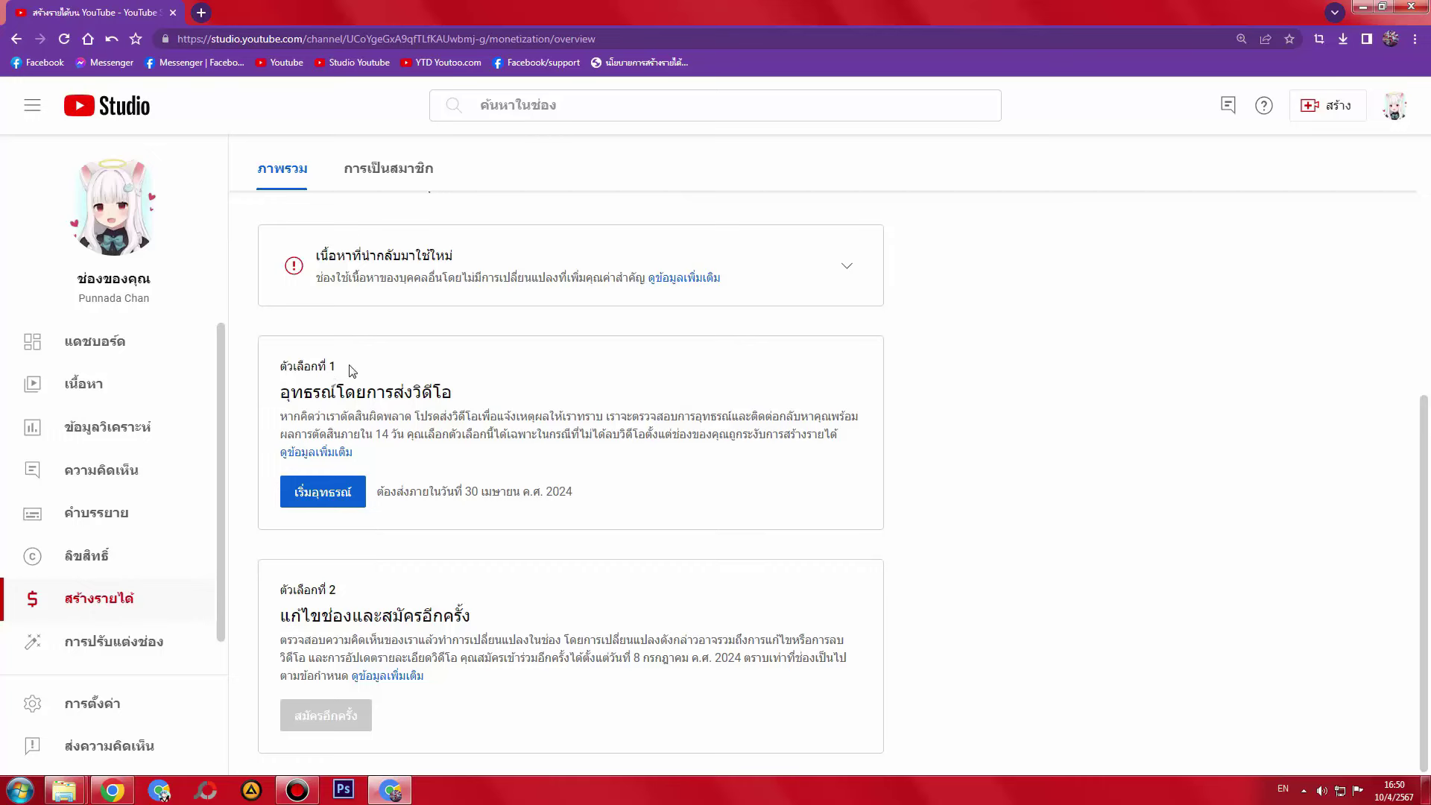
# - Highlight and compare the headings of option 2, fixing the channel and reapplying, and option 1, appealing by video
pyautogui.click(311, 587)
pyautogui.doubleClick(311, 588)
pyautogui.click(341, 608)
pyautogui.doubleClick(340, 614)
pyautogui.click(325, 362)
pyautogui.doubleClick(325, 362)
pyautogui.tripleClick(355, 389)
pyautogui.tripleClick(356, 389)
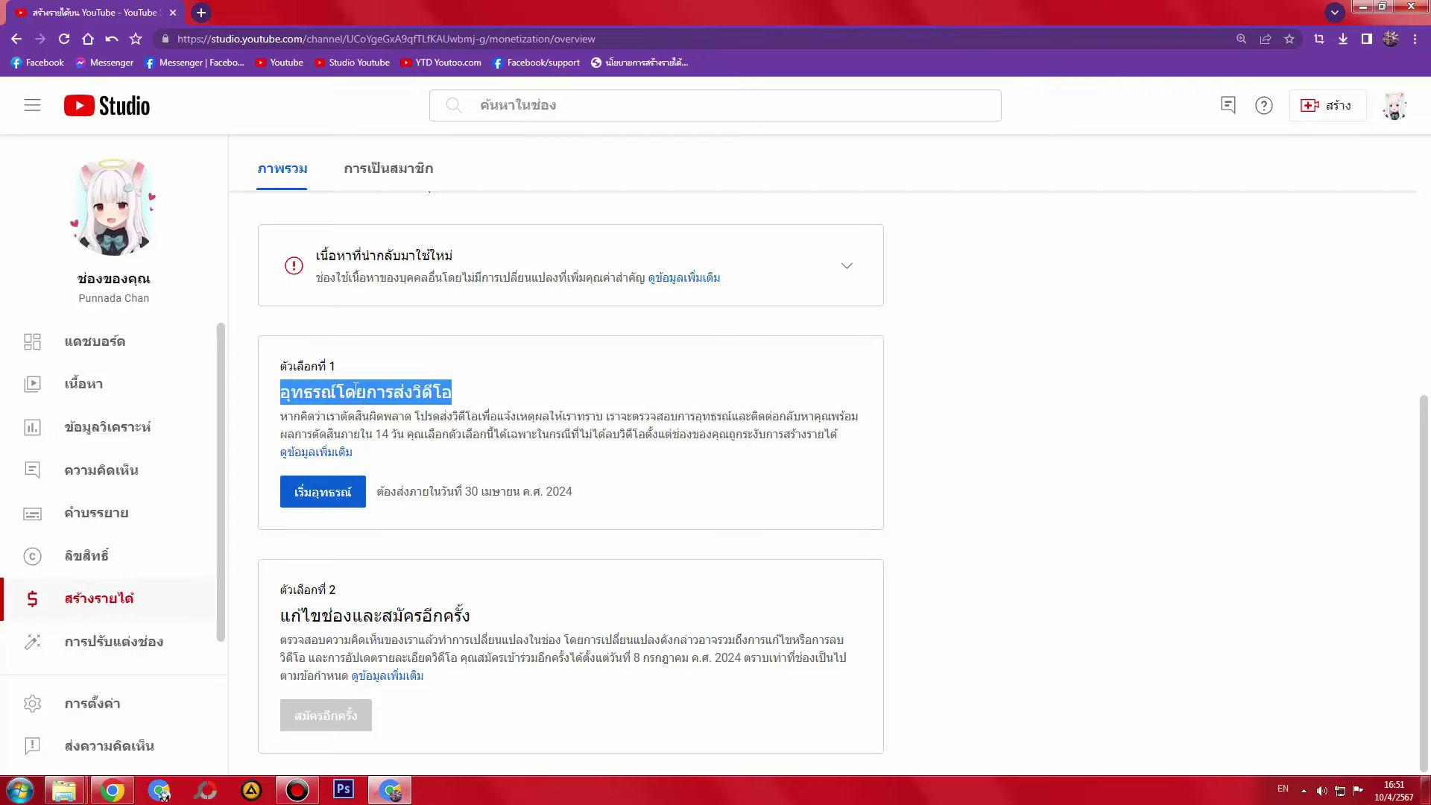
pyautogui.doubleClick(355, 389)
pyautogui.tripleClick(356, 389)
pyautogui.click(1265, 470)
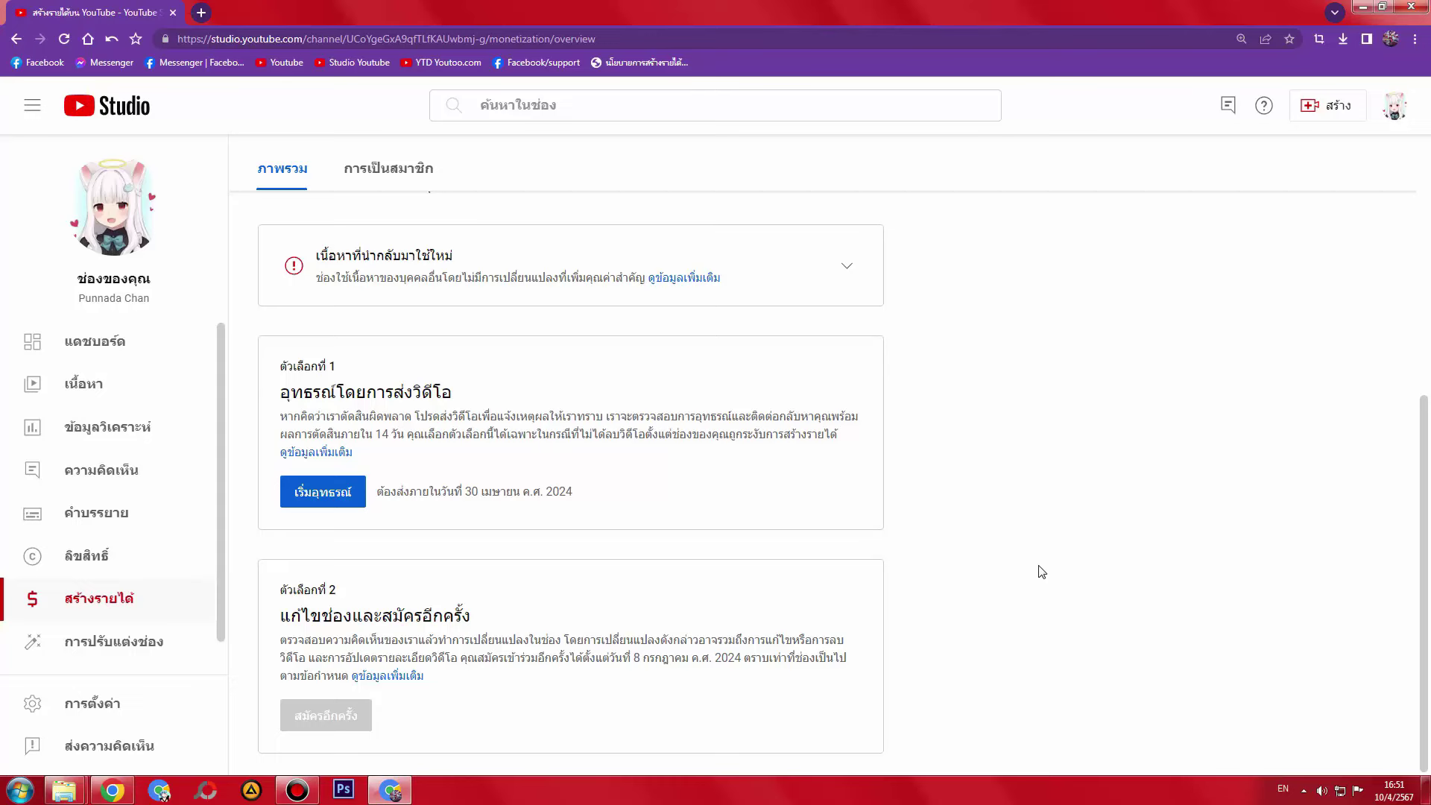
# - View the monetization page full screen, examine the option to fix the channel and reapply, and open its help article
pyautogui.press('F11')
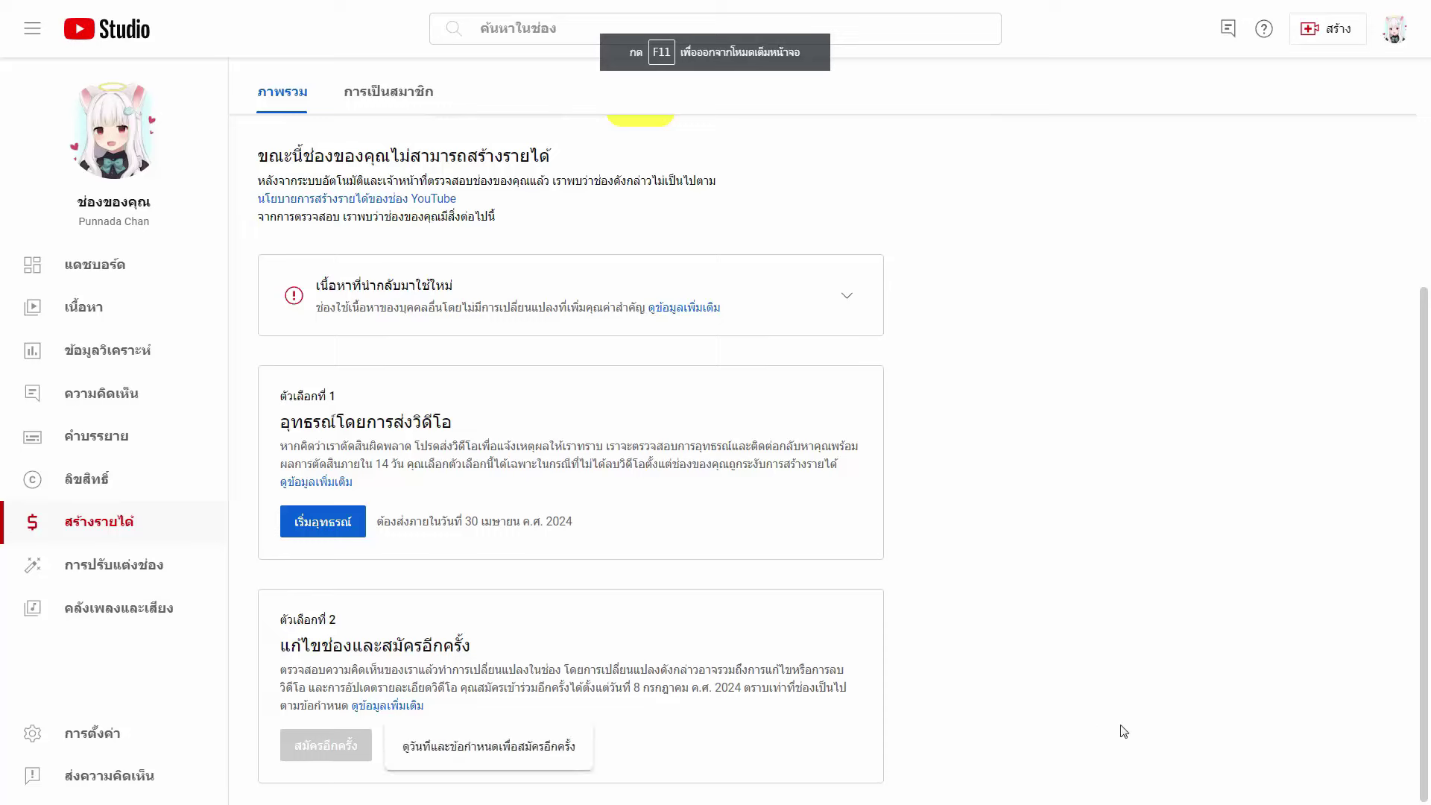
pyautogui.tripleClick(289, 640)
pyautogui.click(999, 646)
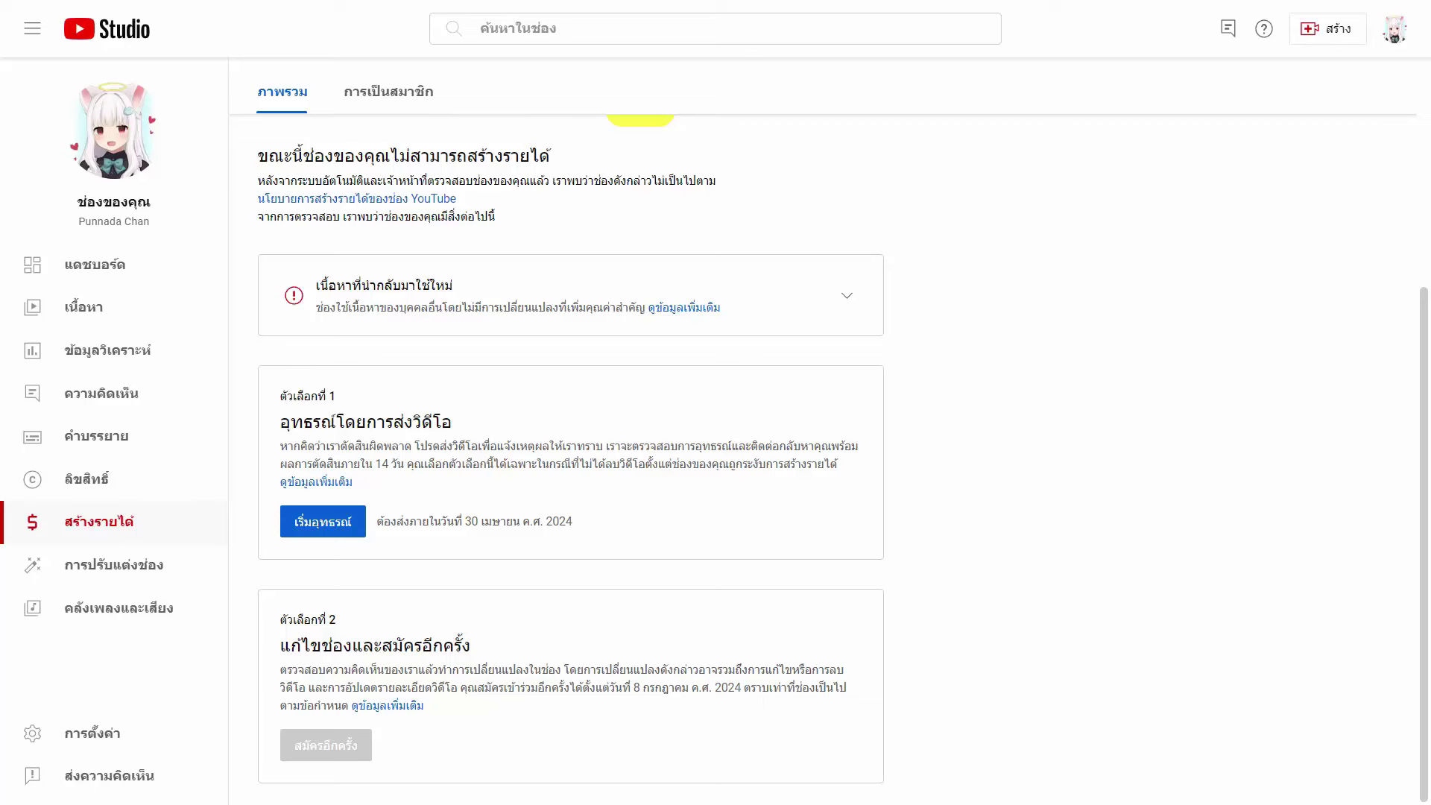
pyautogui.click(400, 708)
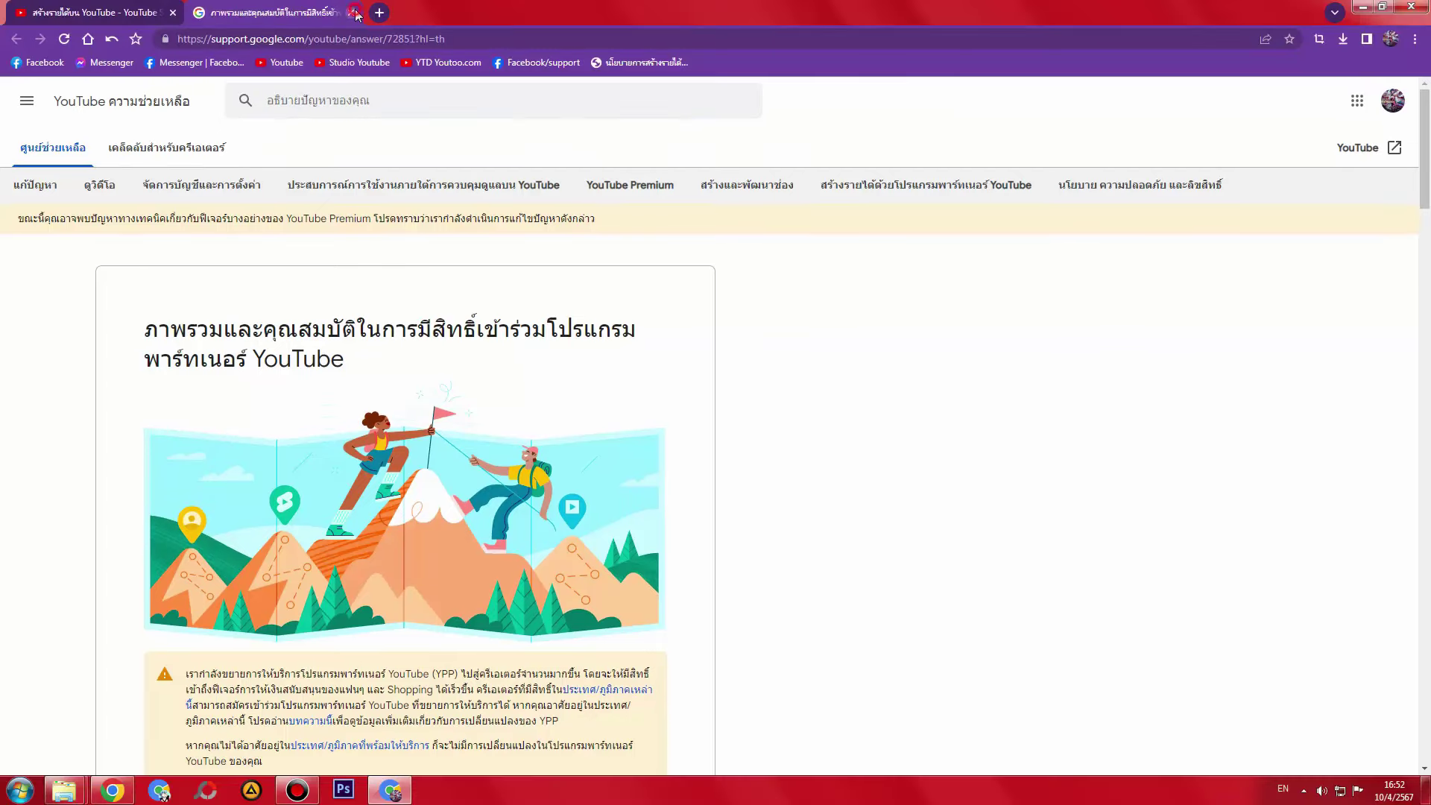
# - Close the help article and highlight the heading of option 2, fixing the channel and reapplying, on the monetization page
pyautogui.click(356, 12)
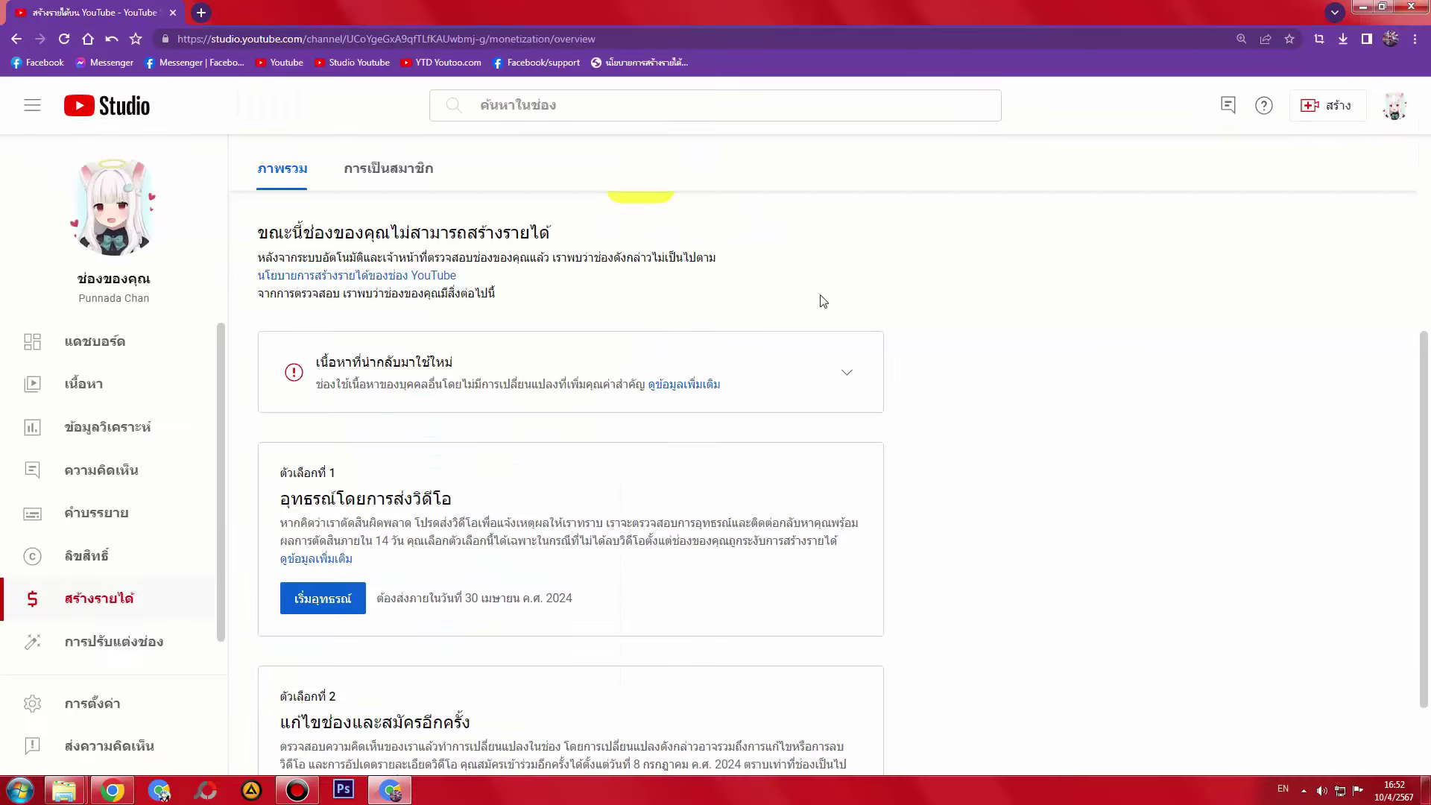
pyautogui.scroll(-3, 1106, 409)
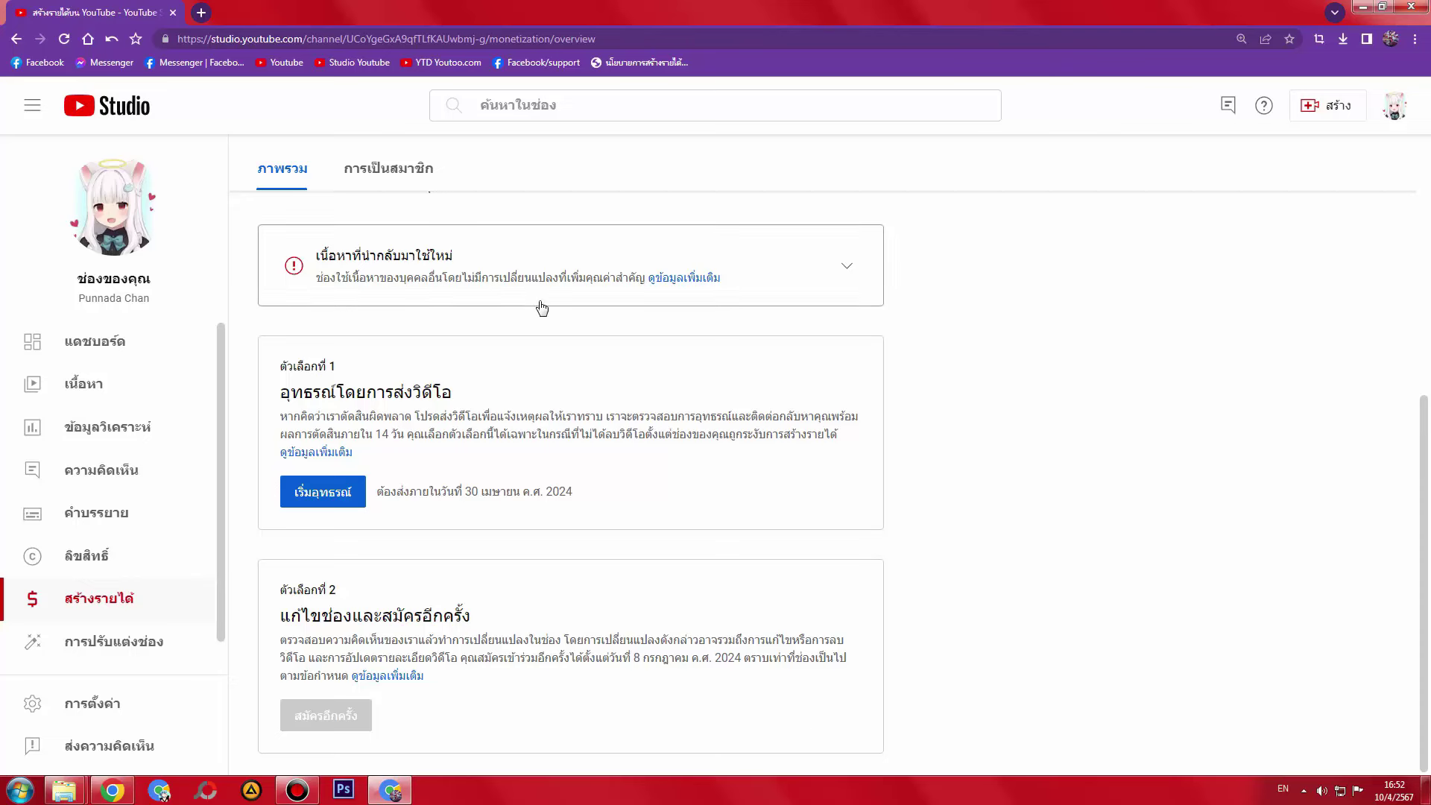
pyautogui.tripleClick(370, 616)
pyautogui.click(646, 608)
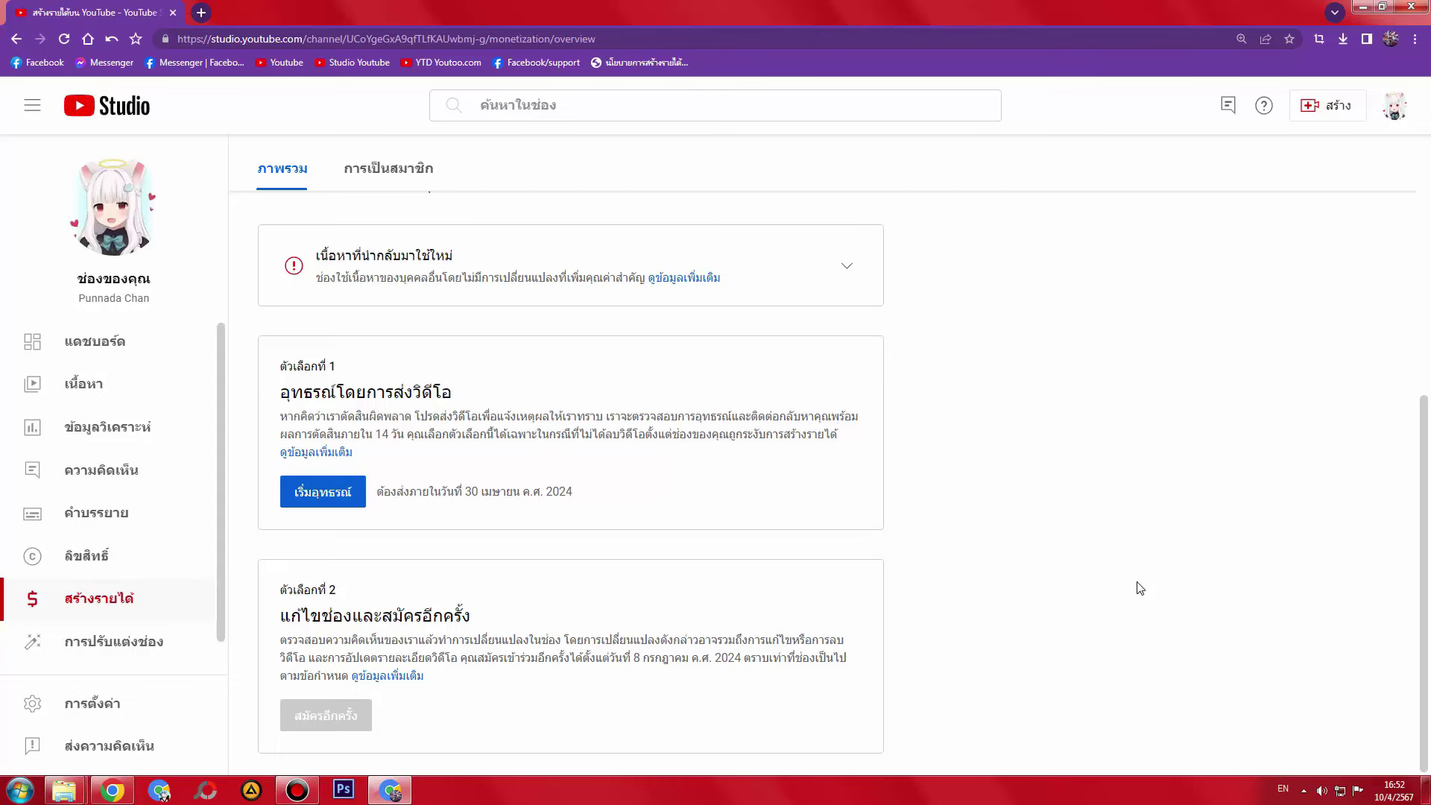
# - Expand and collapse the reused content notice to view its example lists, and highlight parts of the two option cards
pyautogui.click(422, 255)
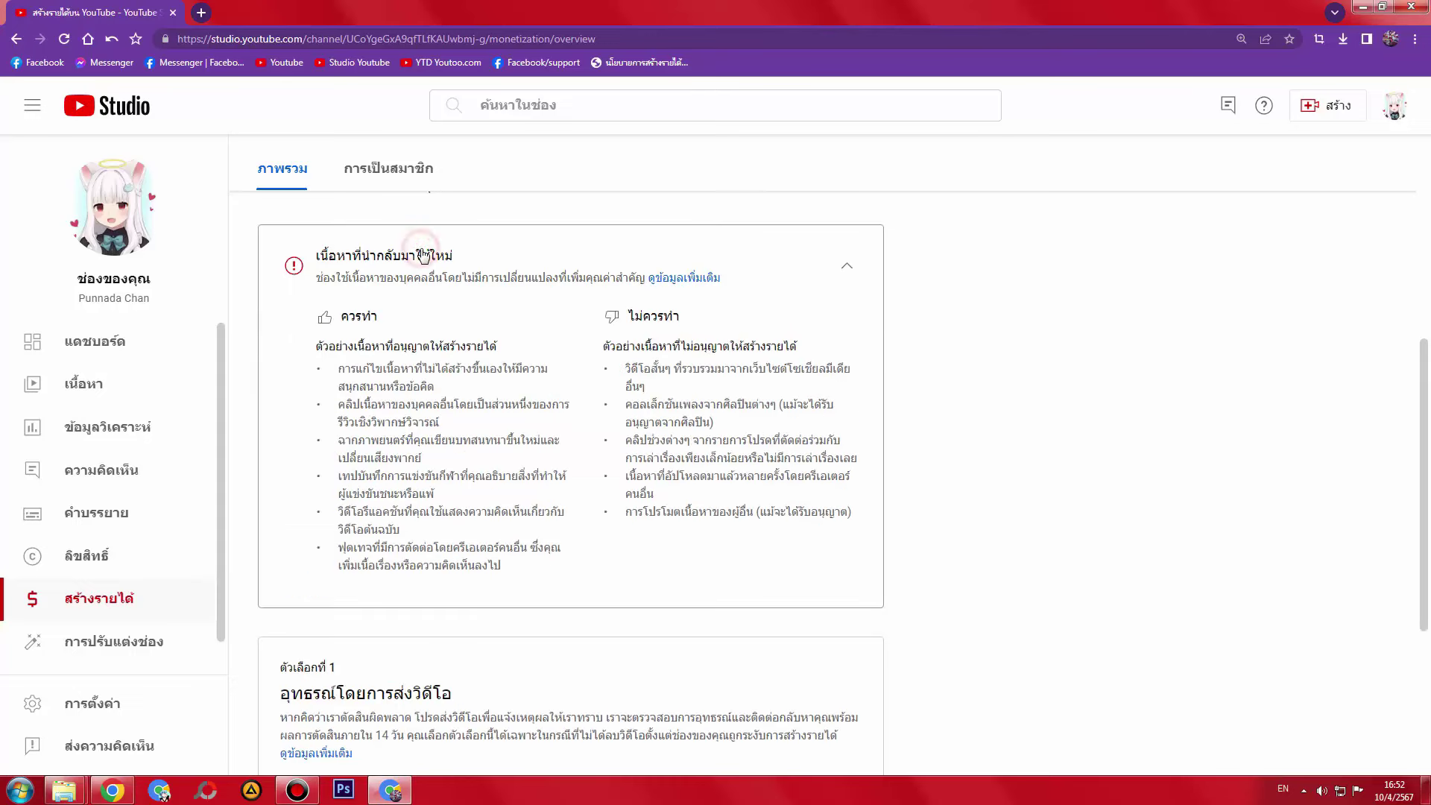
pyautogui.click(421, 255)
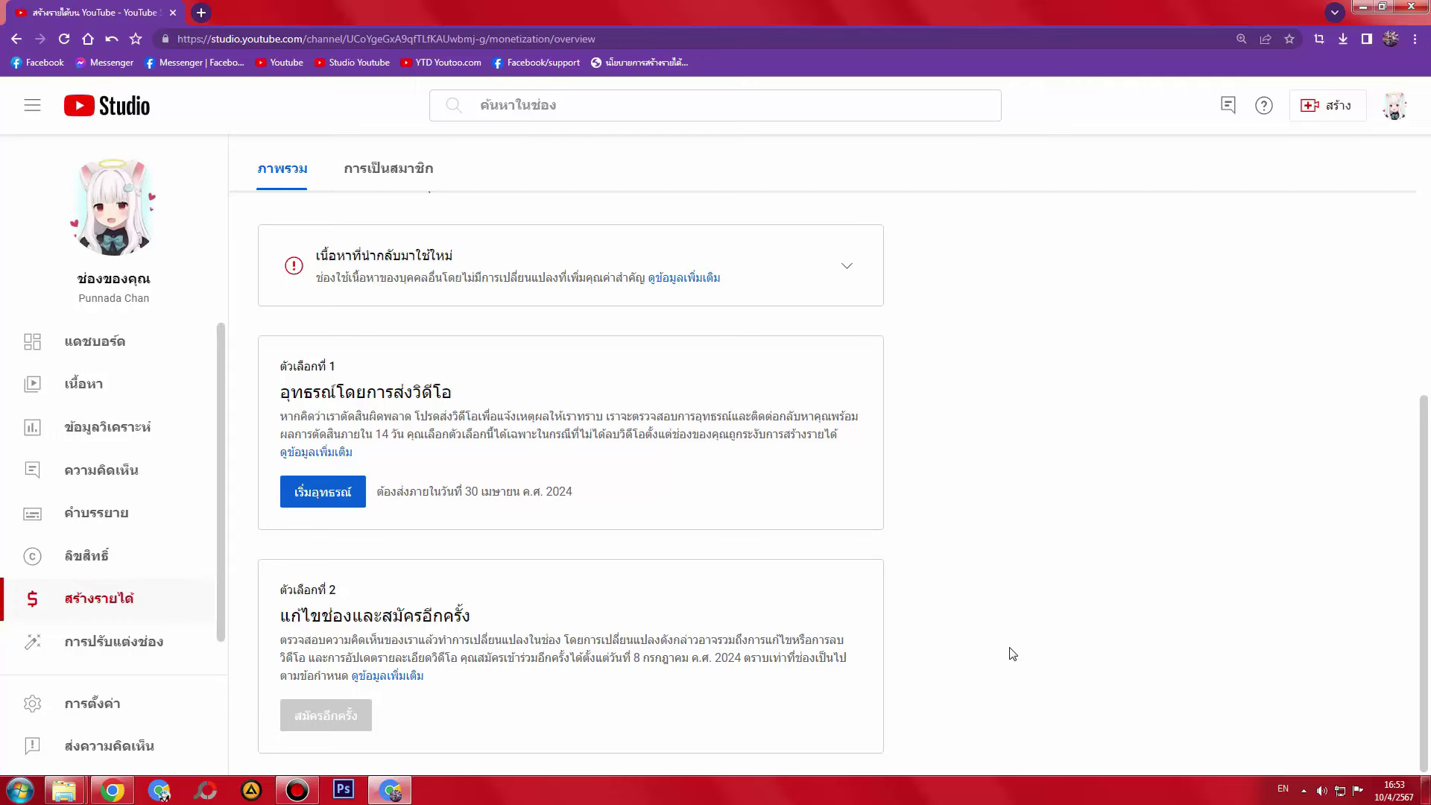
pyautogui.click(295, 716)
pyautogui.doubleClick(351, 384)
pyautogui.click(372, 380)
pyautogui.doubleClick(370, 380)
pyautogui.tripleClick(319, 589)
pyautogui.click(1063, 631)
# - View the channel's content list and return to the monetization overview
pyautogui.scroll(6, 1064, 630)
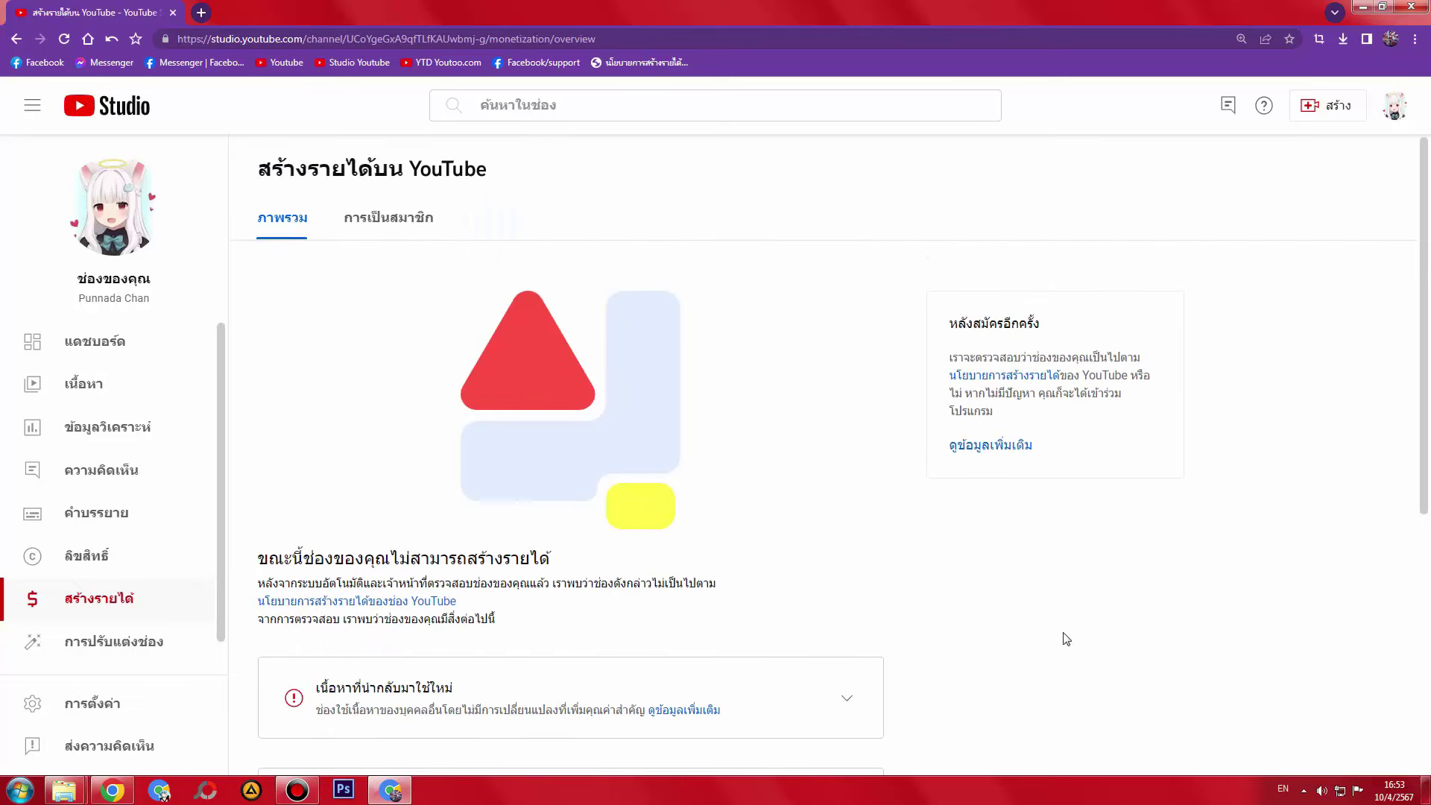
pyautogui.click(82, 380)
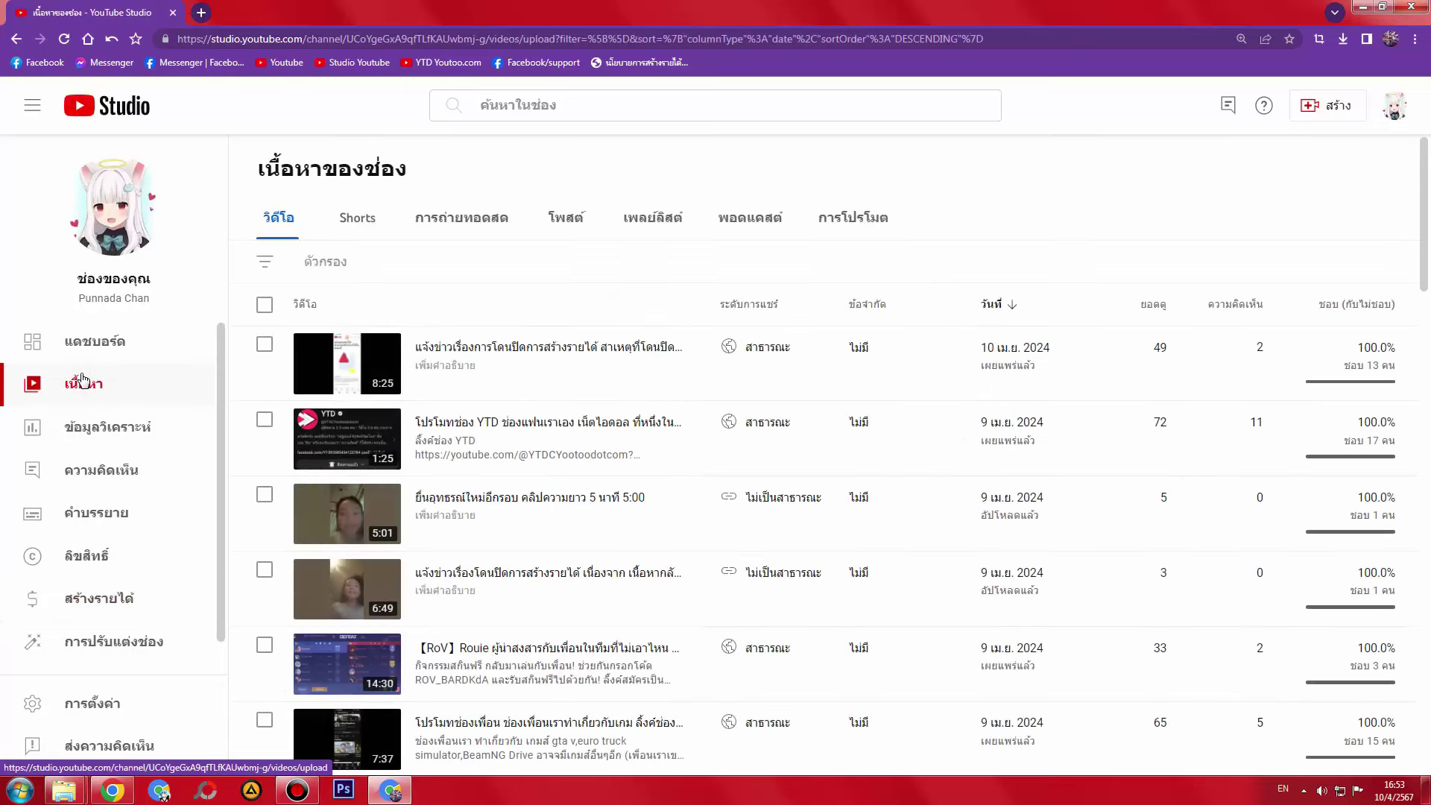
pyautogui.click(72, 600)
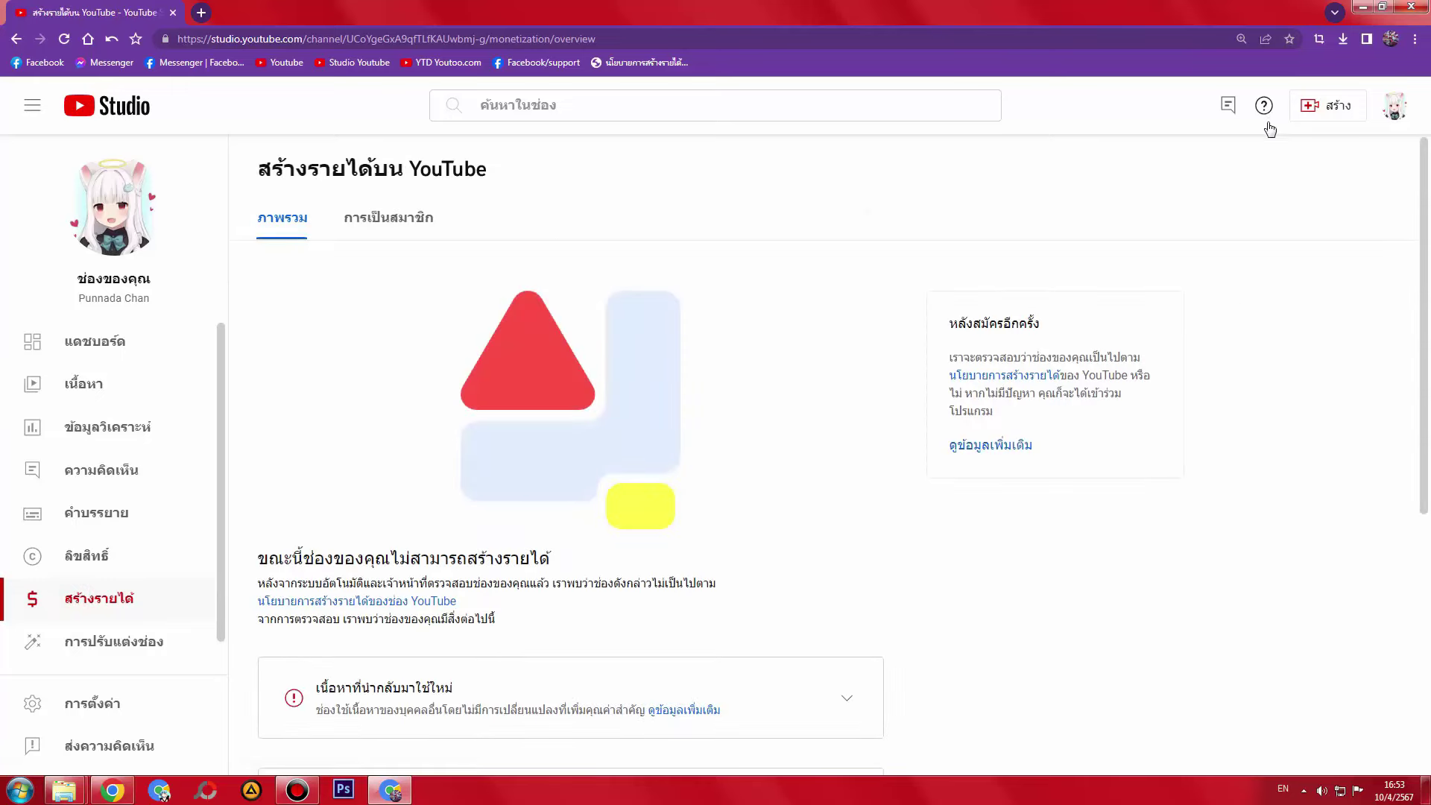
# - Bring the two options on the monetization page into view and reset the browser's page zoom to its default
pyautogui.scroll(-5, 1241, 333)
pyautogui.scroll(-1, 1241, 333)
pyautogui.click(1241, 38)
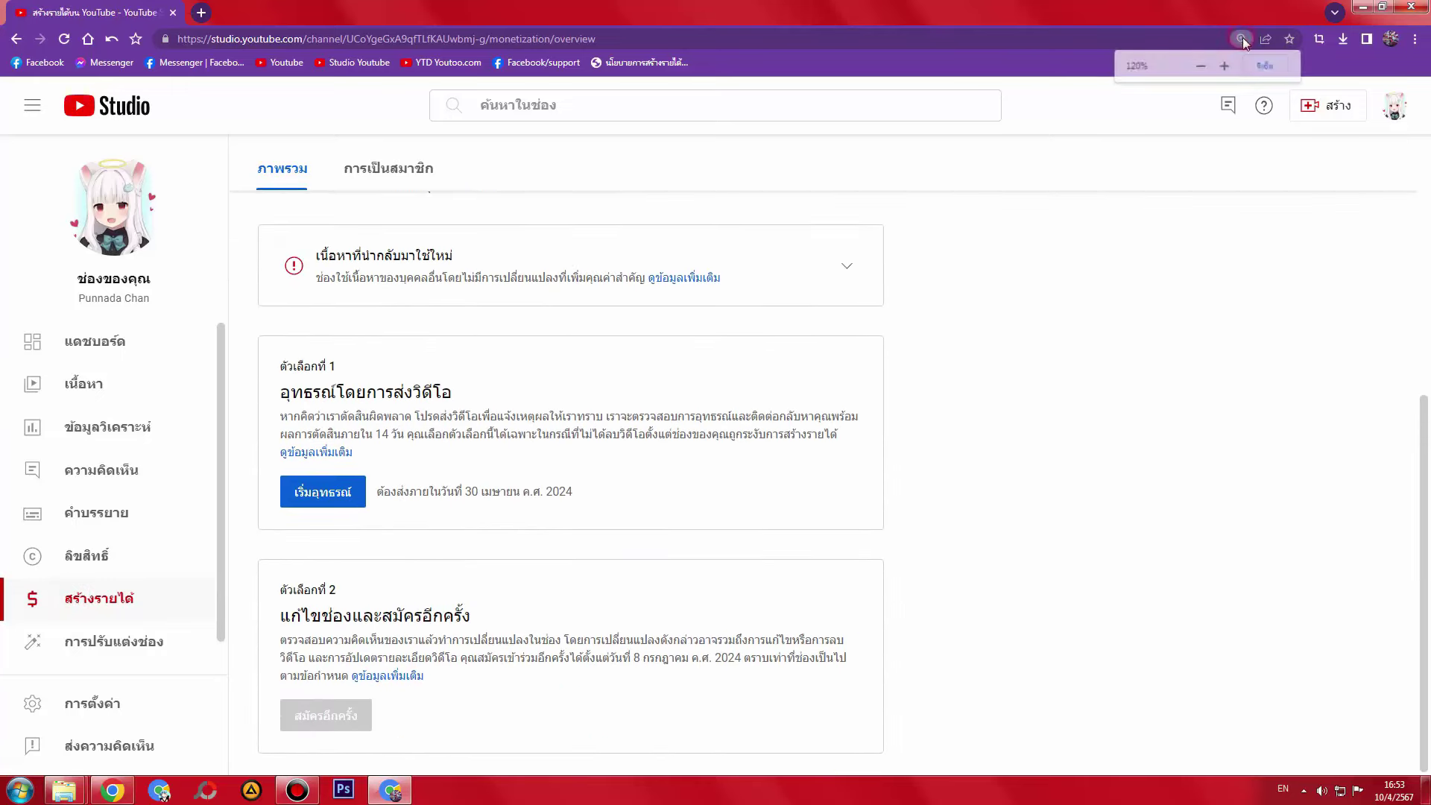
pyautogui.click(1258, 60)
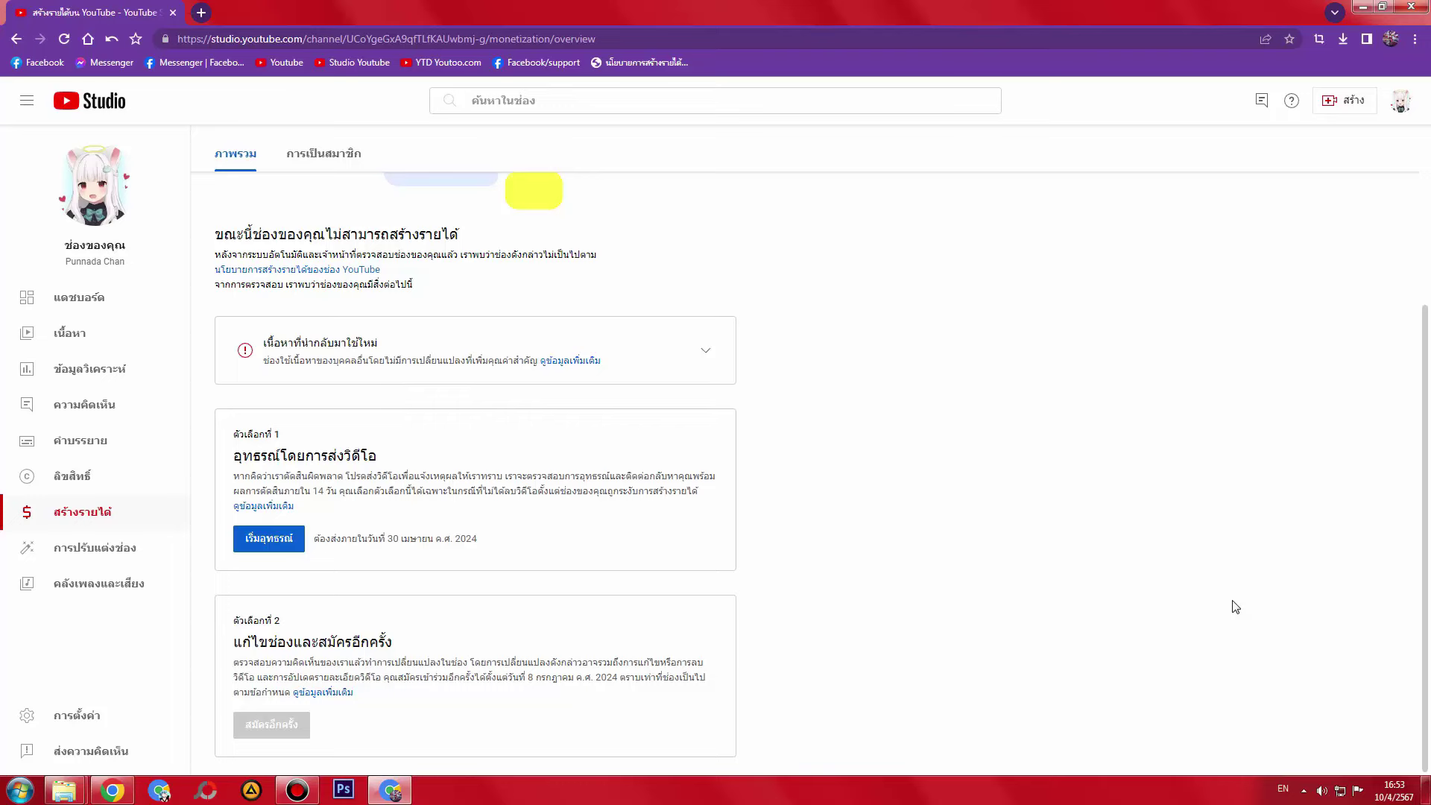
# - Look over the monetization overview, from the channel's status and reused content notice to the appeal and reapply options
pyautogui.scroll(2, 1234, 606)
pyautogui.scroll(-2, 1233, 606)
pyautogui.scroll(2, 967, 728)
pyautogui.scroll(-2, 967, 728)
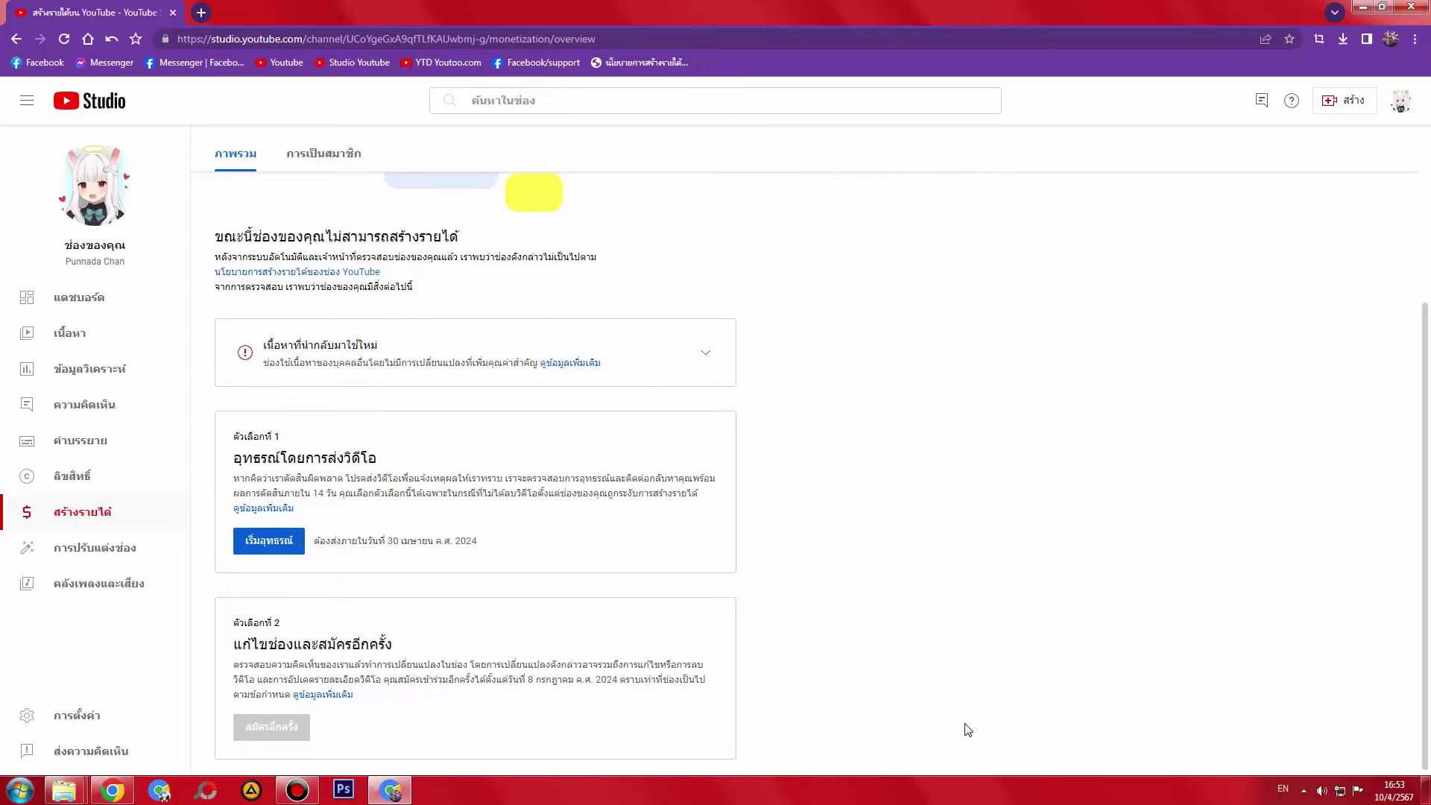
pyautogui.scroll(3, 967, 729)
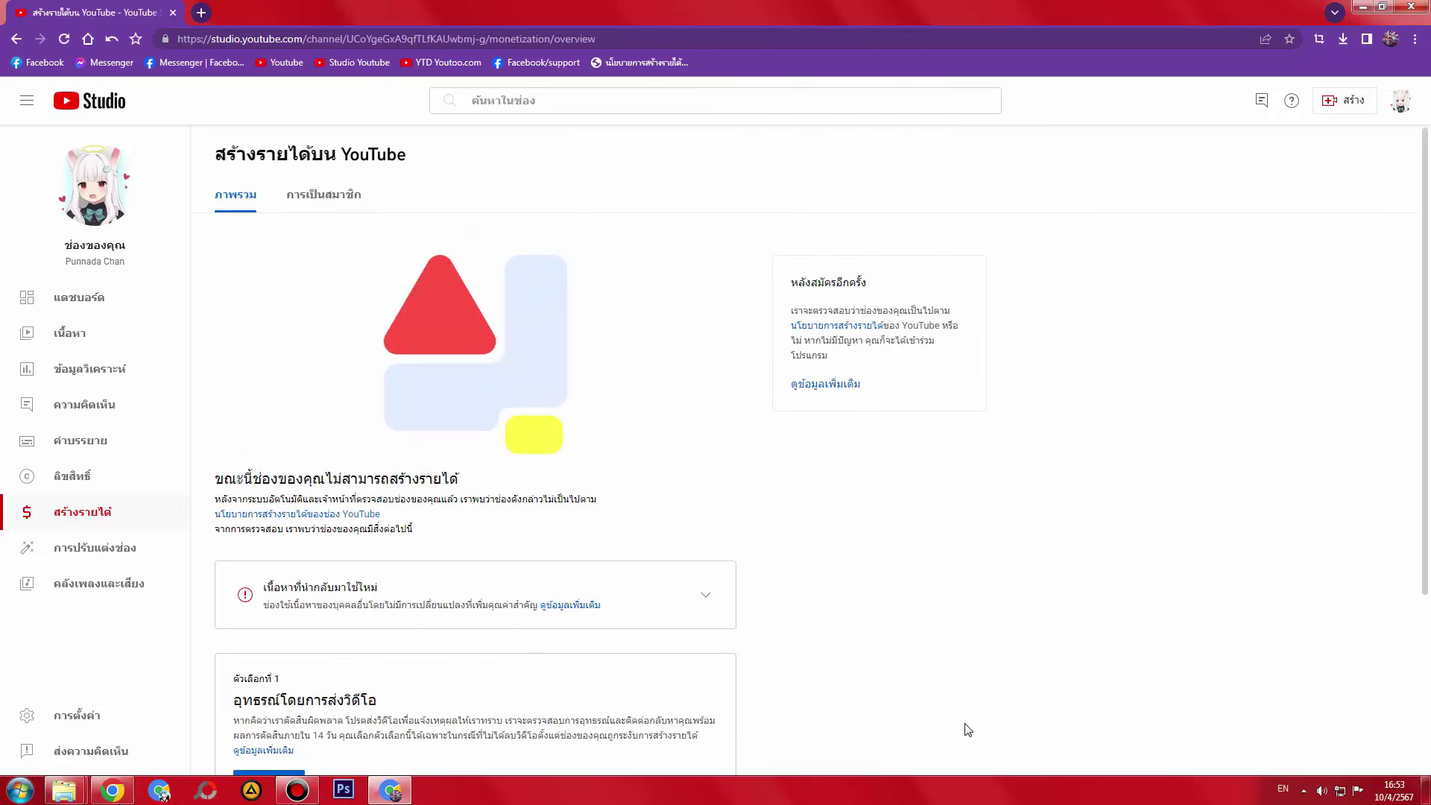
pyautogui.keyDown('ctrl'); pyautogui.scroll(1, 967, 728); pyautogui.keyUp('ctrl')
pyautogui.keyDown('ctrl'); pyautogui.scroll(-1, 966, 728); pyautogui.keyUp('ctrl')
pyautogui.scroll(-2, 950, 702)
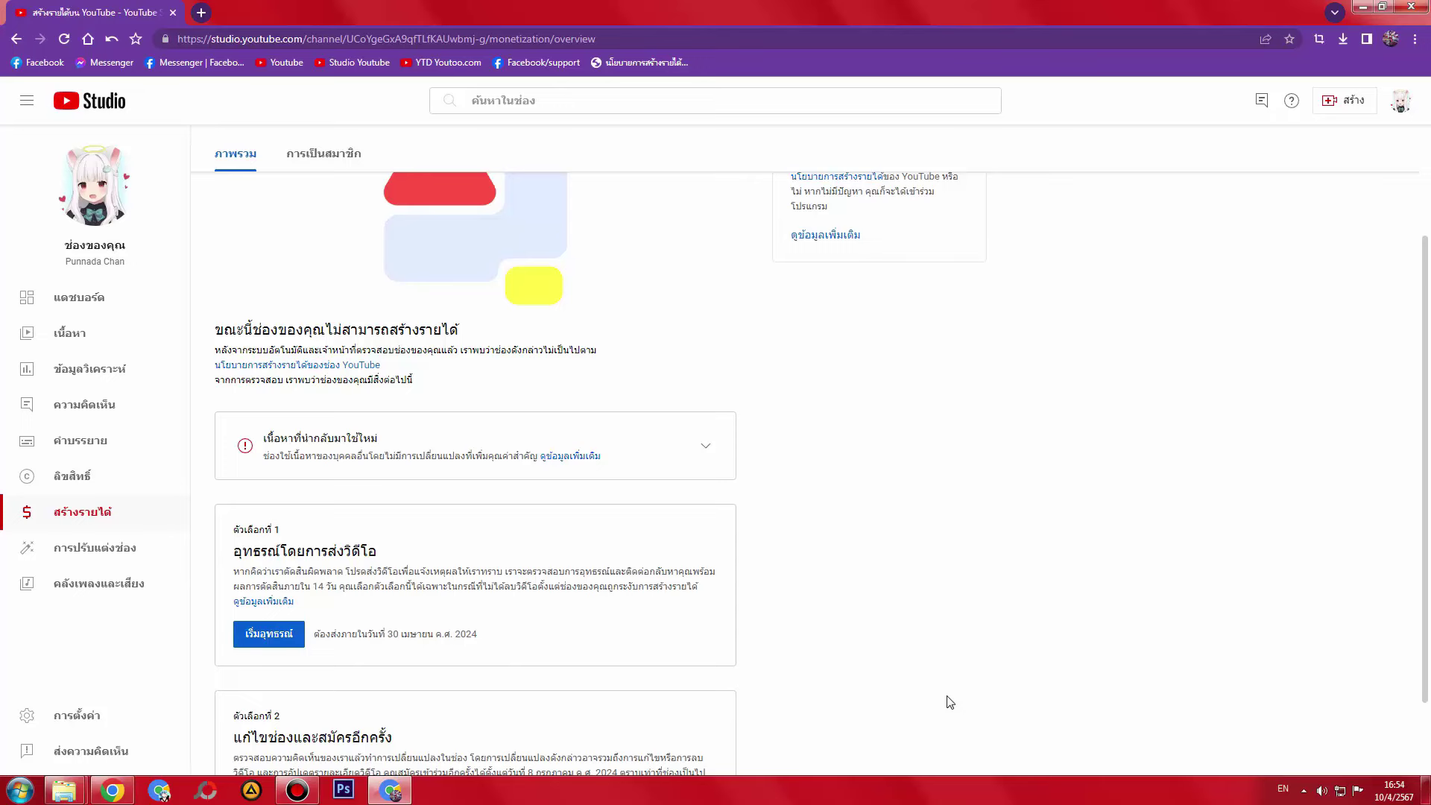
pyautogui.scroll(2, 950, 702)
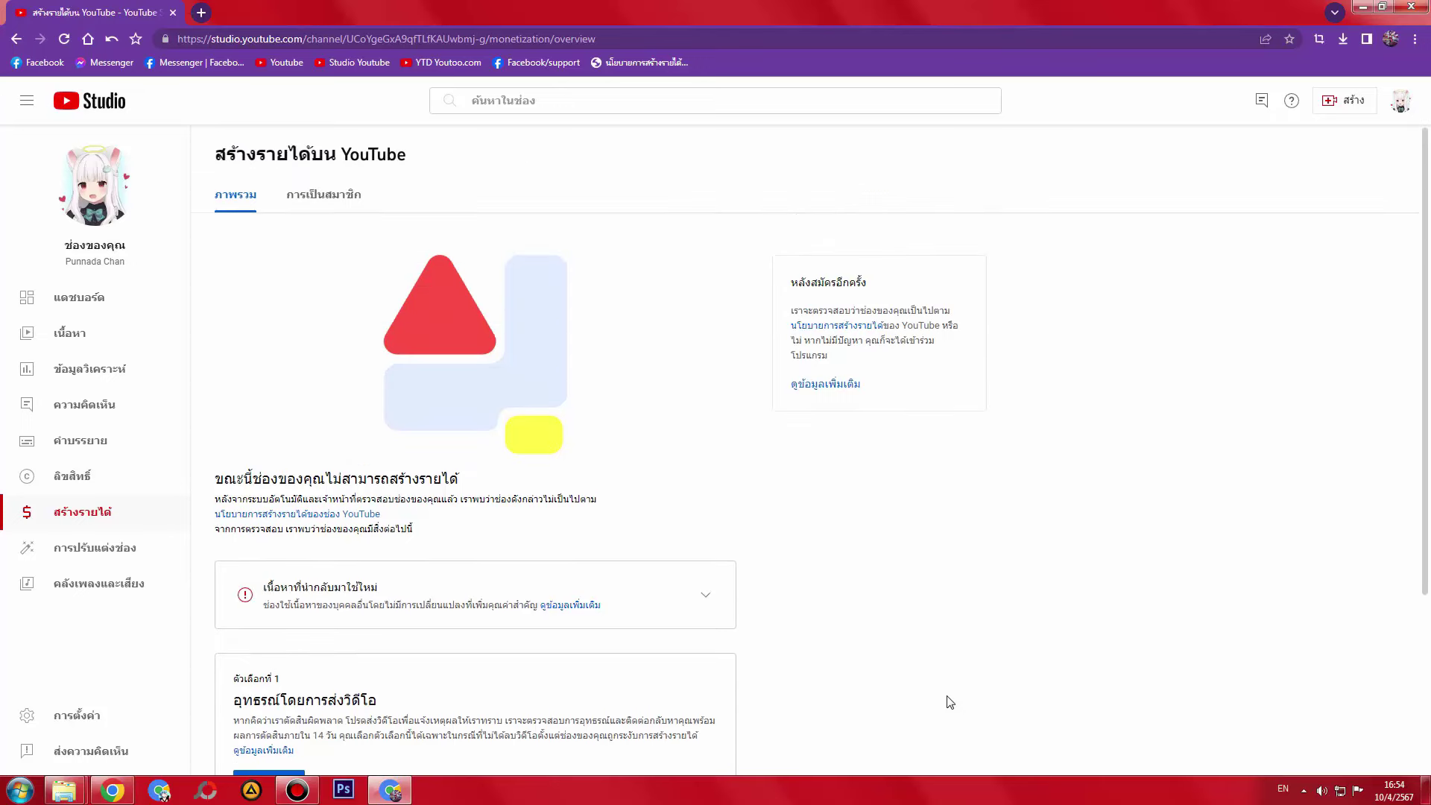
pyautogui.scroll(-3, 950, 703)
pyautogui.scroll(3, 951, 702)
pyautogui.scroll(-1, 950, 702)
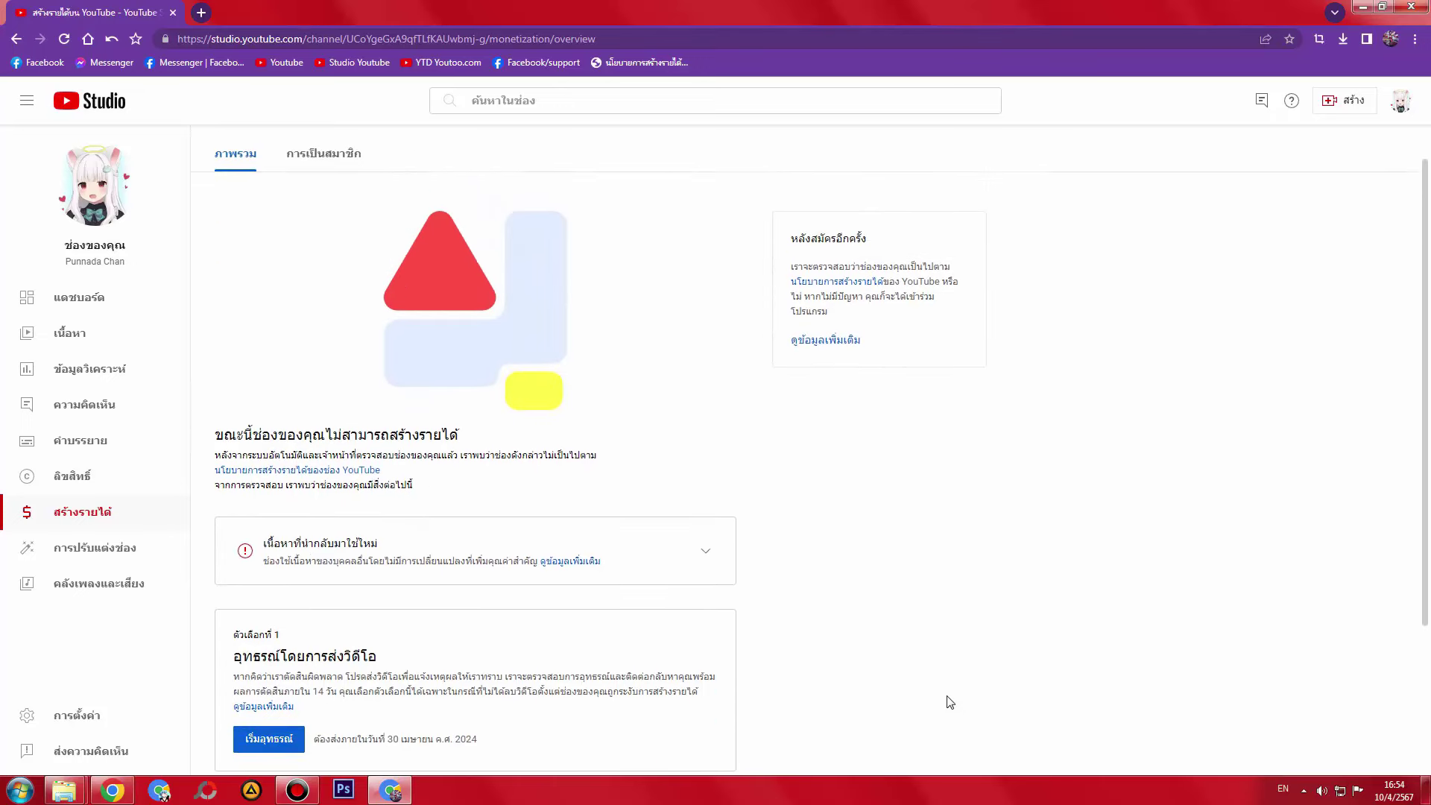
pyautogui.scroll(1, 951, 702)
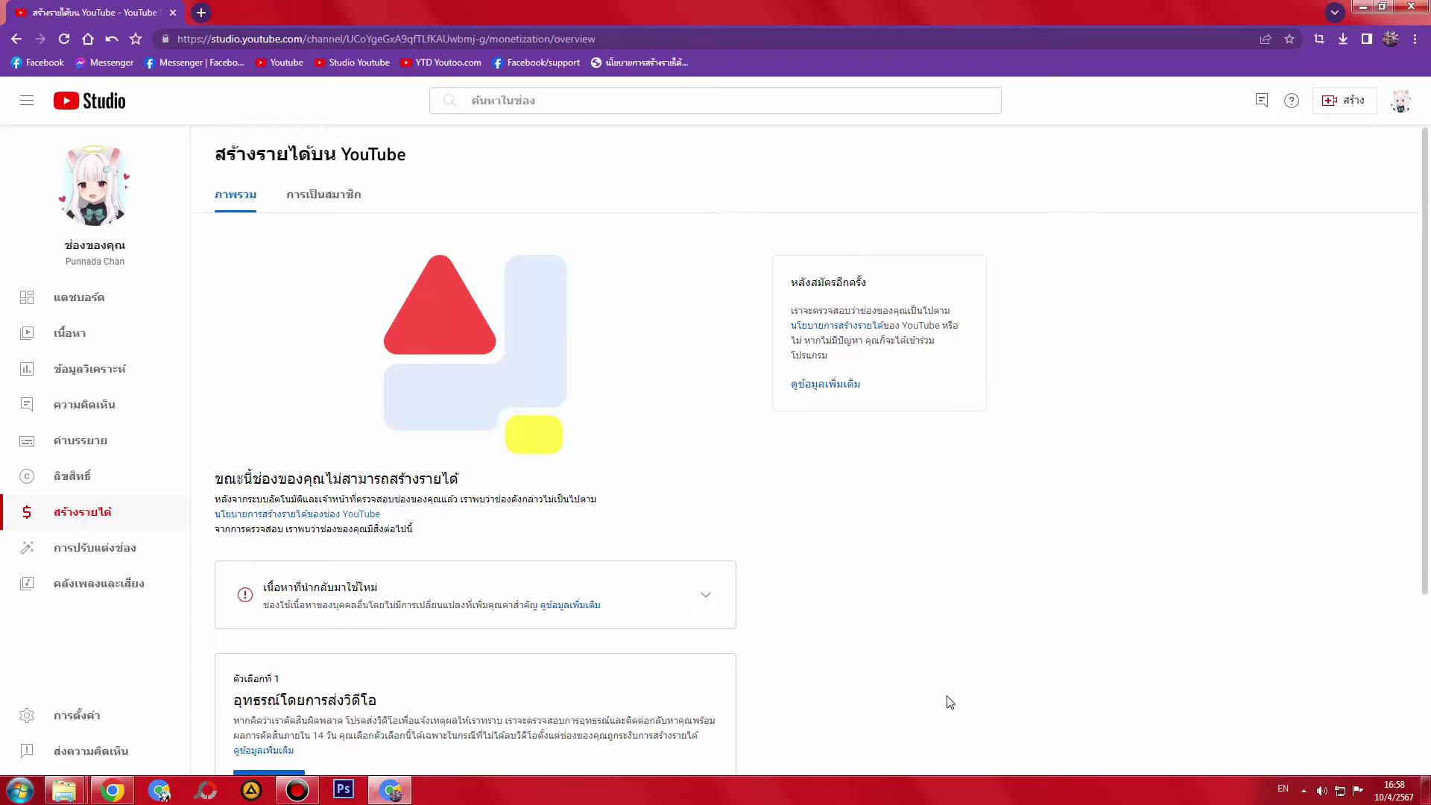
# - Switch to the other Chrome window, open the YTD channel's YouTube Studio to view its content and comments, and close it again
pyautogui.click(125, 794)
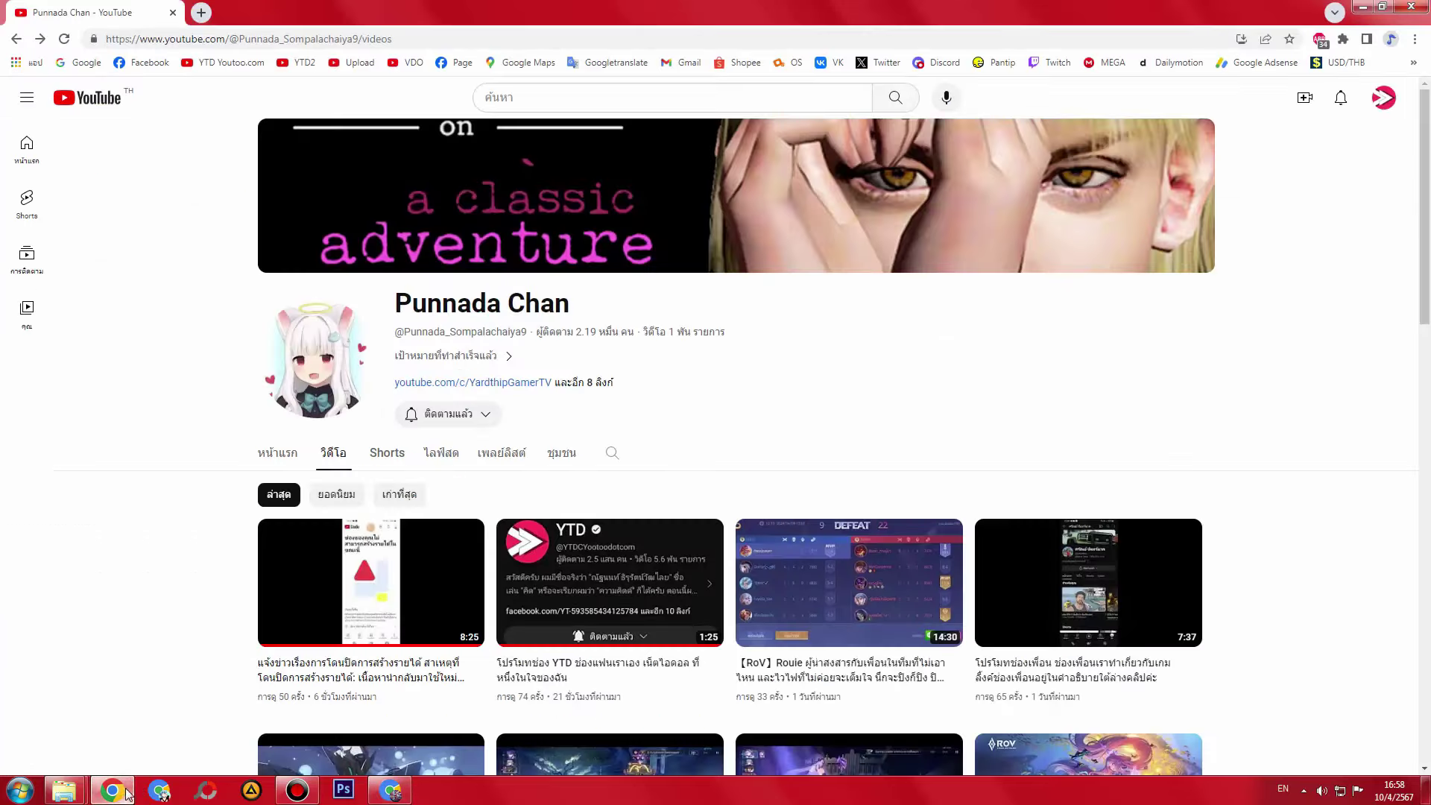
pyautogui.click(408, 62)
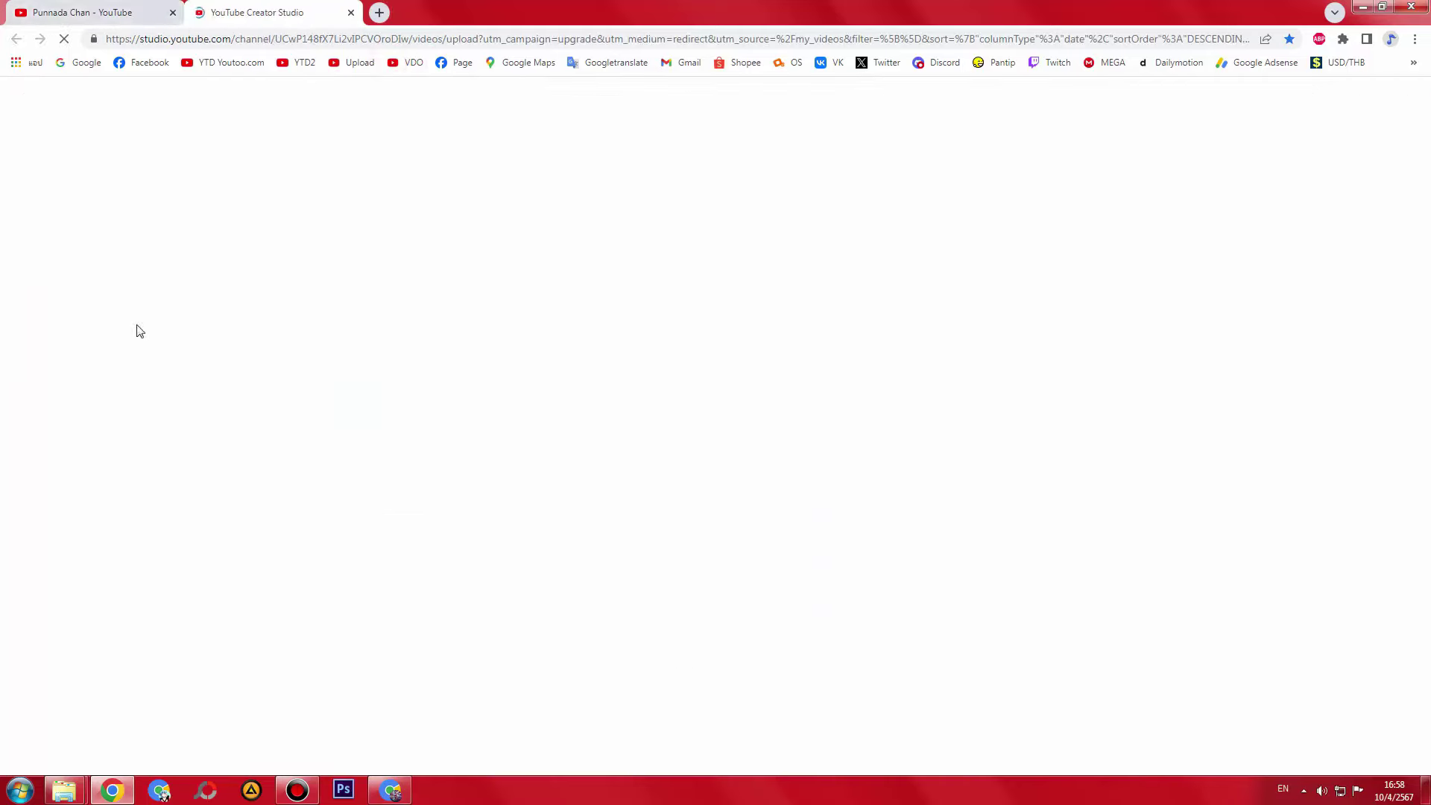
pyautogui.hotkey('ctrl', 'shift', 'Tab')
pyautogui.click(235, 9)
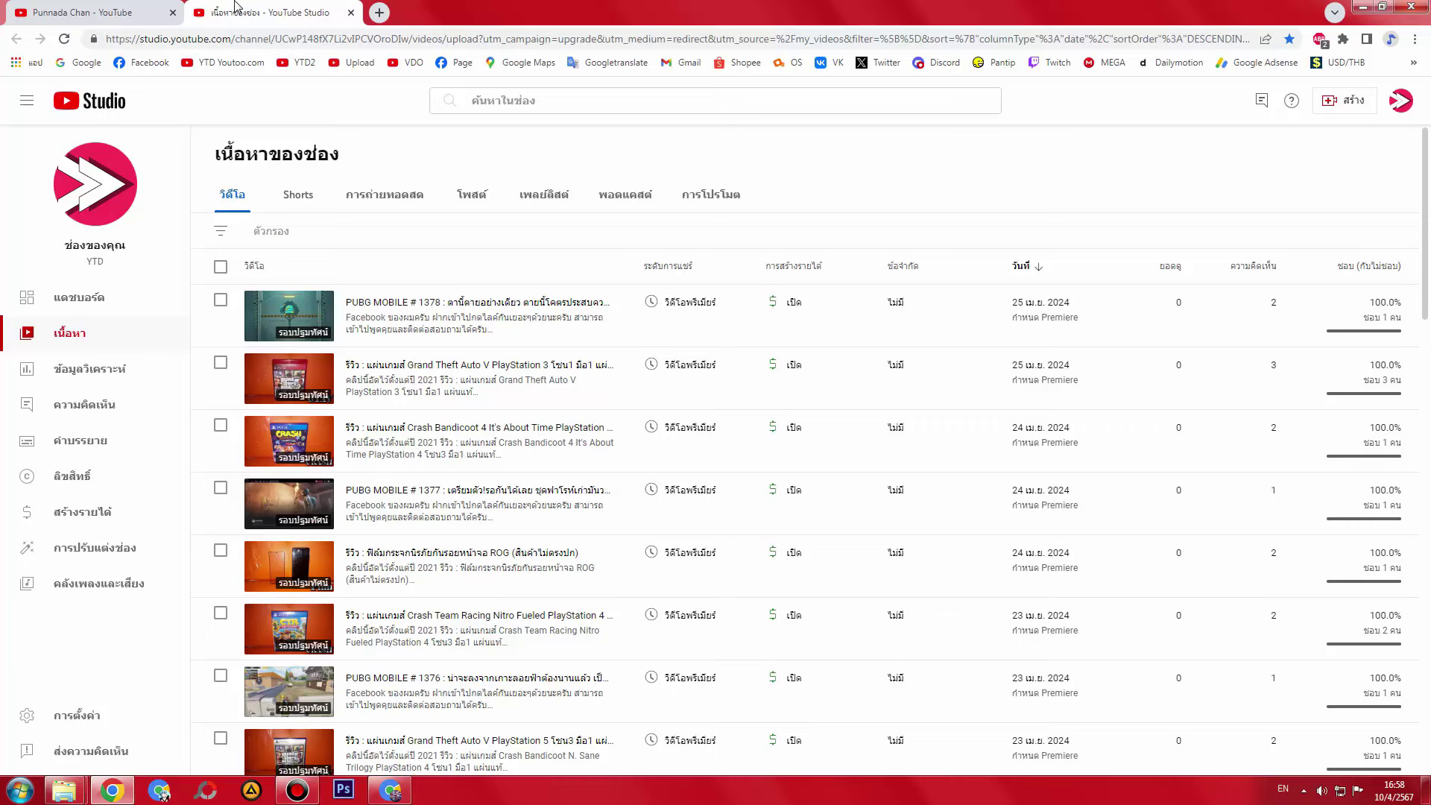
pyautogui.click(91, 407)
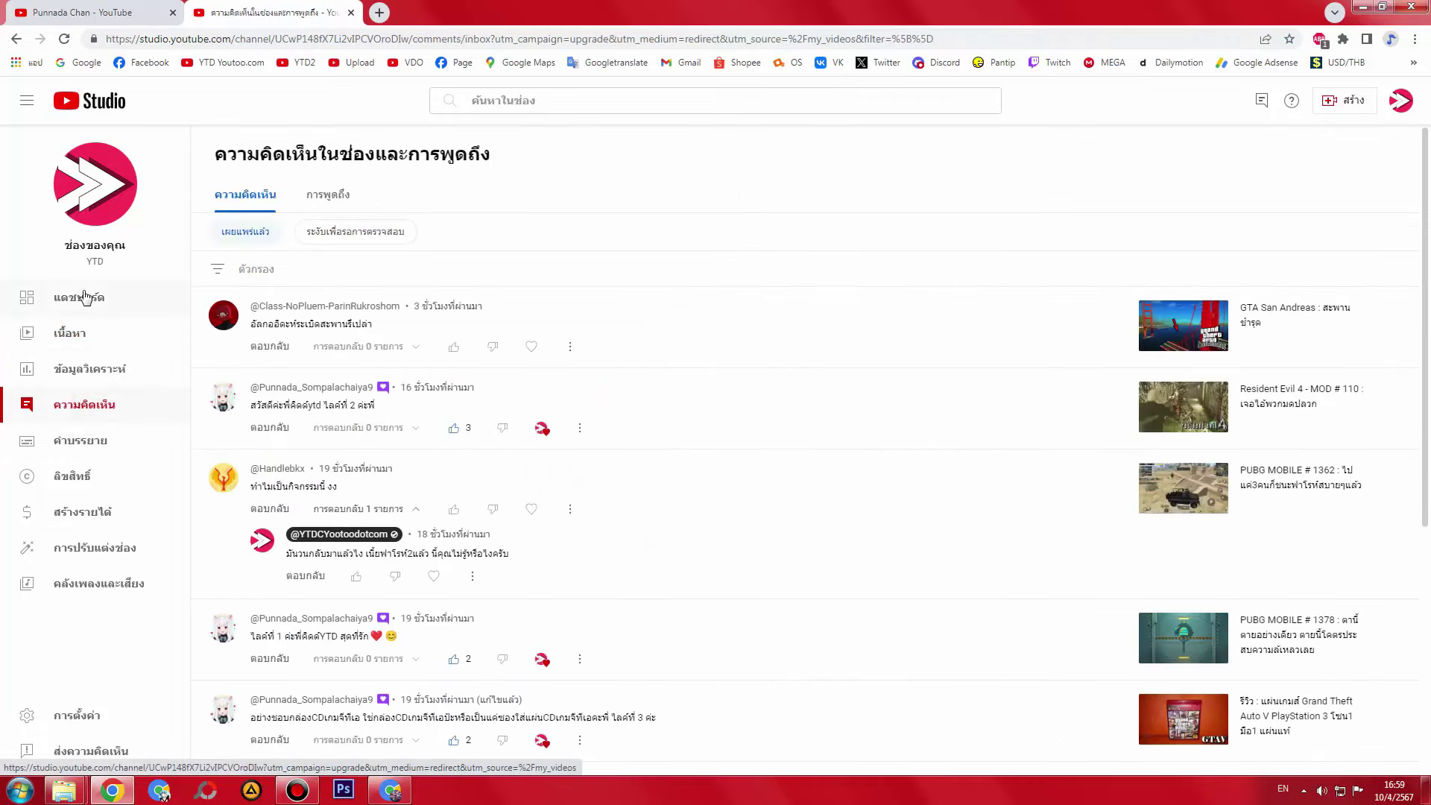
pyautogui.click(85, 297)
pyautogui.click(351, 12)
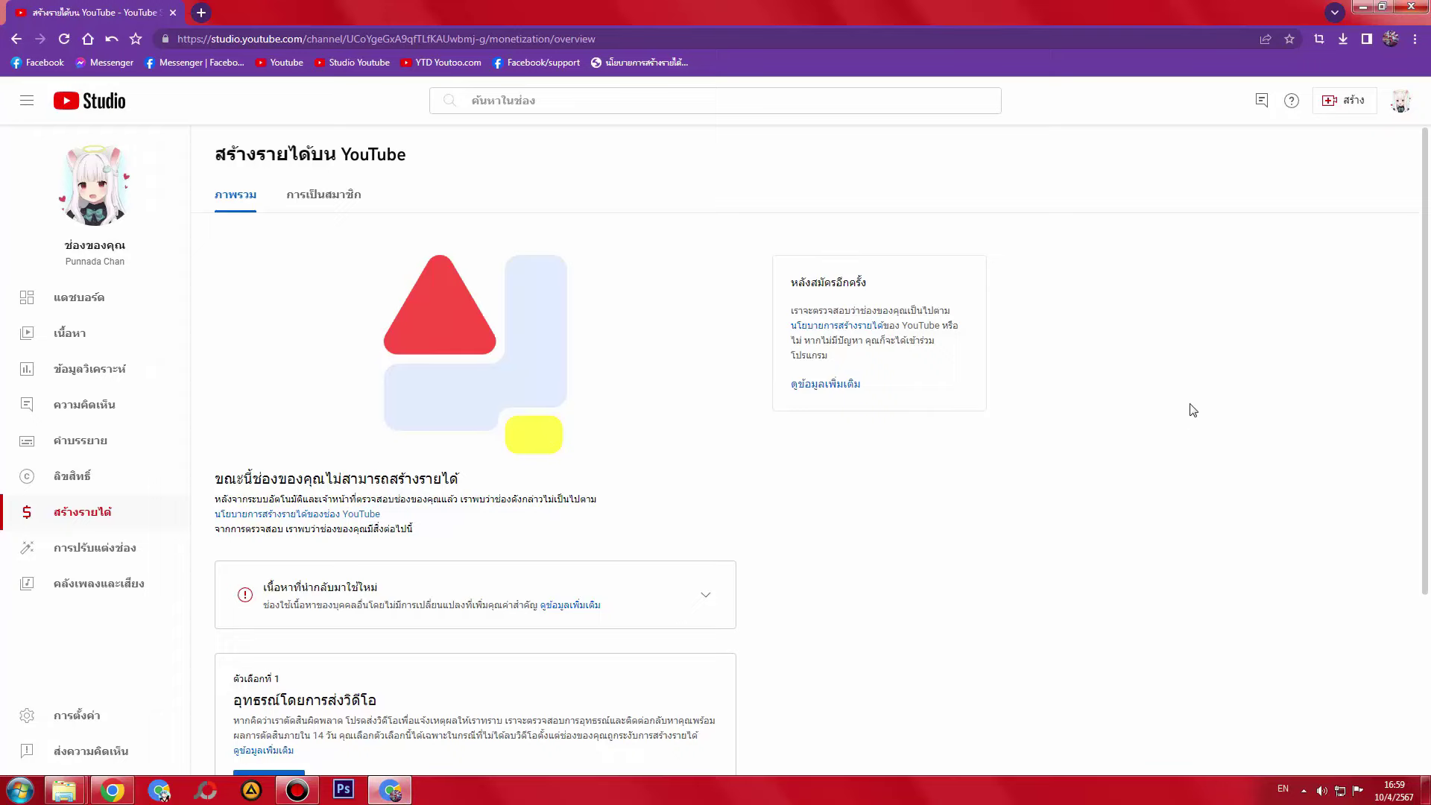
# - Glance over the monetization page once more, close the browser windows and clear the remaining windows to reach the desktop
pyautogui.scroll(-3, 1121, 457)
pyautogui.scroll(3, 1121, 457)
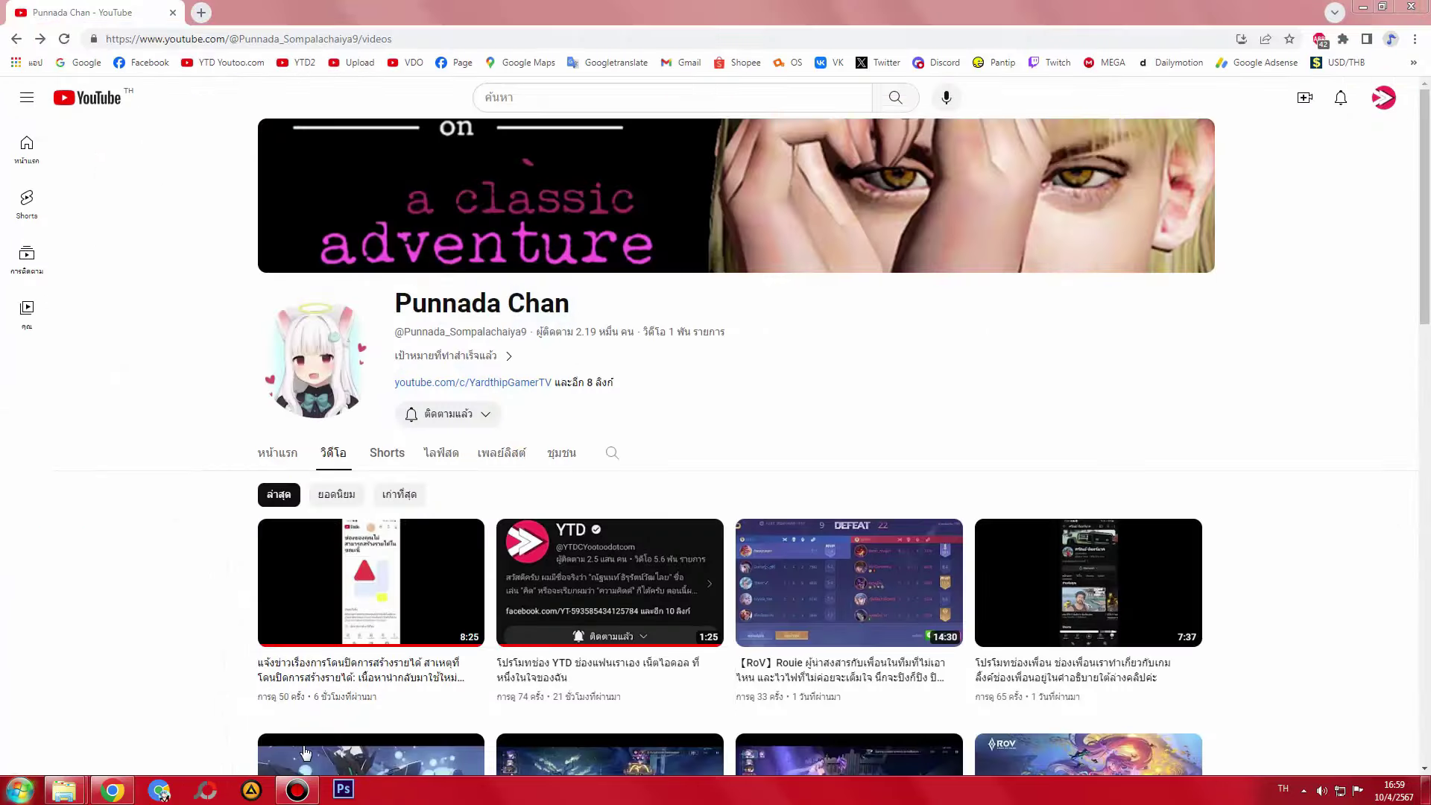
pyautogui.click(297, 792)
pyautogui.click(173, 530)
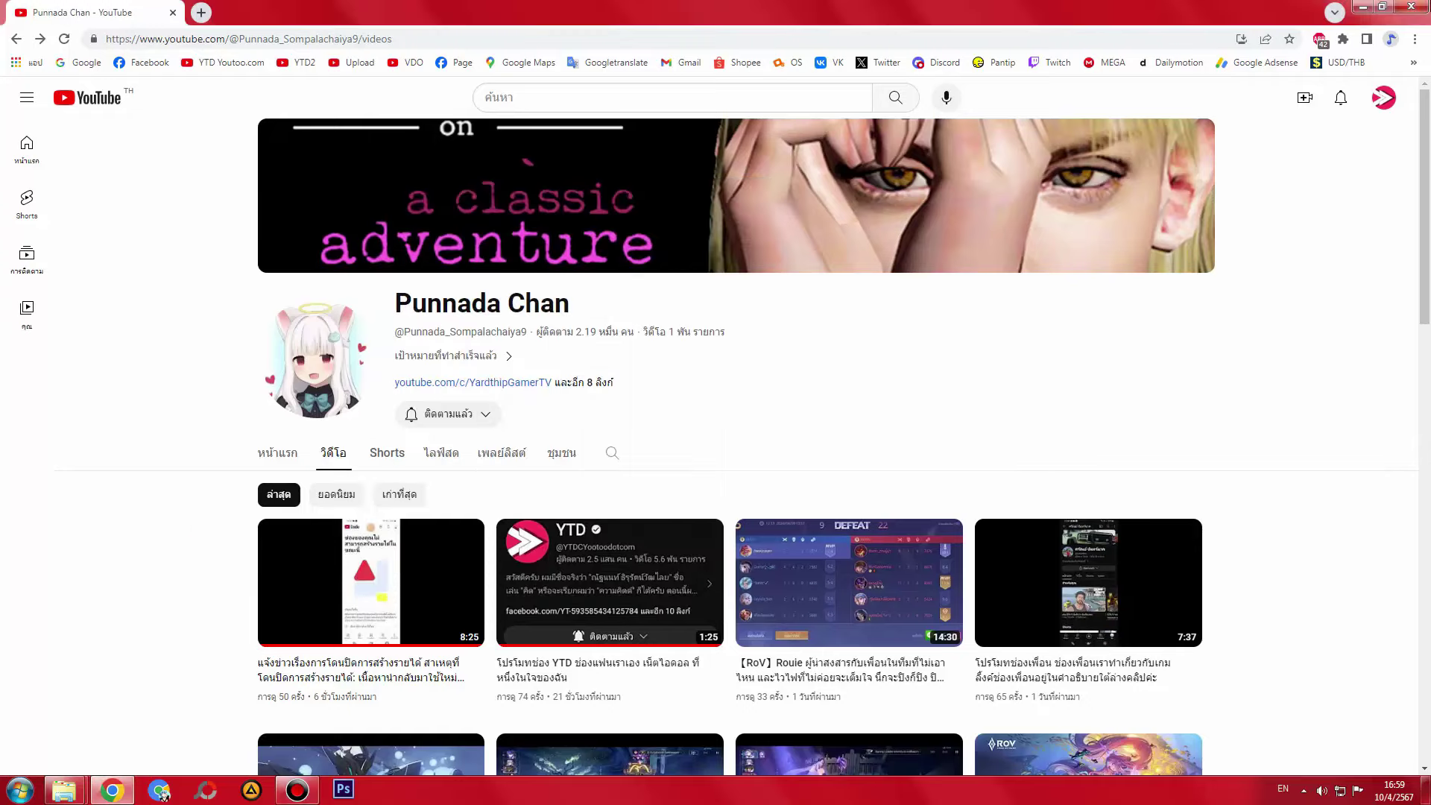
pyautogui.click(860, 734)
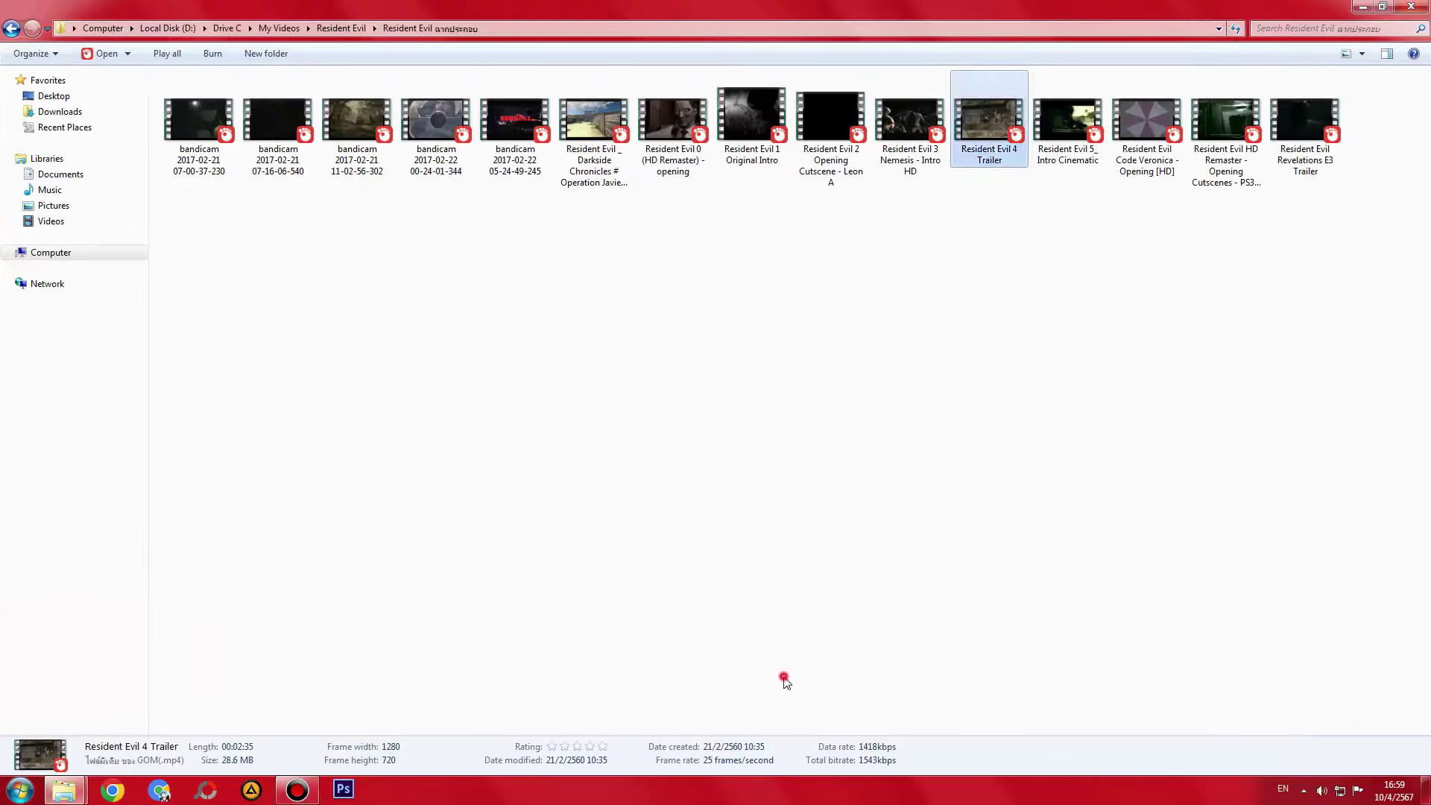
pyautogui.click(782, 678)
pyautogui.press('super+d')
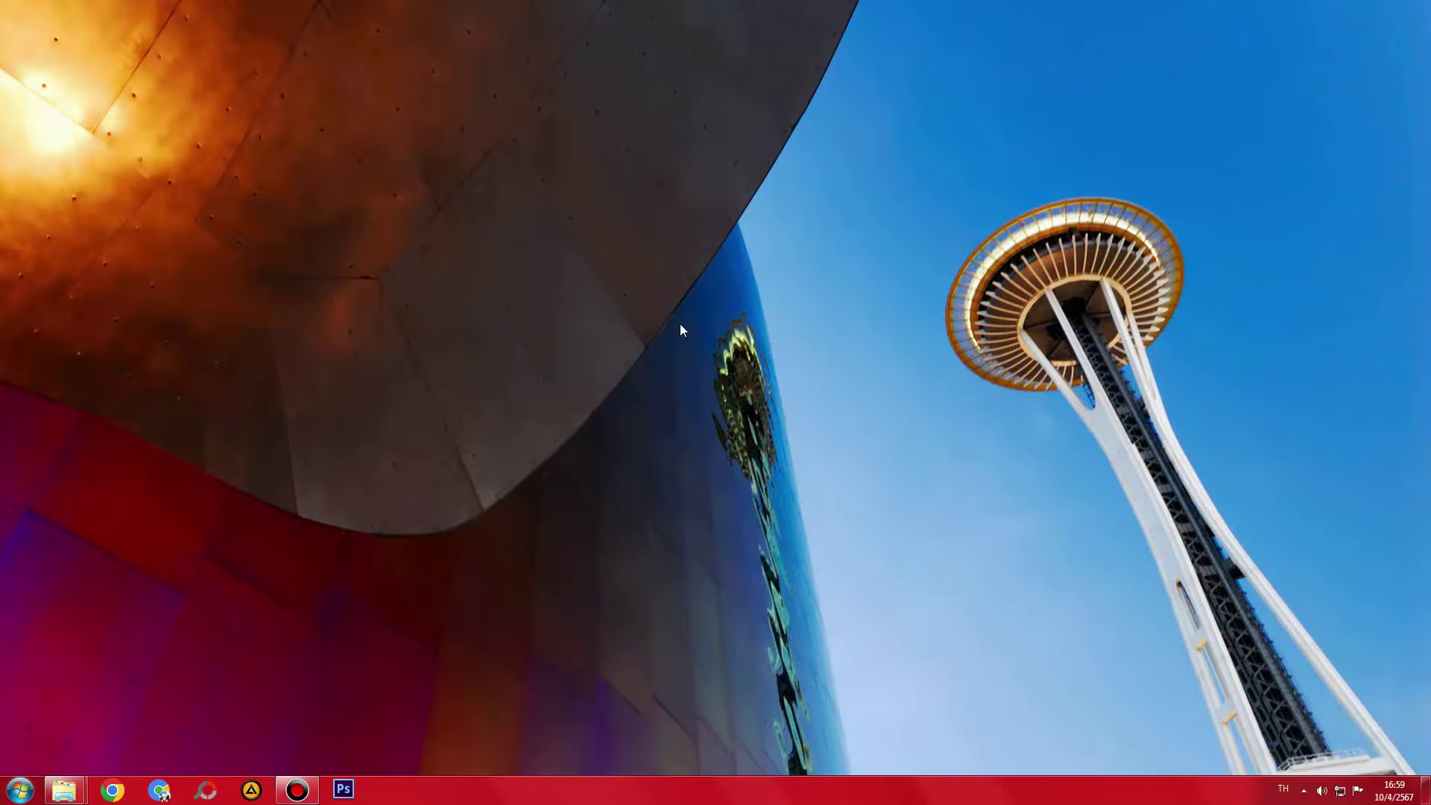
pyautogui.click(160, 791)
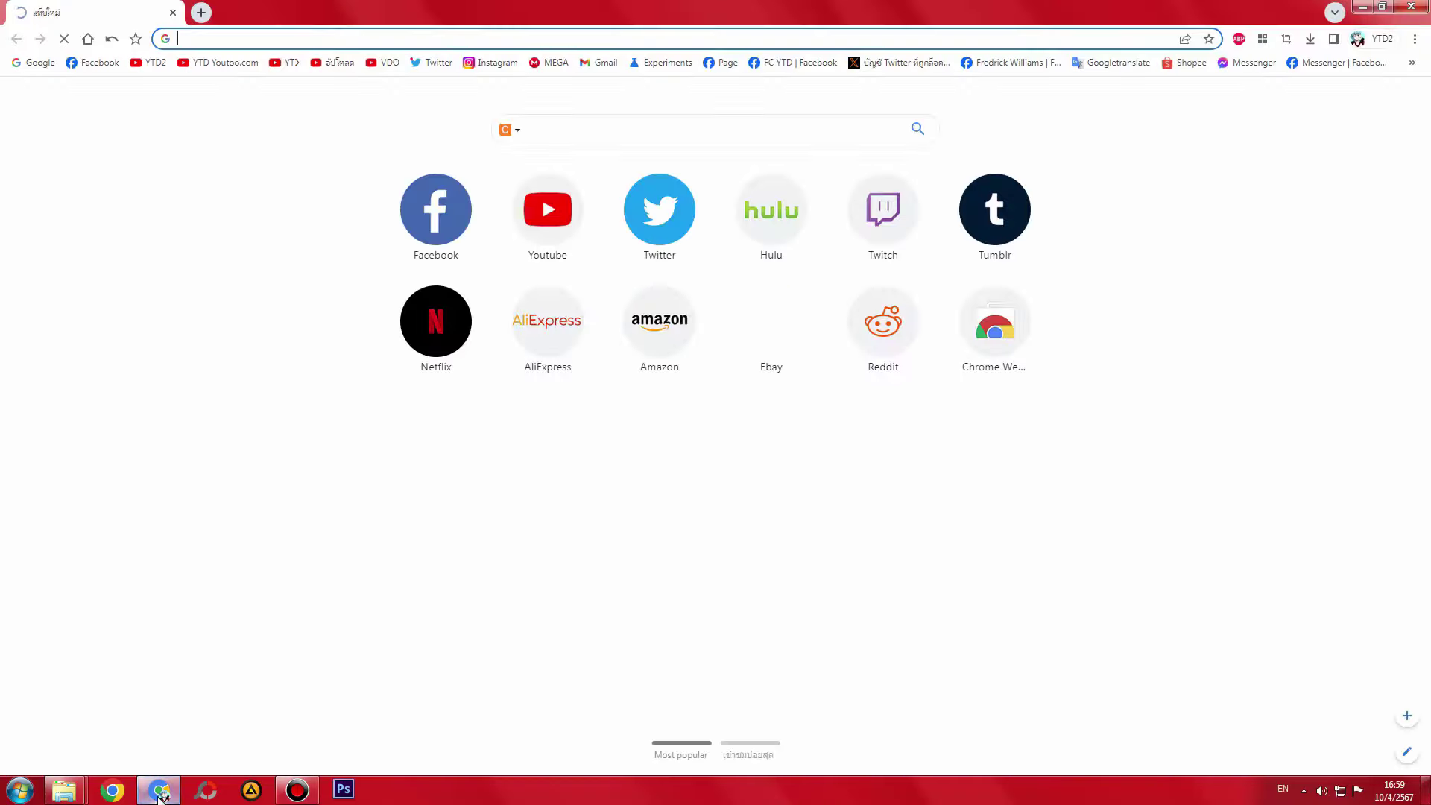
pyautogui.click(159, 792)
pyautogui.press('super')
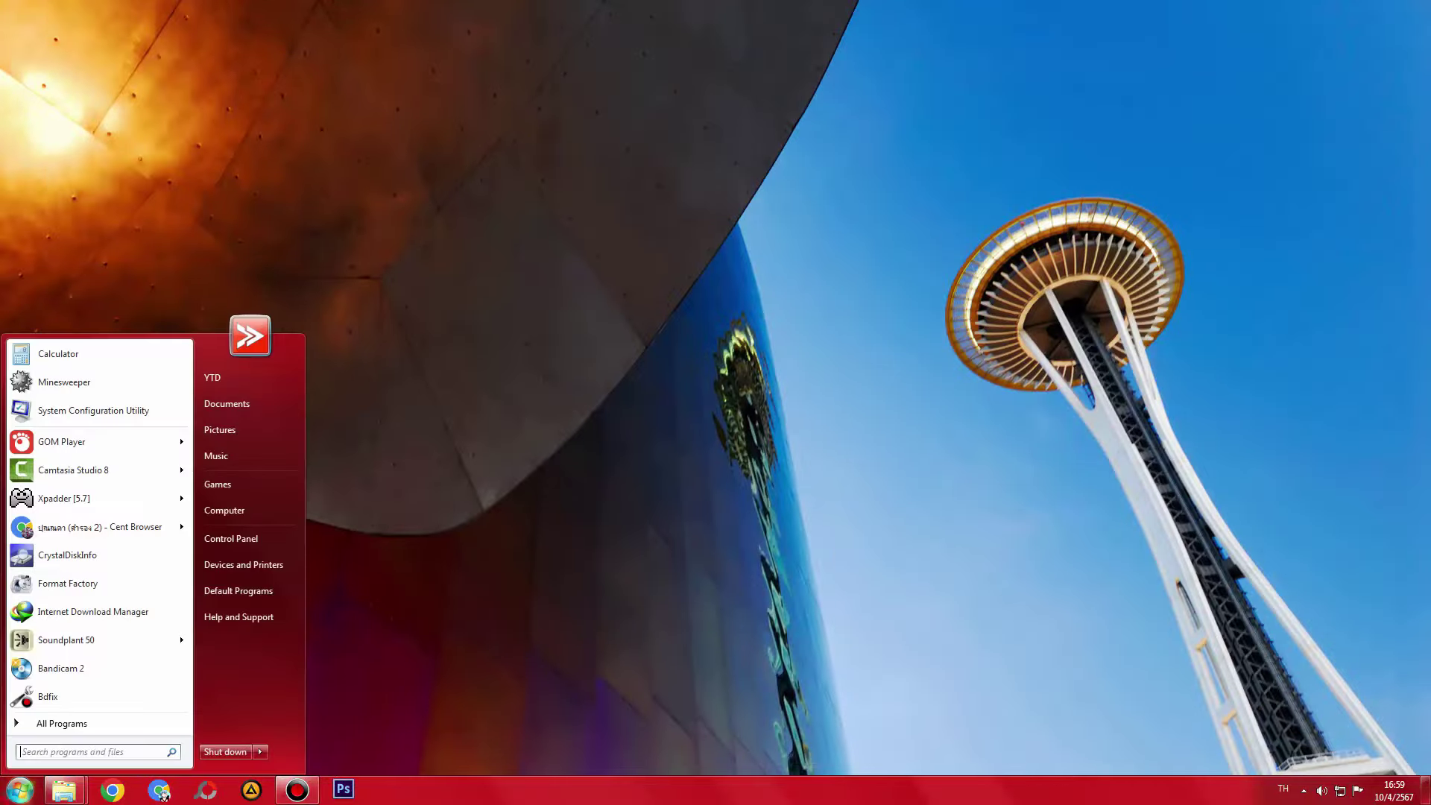
# - Turn on the display of desktop icons
pyautogui.rightClick(808, 248)
pyautogui.moveTo(865, 246)
pyautogui.click(1043, 352)
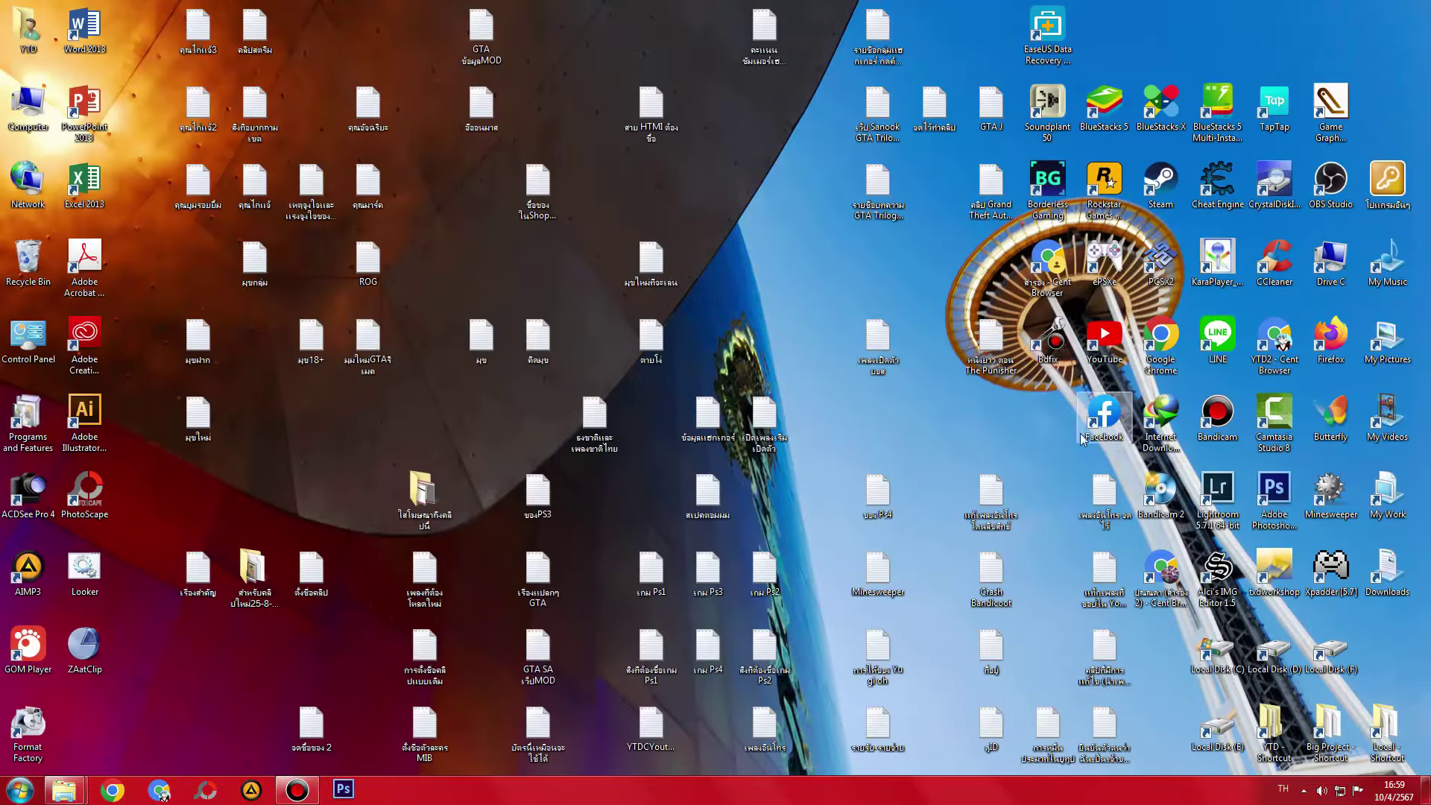